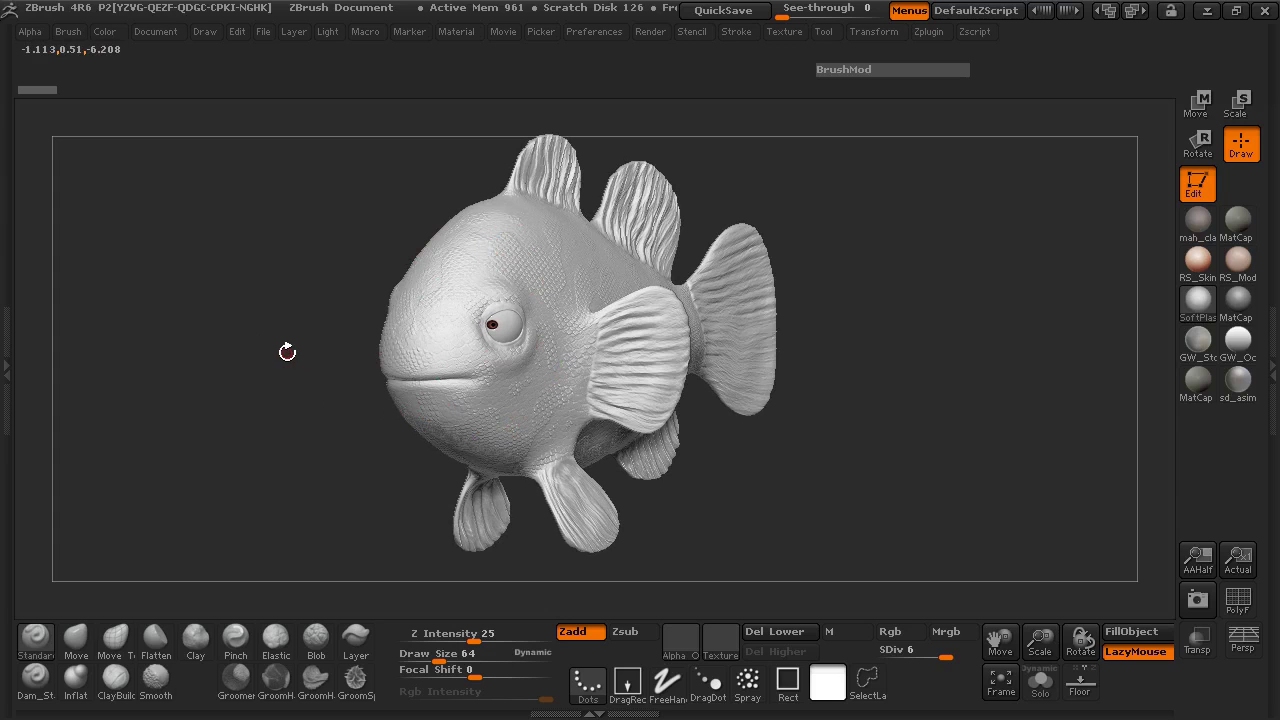
drag(287, 352, 333, 356)
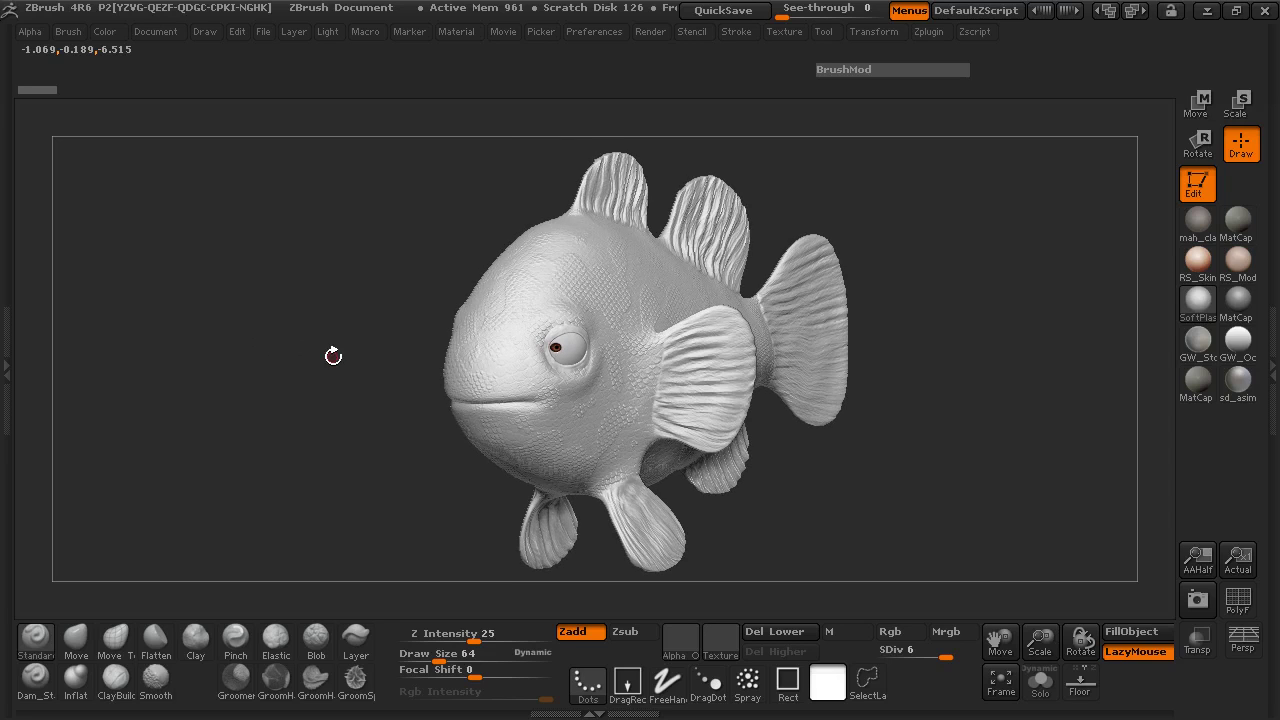
drag(965, 363, 864, 371)
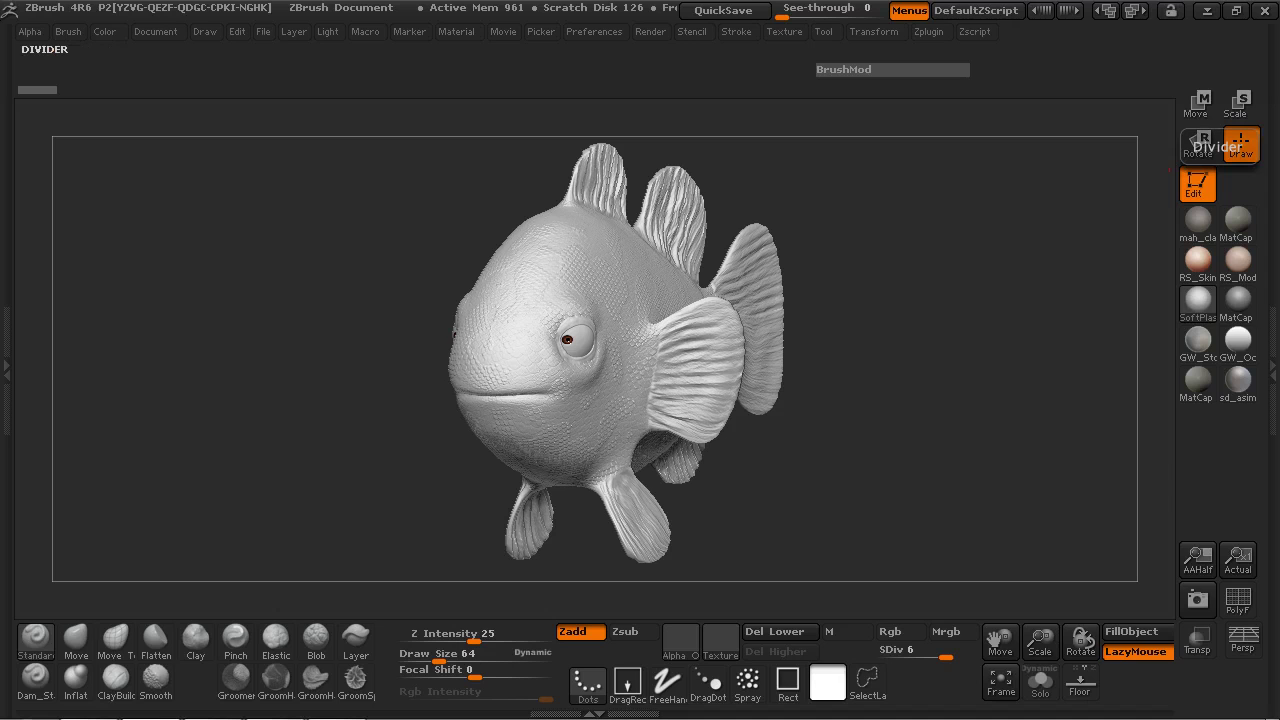
- Look through the clownfish reference photos in the Module Rig folder with the image viewer, closing the viewer when done
drag(1279, 118, 369, 19)
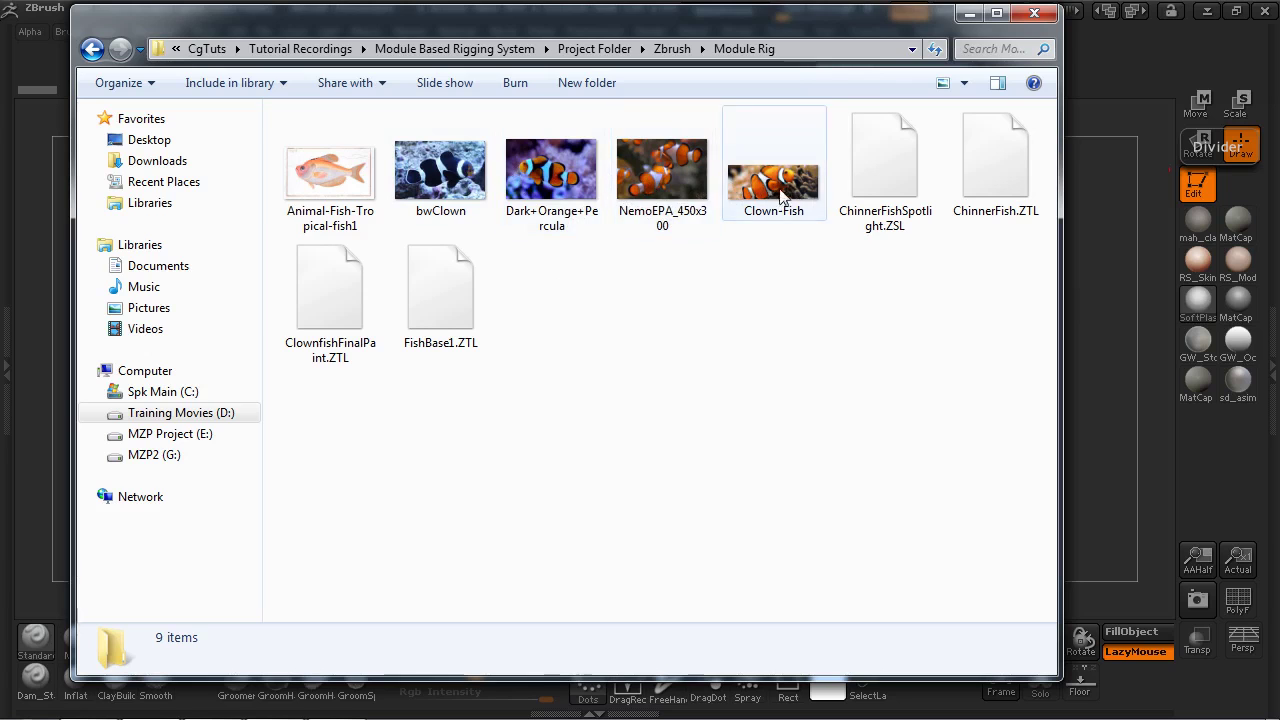
double_click(445, 180)
key(space)
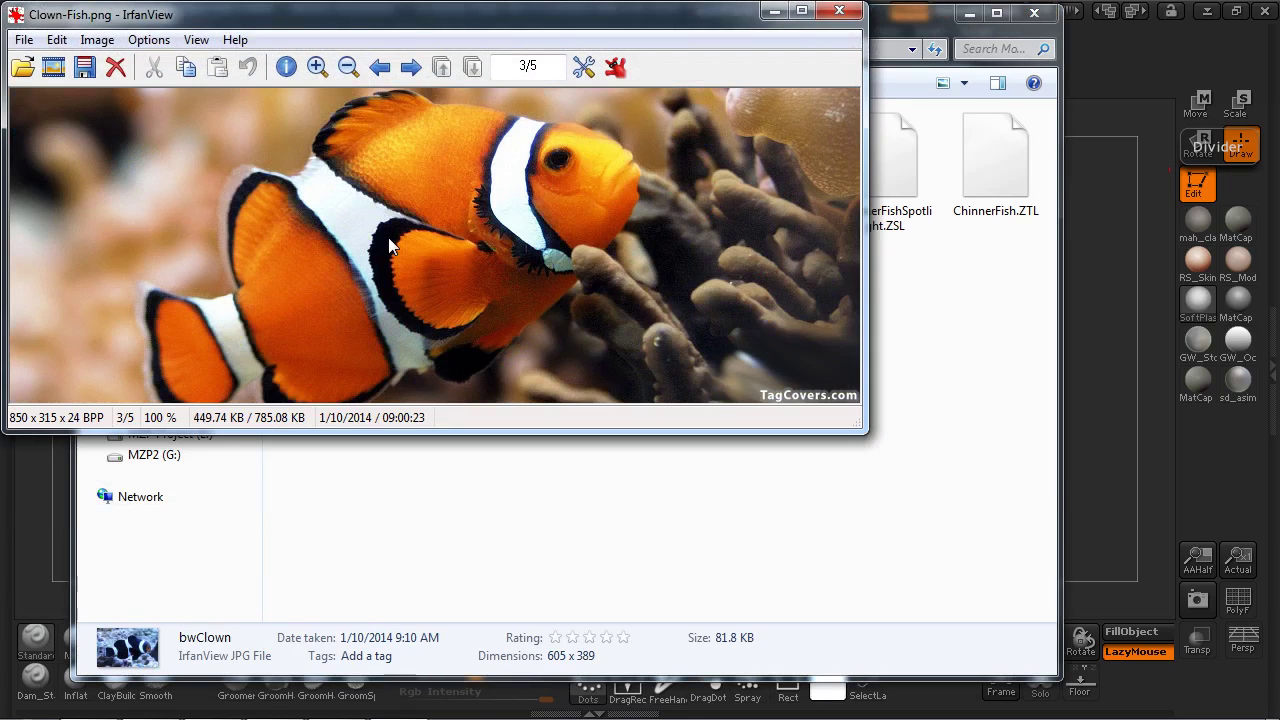
key(BackSpace)
key(space)
key(space)
key(space)
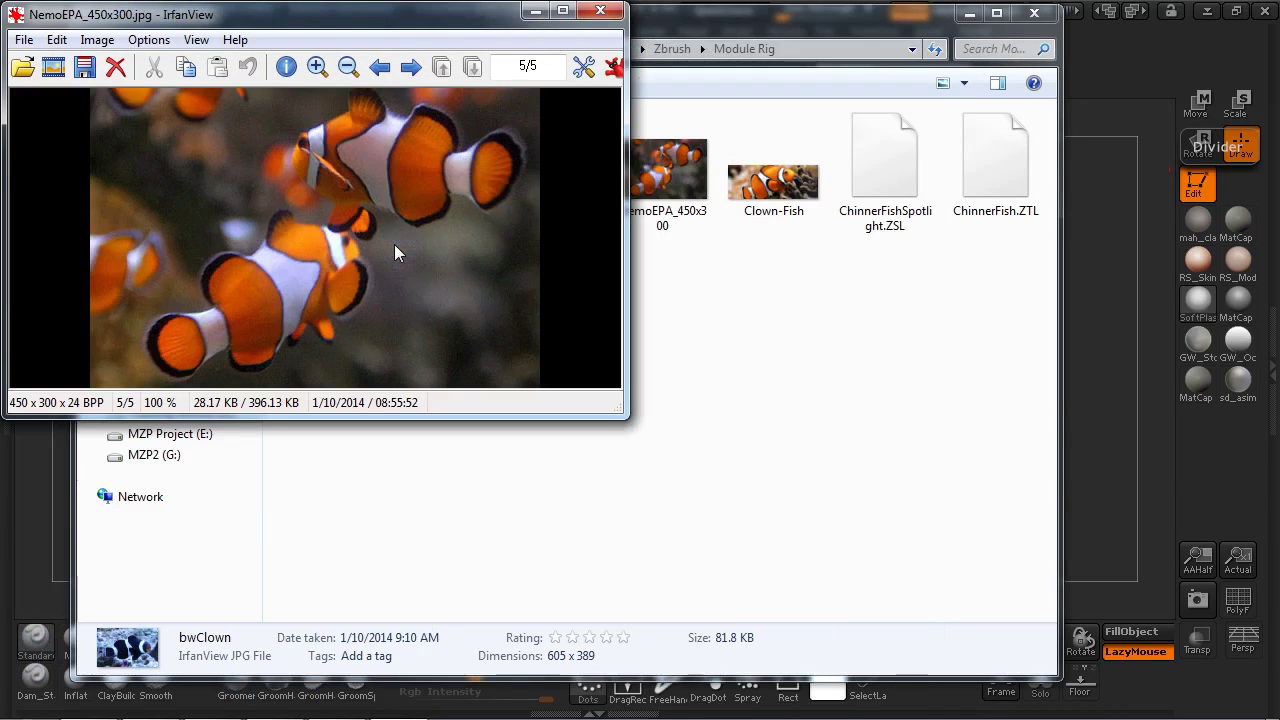
key(space)
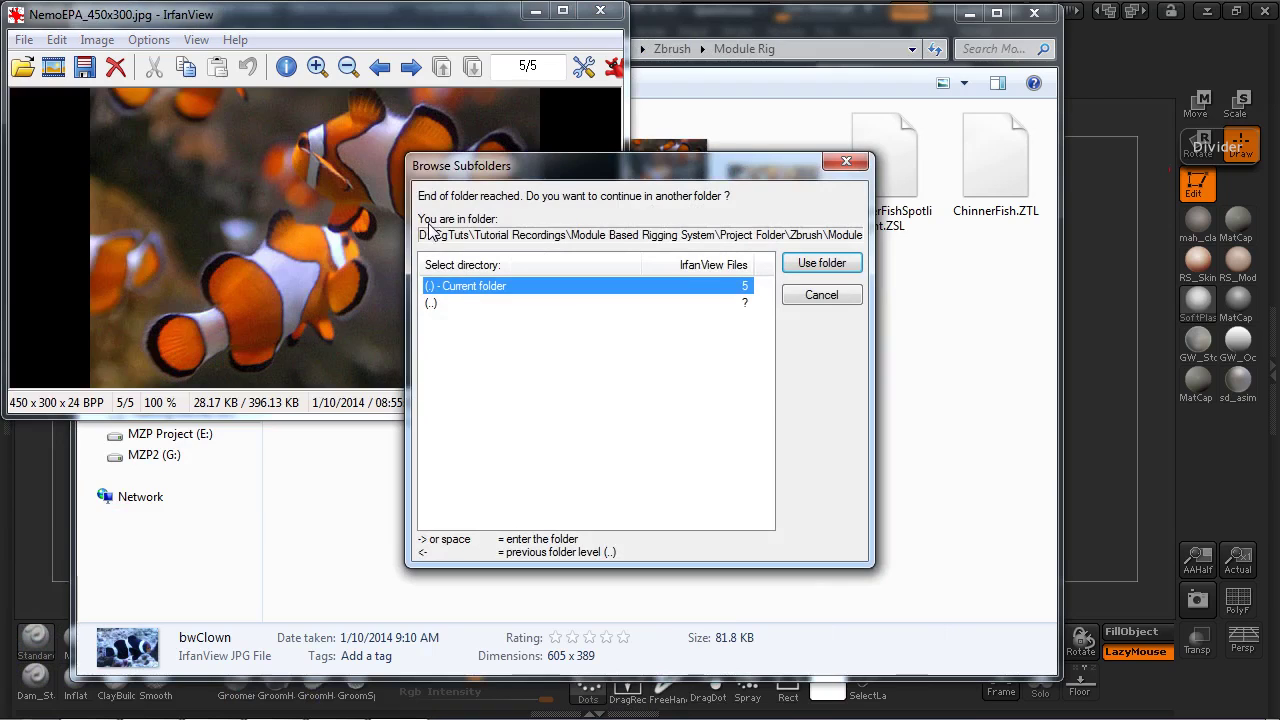
click(835, 295)
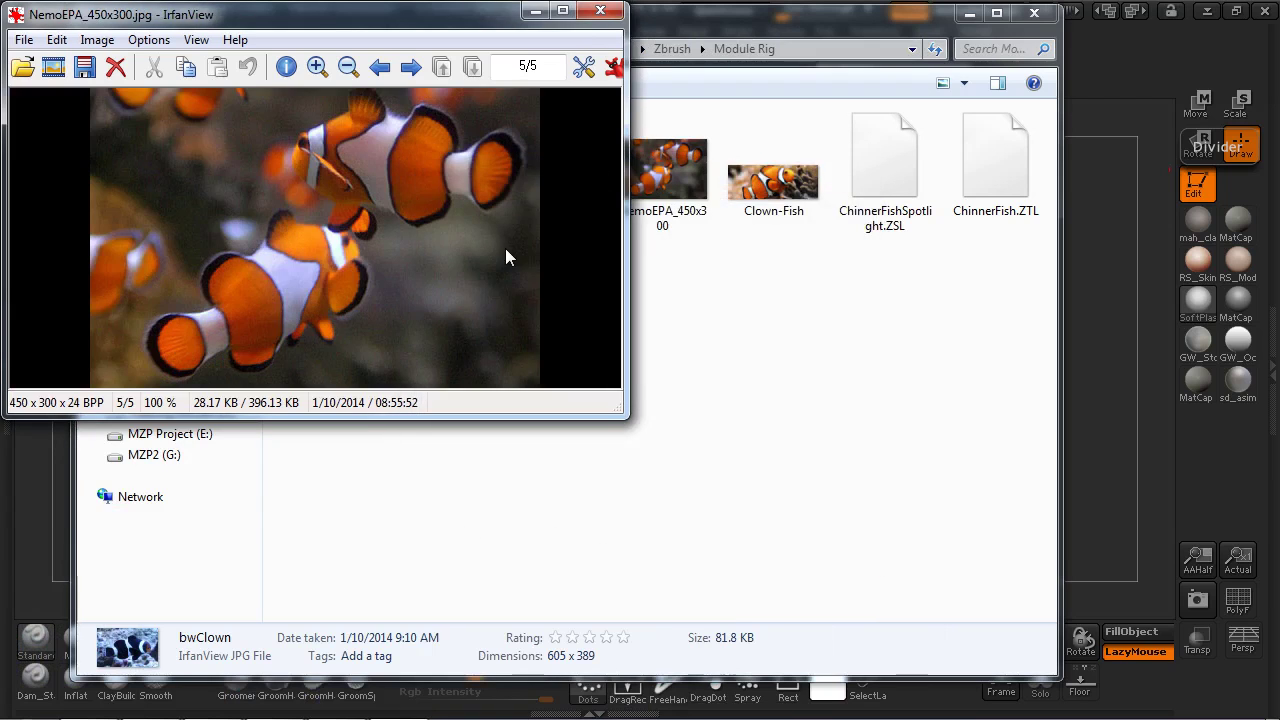
click(600, 10)
- Open the bwClown photo in Photoshop, float its document window and convert the locked Background into a regular layer
drag(731, 21, 895, 41)
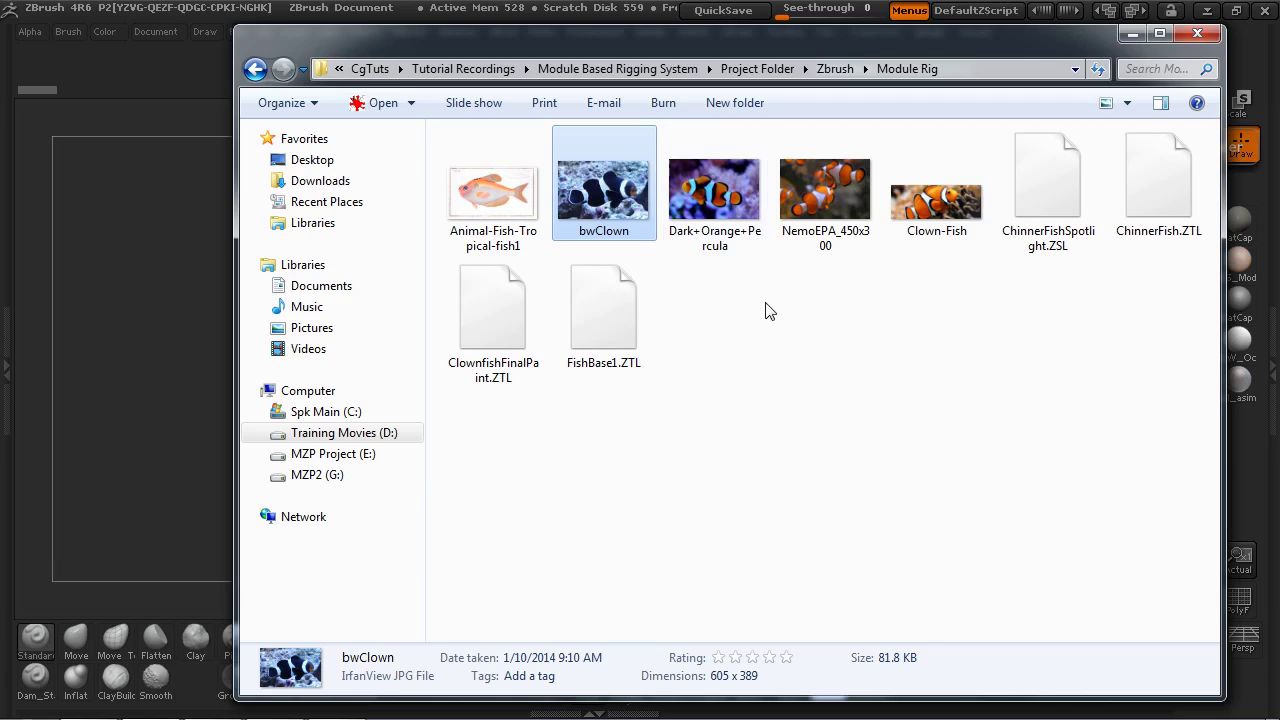
drag(694, 48, 677, 40)
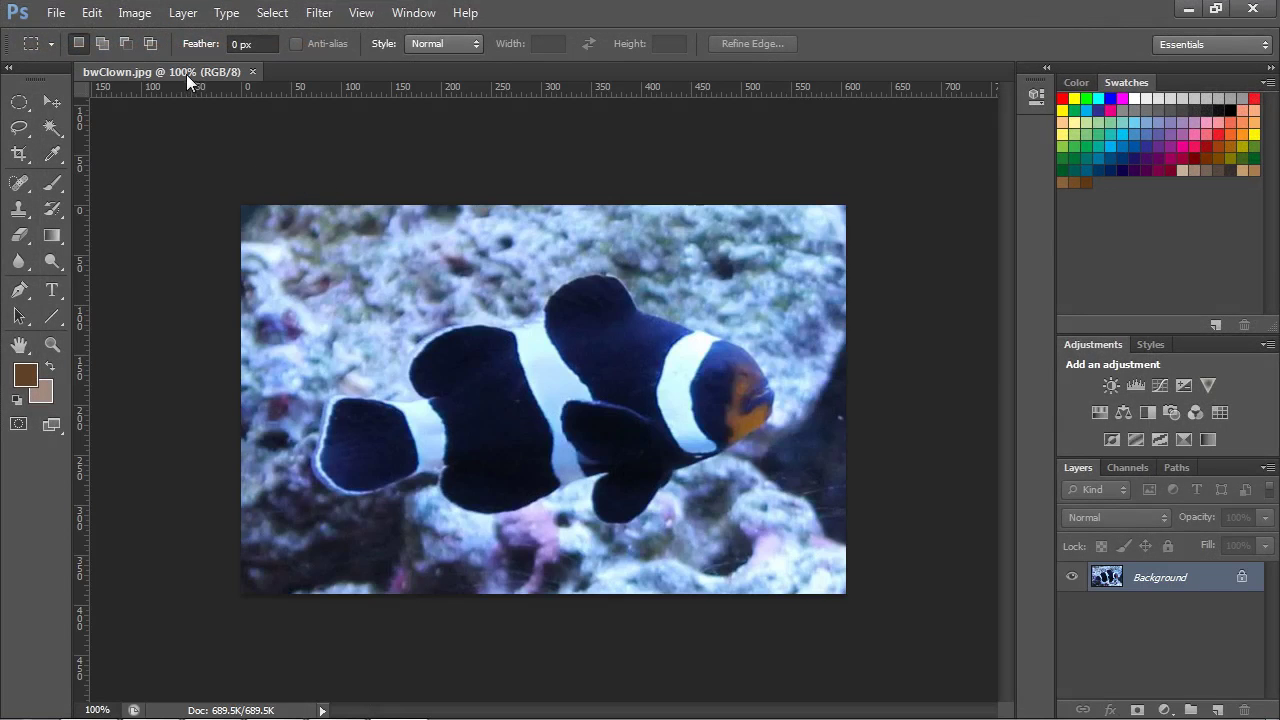
drag(186, 74, 216, 99)
double_click(1145, 578)
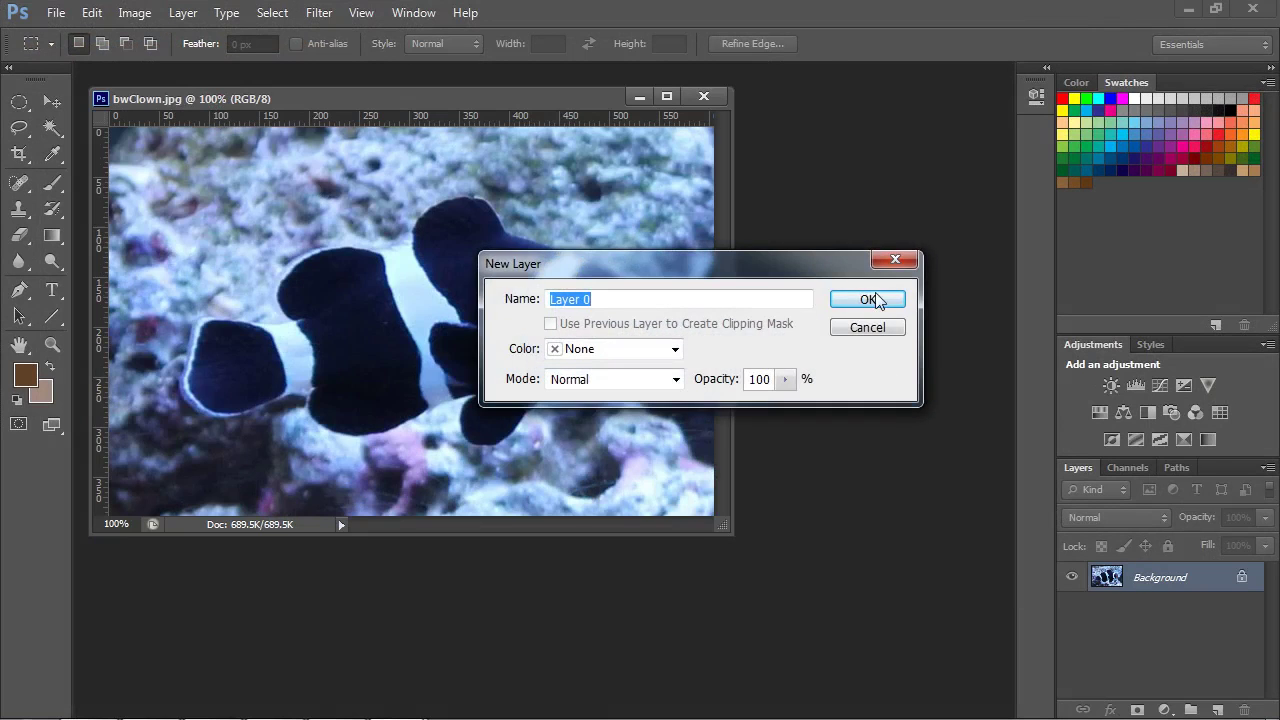
key(Return)
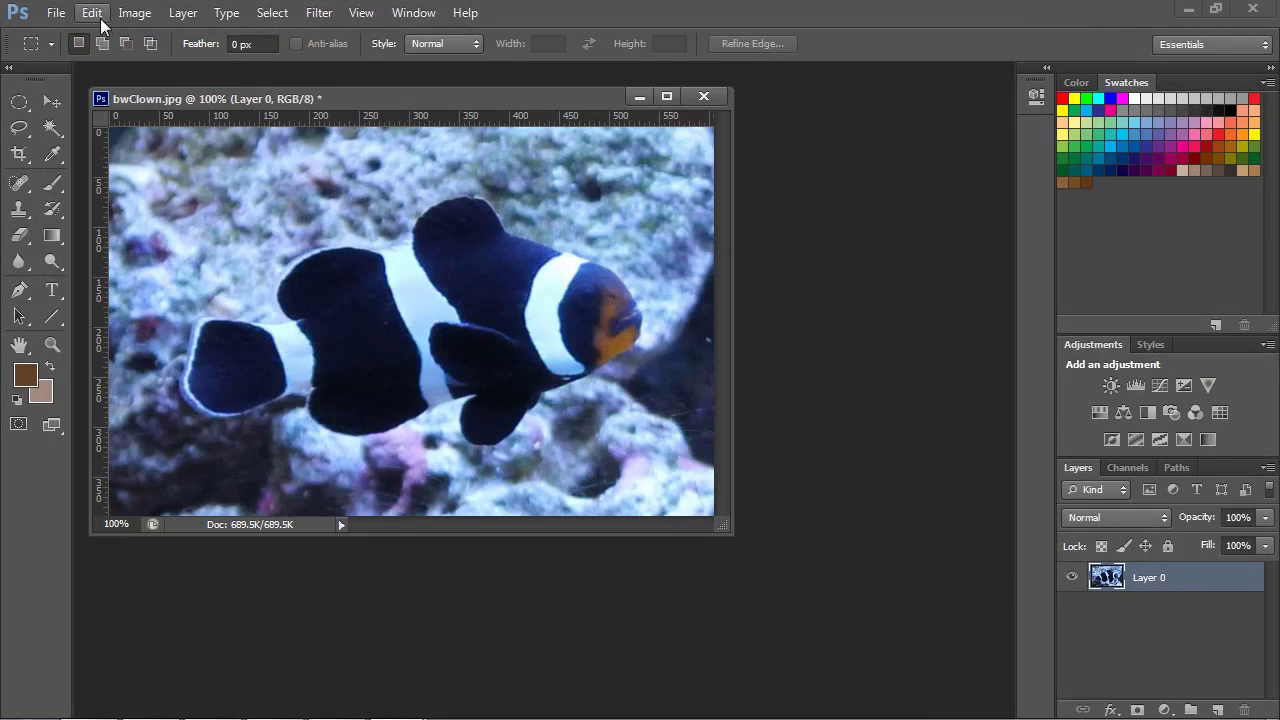
- Raise the bwClown image's saturation to about +34 with a Hue/Saturation adjustment
click(134, 12)
mouse_move(140, 62)
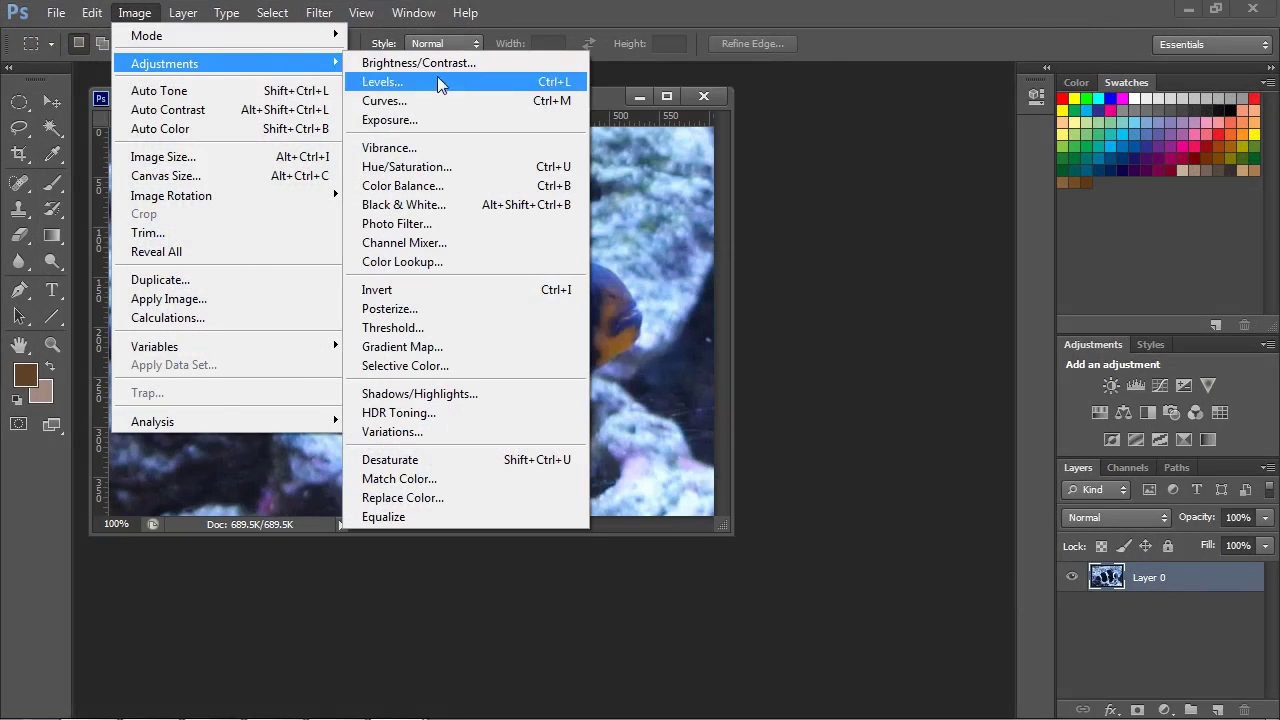
click(449, 168)
drag(771, 425, 790, 427)
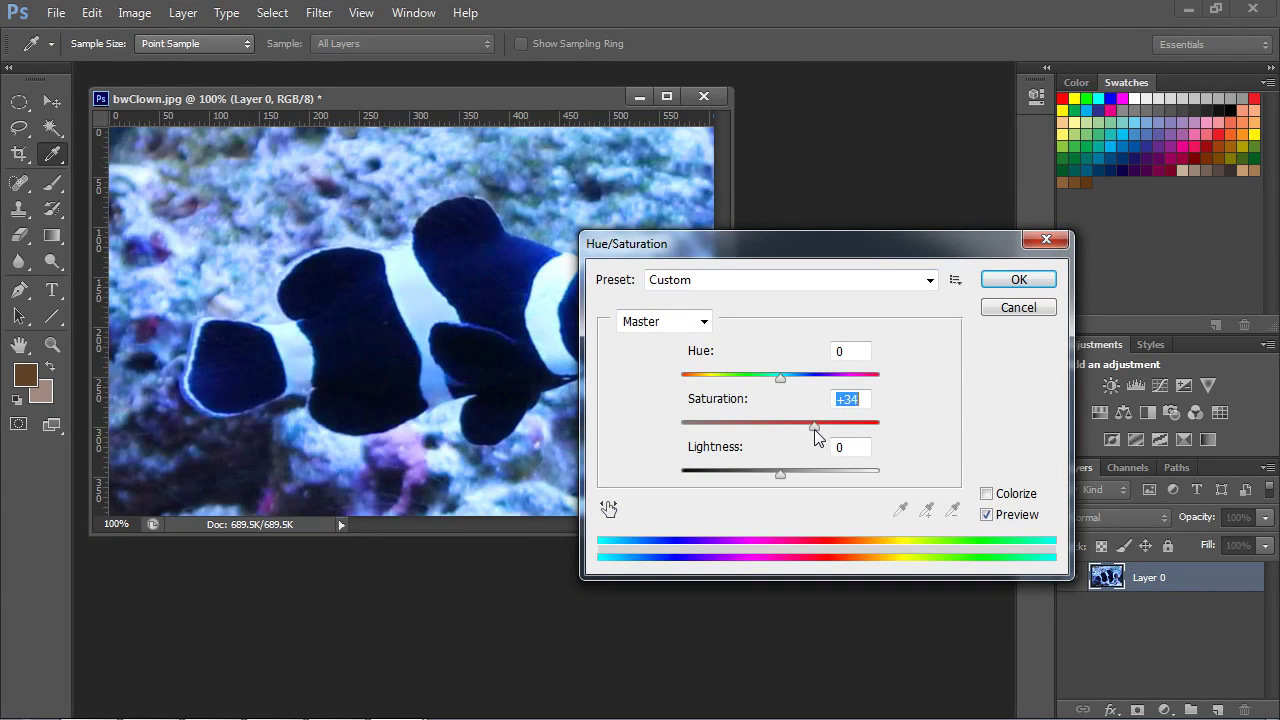
click(1019, 279)
- Save the adjusted image as bwClown in Photoshop PSD format in the Module Rig folder and close the document
click(55, 13)
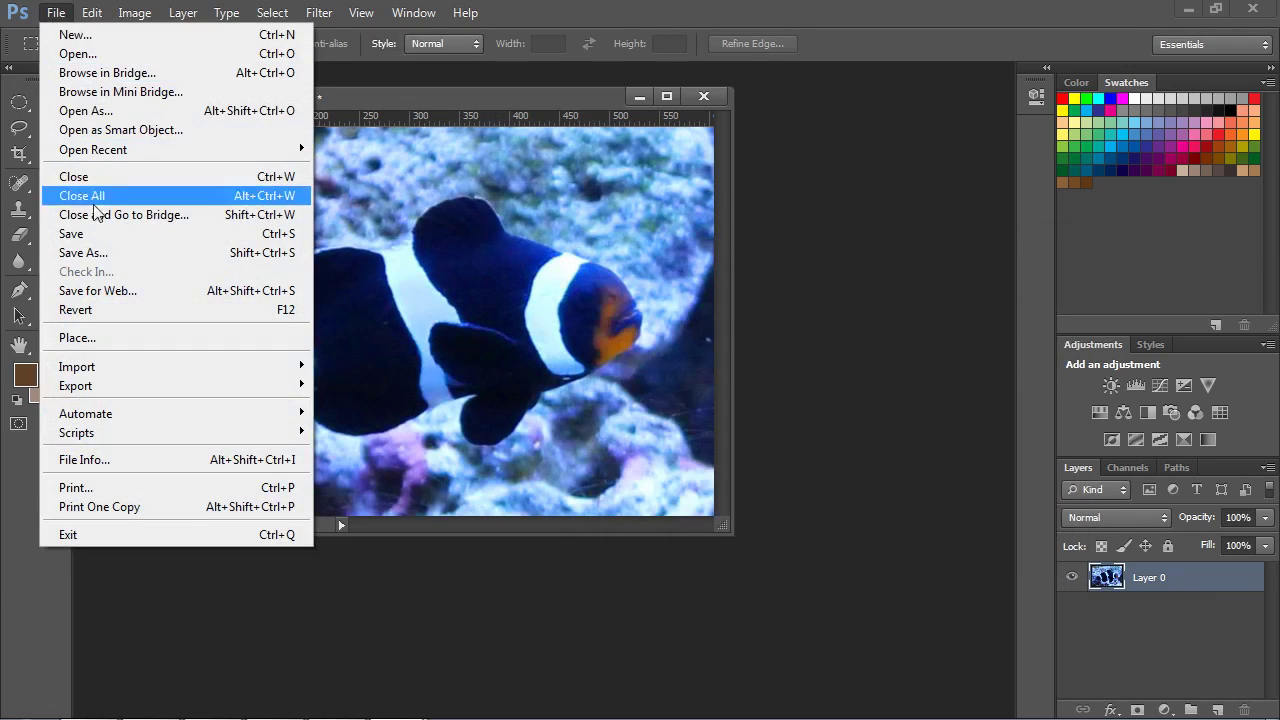
click(100, 252)
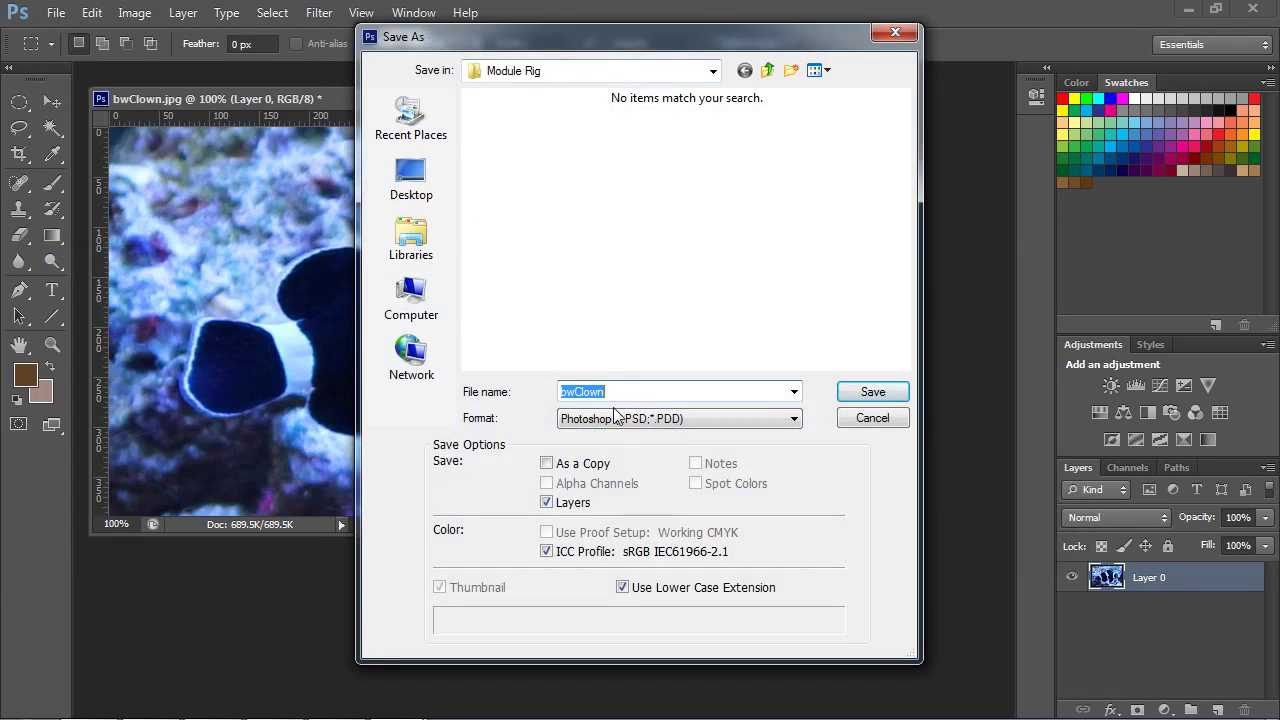
click(870, 395)
click(942, 266)
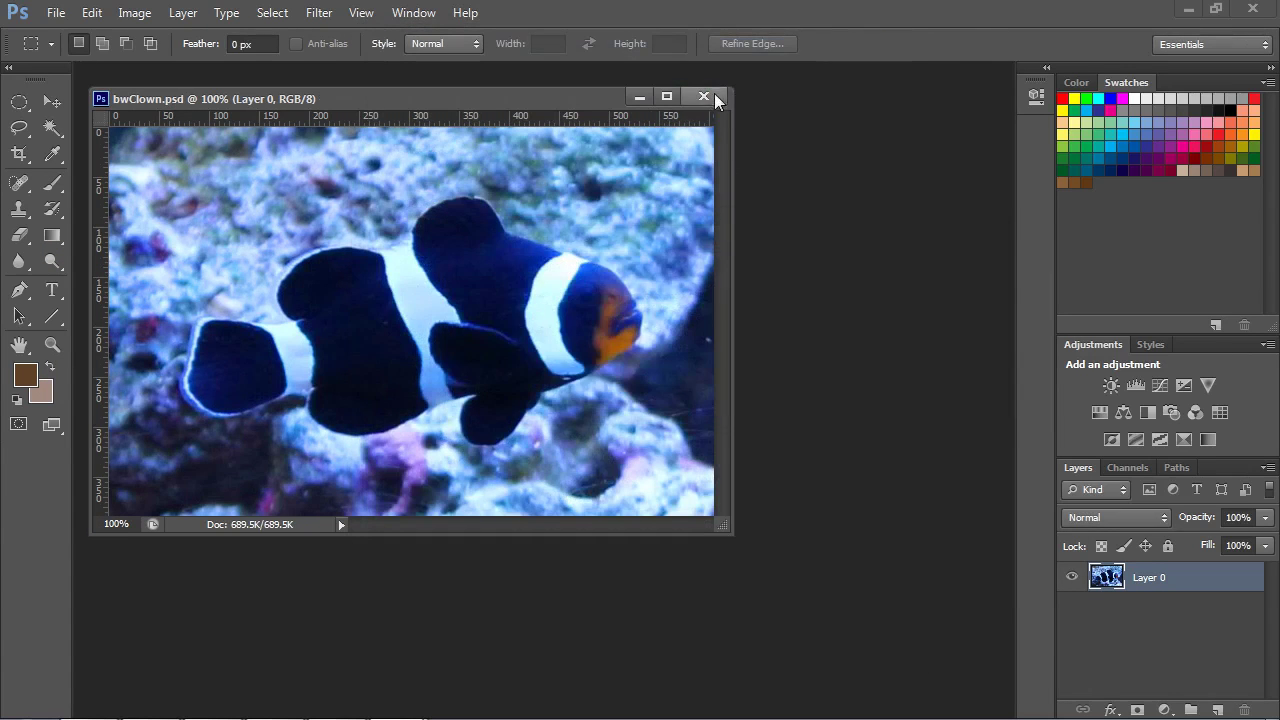
click(704, 96)
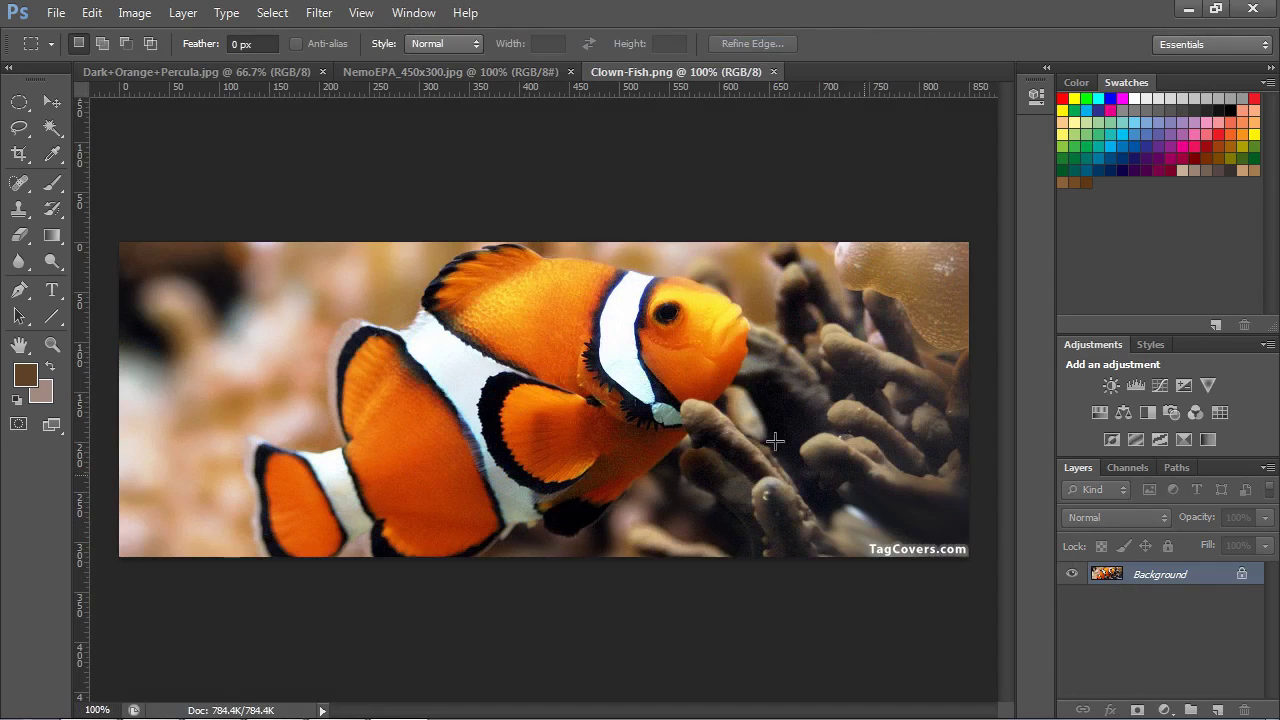
- Save Clown-Fish.png as Clown-Fish.psd in Photoshop format in the Module Rig folder and close the document
click(56, 13)
click(106, 255)
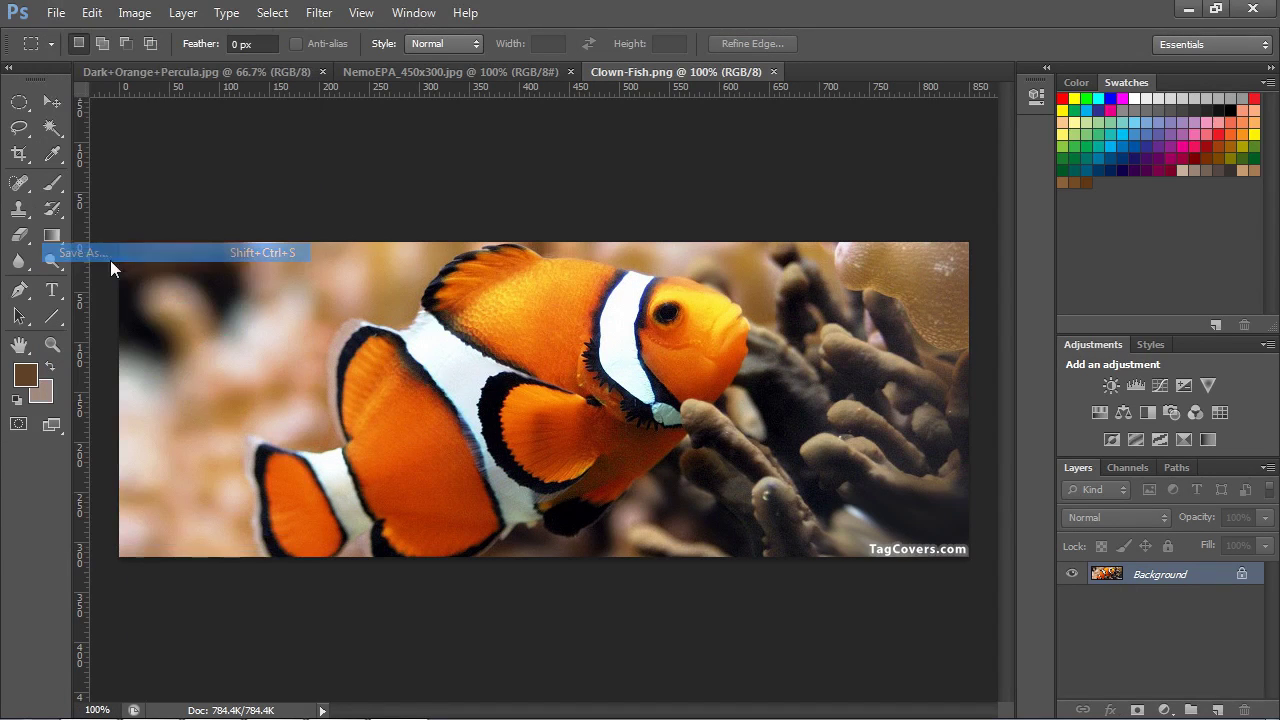
click(634, 420)
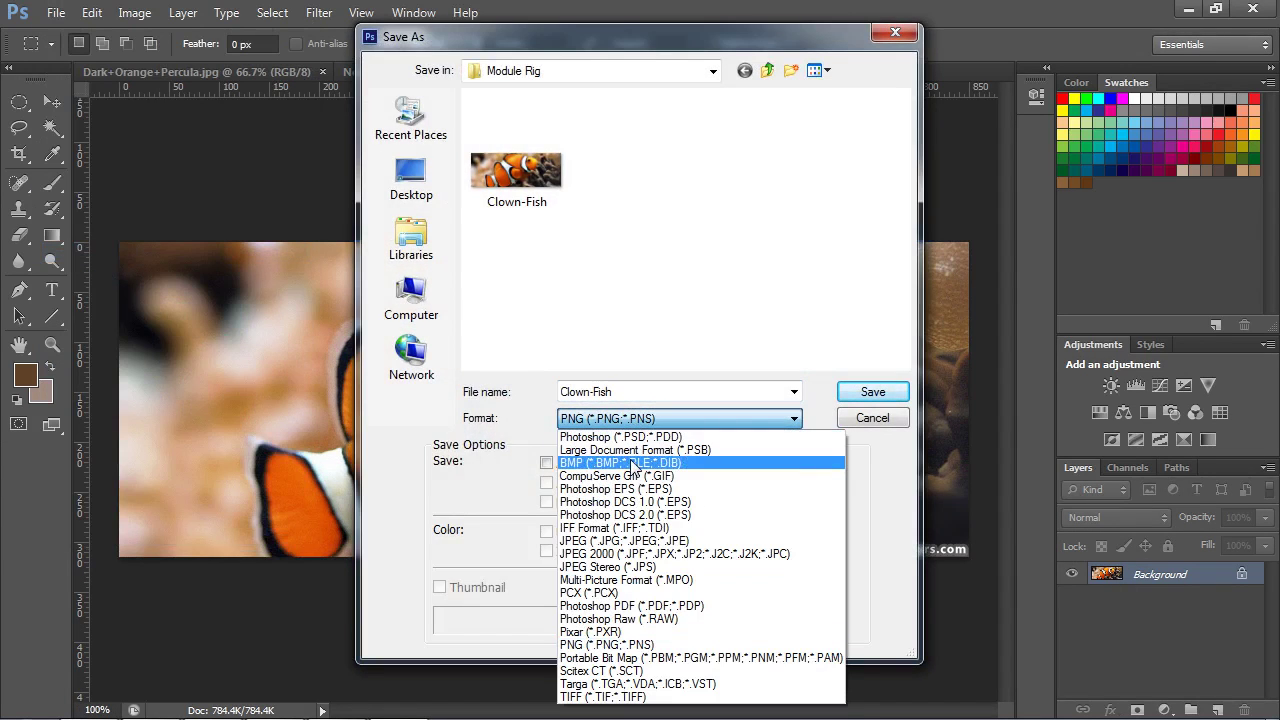
click(642, 439)
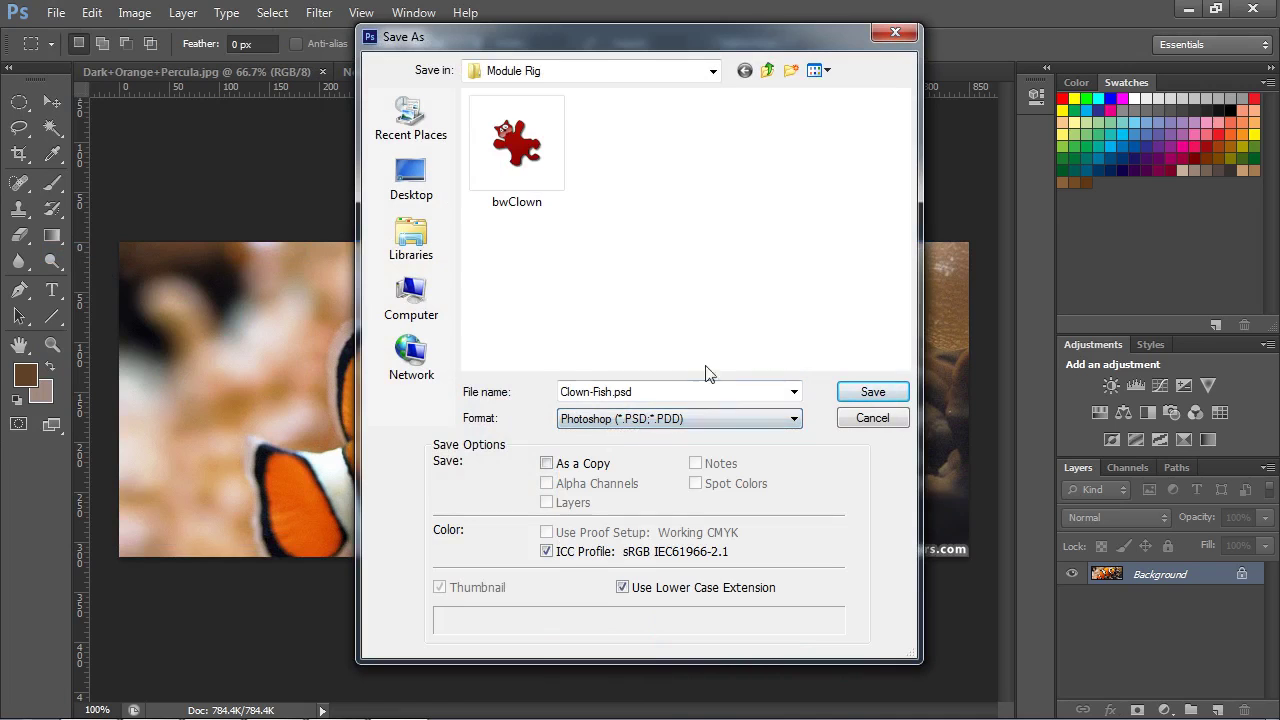
click(845, 393)
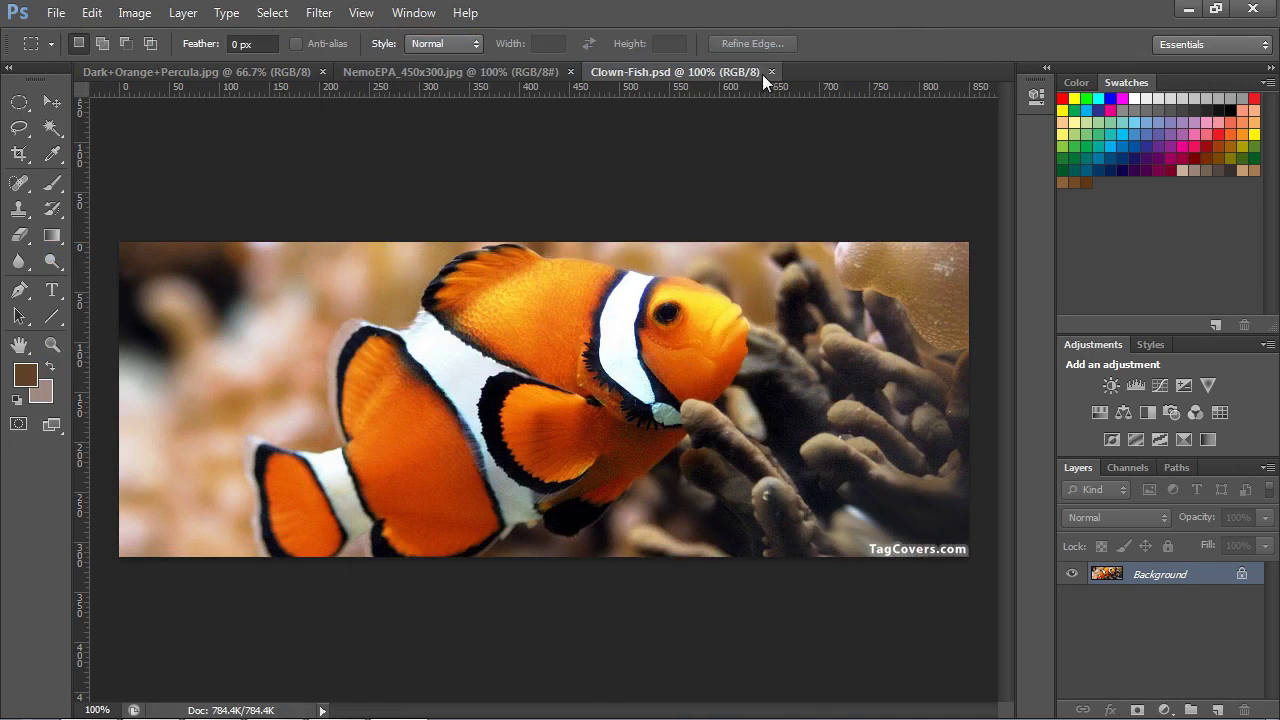
click(770, 72)
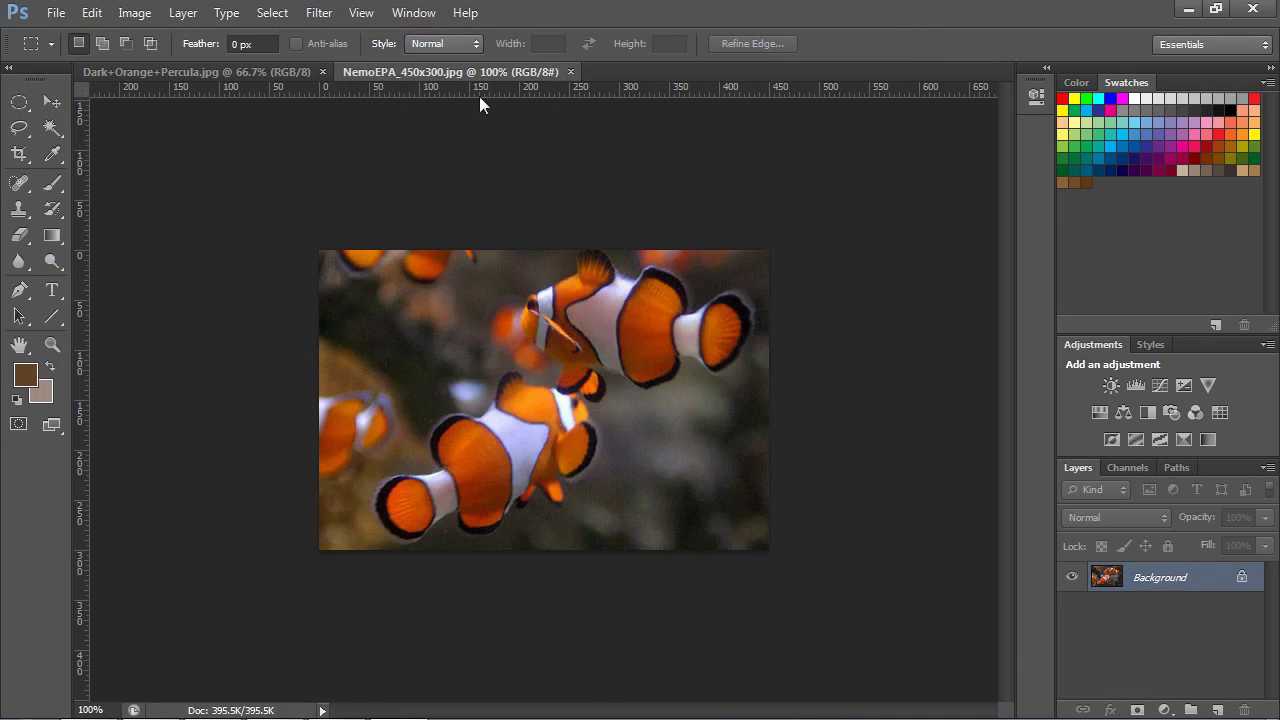
- Save NemoEPA_450x300.jpg as a Photoshop PSD file in the Module Rig folder and close the document
click(57, 13)
click(120, 251)
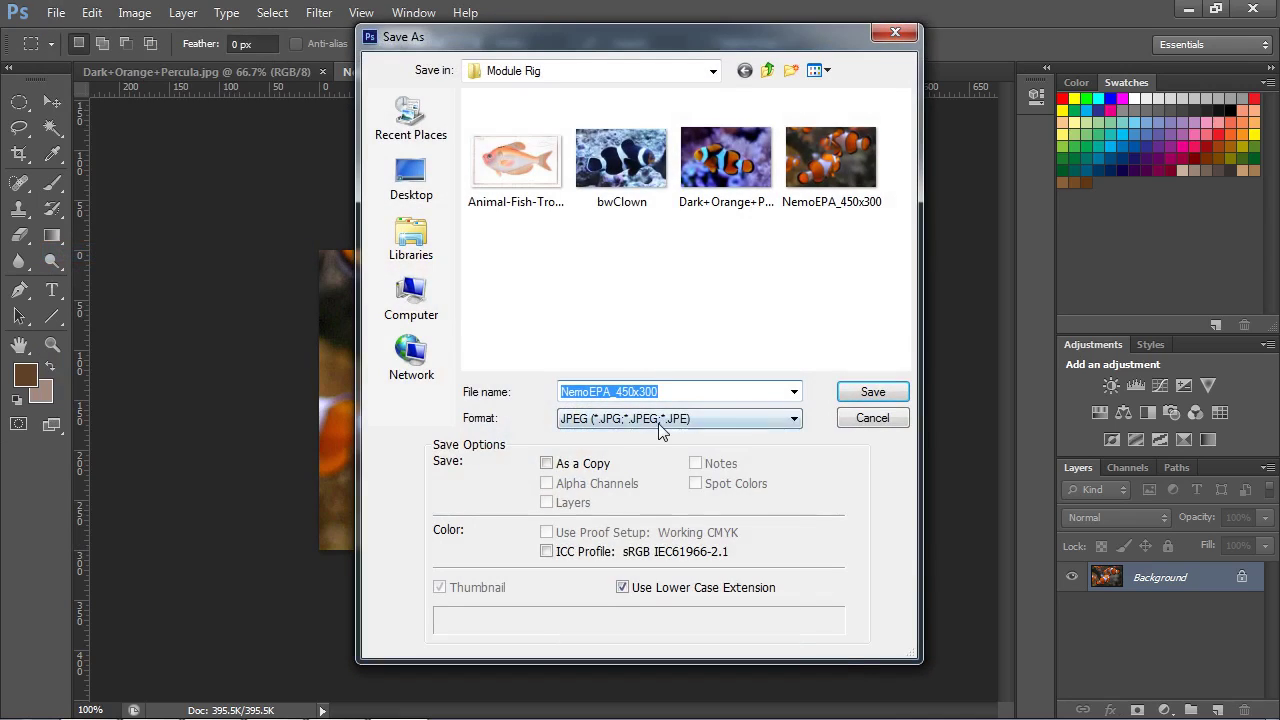
click(659, 428)
click(660, 432)
key(Return)
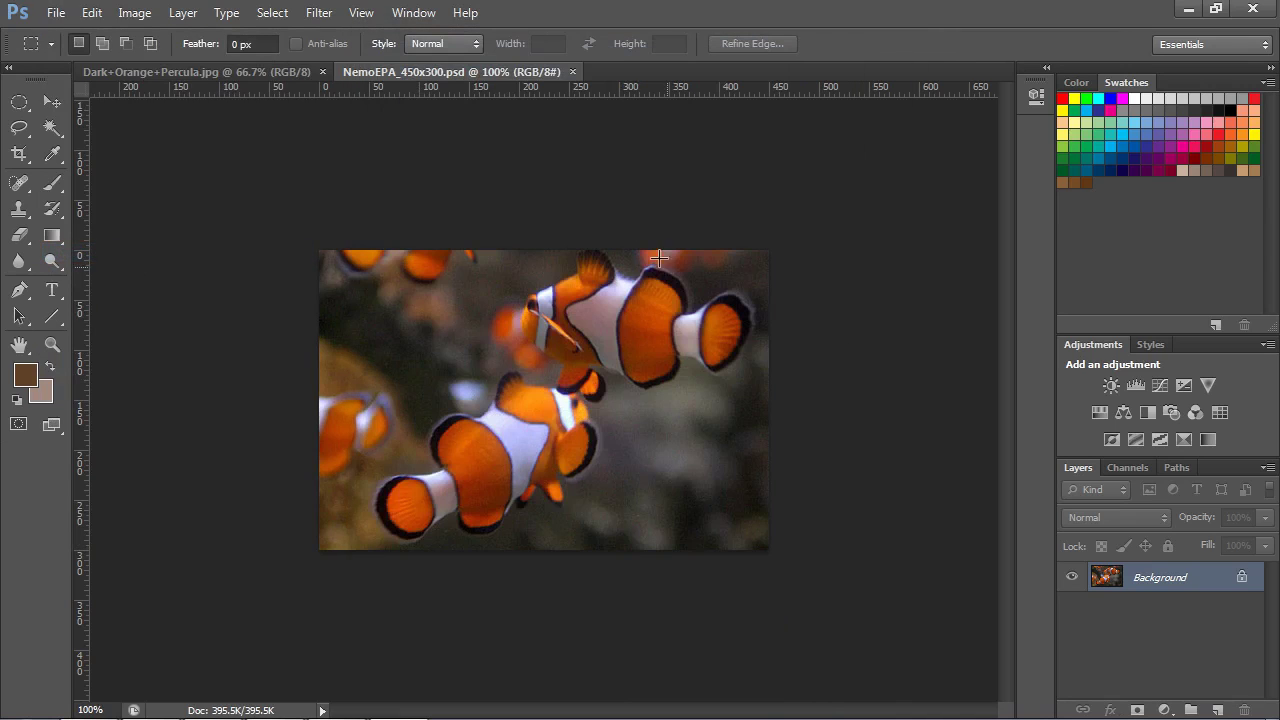
click(572, 72)
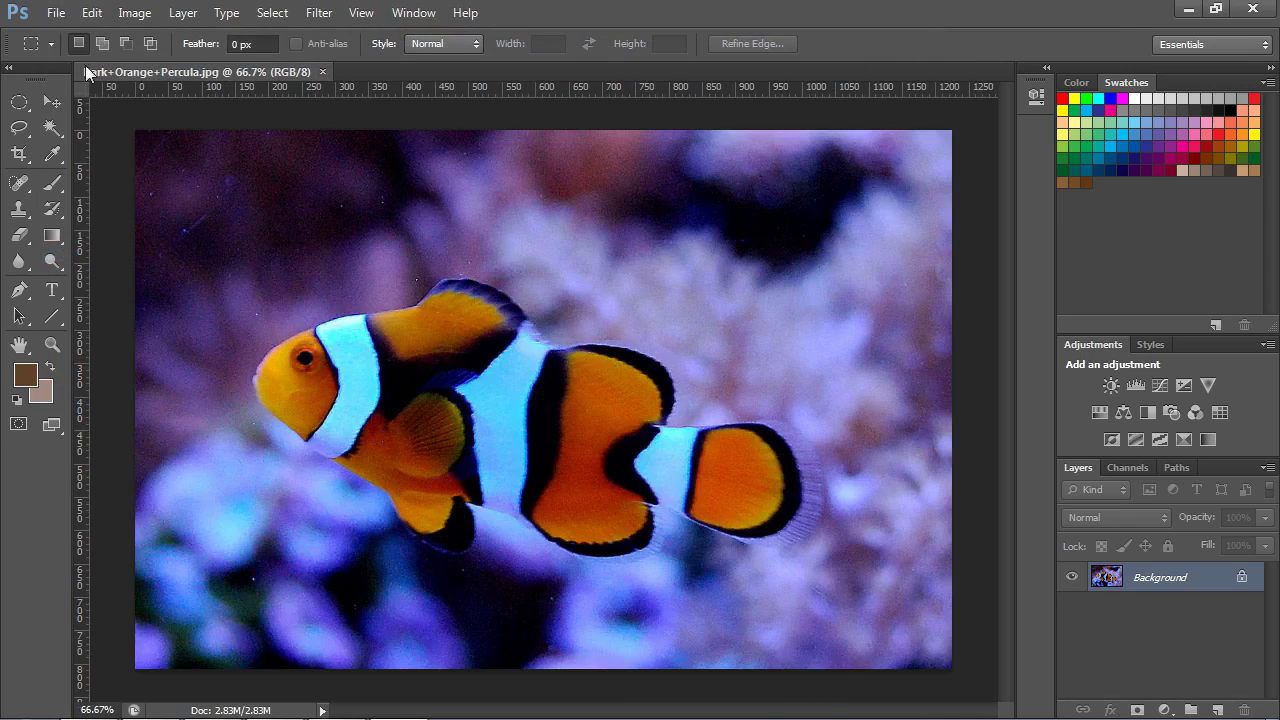
- Save Dark+Orange+Percula.jpg as a Photoshop PSD file in the Module Rig folder, close Photoshop and return to ZBrush
click(56, 12)
click(115, 252)
click(645, 420)
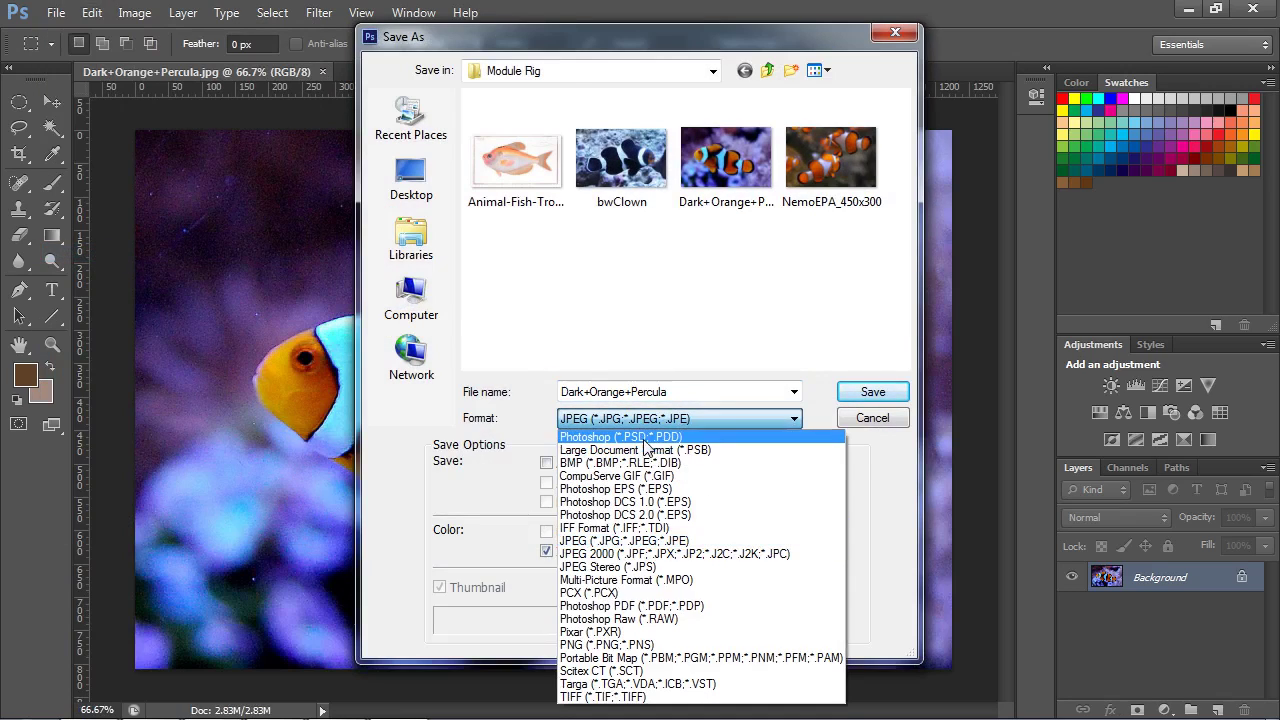
click(650, 432)
click(850, 386)
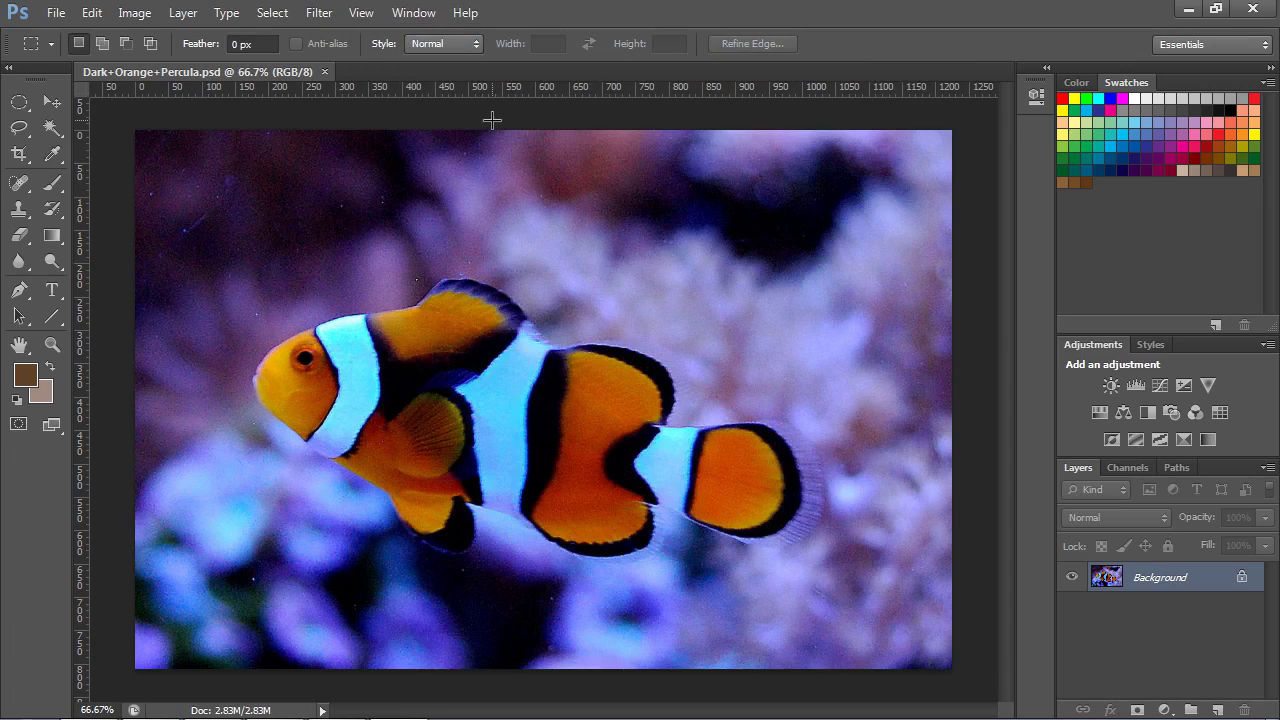
click(1254, 9)
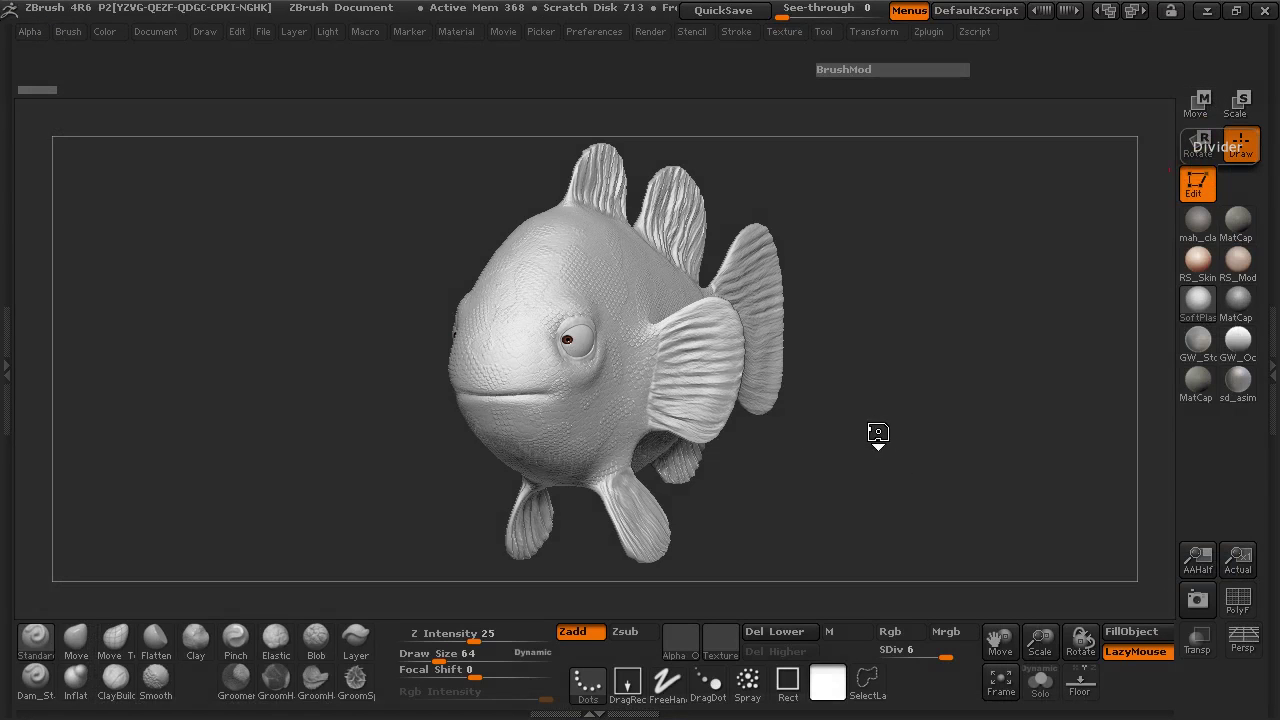
- Set the Image Size of the texture Image Plane to 50
mouse_move(877, 434)
mouse_down()
mouse_move(857, 436)
mouse_move(863, 445)
mouse_move(871, 416)
mouse_up()
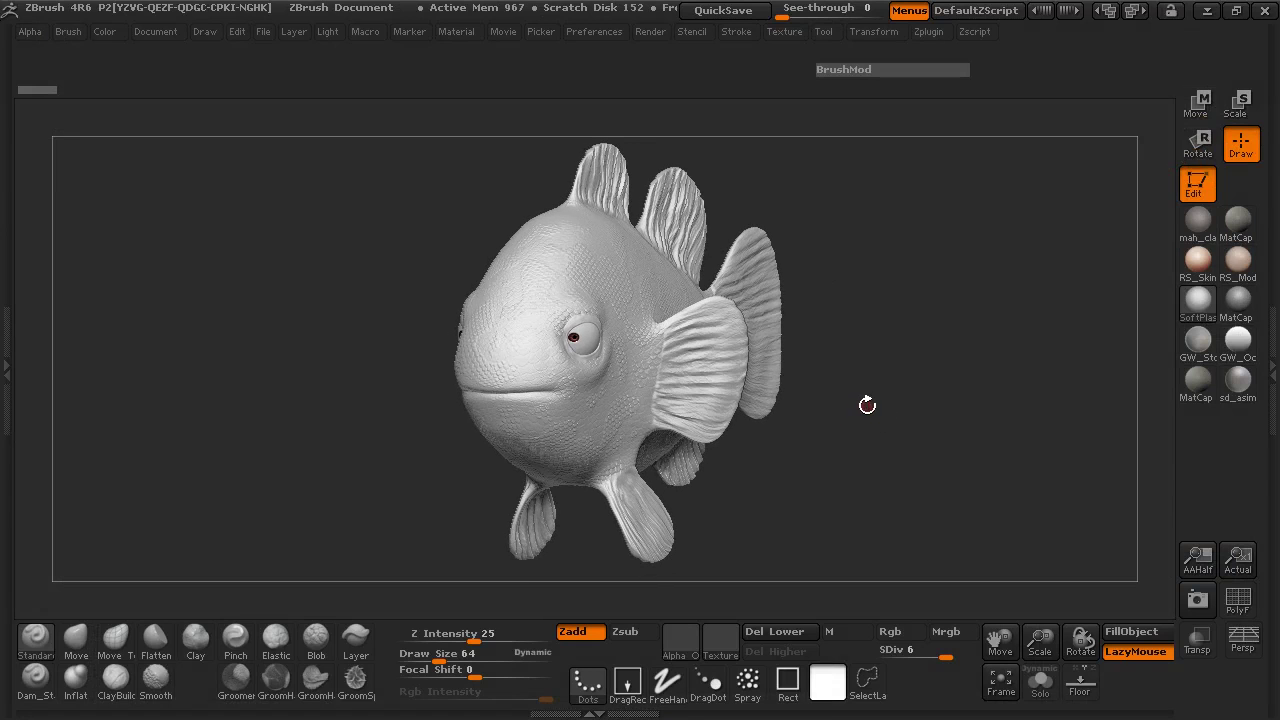
drag(871, 414, 869, 393)
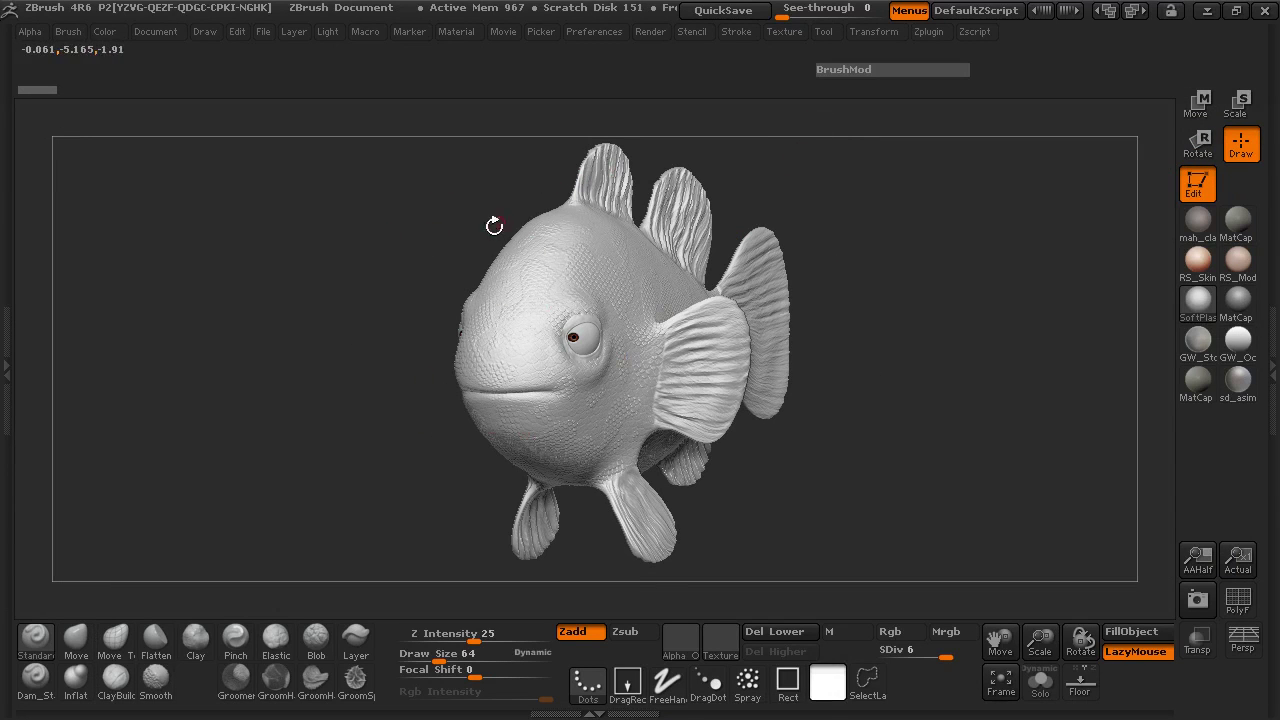
click(784, 32)
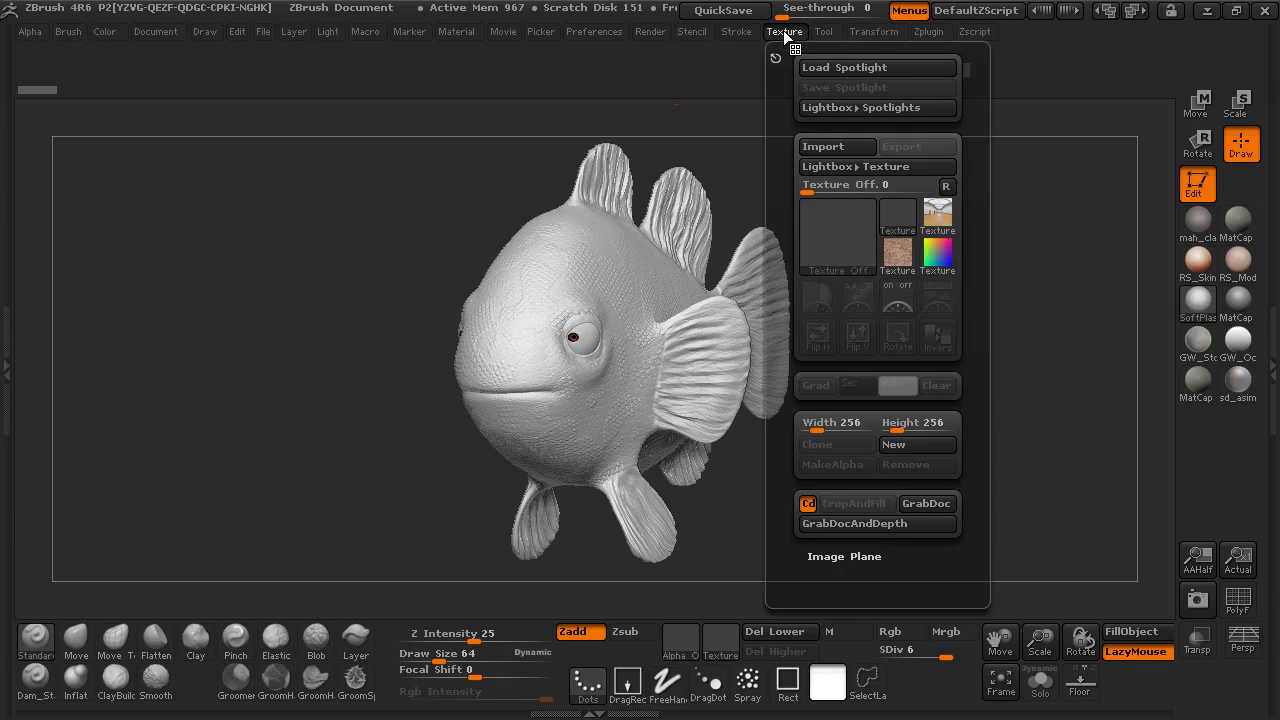
click(848, 556)
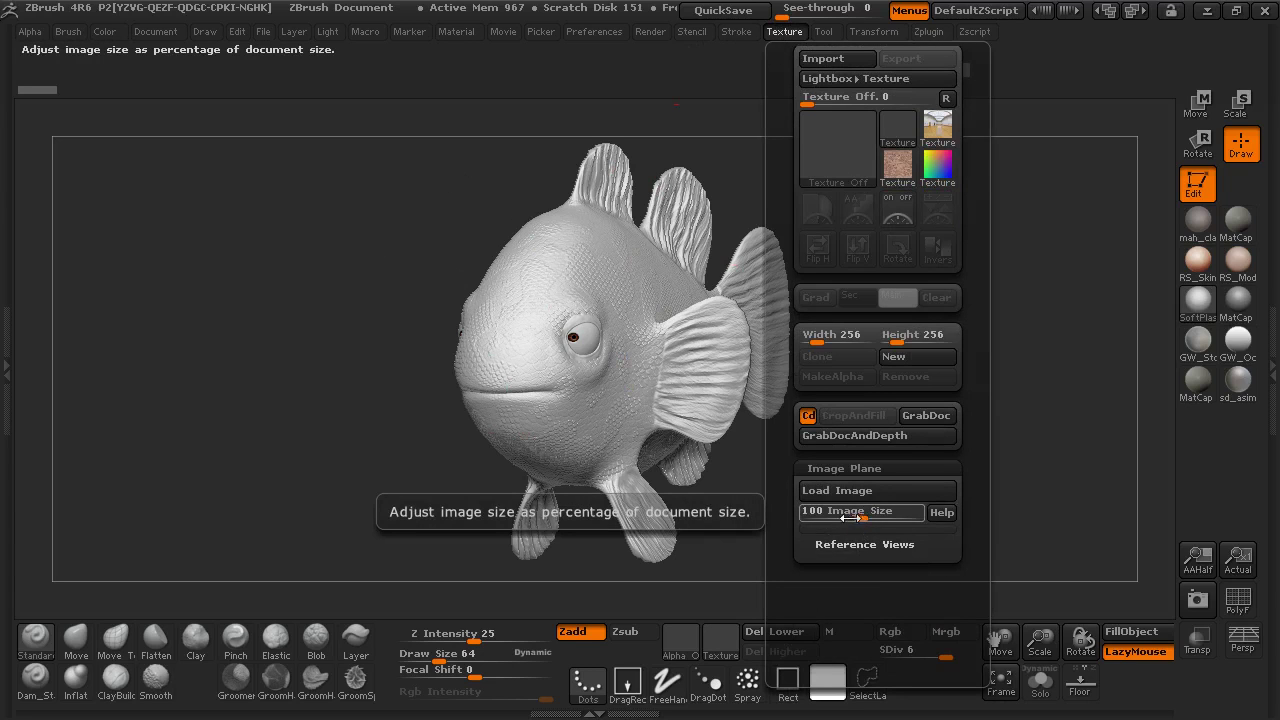
click(838, 513)
text(50)
key(Return)
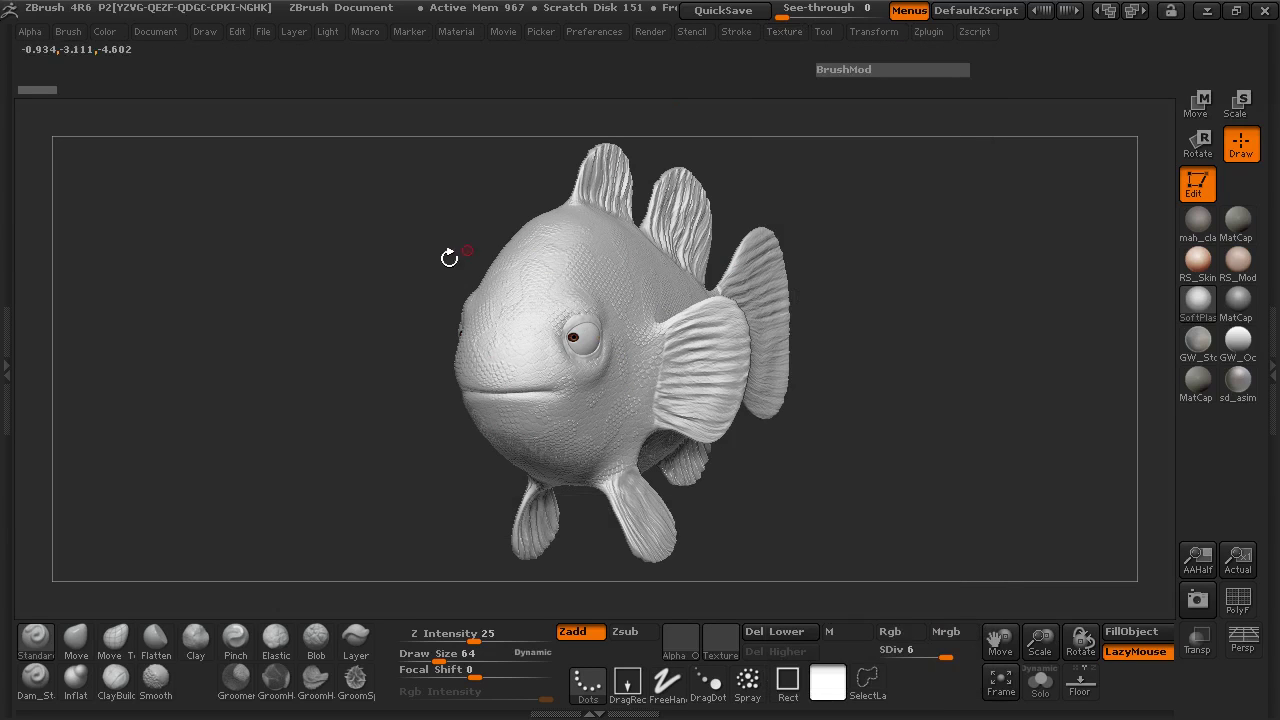
- Load the black-and-white clownfish PSD from the Module Rig shortcut in ZProjects/Tuts+ as the image plane
click(788, 33)
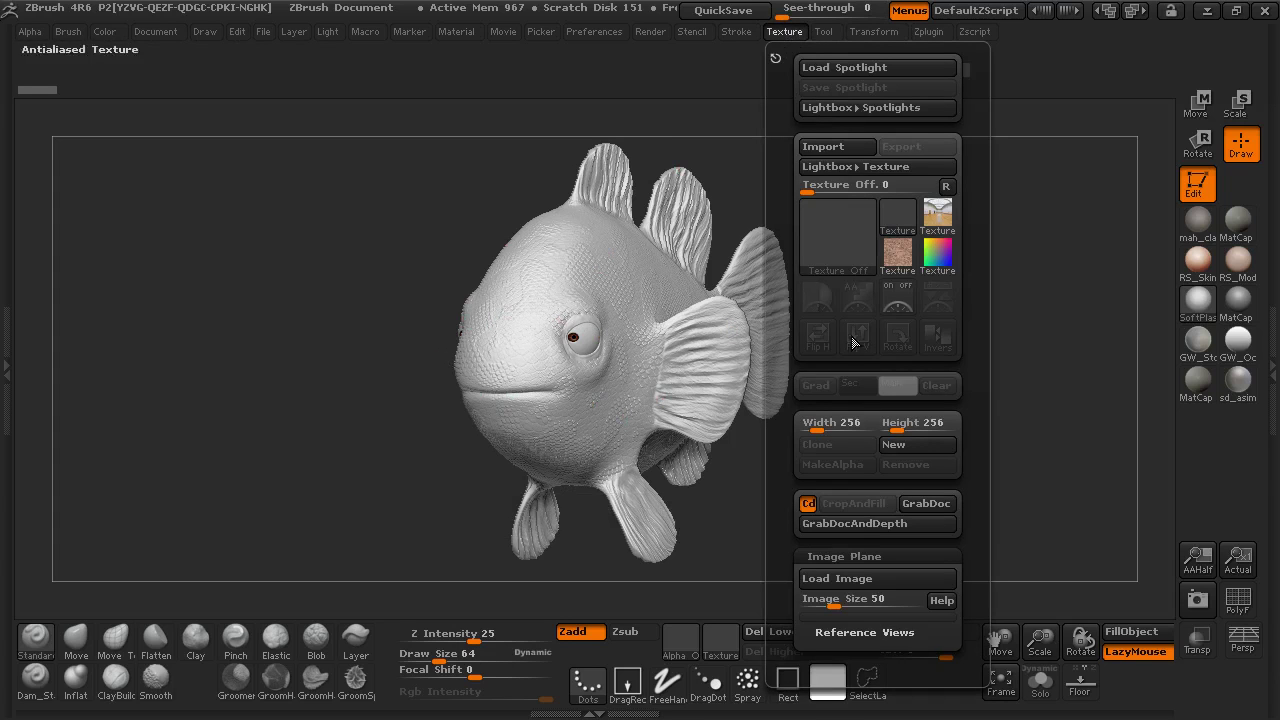
click(862, 581)
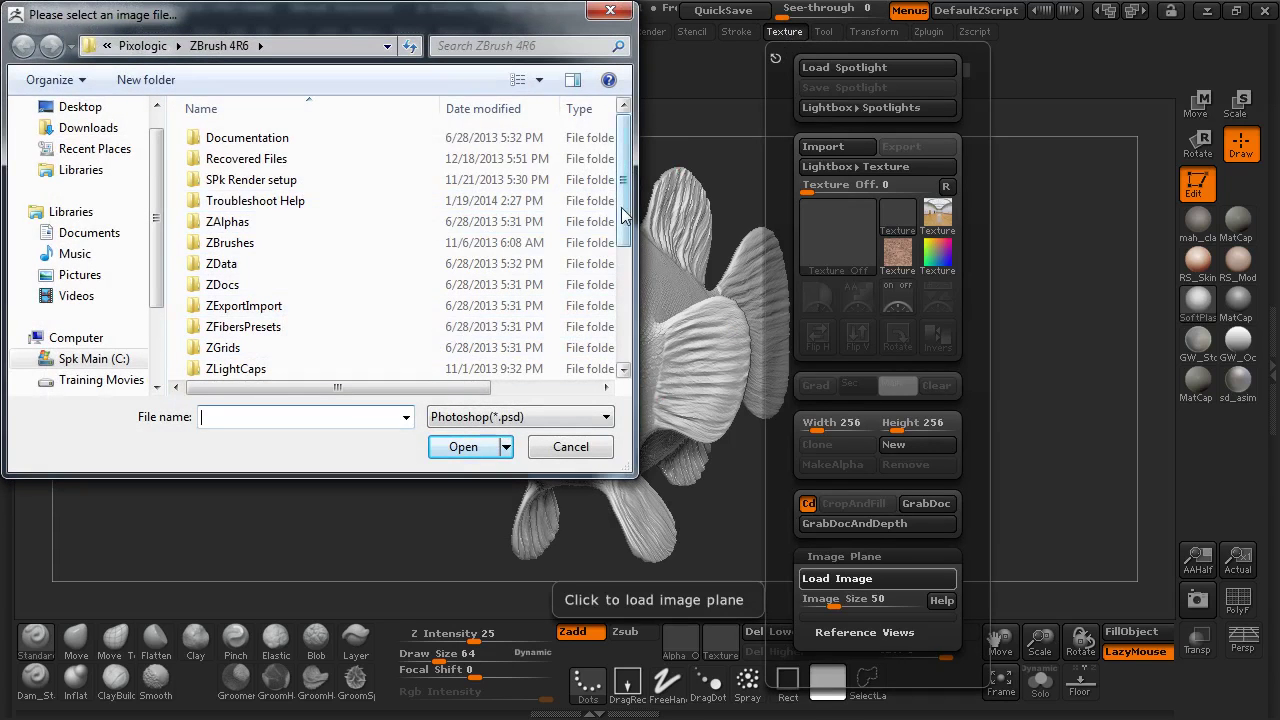
scroll(393, 313, down, 3)
double_click(230, 295)
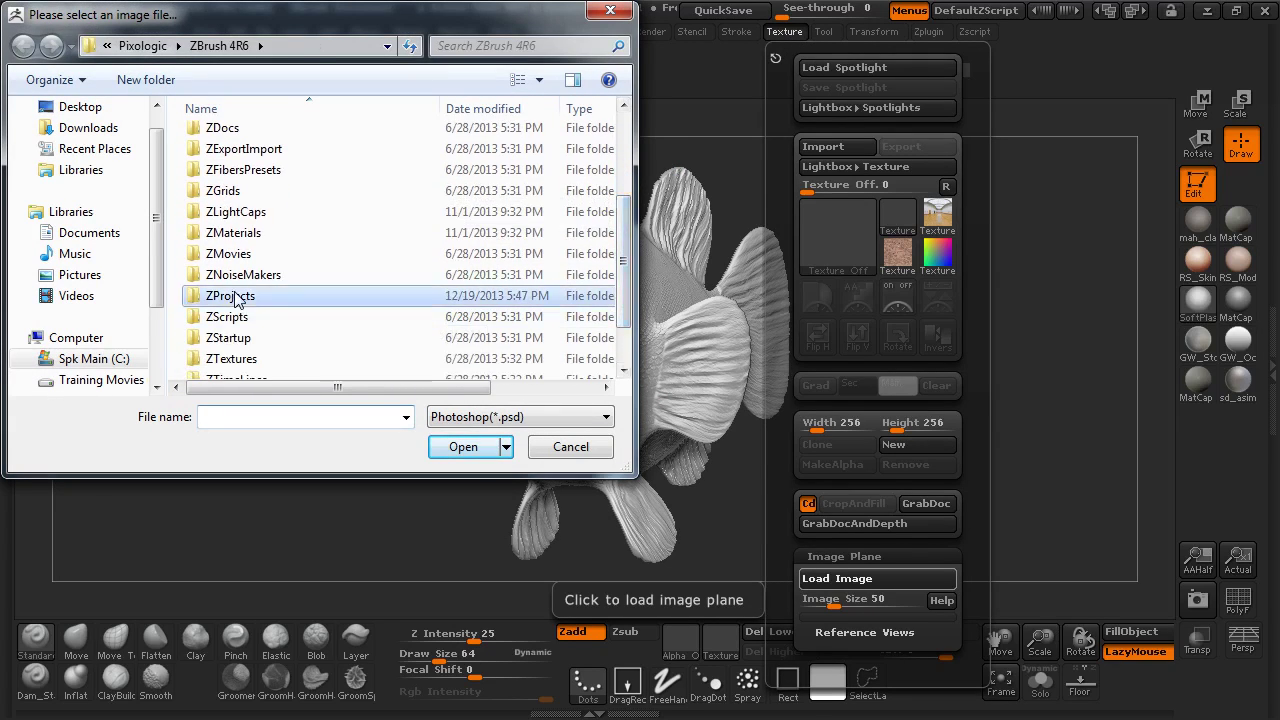
double_click(249, 181)
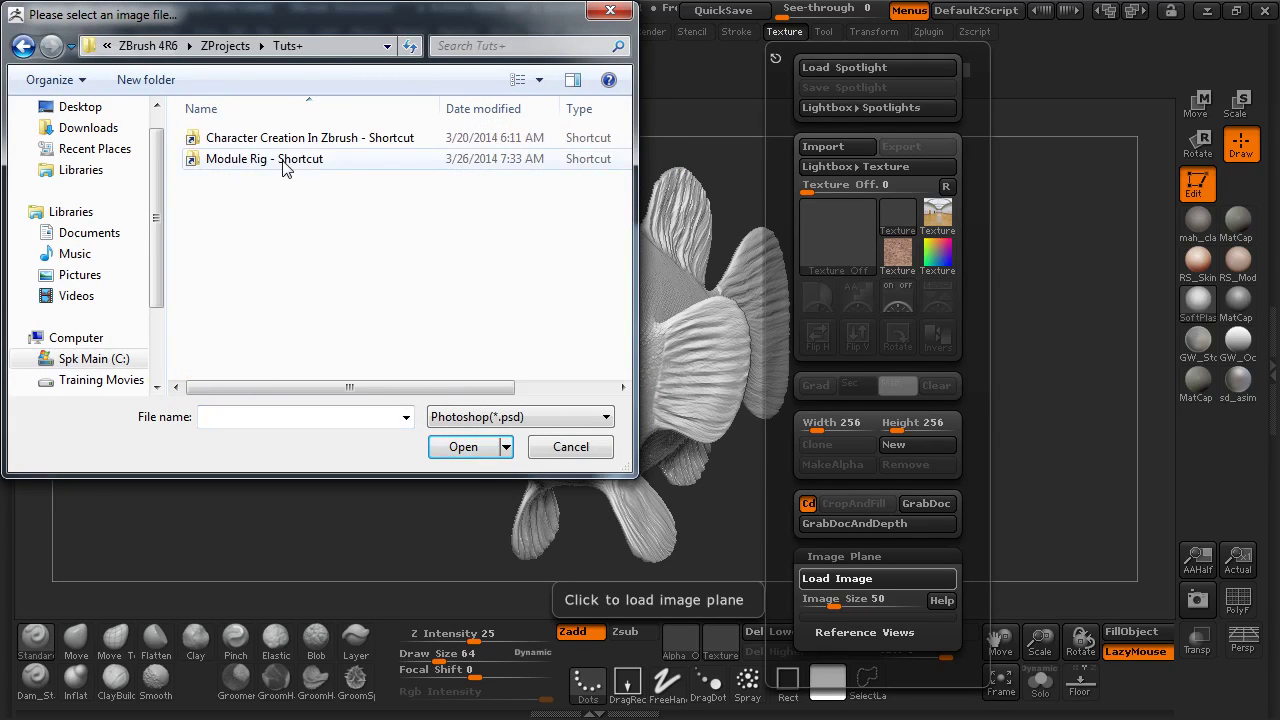
double_click(284, 160)
double_click(249, 180)
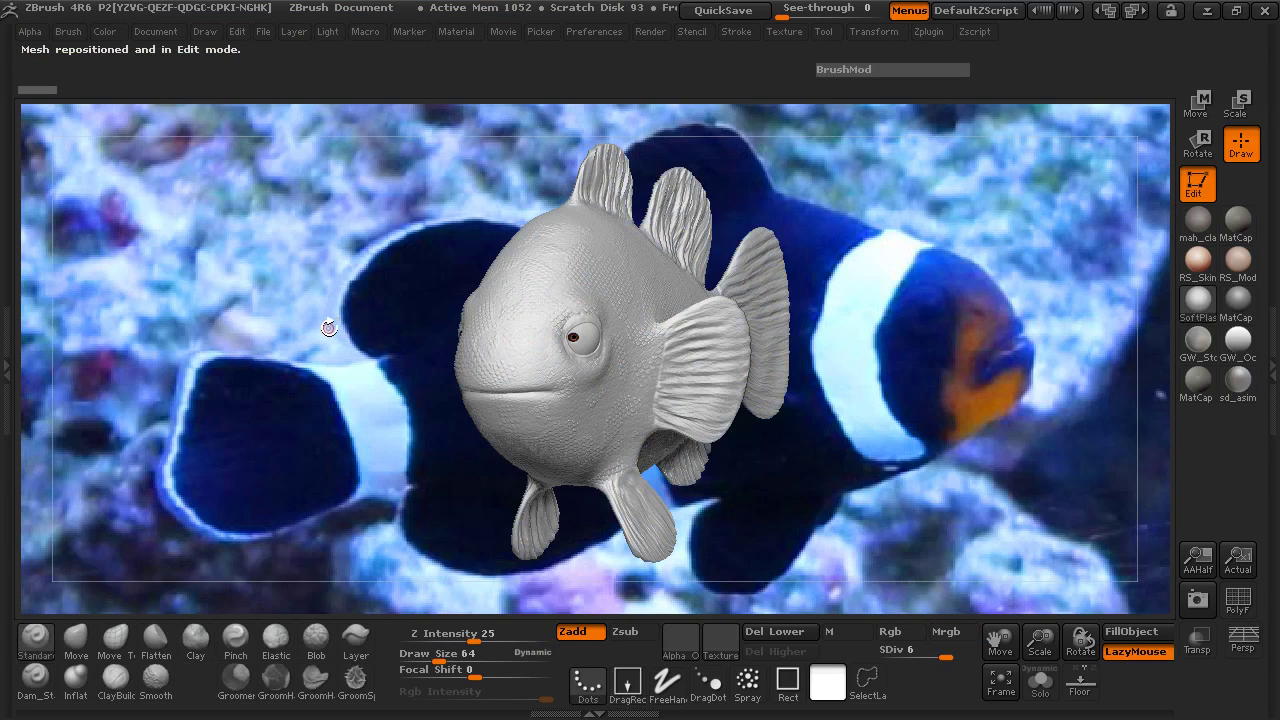
drag(329, 328, 603, 403)
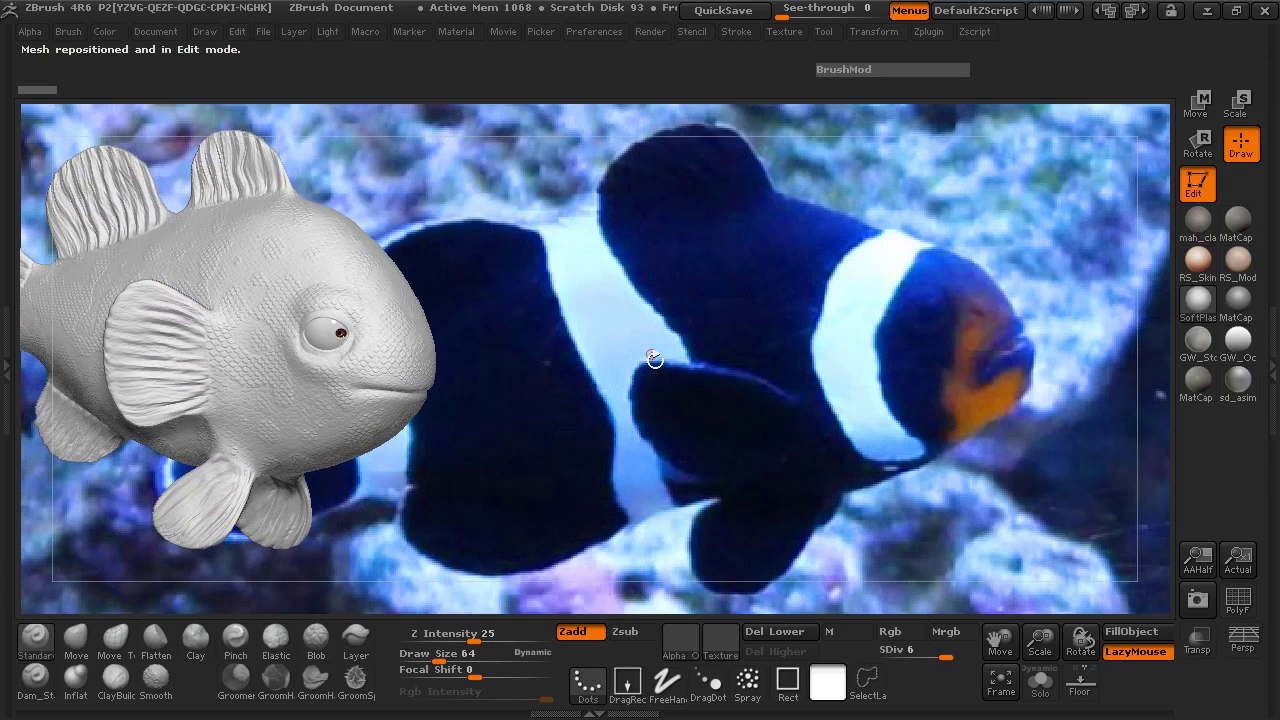
- Switch the brush from Zadd to Rgb and sample the dark navy from the reference fish's body
click(573, 634)
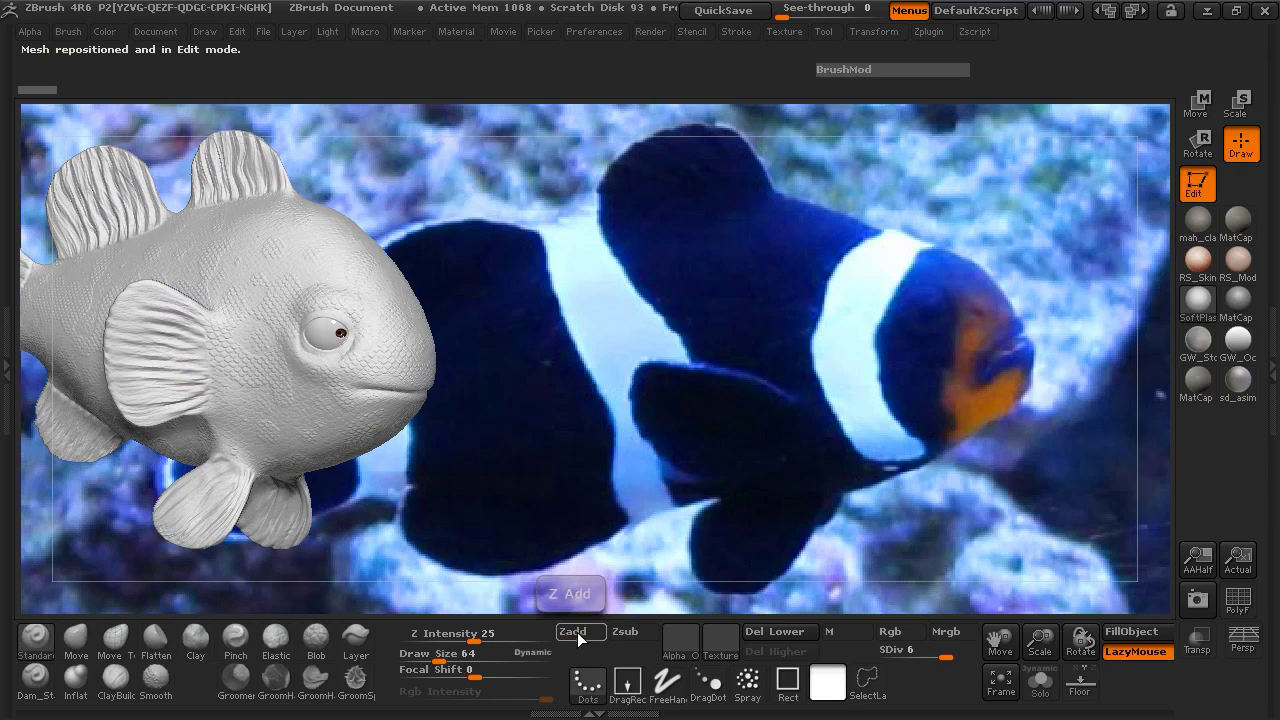
click(896, 636)
drag(686, 466, 699, 431)
key(space)
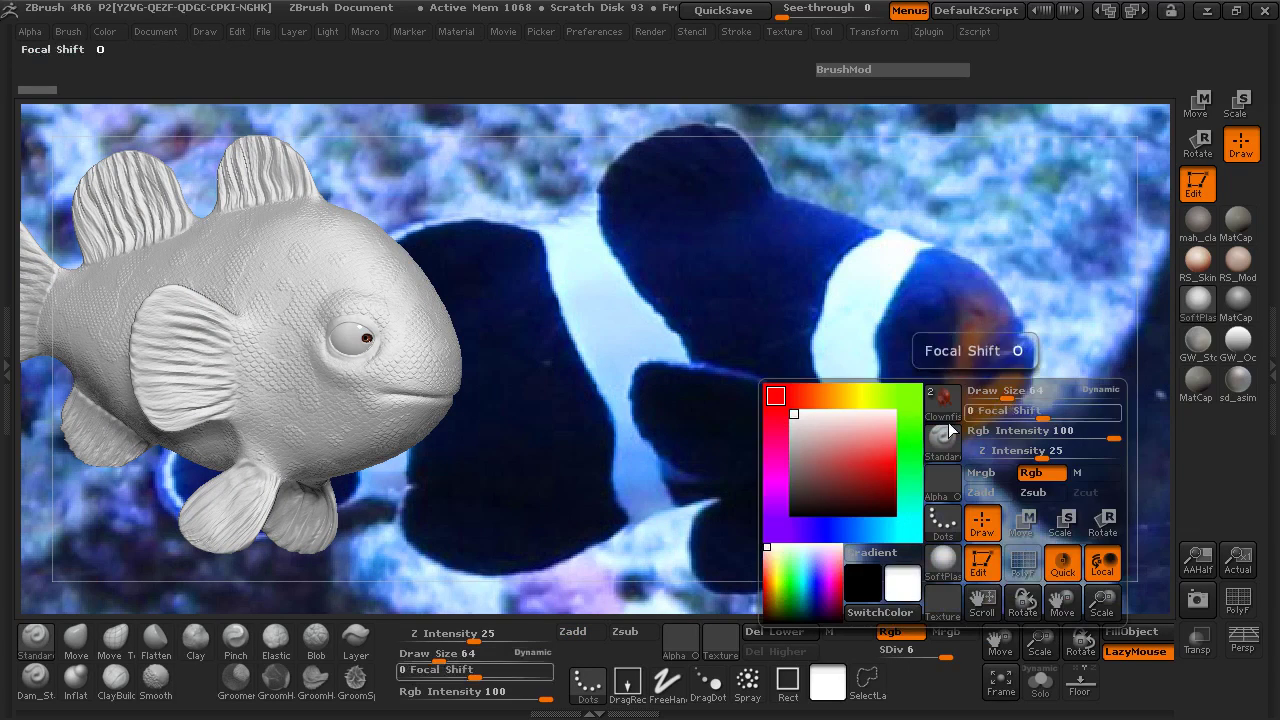
mouse_move(826, 436)
mouse_down()
mouse_move(735, 315)
mouse_move(743, 297)
mouse_move(571, 357)
mouse_move(548, 347)
mouse_move(559, 364)
mouse_move(554, 354)
mouse_move(543, 386)
mouse_up()
- Try filling the fish model with navy at an Rgb Intensity of 6
drag(546, 699, 438, 702)
mouse_move(577, 390)
mouse_down()
mouse_move(534, 397)
mouse_move(555, 402)
mouse_up()
drag(659, 359, 562, 376)
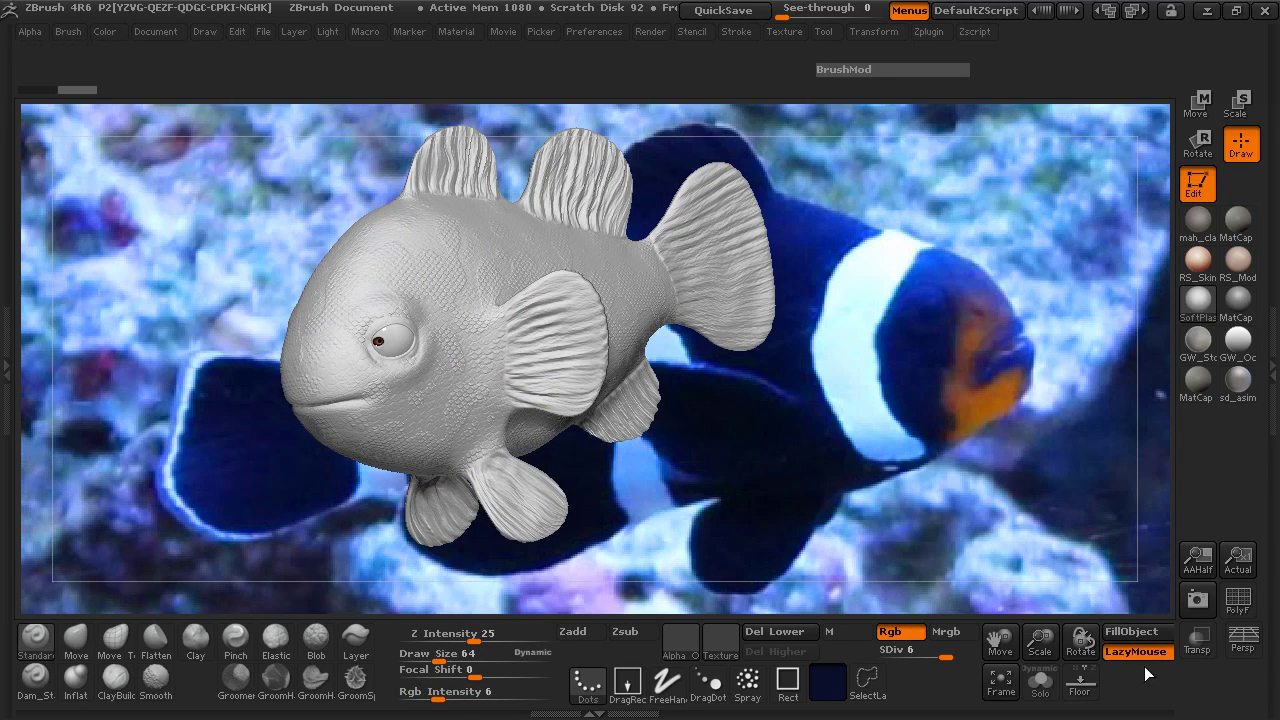
click(1132, 631)
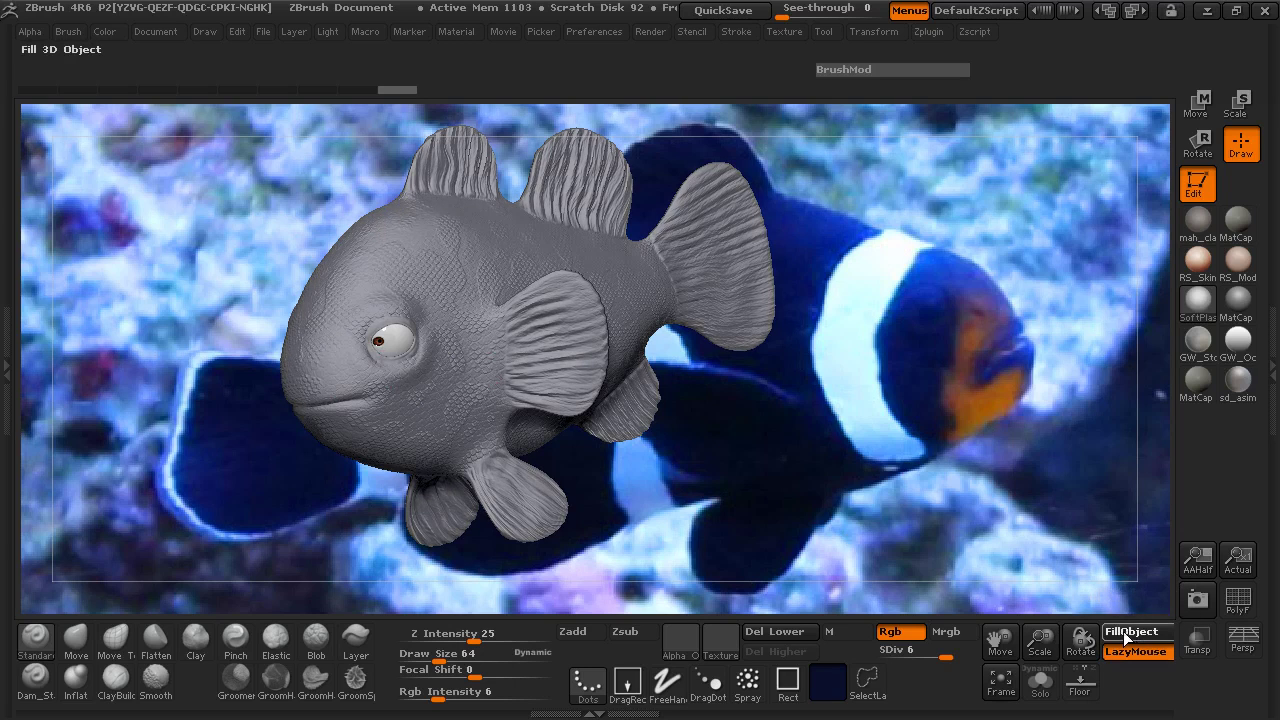
- Set the Rgb Intensity to 100 and fill the whole fish body with the dark navy
drag(440, 698, 537, 702)
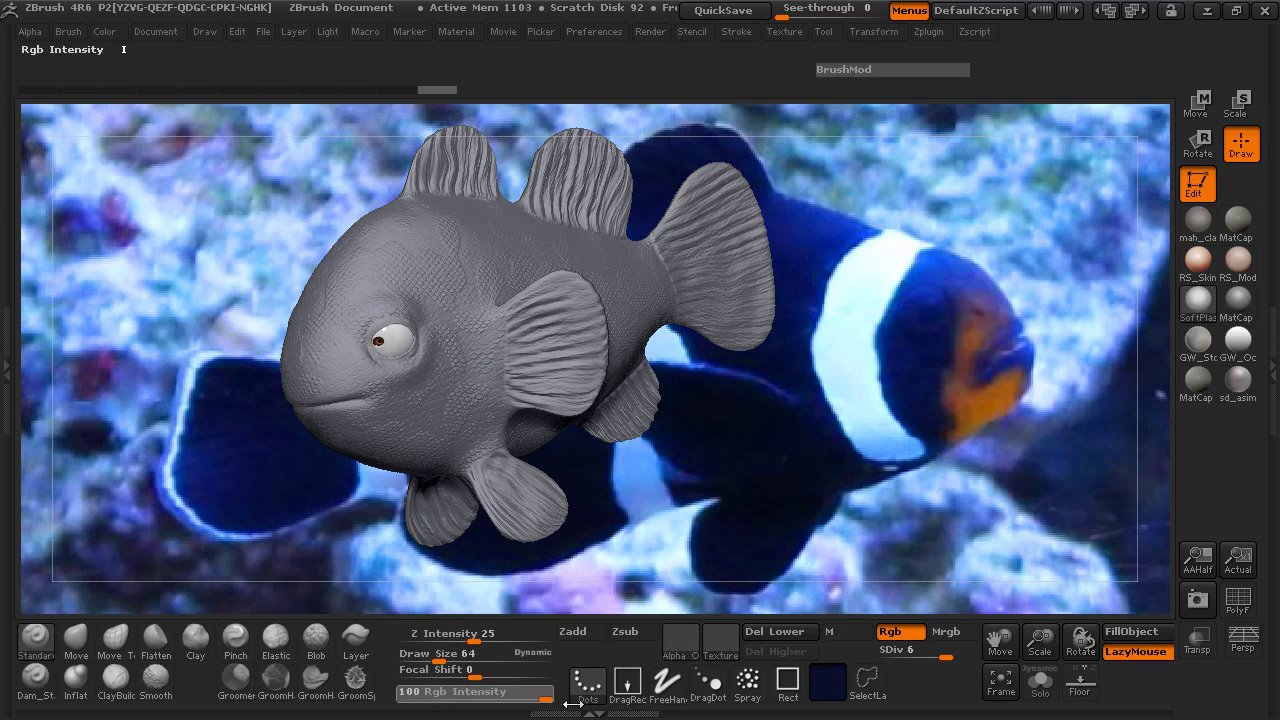
click(1134, 634)
drag(823, 451, 656, 427)
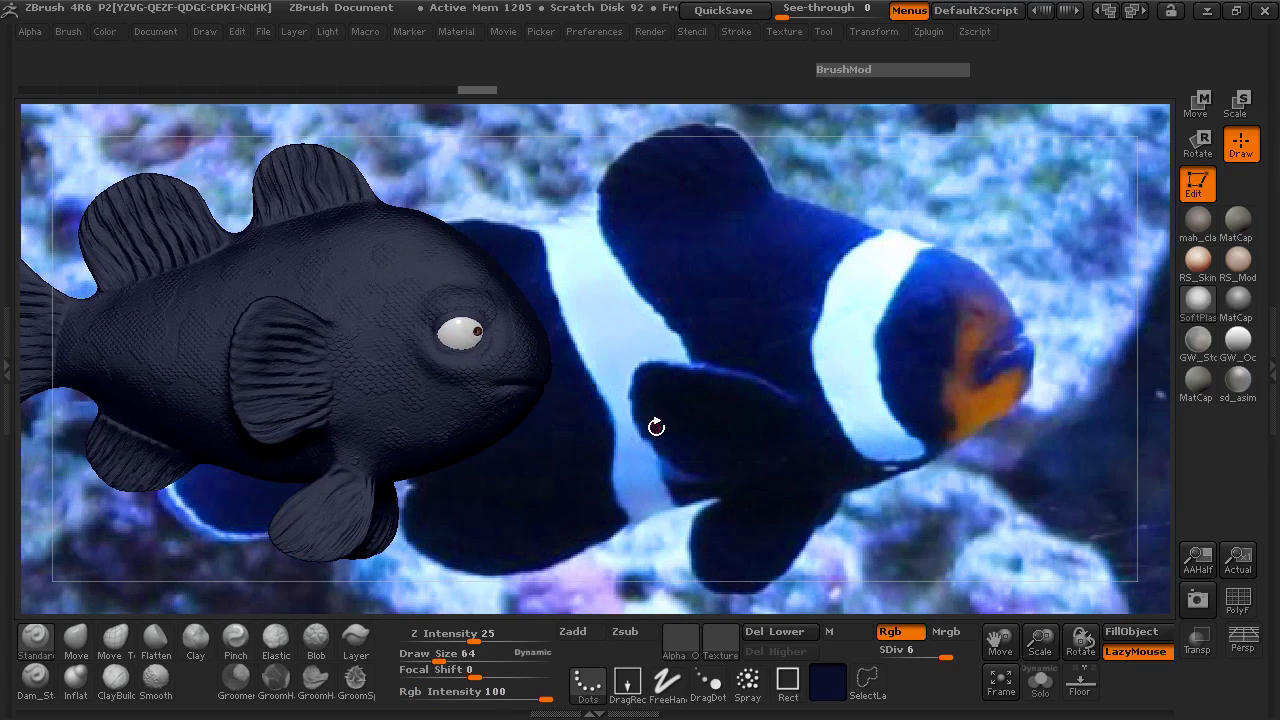
- Sample the orange from the reference fish's face, choose the FreeHand stroke and set the Rgb Intensity to 3
key(space)
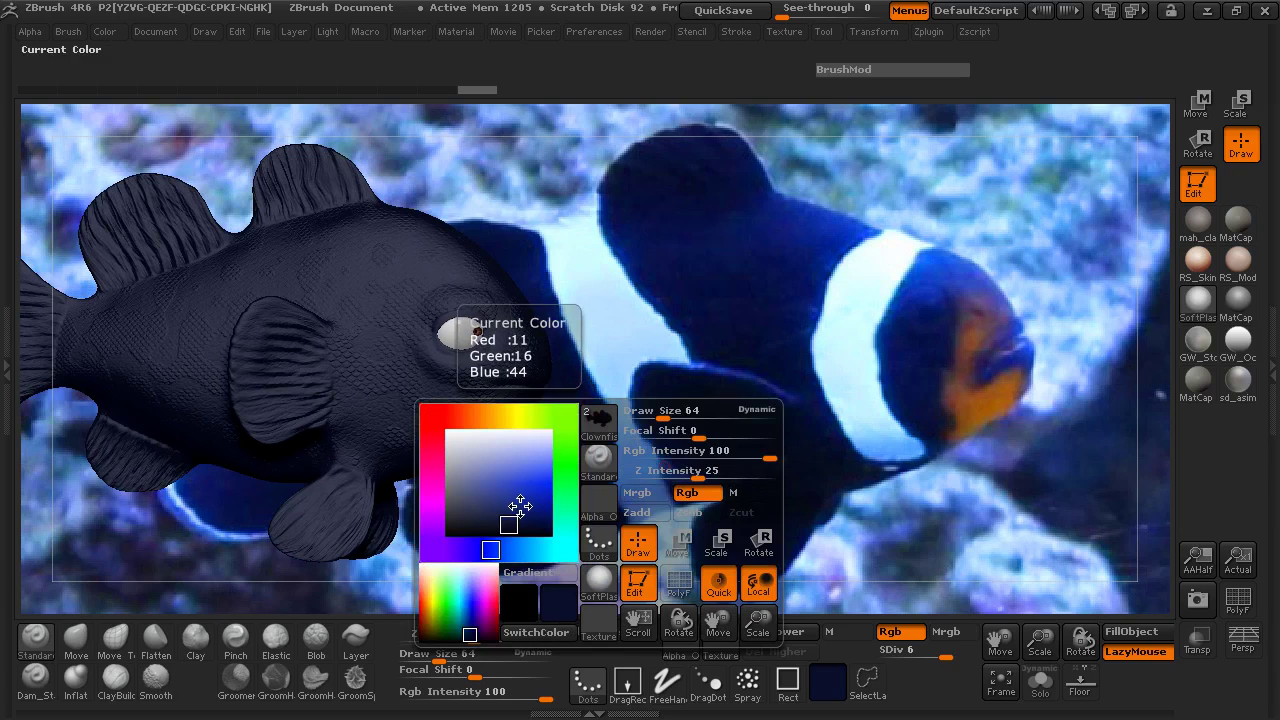
drag(522, 514, 985, 402)
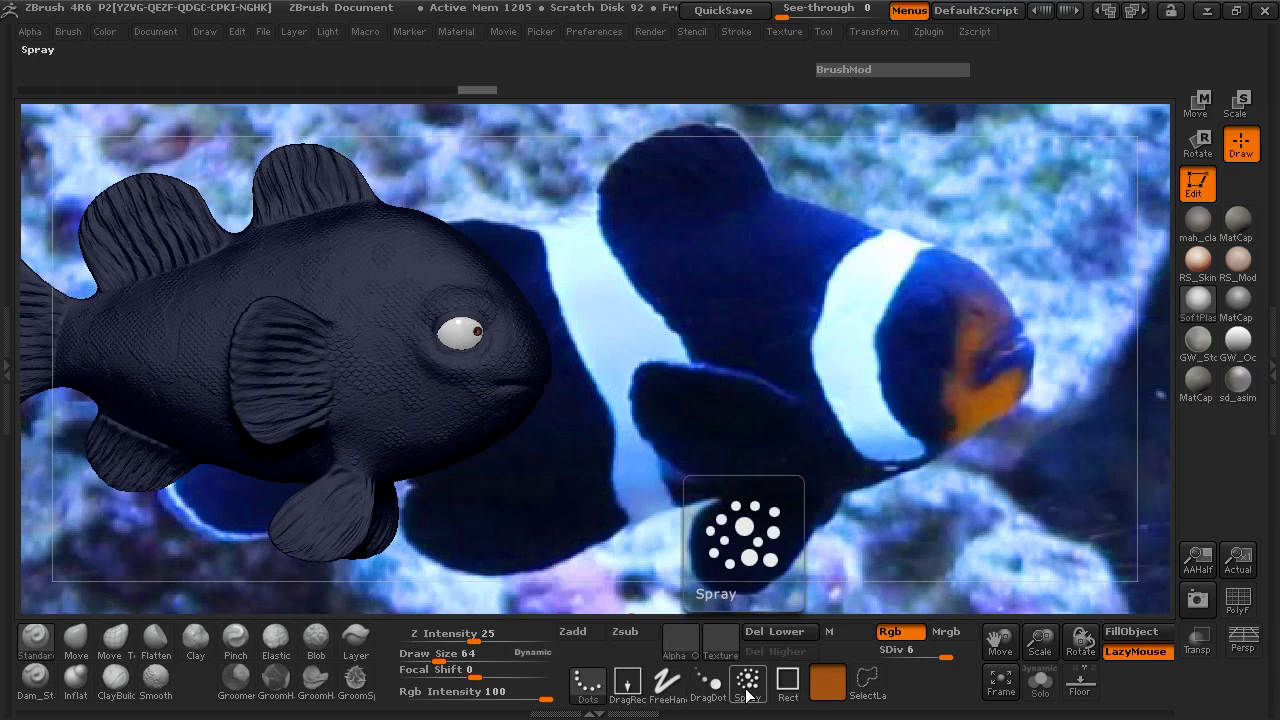
click(666, 684)
drag(490, 700, 456, 702)
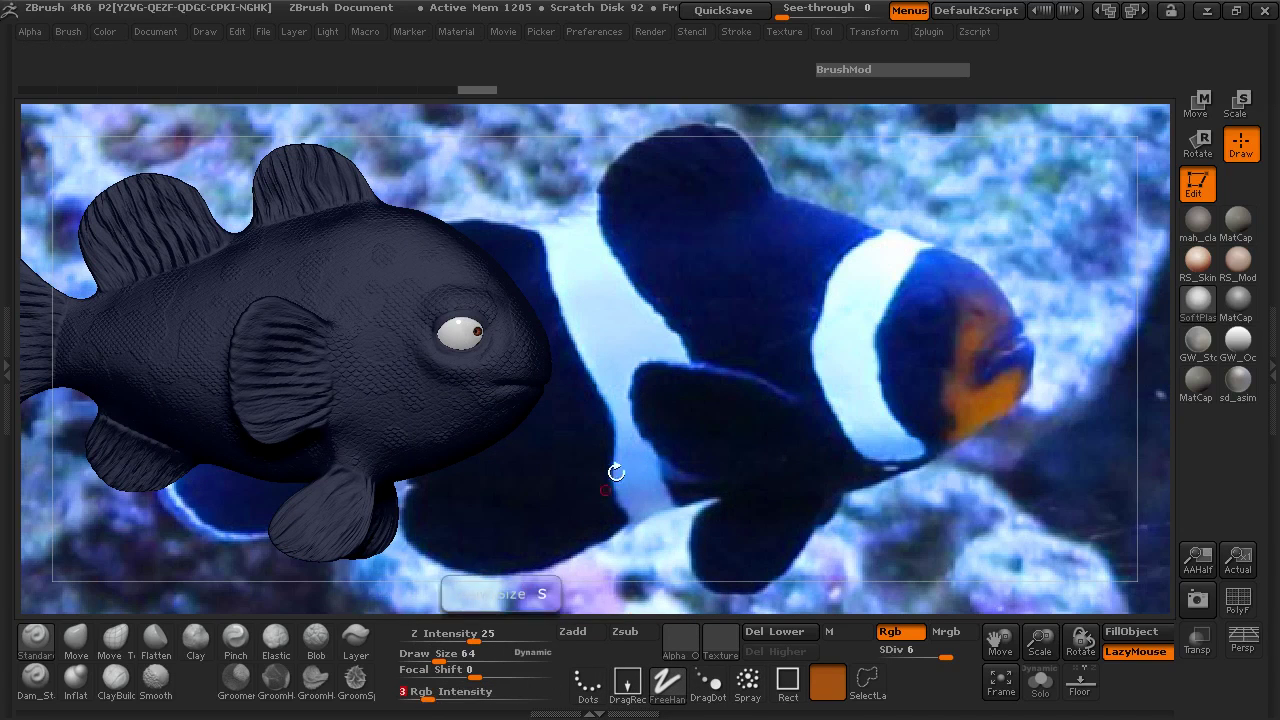
- Reduce the brush's Draw Size to 34 for painting the fish's snout
drag(614, 471, 540, 474)
key(space)
mouse_move(438, 366)
mouse_down()
mouse_move(473, 366)
mouse_move(488, 385)
mouse_move(467, 388)
mouse_up()
key(space)
mouse_move(634, 429)
mouse_down()
mouse_move(600, 443)
mouse_move(943, 346)
mouse_up()
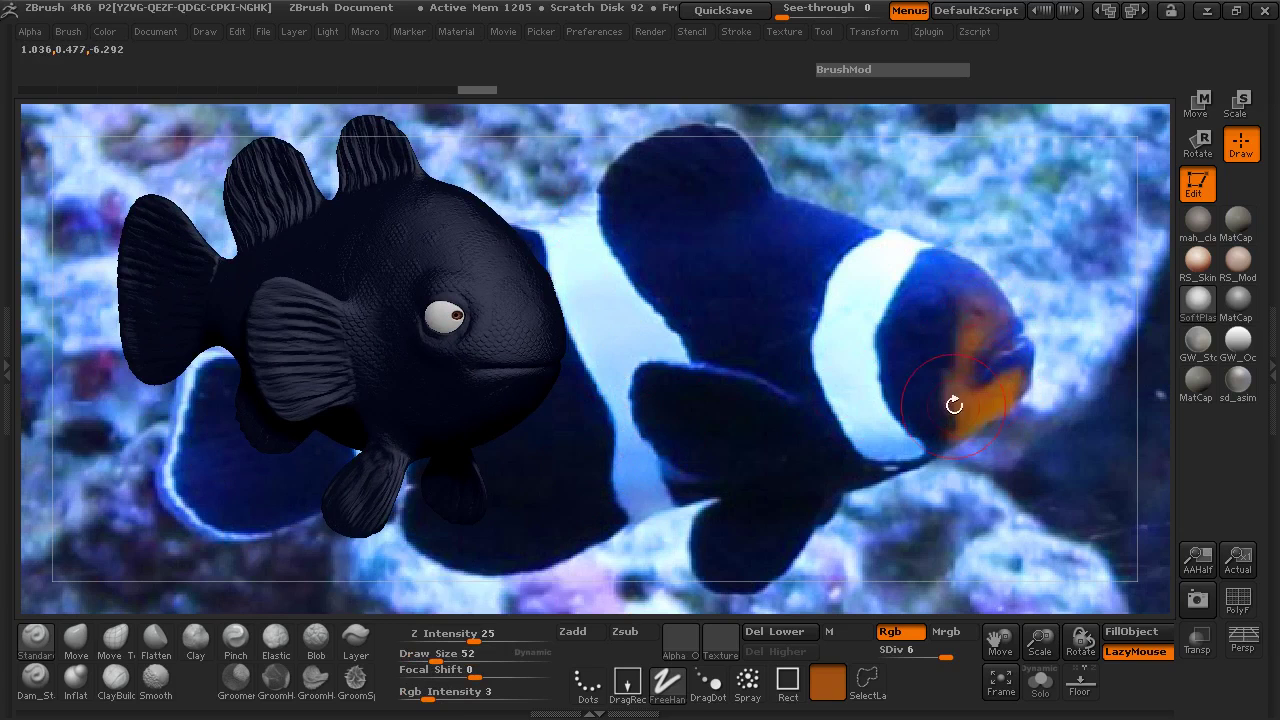
drag(643, 450, 620, 446)
ctrl+right_drag(642, 452, 763, 457)
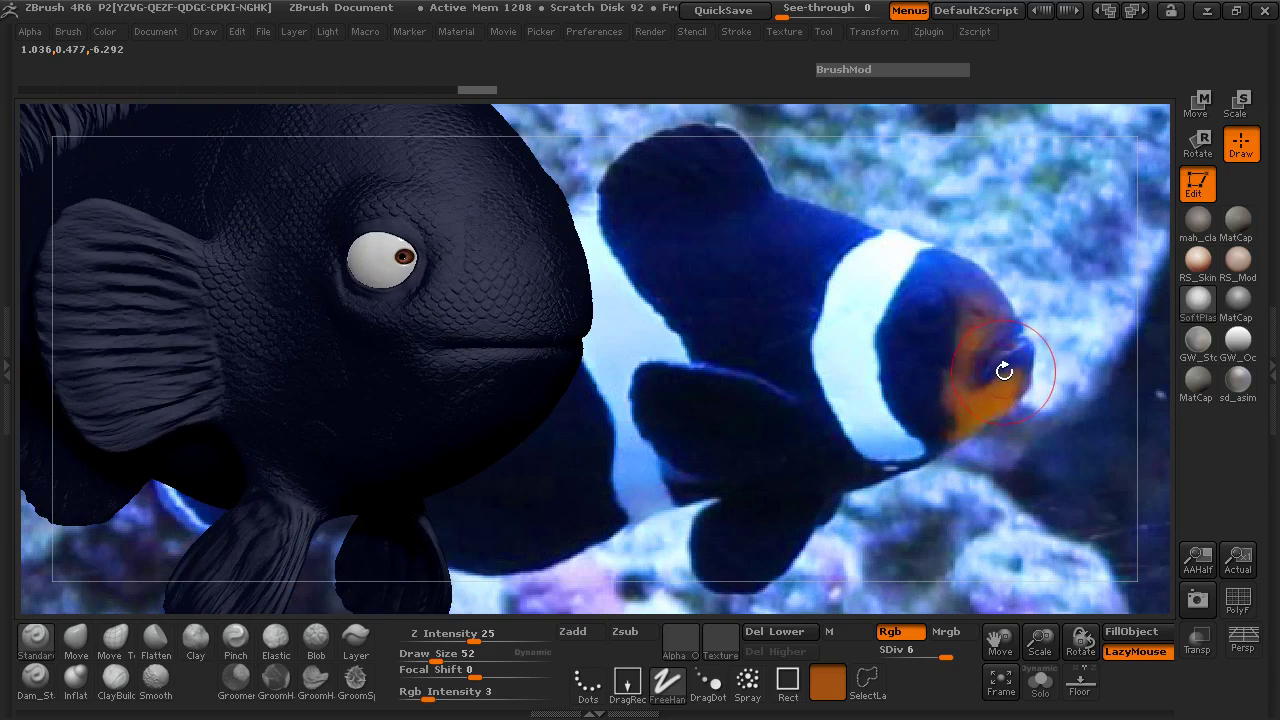
drag(720, 451, 740, 446)
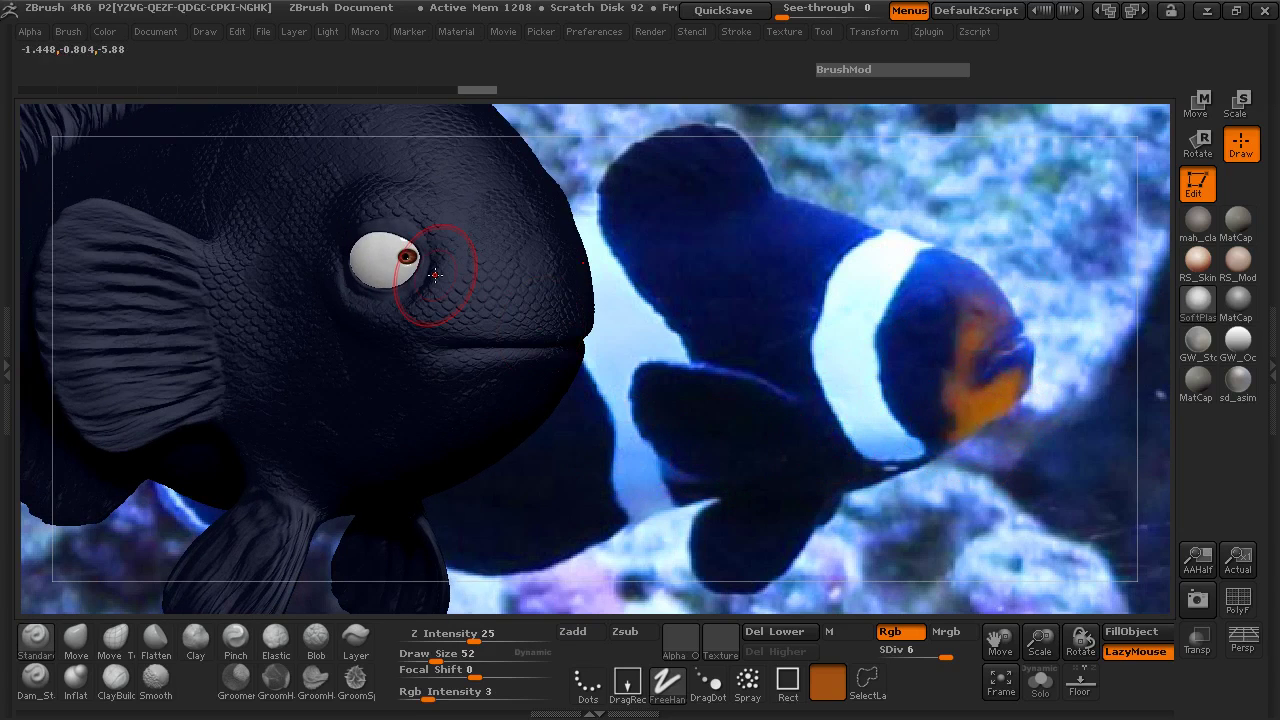
key(space)
drag(504, 293, 497, 293)
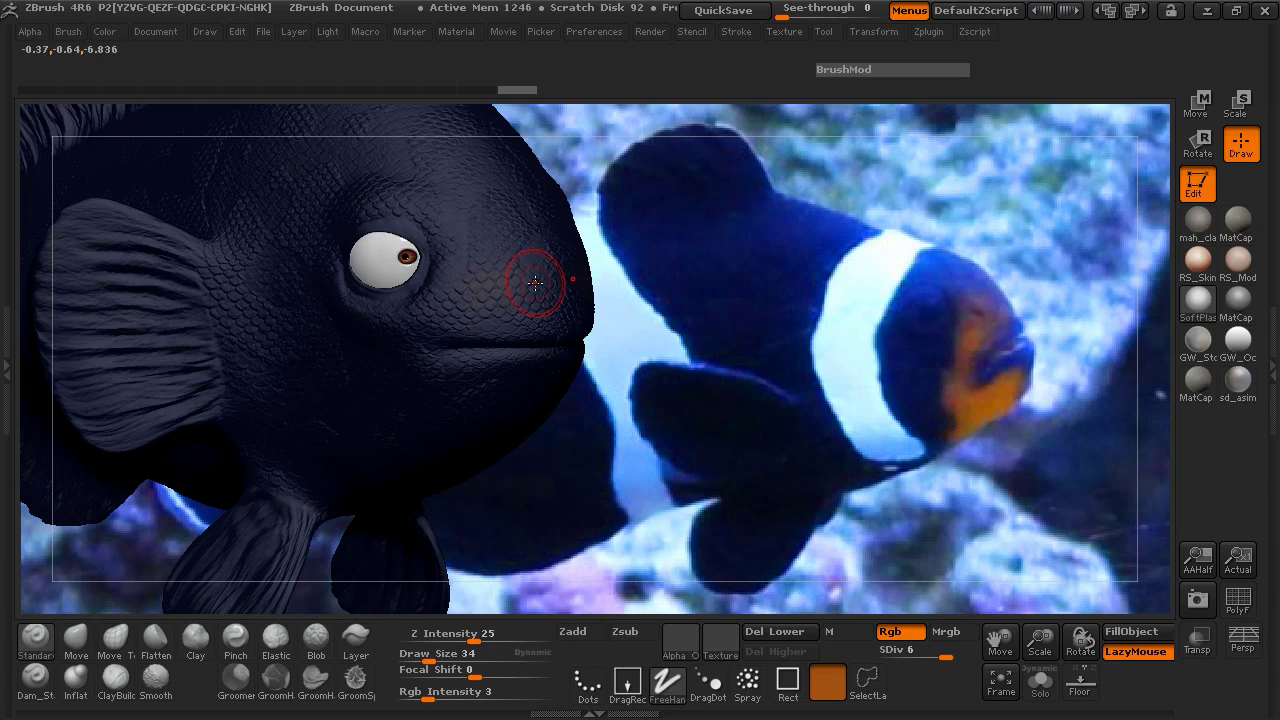
- Turn off LazyMouse and paint an orange patch across the snout and chin on both sides, leaving the lips navy
mouse_move(543, 281)
mouse_down()
mouse_move(491, 282)
mouse_move(548, 272)
mouse_move(466, 303)
mouse_move(523, 304)
mouse_move(420, 318)
mouse_move(400, 340)
mouse_move(402, 388)
mouse_up()
mouse_move(579, 443)
mouse_down()
mouse_move(529, 420)
mouse_move(472, 442)
mouse_move(508, 443)
mouse_move(449, 394)
mouse_move(500, 374)
mouse_move(457, 381)
mouse_up()
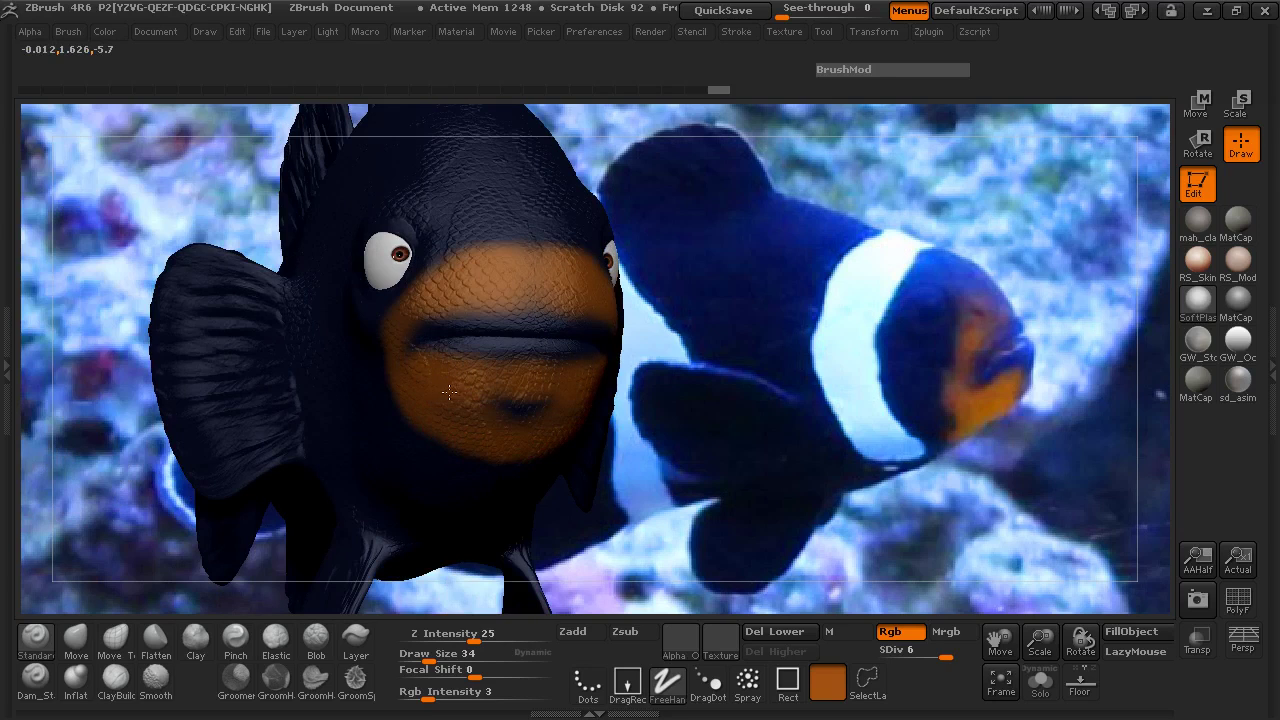
mouse_move(663, 403)
mouse_down()
mouse_move(680, 409)
mouse_move(554, 523)
mouse_up()
key(shift)
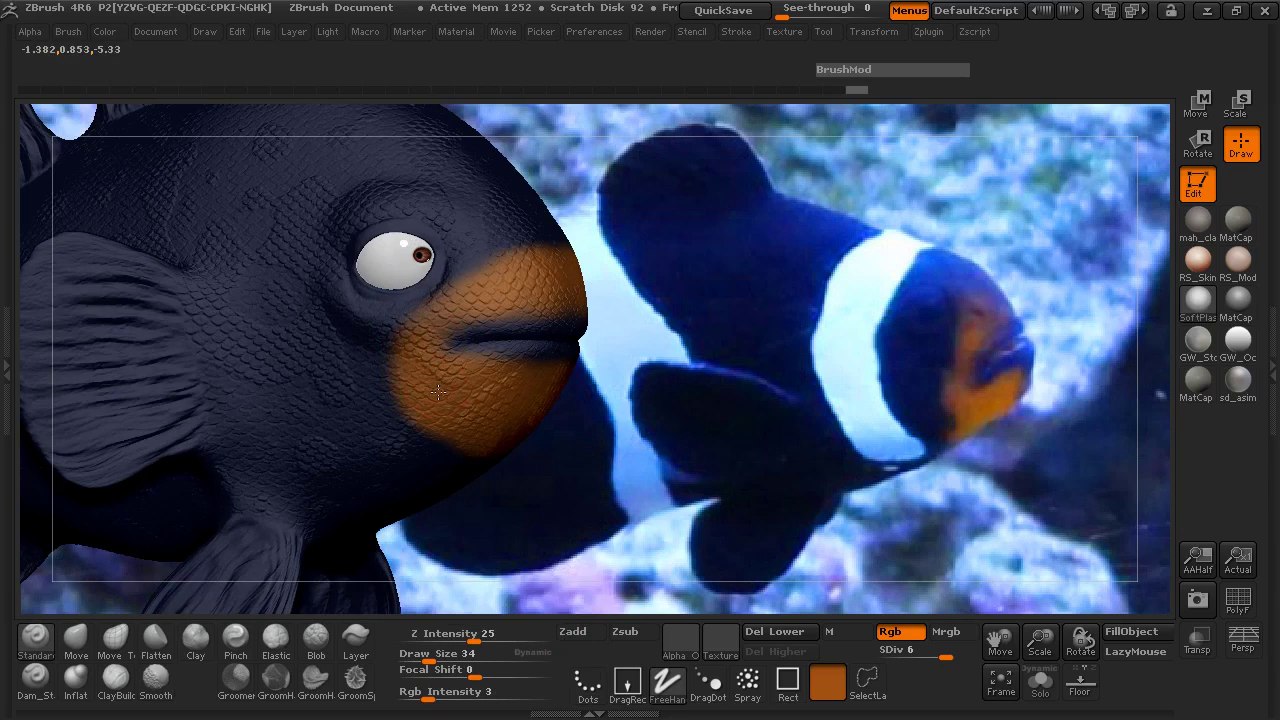
mouse_move(662, 408)
mouse_down()
mouse_move(527, 239)
mouse_move(536, 233)
mouse_up()
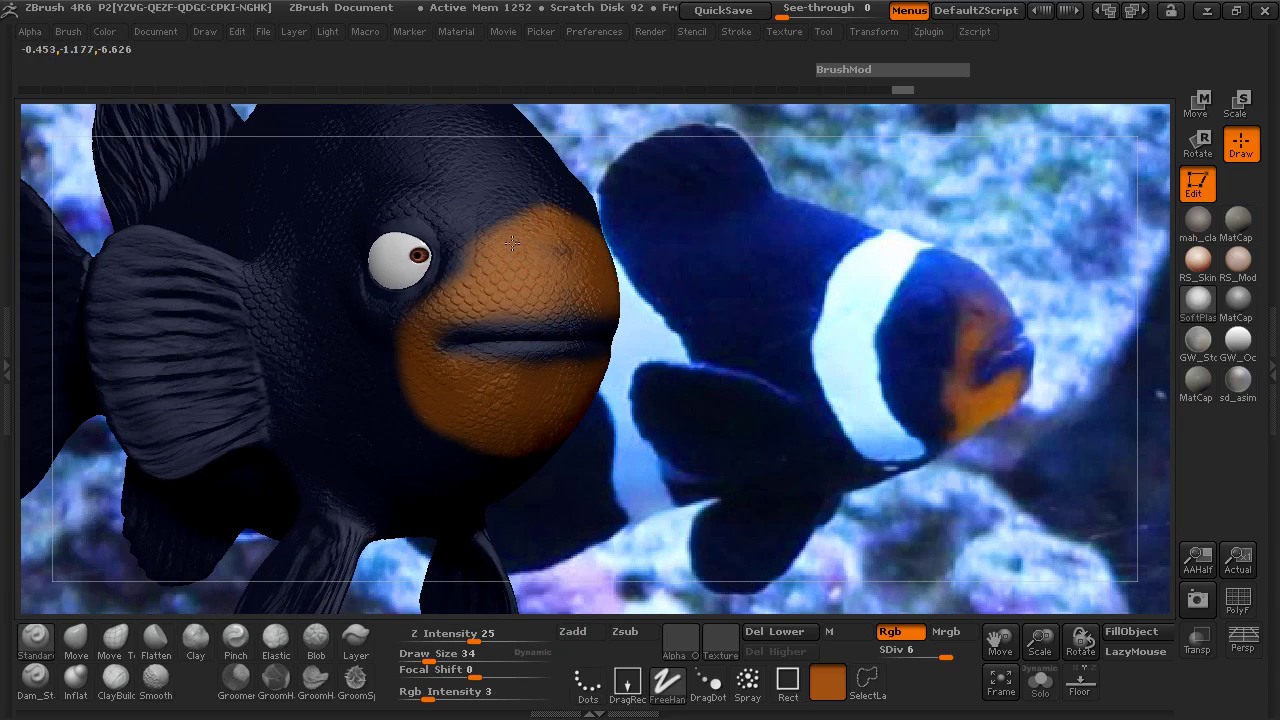
drag(711, 330, 363, 352)
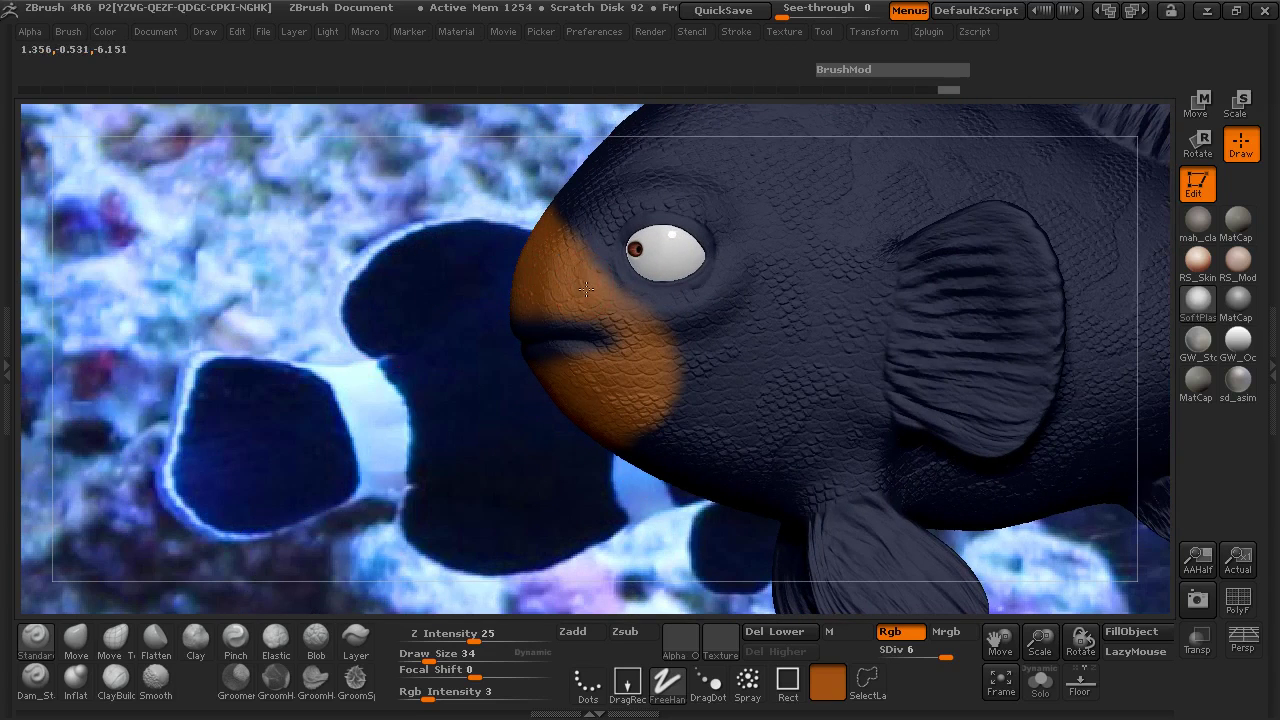
drag(338, 319, 535, 340)
- Sample the pale blue-white from the reference fish's middle stripe as the paint colour
alt+drag(776, 384, 595, 350)
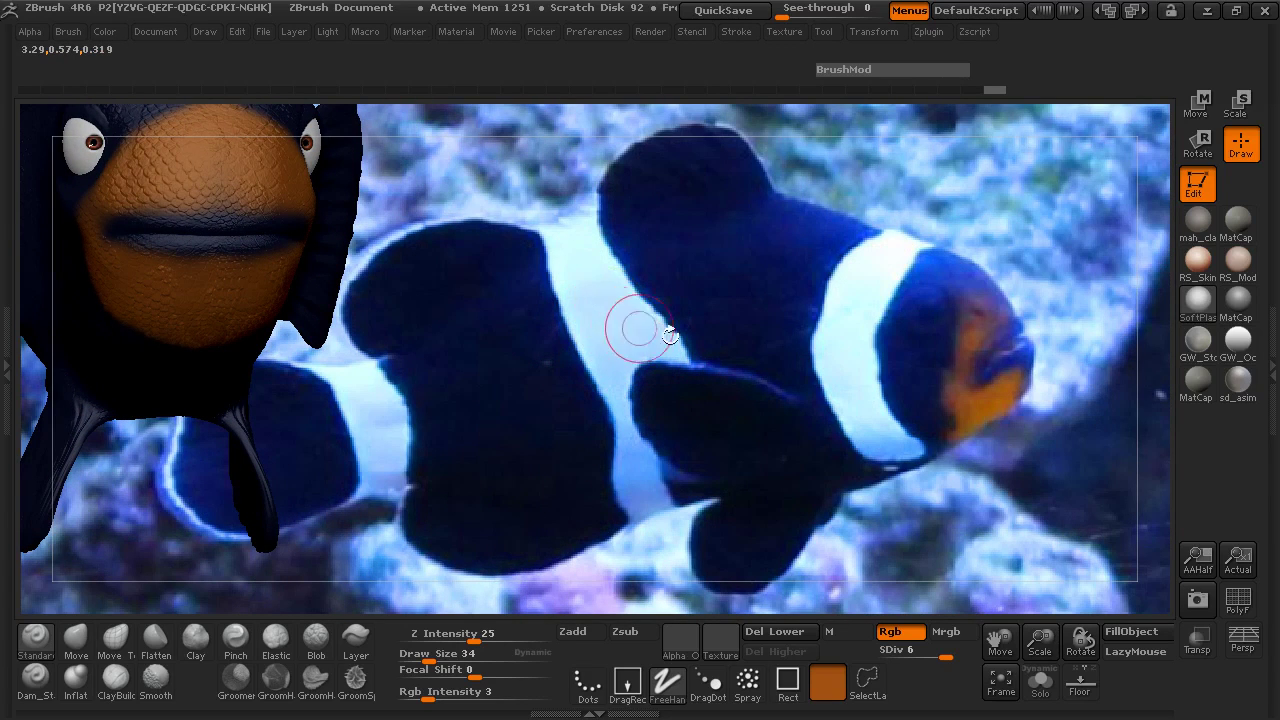
key(space)
drag(720, 372, 626, 320)
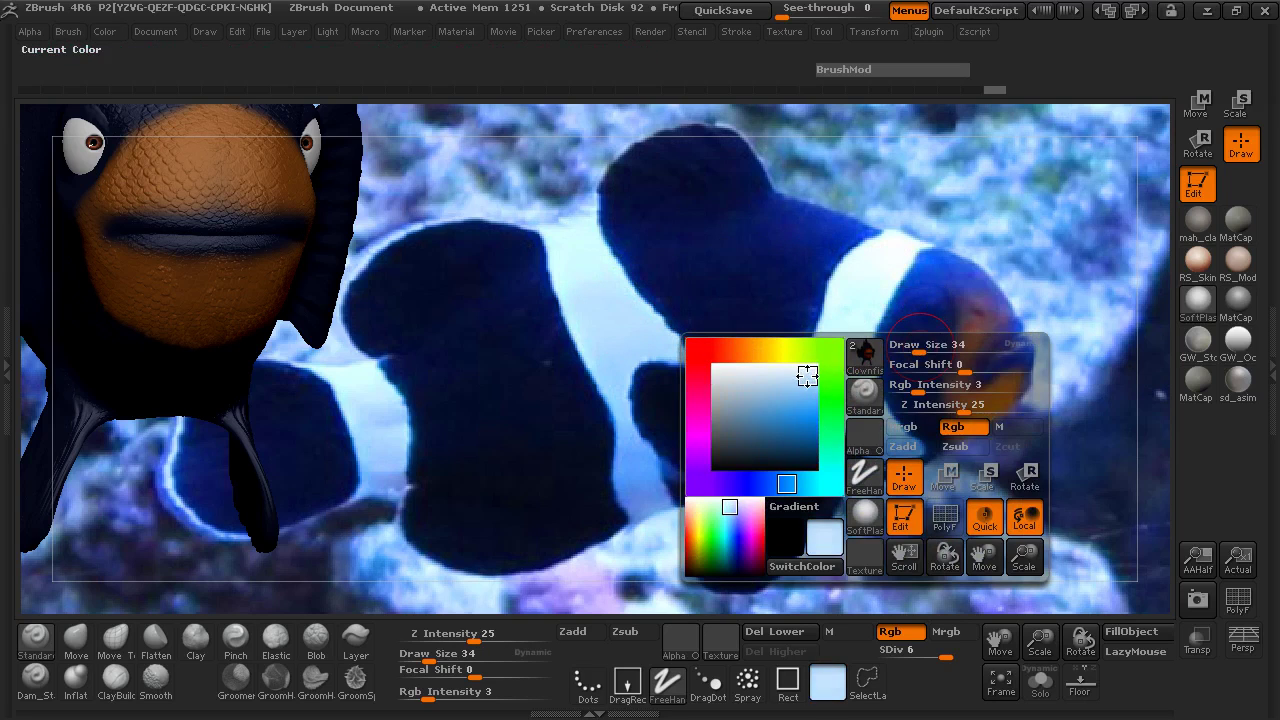
- Paint a pale band around the narrow base of the tail, just ahead of the tail fin
drag(623, 354, 31, 310)
drag(905, 466, 580, 249)
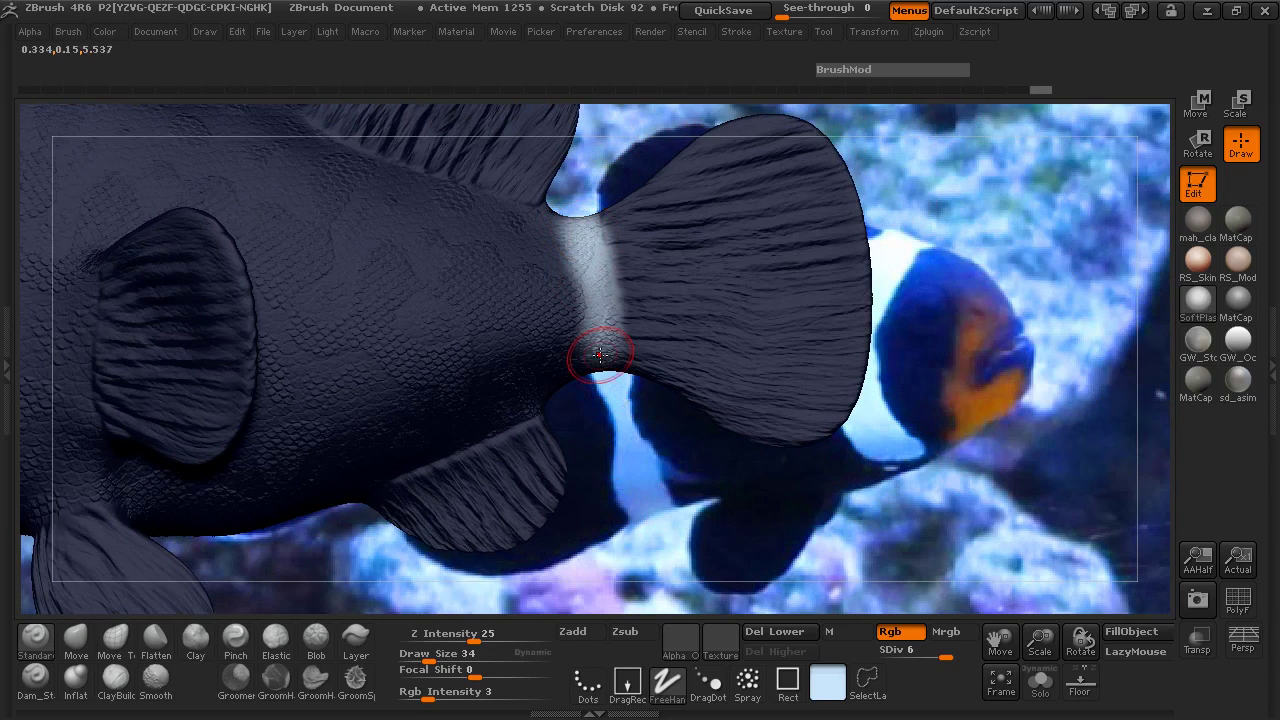
drag(615, 161, 578, 228)
drag(621, 400, 591, 300)
drag(640, 424, 605, 357)
- Paint a wide pale stripe behind the eye, running from the top of the head around to the throat
drag(393, 192, 255, 437)
mouse_move(1030, 540)
mouse_down()
mouse_move(806, 187)
mouse_move(694, 243)
mouse_move(249, 269)
mouse_move(240, 292)
mouse_move(268, 356)
mouse_move(276, 428)
mouse_move(226, 521)
mouse_move(283, 415)
mouse_move(268, 330)
mouse_move(214, 248)
mouse_up()
drag(142, 216, 223, 276)
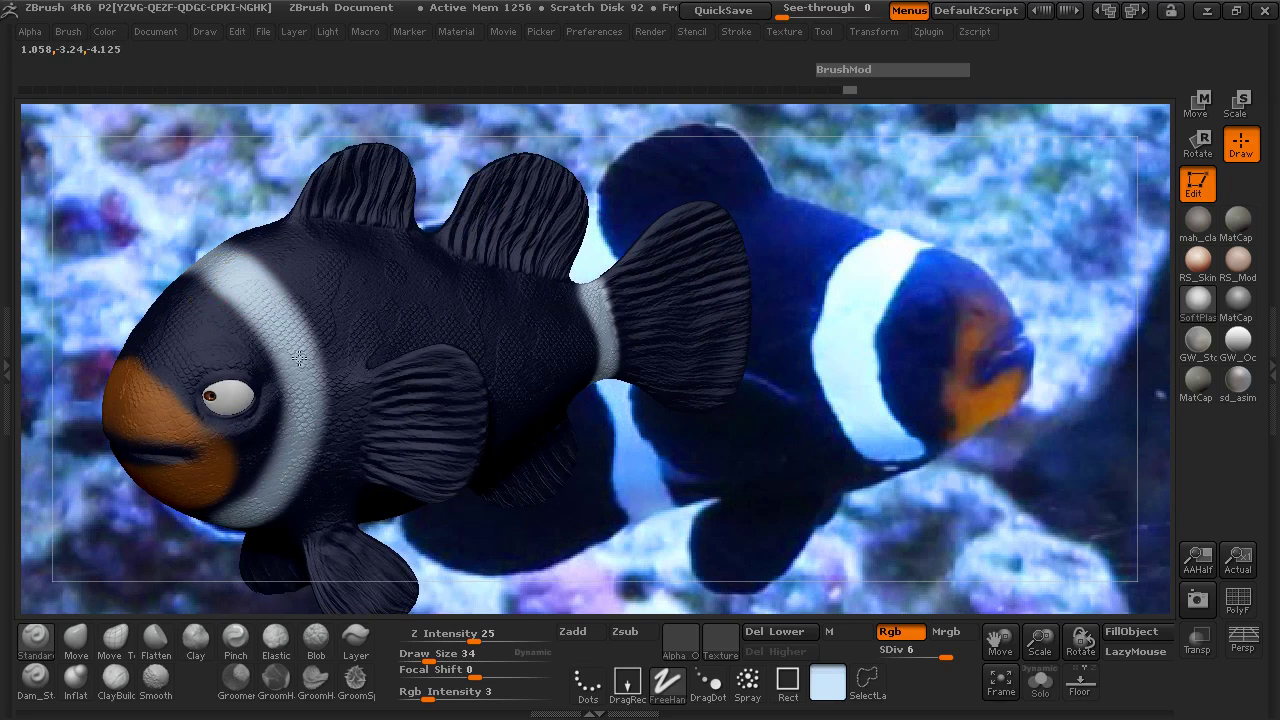
drag(129, 566, 215, 425)
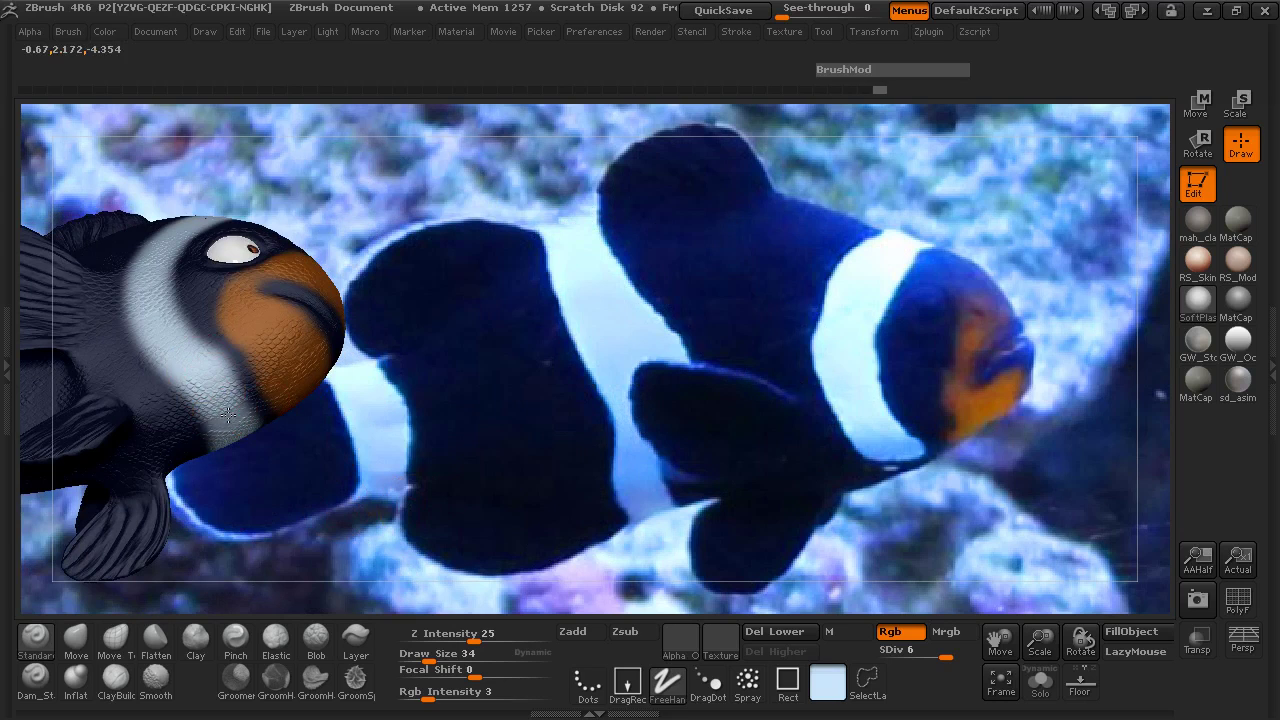
drag(646, 286, 528, 270)
- Switch to the Spray stroke with Focal Shift -34 and Draw Size 21, and touch up the head stripe
key(space)
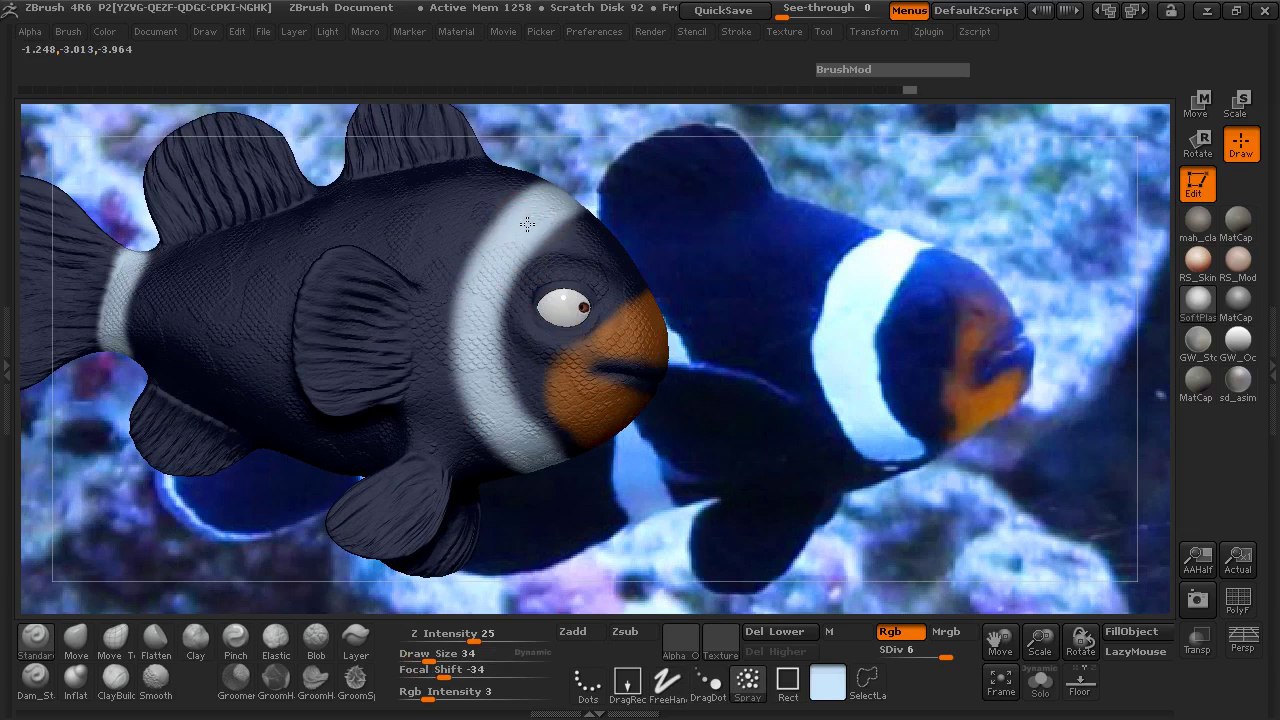
key(space)
drag(556, 206, 542, 206)
drag(478, 297, 479, 373)
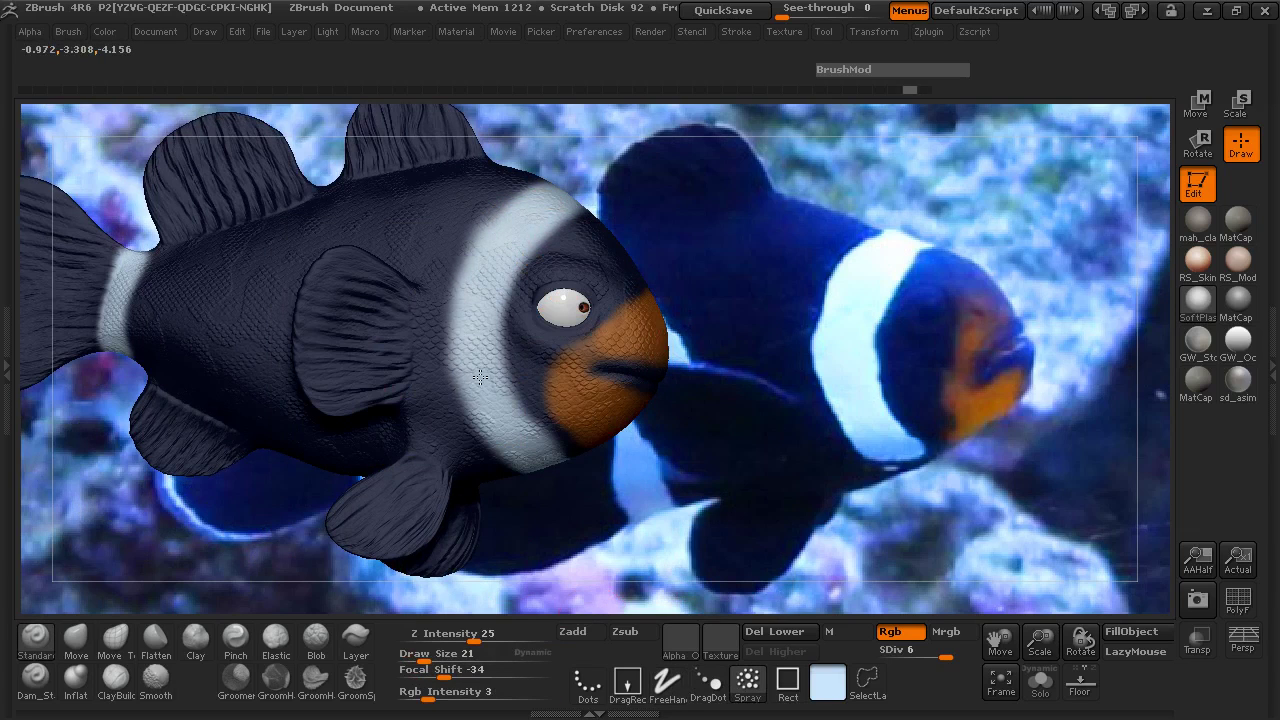
- Paint a pale stripe around the middle of the body, from between the dorsal fins down to the belly
drag(548, 479, 246, 420)
drag(741, 220, 790, 472)
mouse_move(774, 516)
mouse_down()
mouse_move(786, 494)
mouse_move(754, 345)
mouse_up()
mouse_move(723, 237)
mouse_down()
mouse_move(748, 362)
mouse_move(723, 309)
mouse_move(780, 386)
mouse_up()
mouse_move(814, 434)
mouse_down()
mouse_move(865, 470)
mouse_move(980, 340)
mouse_move(700, 300)
mouse_up()
- Try widening the middle body stripe with a Draw Size of 32
key(space)
mouse_move(621, 280)
mouse_down()
mouse_move(634, 253)
mouse_move(641, 283)
mouse_up()
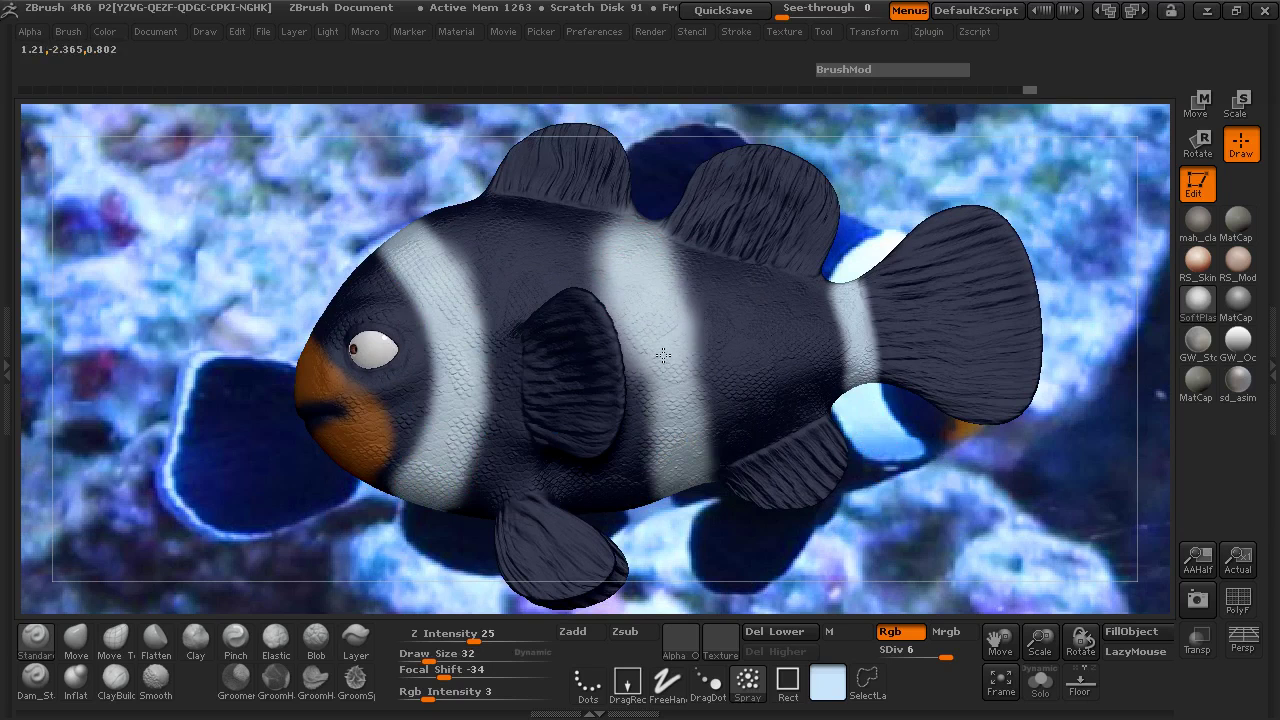
drag(662, 352, 667, 360)
- Set the Draw Size to 27 and build up the middle stripe along the flank and under the belly
key(space)
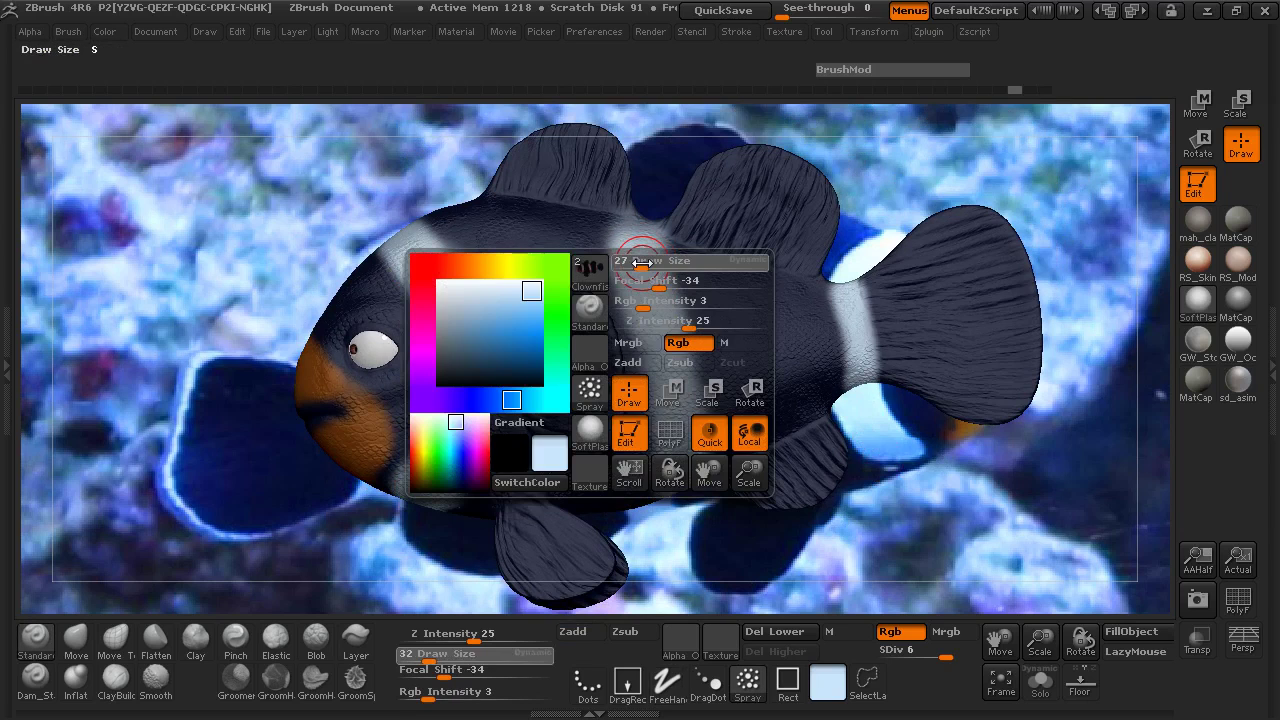
drag(649, 303, 681, 443)
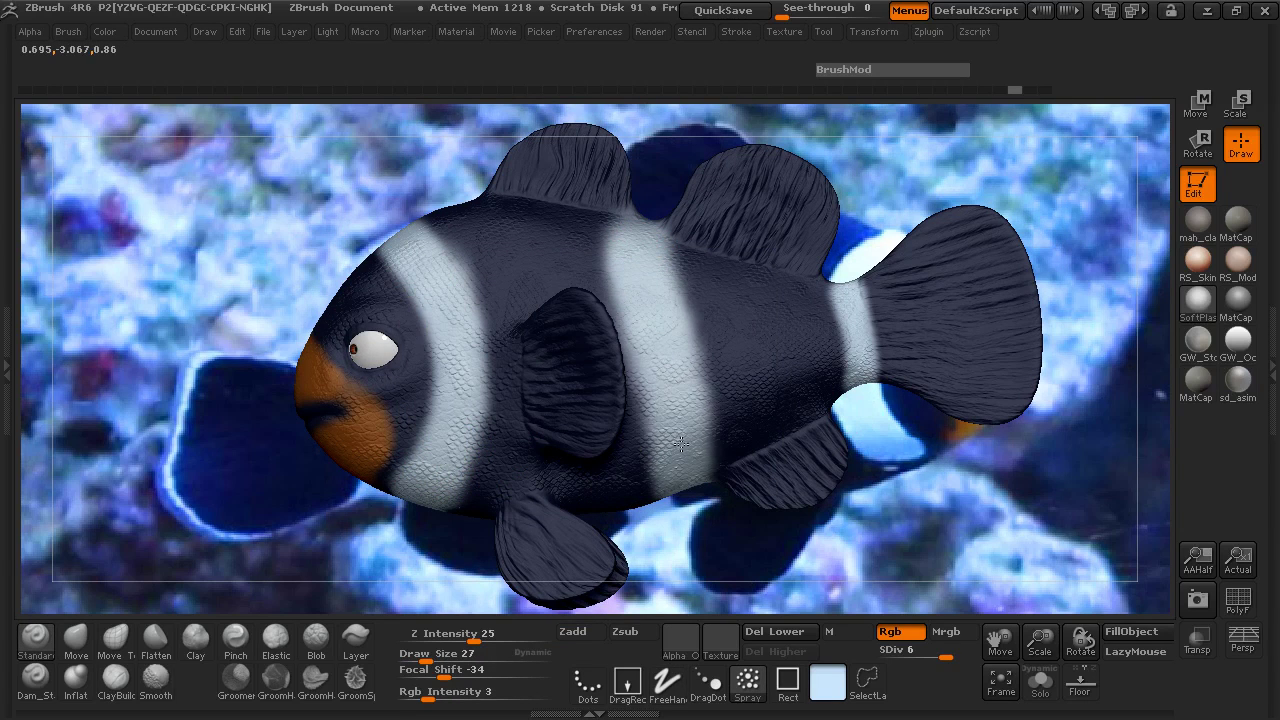
drag(711, 563, 588, 282)
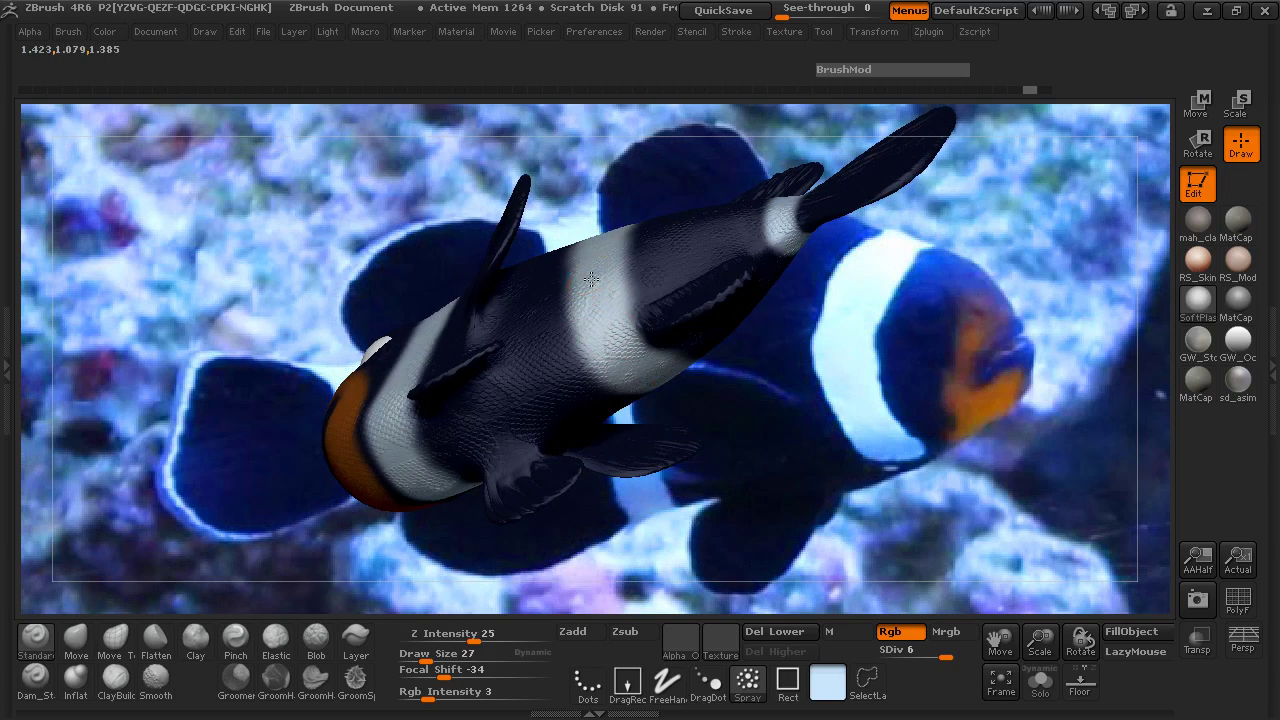
drag(765, 432, 818, 432)
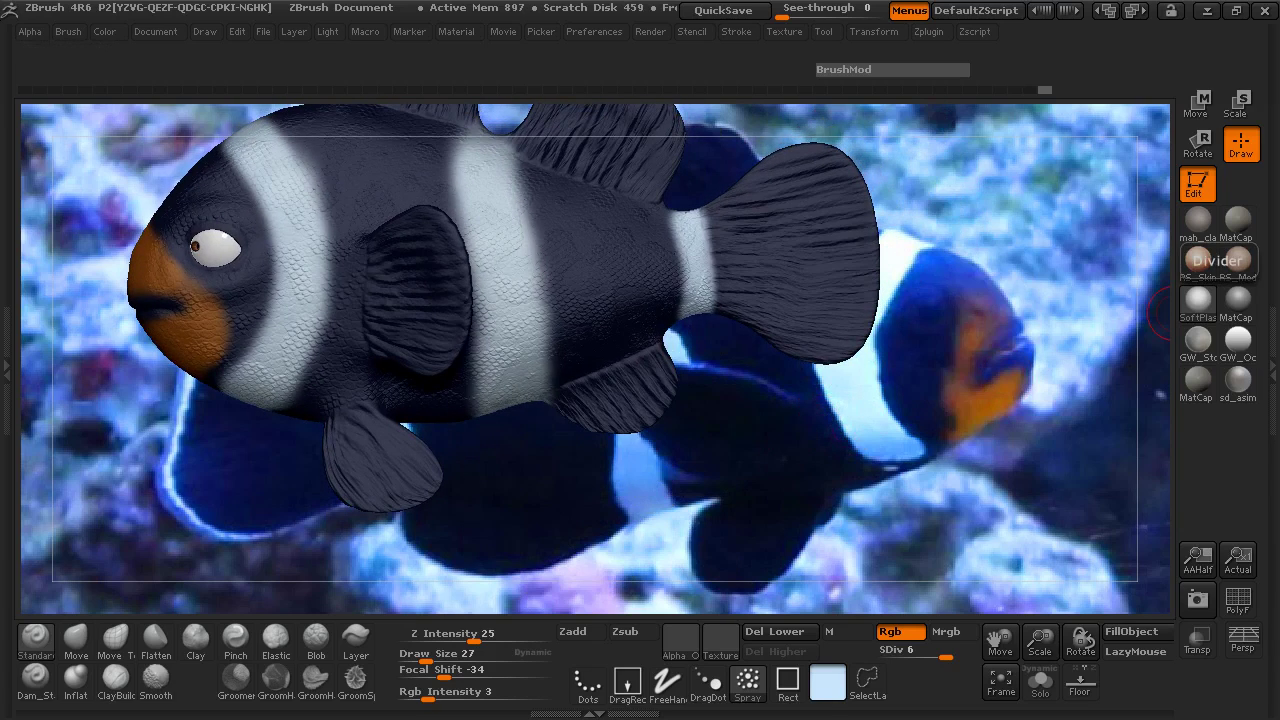
- Set the Draw Size to 9 and paint a pale rim along the upper, rear and lower edges of the tail fin
drag(1026, 336, 987, 448)
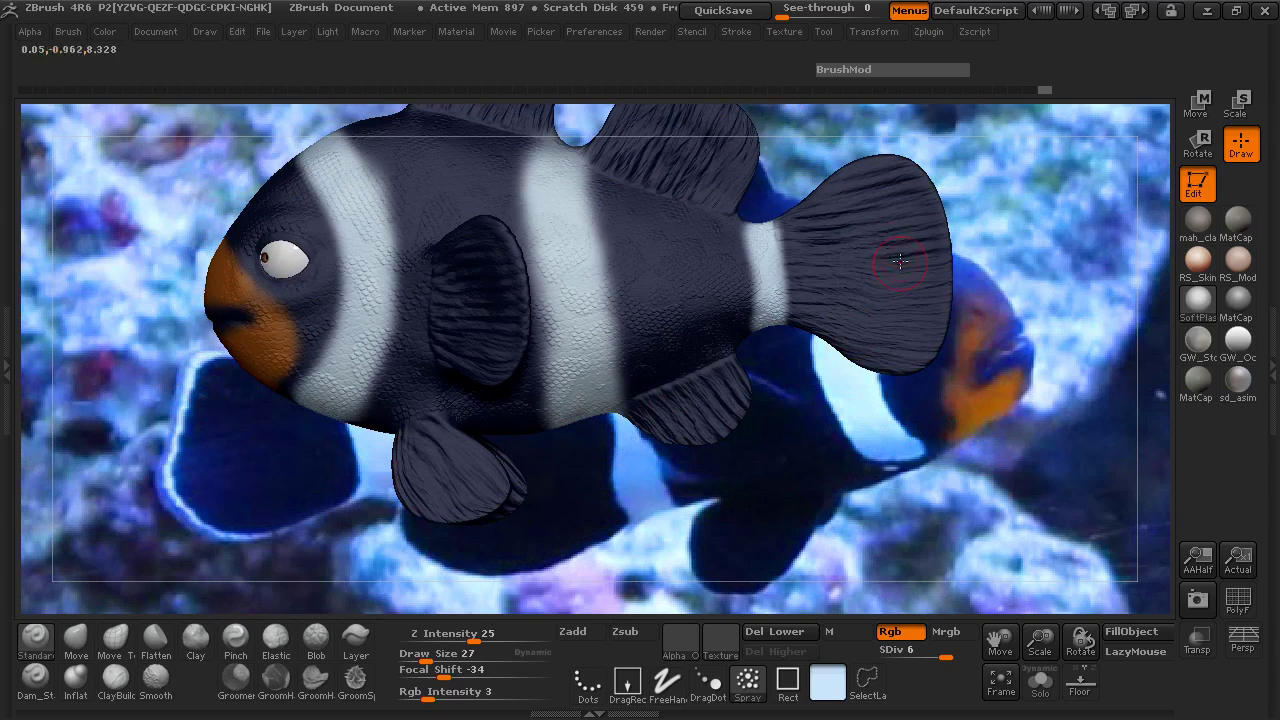
key(space)
drag(830, 209, 818, 203)
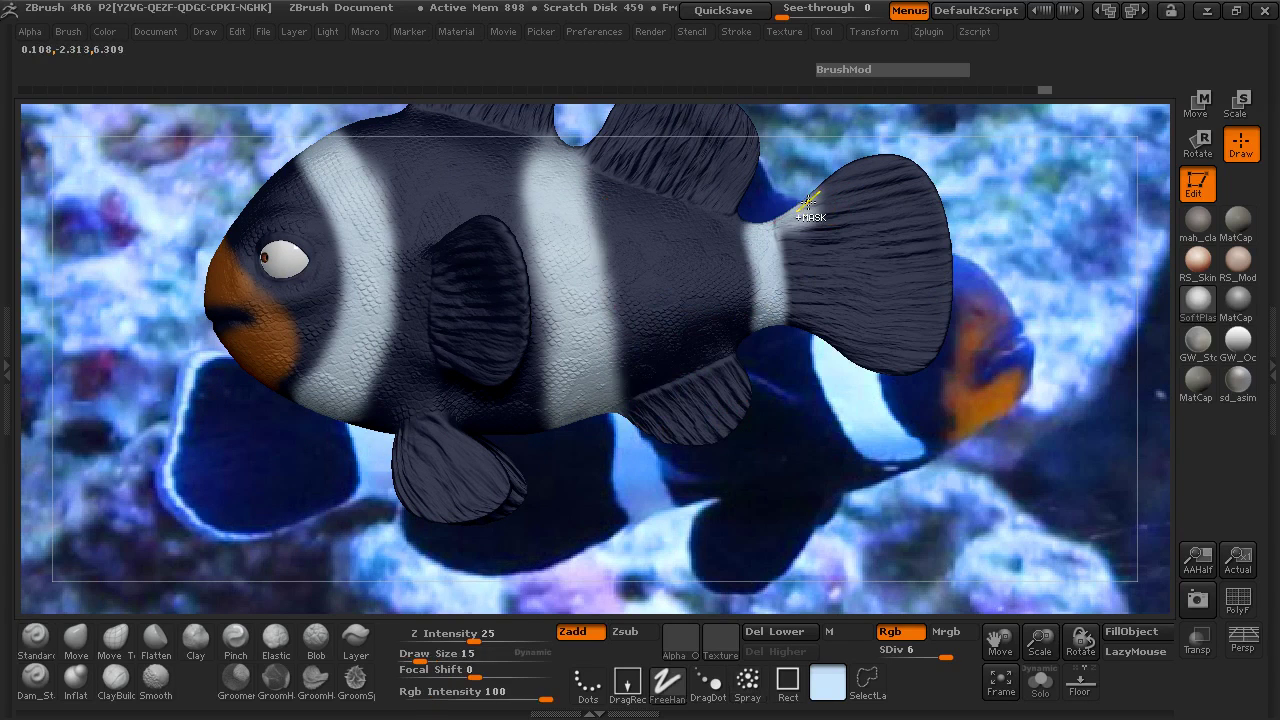
key(space)
drag(801, 203, 788, 217)
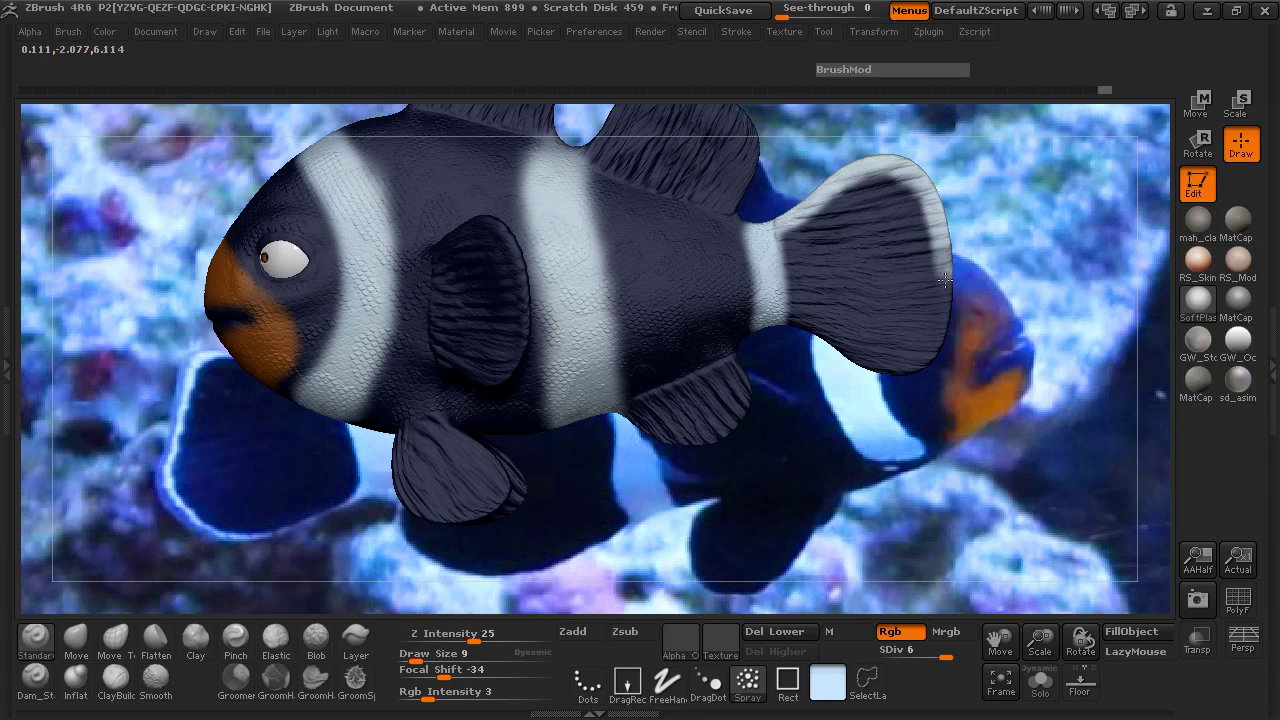
mouse_move(947, 296)
mouse_down()
mouse_move(943, 256)
mouse_move(945, 318)
mouse_up()
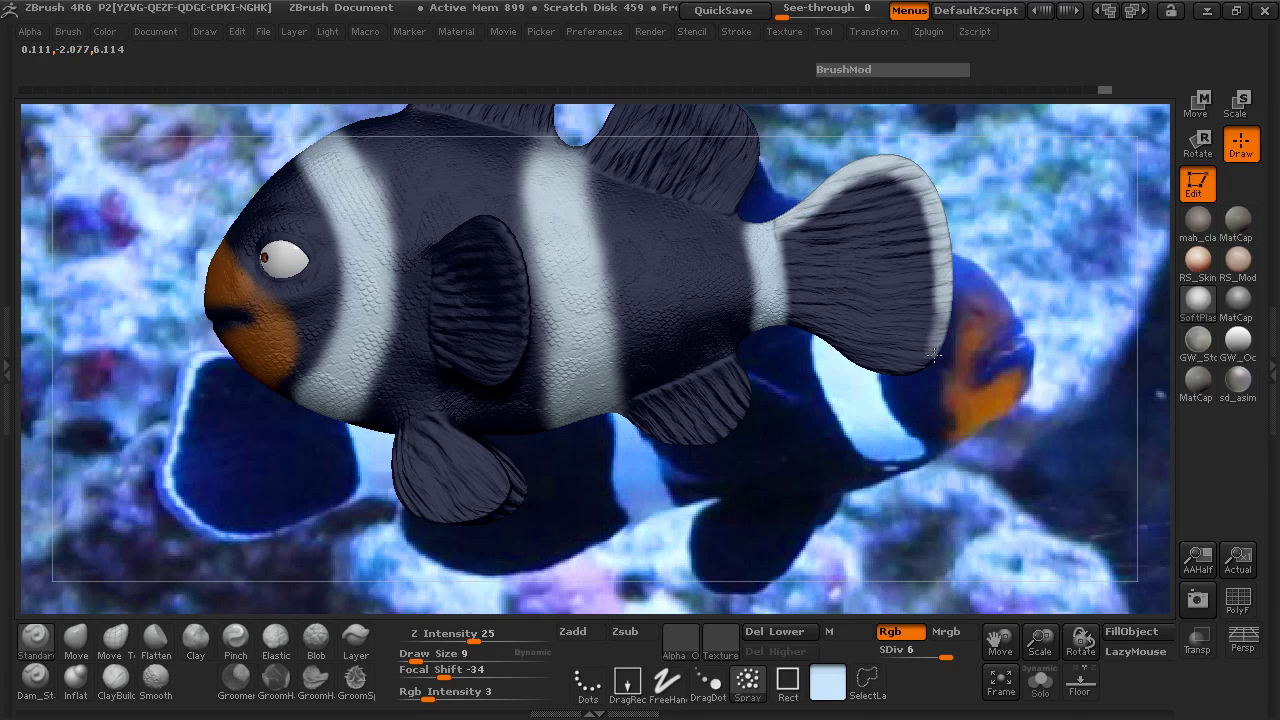
drag(792, 320, 844, 349)
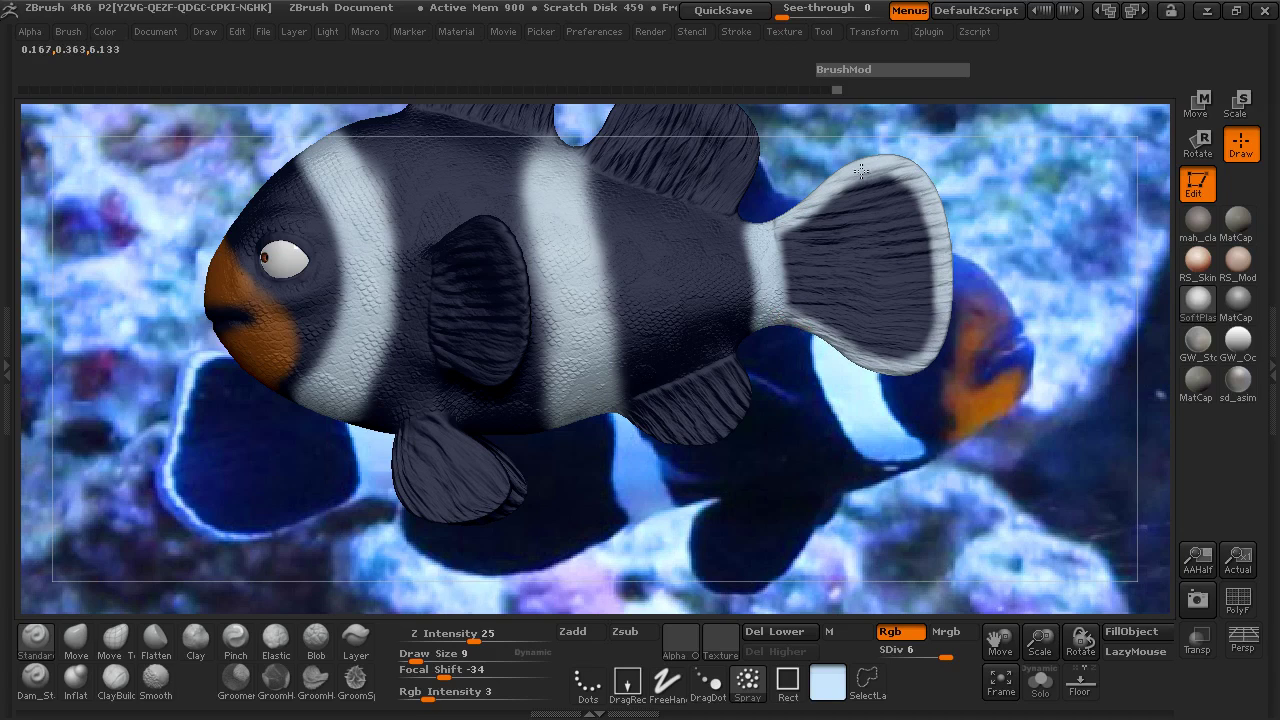
- Paint a pale rim around the edge of the rear dorsal fin, from its front base over the top and down to the tail side
alt+drag(1083, 285, 922, 246)
drag(934, 293, 823, 286)
drag(466, 357, 662, 384)
alt+drag(983, 206, 1236, 477)
alt+drag(663, 206, 860, 345)
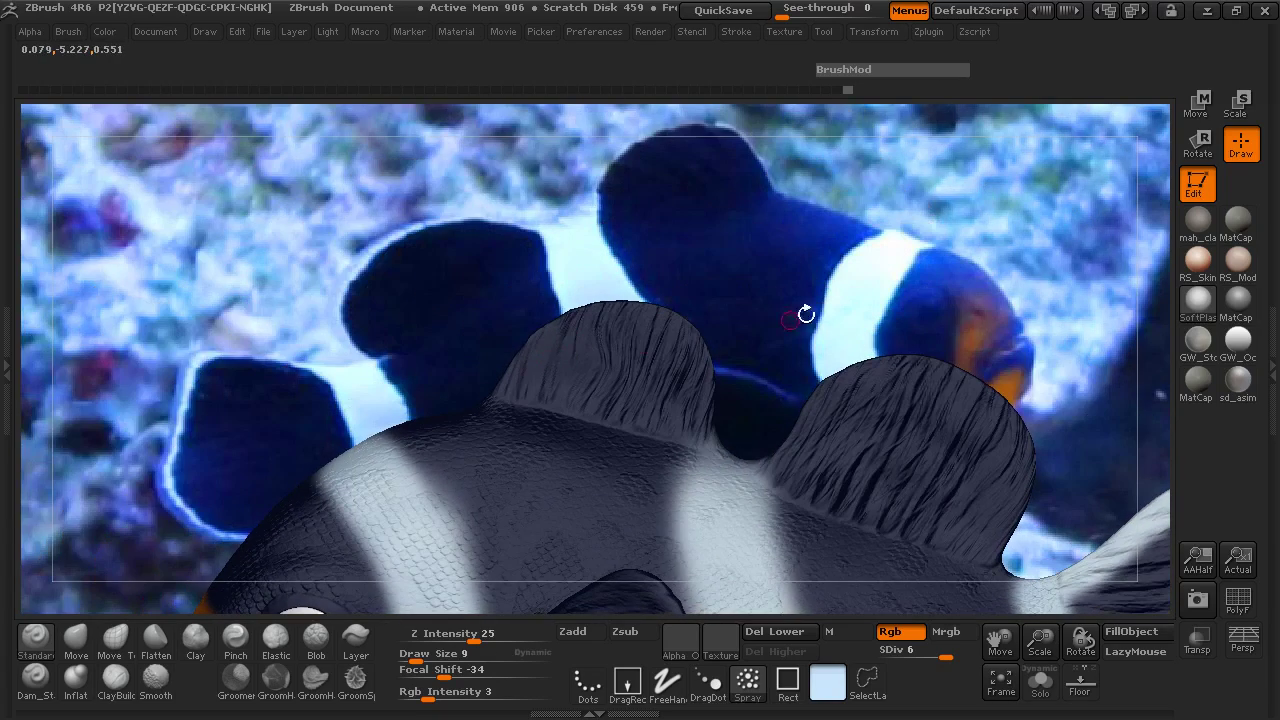
alt+drag(806, 314, 748, 314)
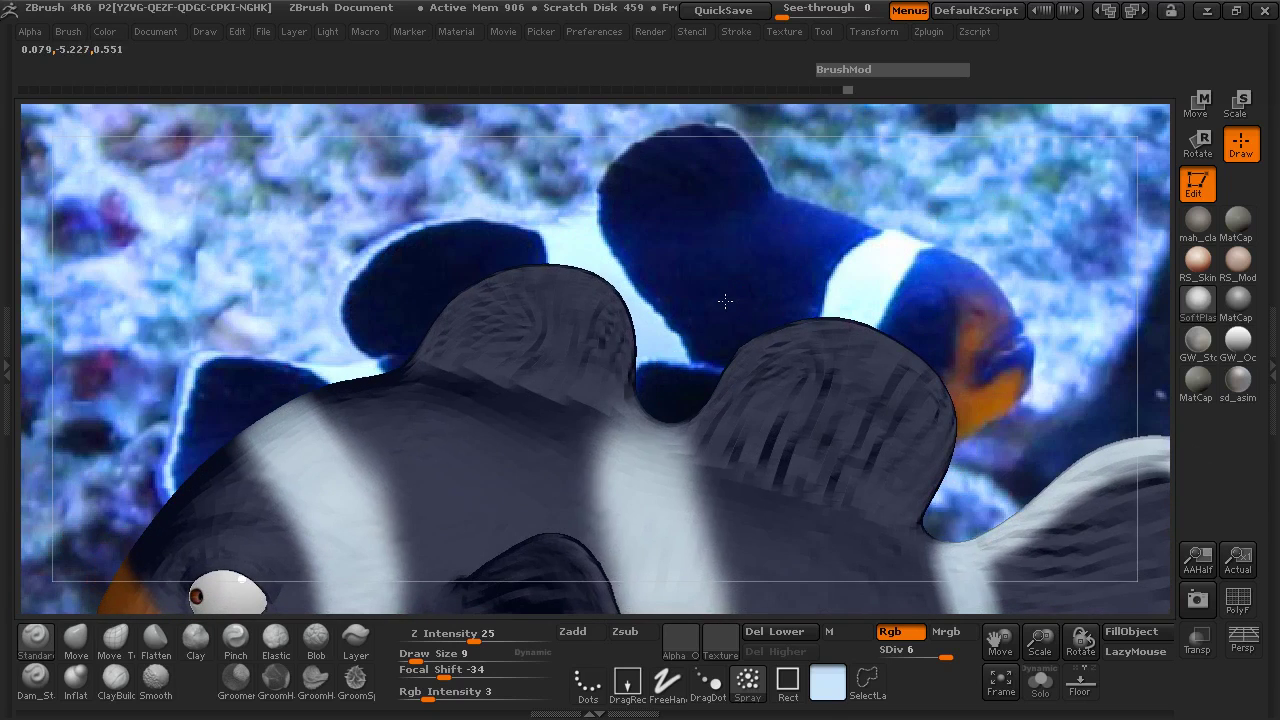
drag(694, 344, 678, 409)
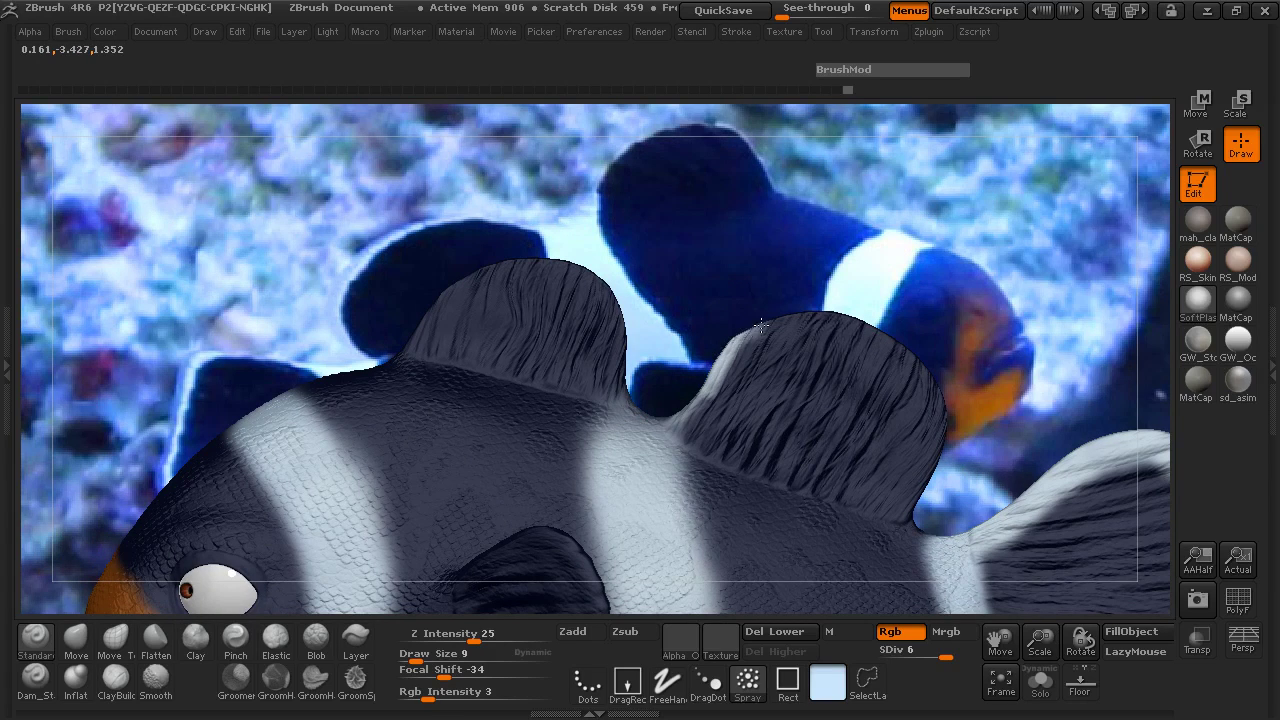
mouse_move(801, 321)
mouse_down()
mouse_move(854, 326)
mouse_move(783, 319)
mouse_move(873, 334)
mouse_up()
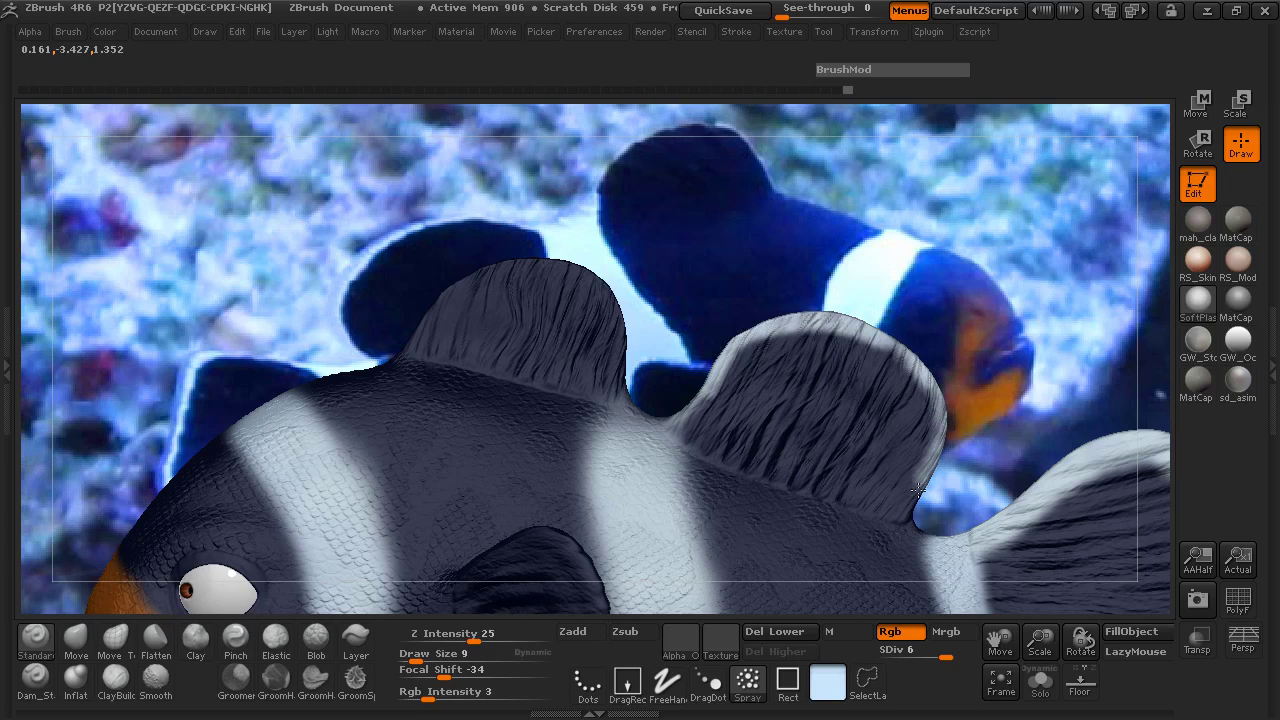
drag(906, 516, 928, 464)
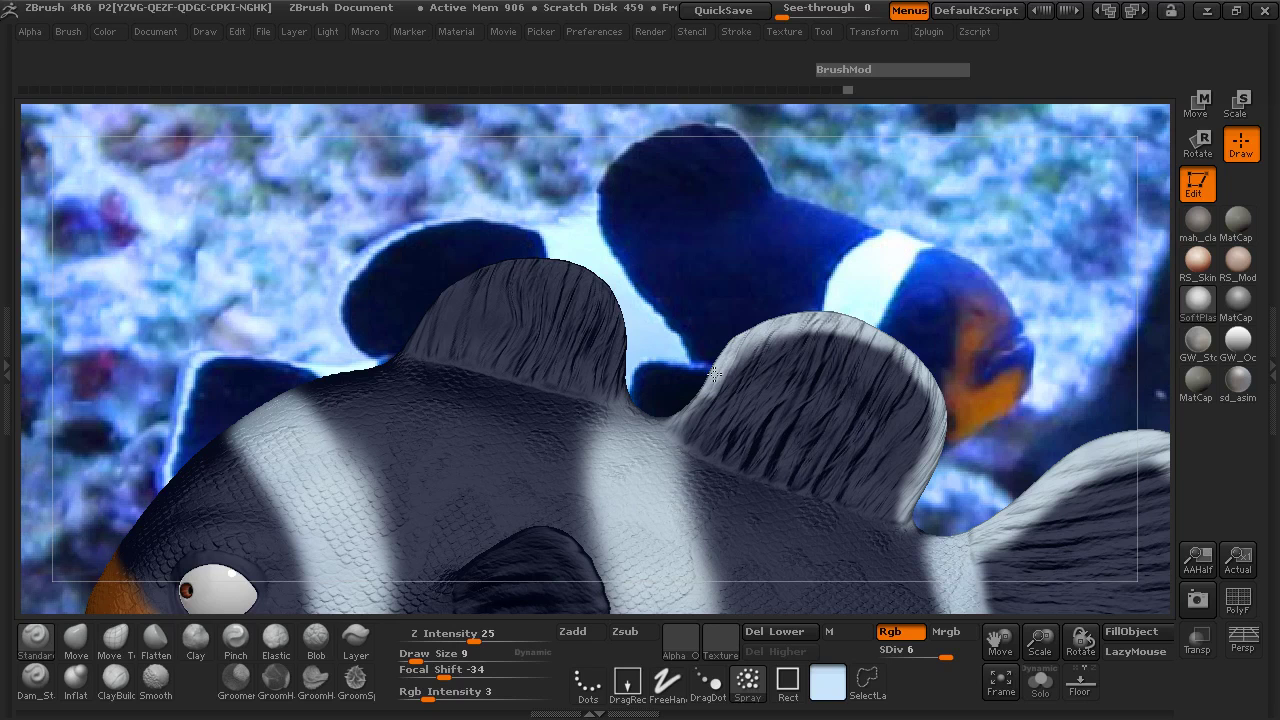
- Paint a pale rim along the edge of the front dorsal fin and inspect the whole fish from both sides
mouse_move(703, 289)
mouse_down()
mouse_move(760, 300)
mouse_move(534, 294)
mouse_move(640, 262)
mouse_move(506, 211)
mouse_move(507, 335)
mouse_move(470, 352)
mouse_up()
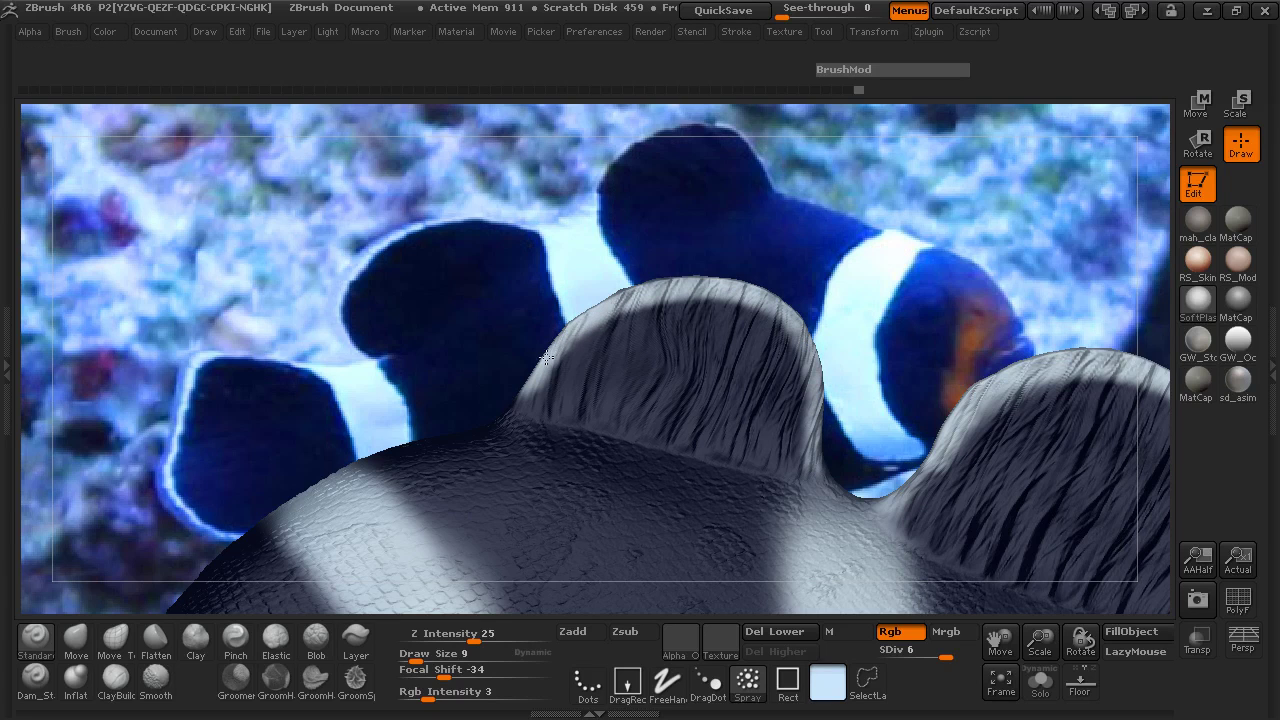
mouse_move(394, 329)
mouse_down()
mouse_move(708, 334)
mouse_move(780, 310)
mouse_up()
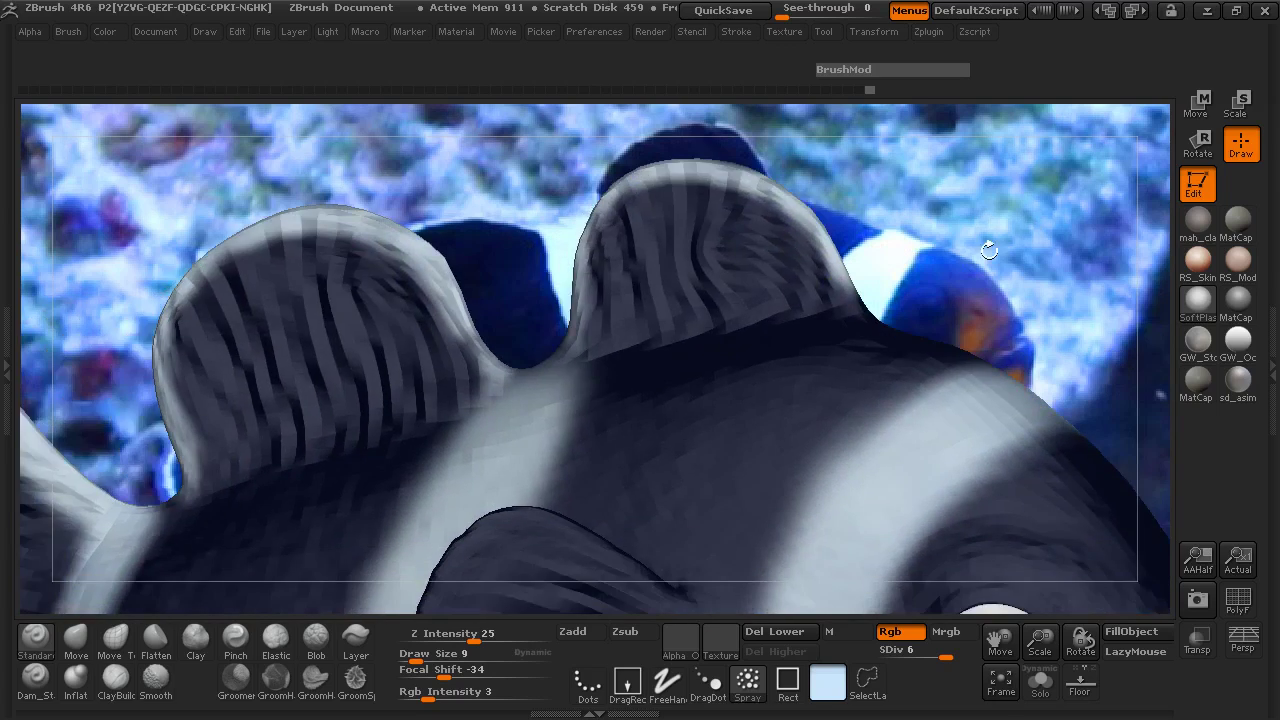
ctrl+right_drag(780, 310, 787, 277)
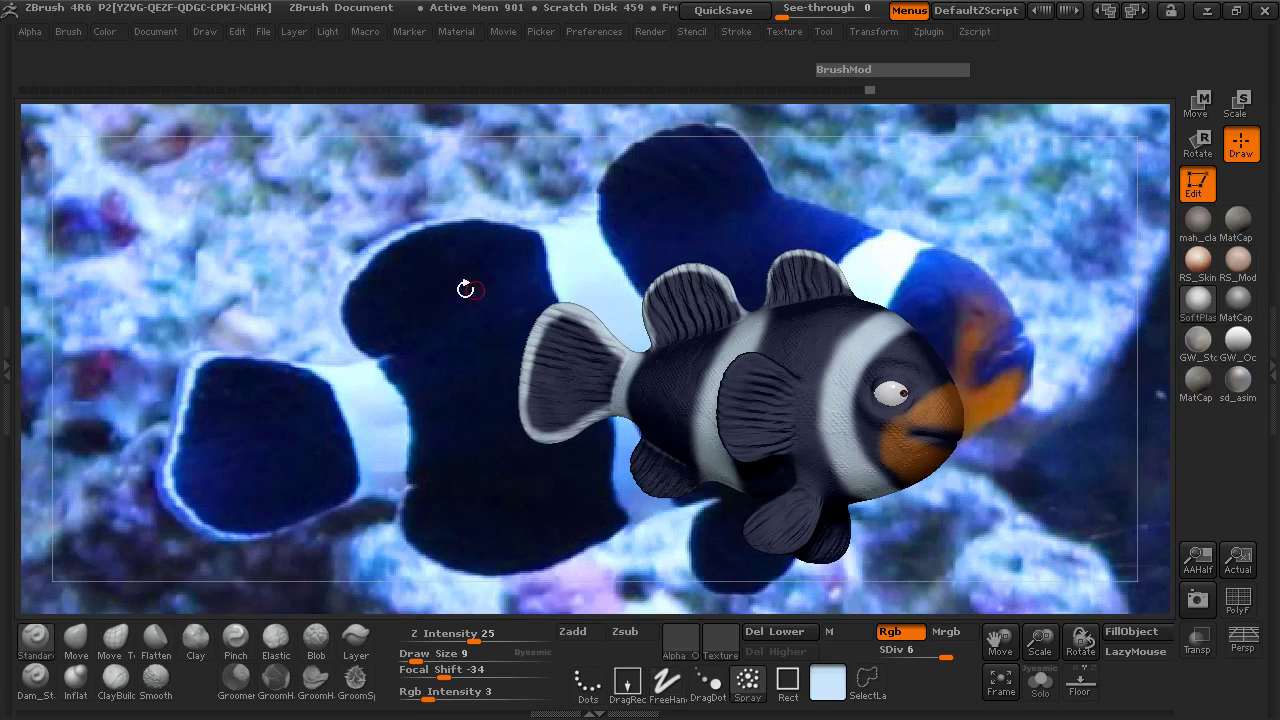
mouse_move(466, 289)
mouse_down()
mouse_move(357, 343)
mouse_move(708, 326)
mouse_move(306, 320)
mouse_move(846, 478)
mouse_move(300, 423)
mouse_move(270, 405)
mouse_up()
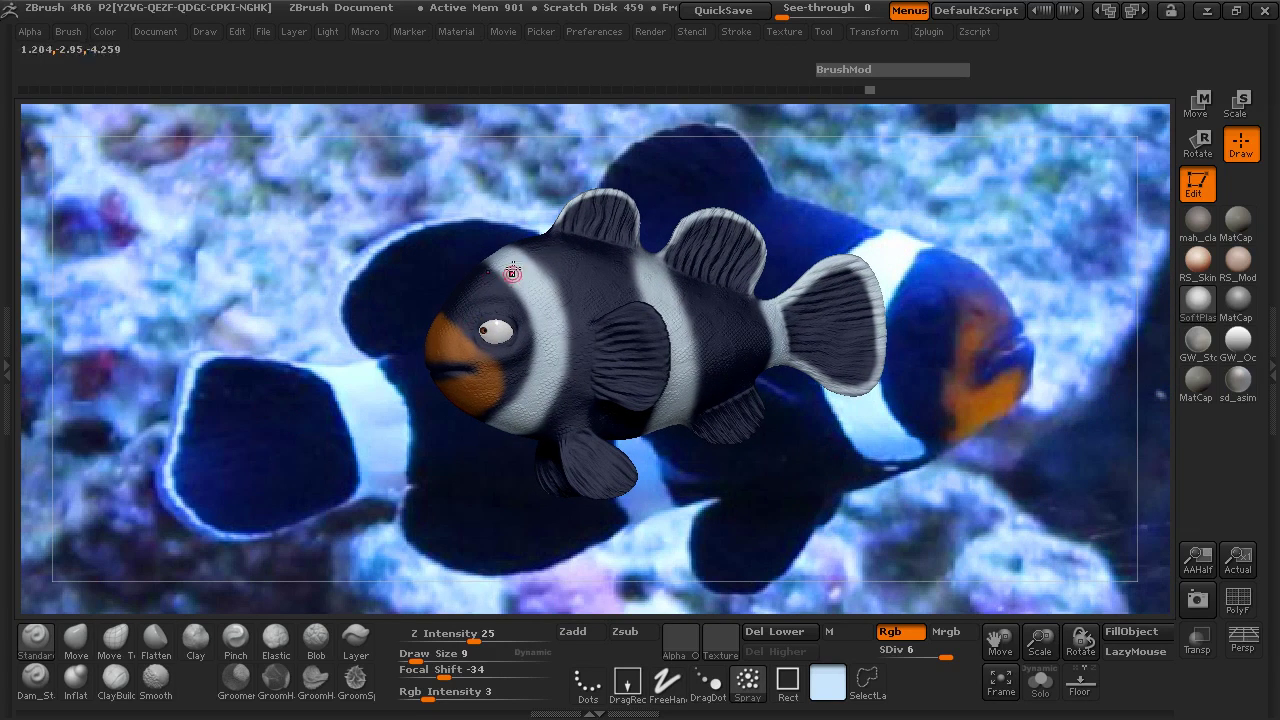
drag(342, 300, 717, 123)
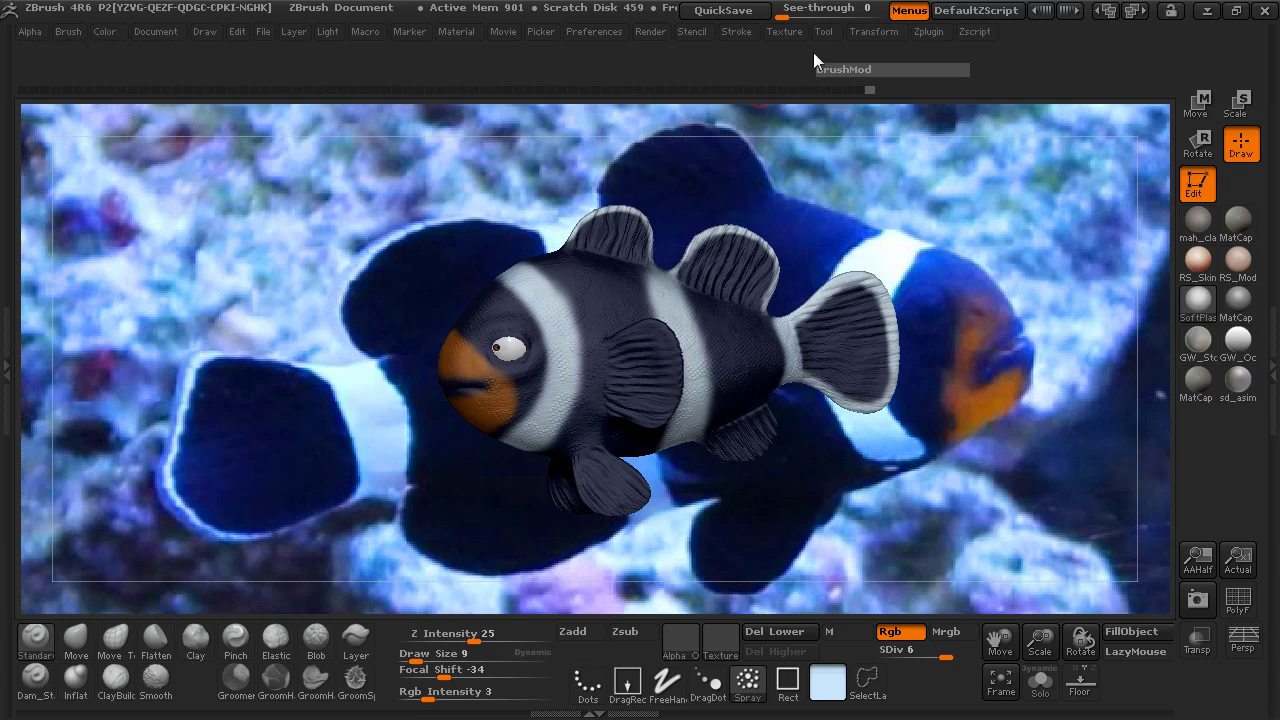
- Save the painted clownfish as a new ZTool file, adding 1 to the ClownfishFinalPaint name
click(873, 31)
click(823, 31)
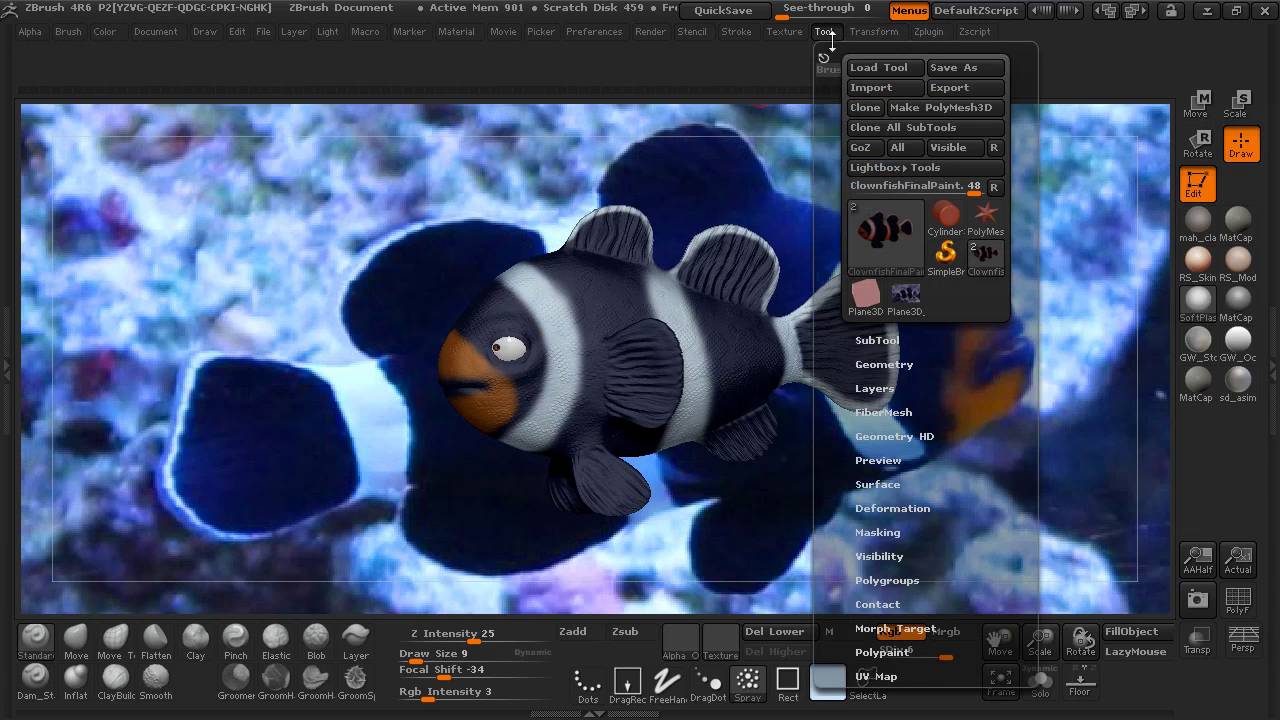
click(953, 67)
click(303, 376)
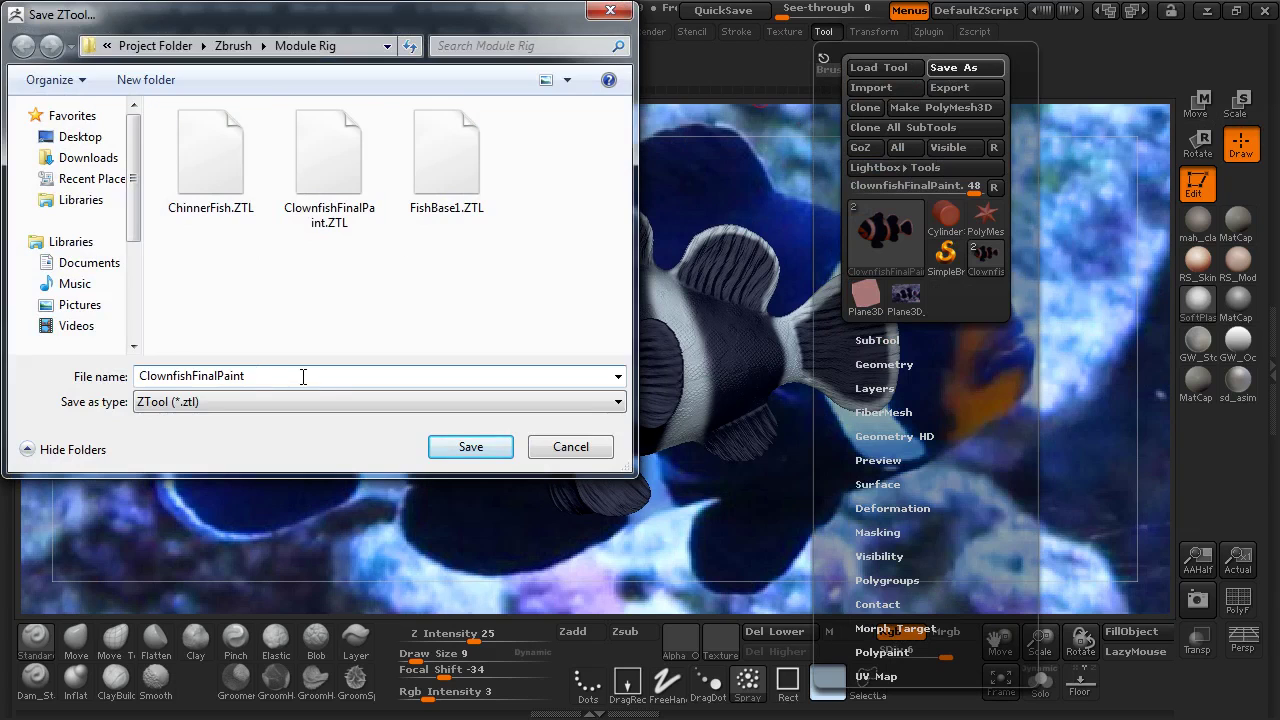
key(BackSpace)
text(1)
click(455, 447)
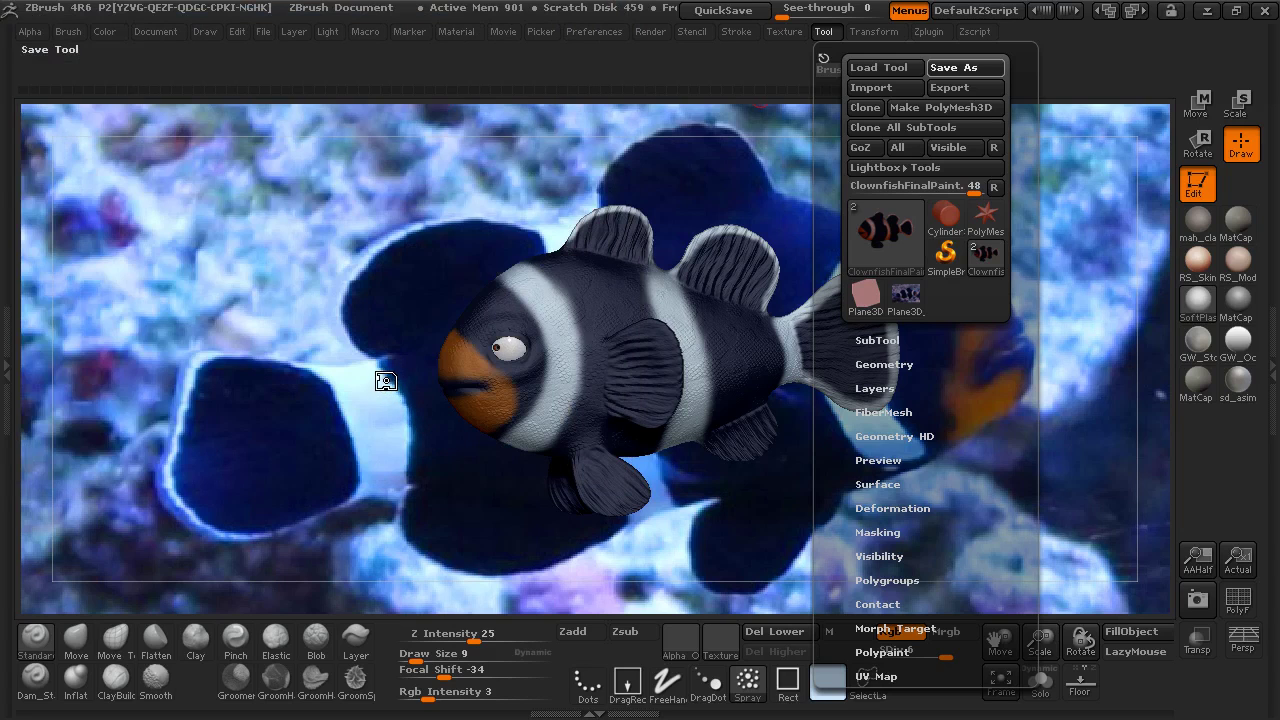
- Choose pure white, raise Rgb Intensity to 100 and fill the whole fish with it to clear the navy paint
drag(356, 368, 363, 366)
key(space)
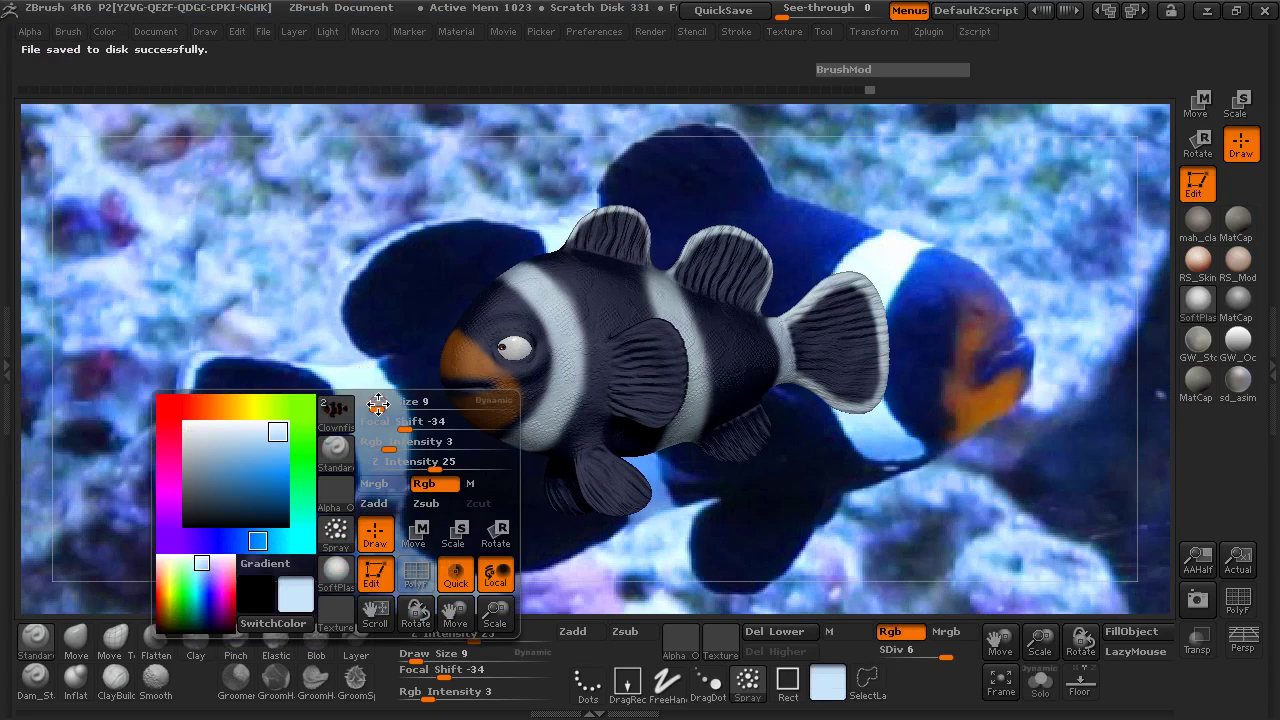
drag(277, 449, 180, 427)
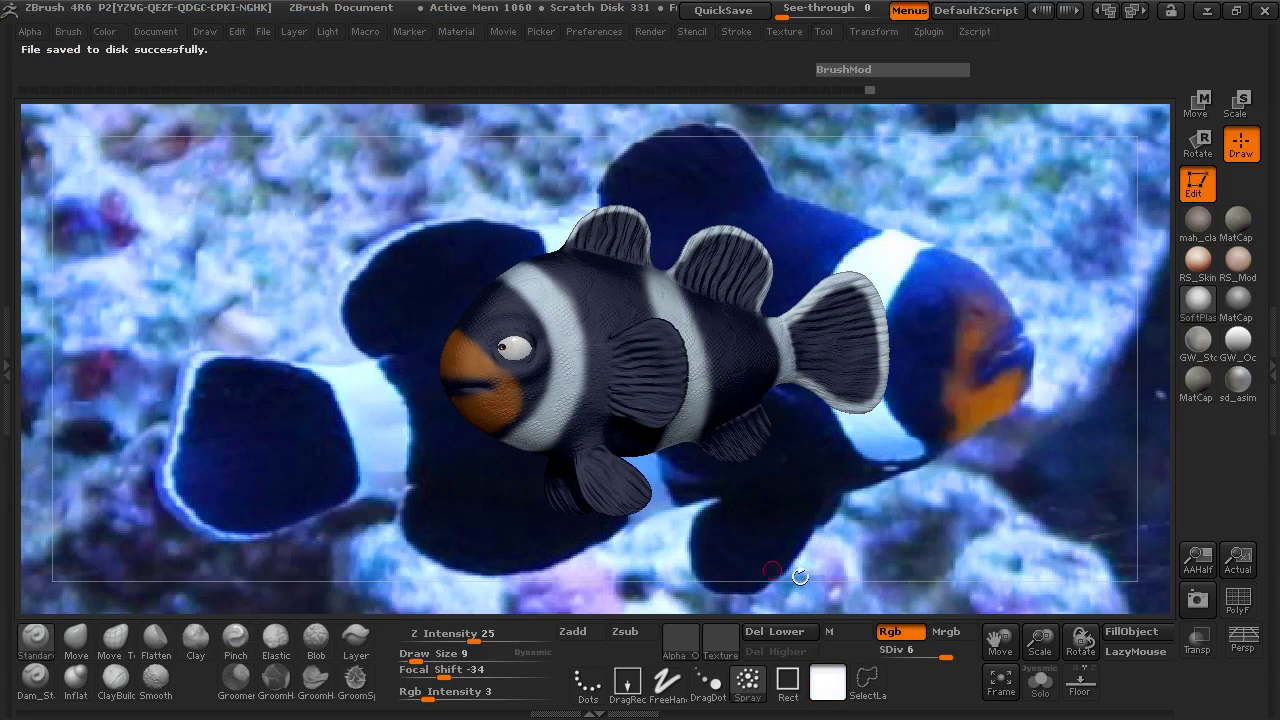
drag(424, 692, 588, 705)
click(445, 690)
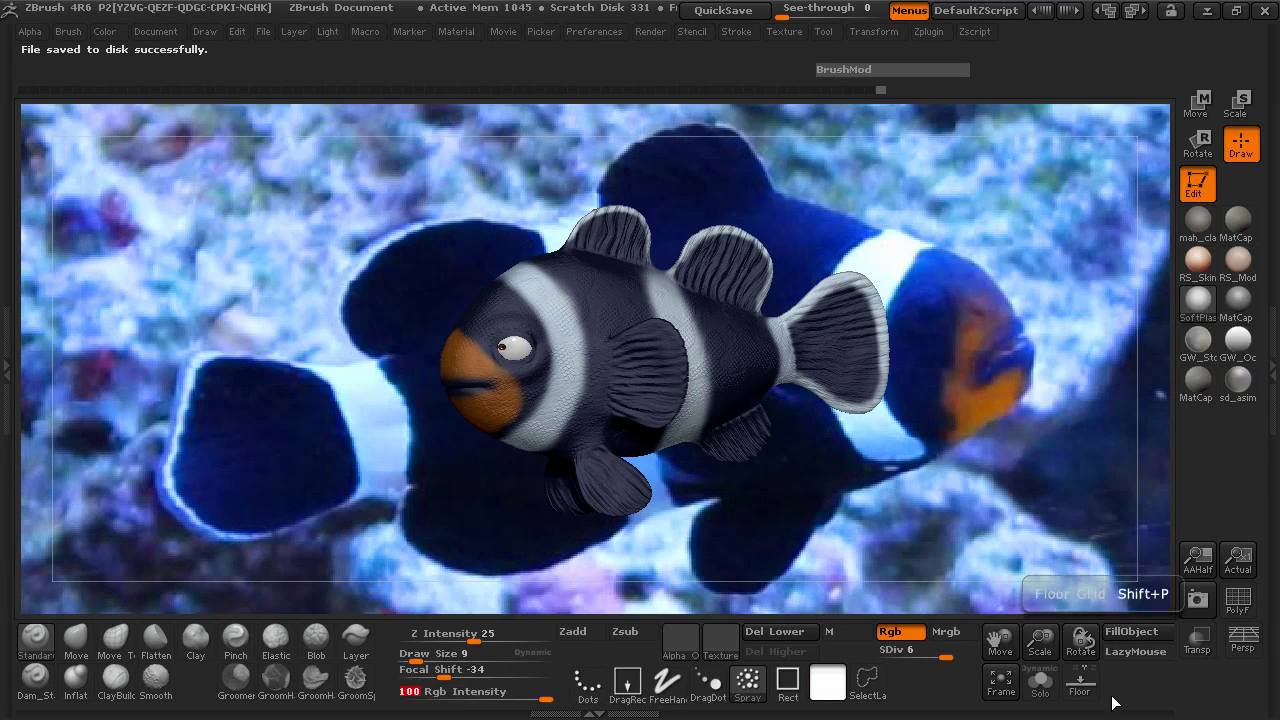
click(1137, 631)
drag(236, 306, 250, 306)
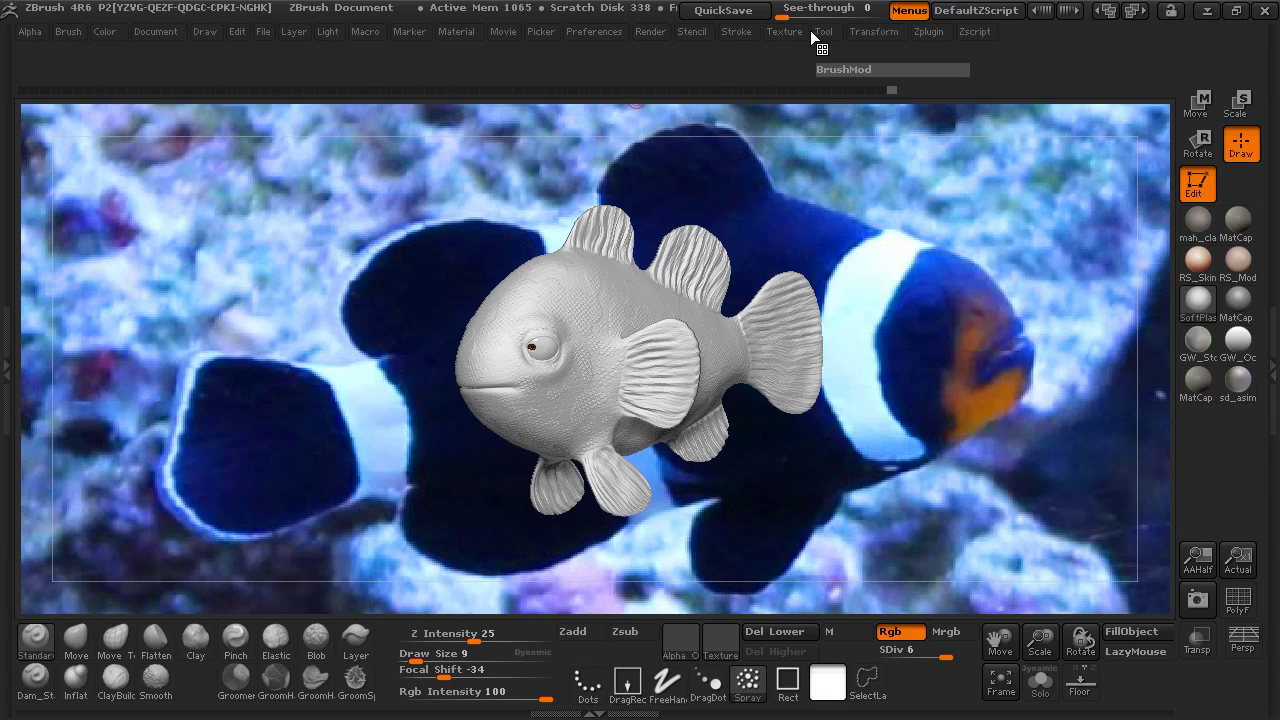
- Load the orange clownfish photo as the new image plane behind the model
click(823, 30)
click(784, 31)
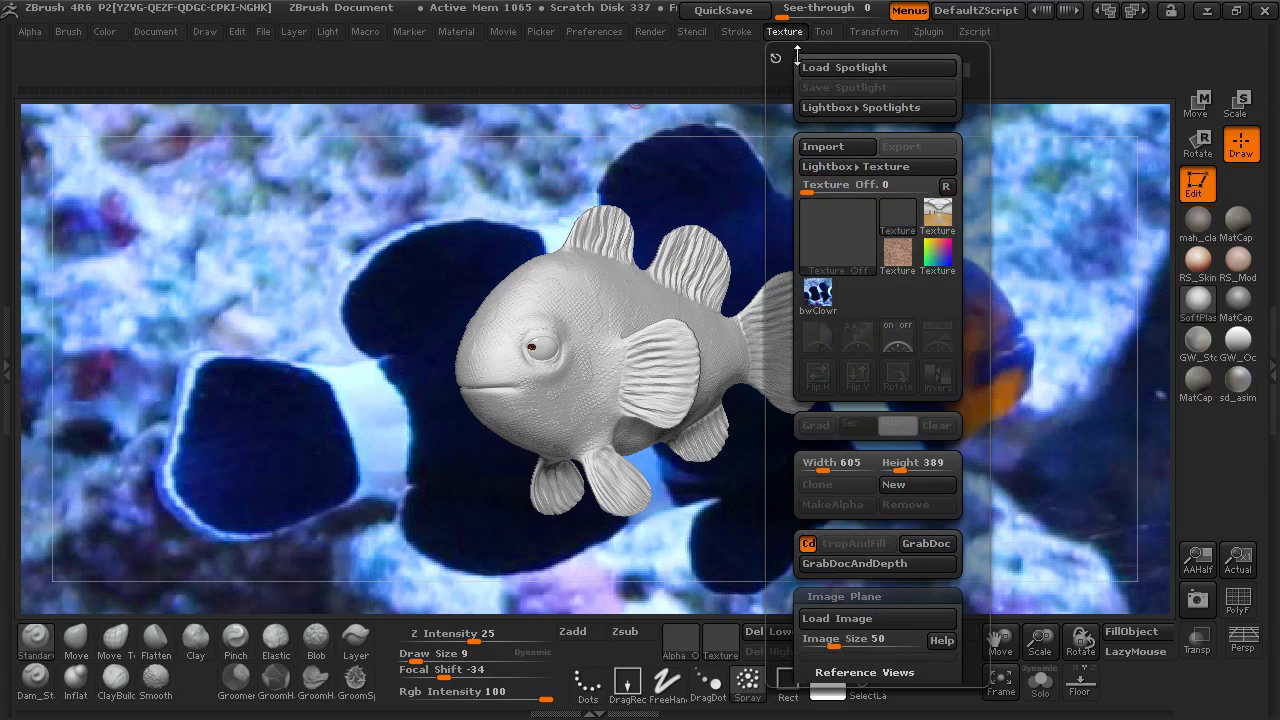
click(855, 620)
double_click(359, 179)
drag(462, 314, 546, 321)
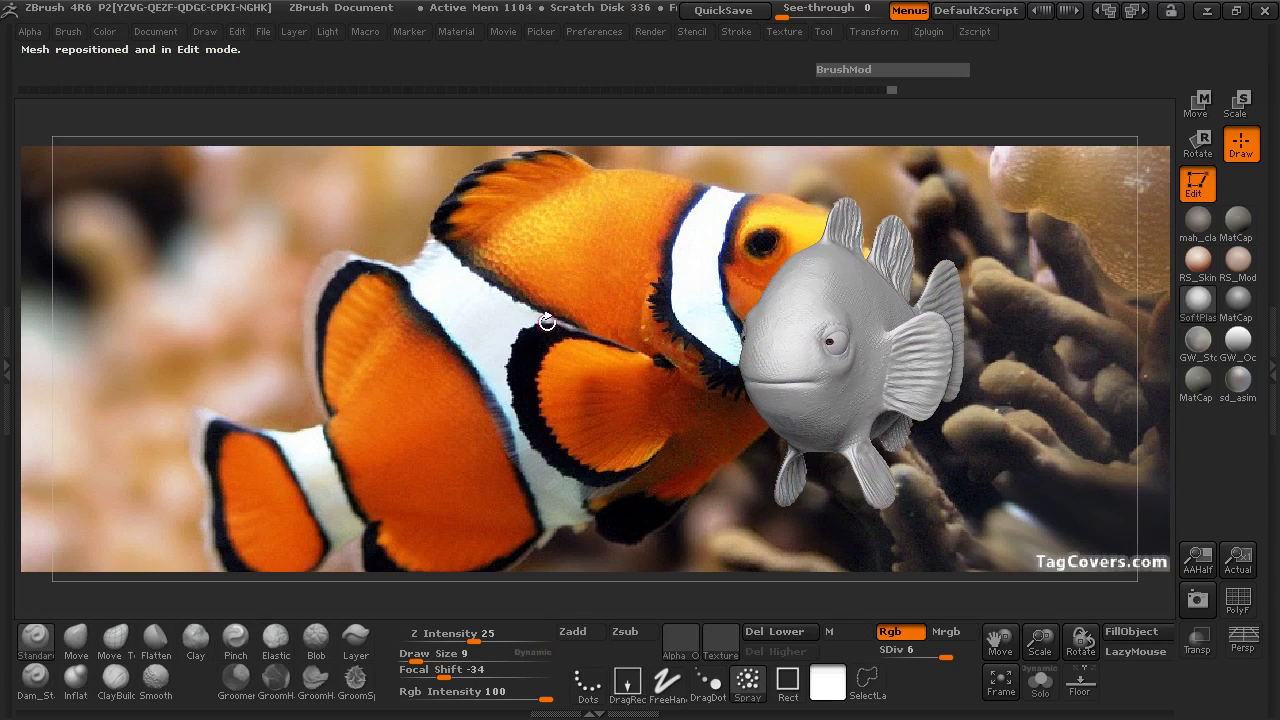
- Pick a saturated orange and fill the whole fish body with it as the base color
key(space)
drag(491, 434, 401, 395)
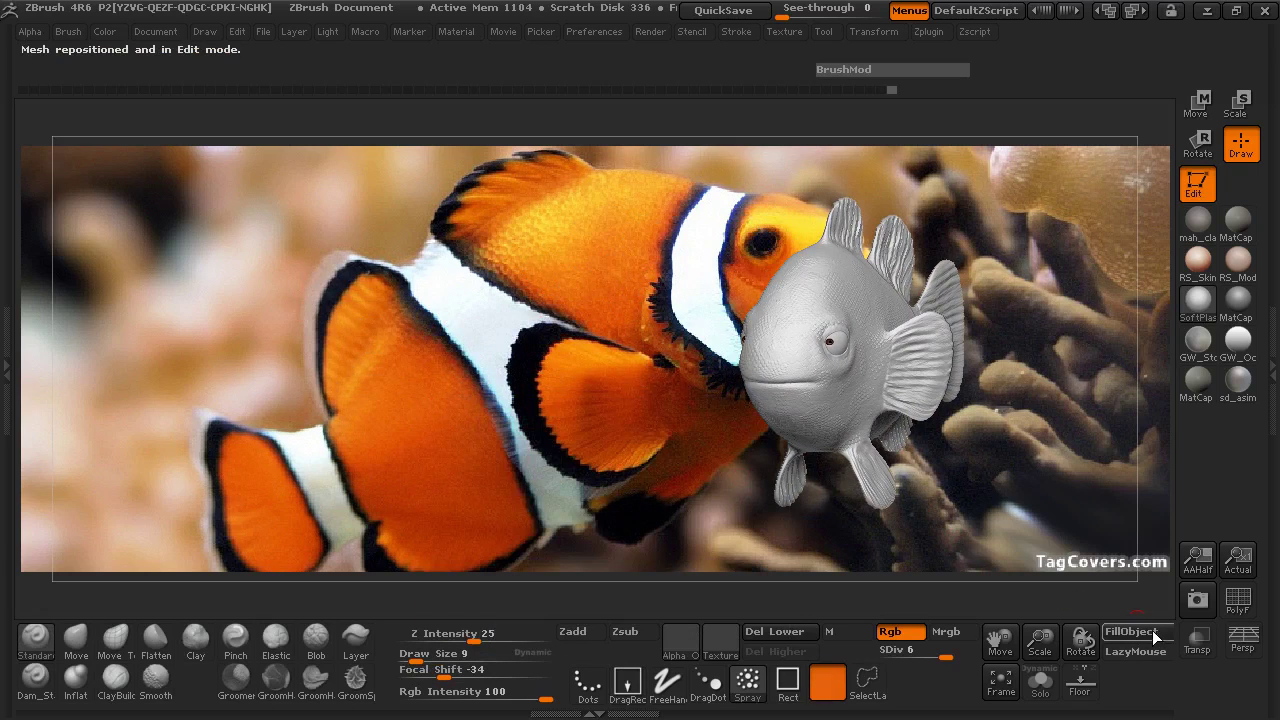
click(1160, 637)
drag(583, 431, 873, 423)
- Pick a bright yellow, set Rgb Intensity to 5 and Draw Size to 21, and paint the fish's snout above the mouth
key(space)
drag(760, 470, 806, 249)
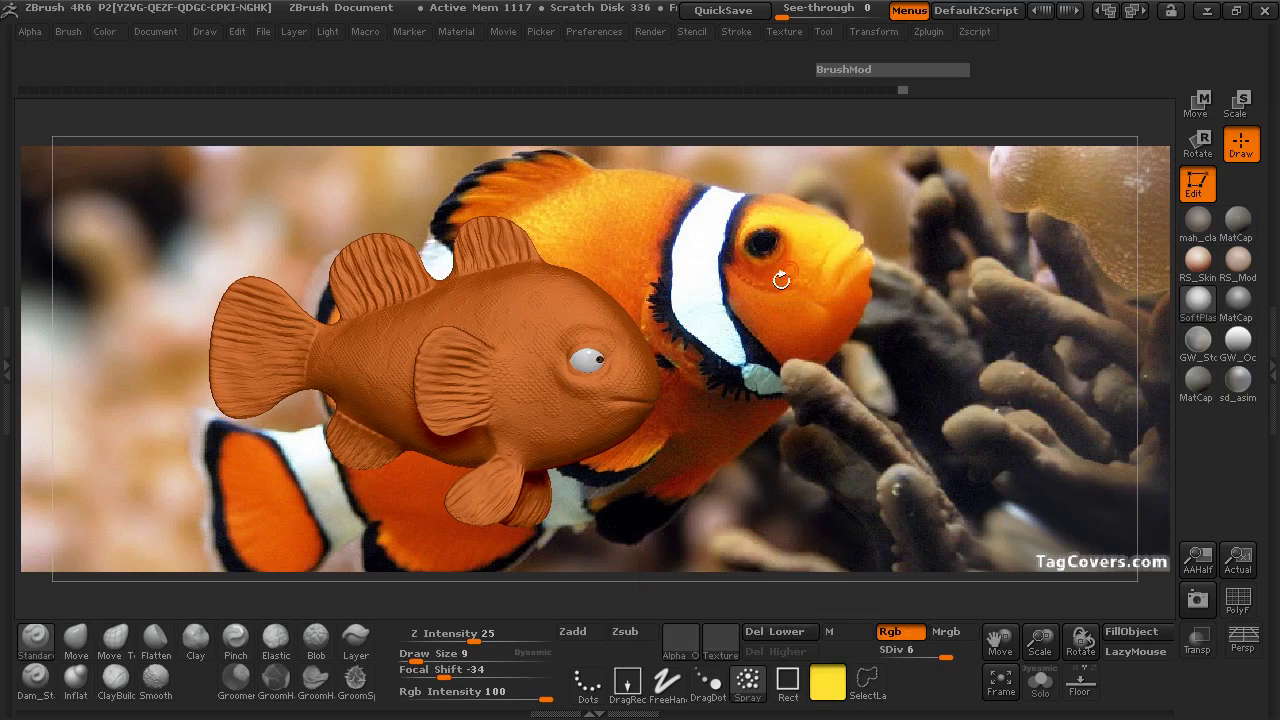
drag(545, 696, 466, 696)
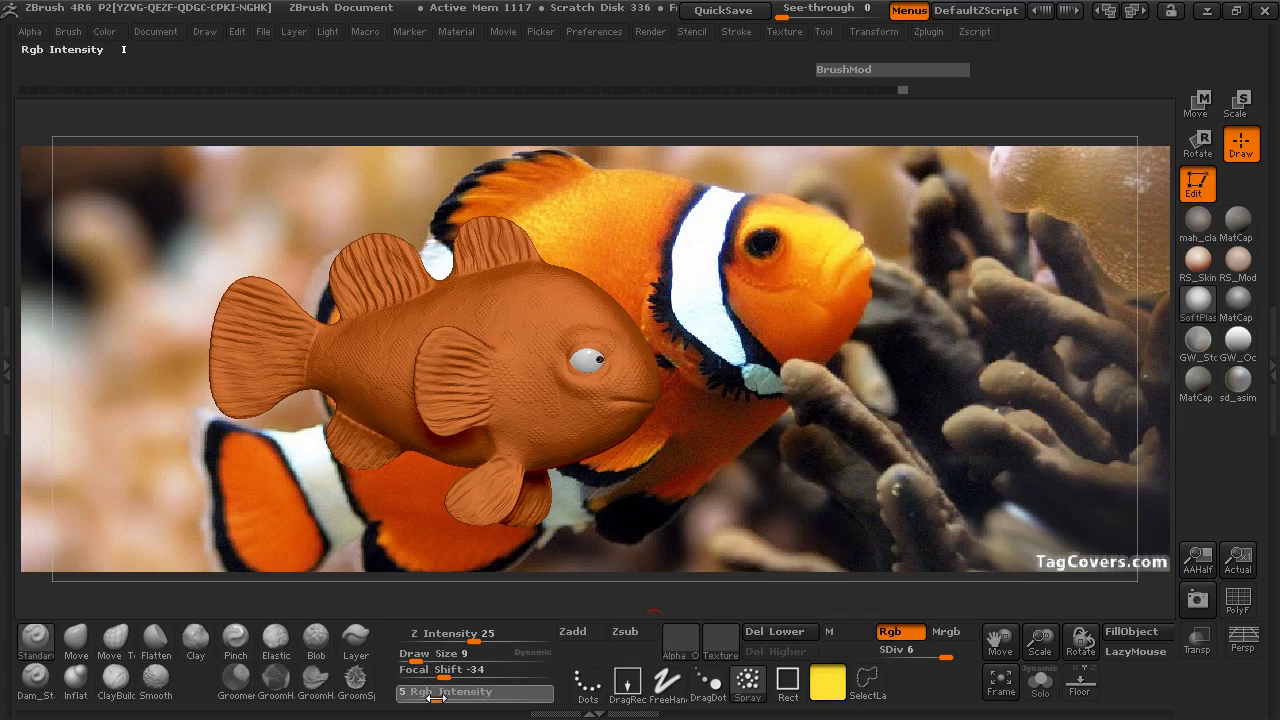
drag(700, 300, 666, 400)
key(space)
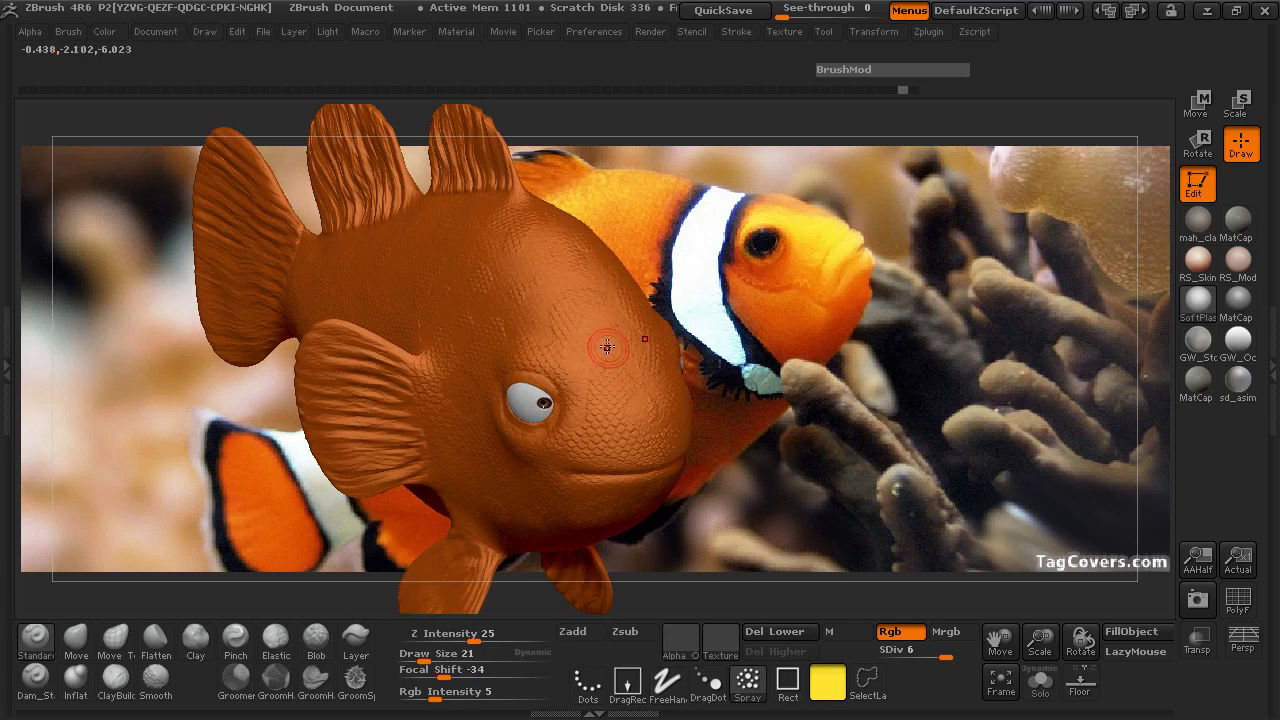
mouse_move(606, 343)
mouse_down()
mouse_move(590, 335)
mouse_move(586, 360)
mouse_move(644, 433)
mouse_move(600, 450)
mouse_move(655, 455)
mouse_up()
mouse_move(720, 445)
mouse_down()
mouse_move(789, 443)
mouse_move(749, 403)
mouse_move(741, 418)
mouse_move(580, 386)
mouse_up()
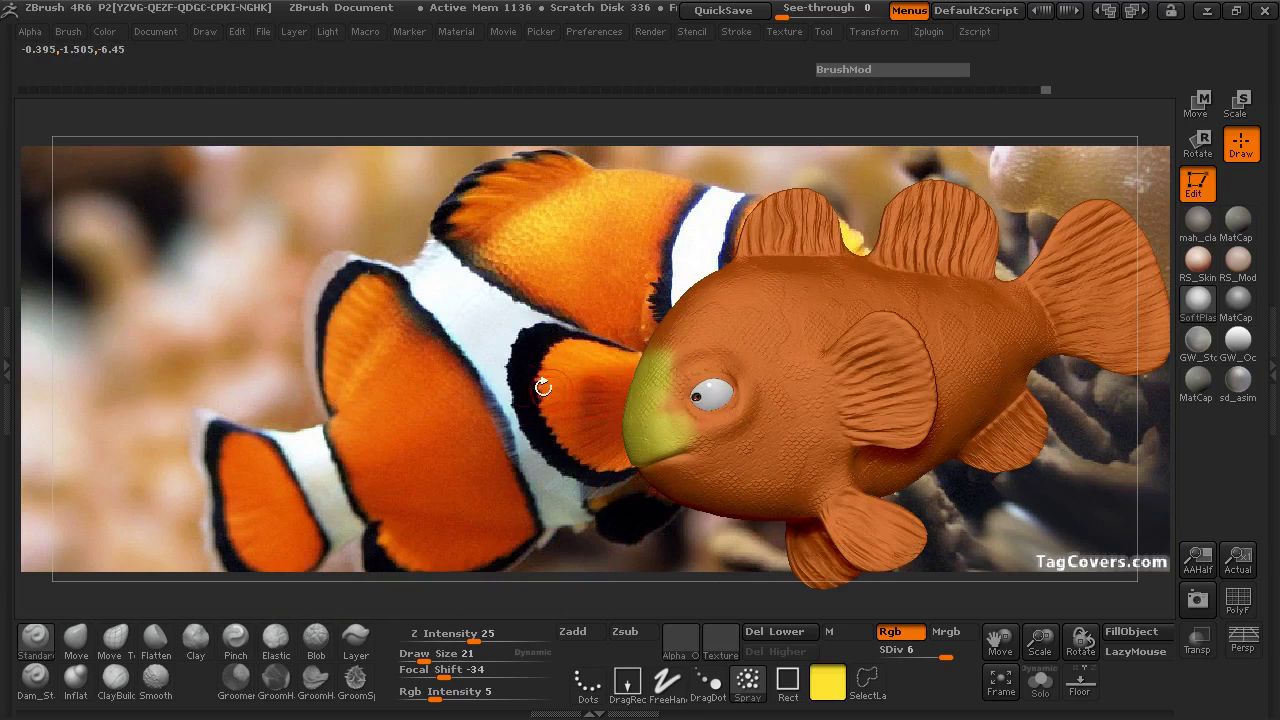
- Try a yellow stroke on the fish's upper flank at Rgb Intensity 5
key(shift)
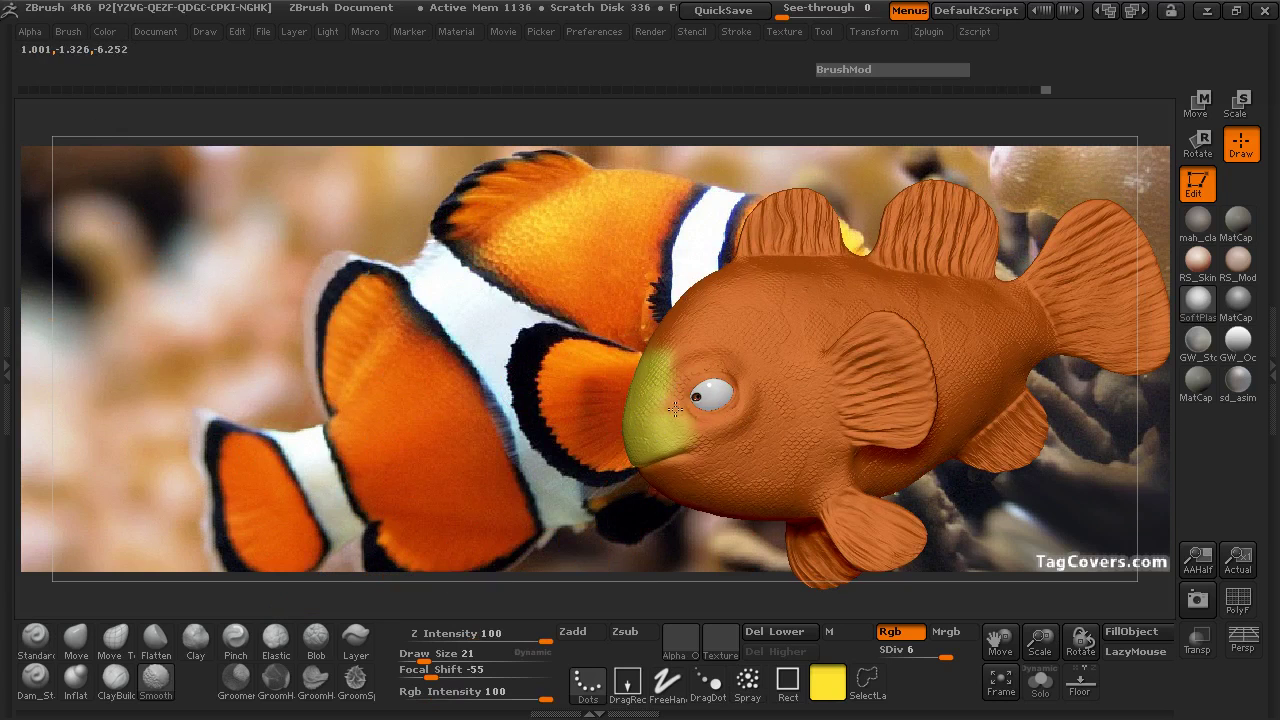
mouse_move(356, 398)
mouse_down()
mouse_move(520, 375)
mouse_move(535, 350)
mouse_up()
drag(690, 270, 801, 410)
drag(706, 375, 570, 388)
key(ctrl+z)
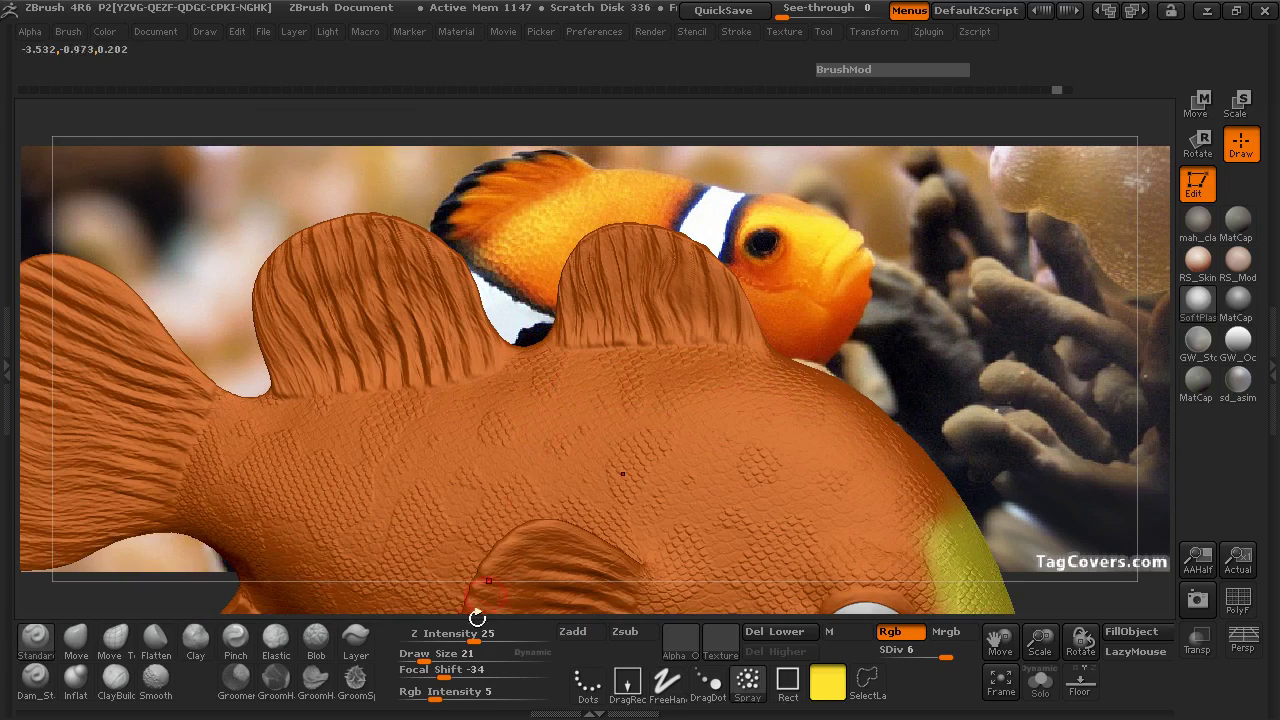
- Set Rgb Intensity to 2 and Draw Size to 37, and build up a soft yellow patch along the fish's upper back
key(i)
drag(477, 618, 468, 618)
key(space)
drag(562, 364, 566, 364)
drag(706, 382, 483, 398)
mouse_move(605, 394)
mouse_down()
mouse_move(717, 396)
mouse_move(793, 376)
mouse_up()
drag(850, 325, 730, 330)
drag(816, 366, 735, 387)
drag(150, 372, 250, 372)
drag(811, 309, 855, 312)
mouse_move(676, 385)
mouse_down()
mouse_move(623, 366)
mouse_move(400, 354)
mouse_up()
mouse_move(850, 292)
mouse_down()
mouse_move(903, 283)
mouse_move(706, 304)
mouse_up()
drag(184, 332, 420, 352)
mouse_move(195, 463)
mouse_down()
mouse_move(272, 471)
mouse_move(237, 463)
mouse_move(356, 371)
mouse_up()
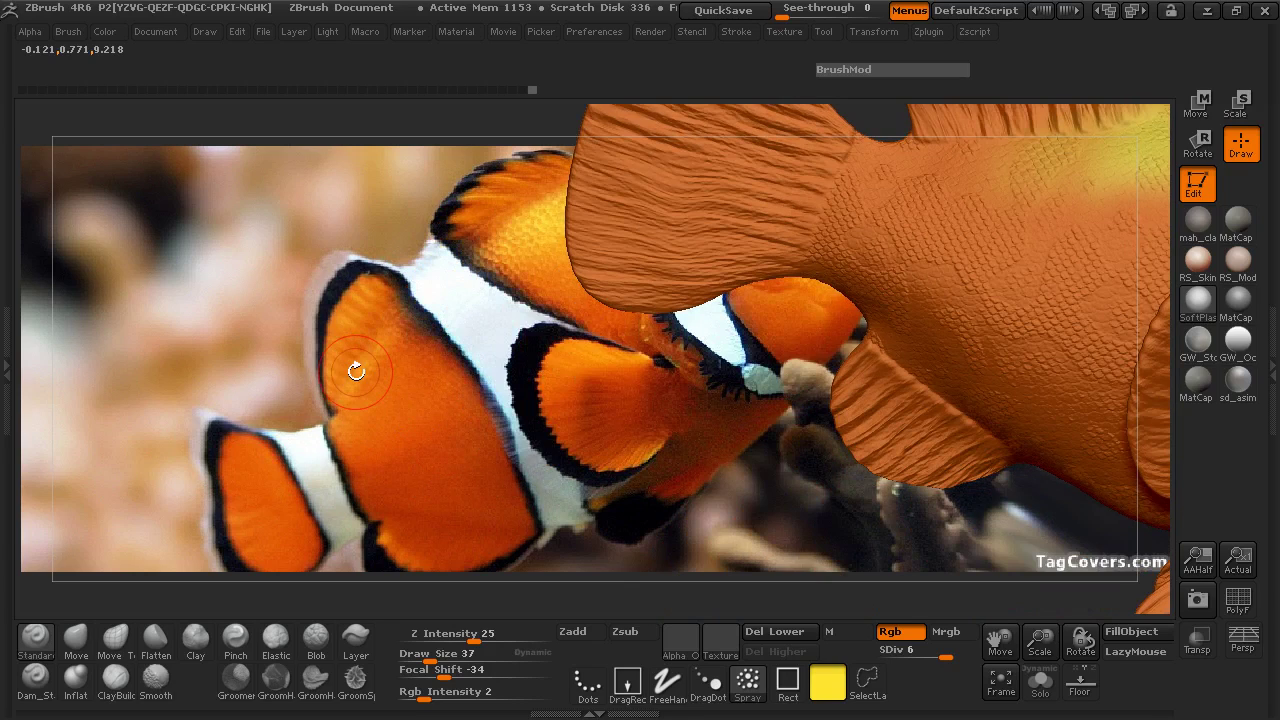
- Pick black, set Draw Size to 19, and paint a dark rim along the outer edge of the pectoral fin's underside
mouse_move(356, 371)
mouse_down()
mouse_move(474, 437)
mouse_move(528, 436)
mouse_move(444, 387)
mouse_move(448, 403)
mouse_up()
key(space)
key(space)
mouse_move(460, 480)
mouse_down()
mouse_move(470, 350)
mouse_move(533, 375)
mouse_move(537, 356)
mouse_move(481, 341)
mouse_up()
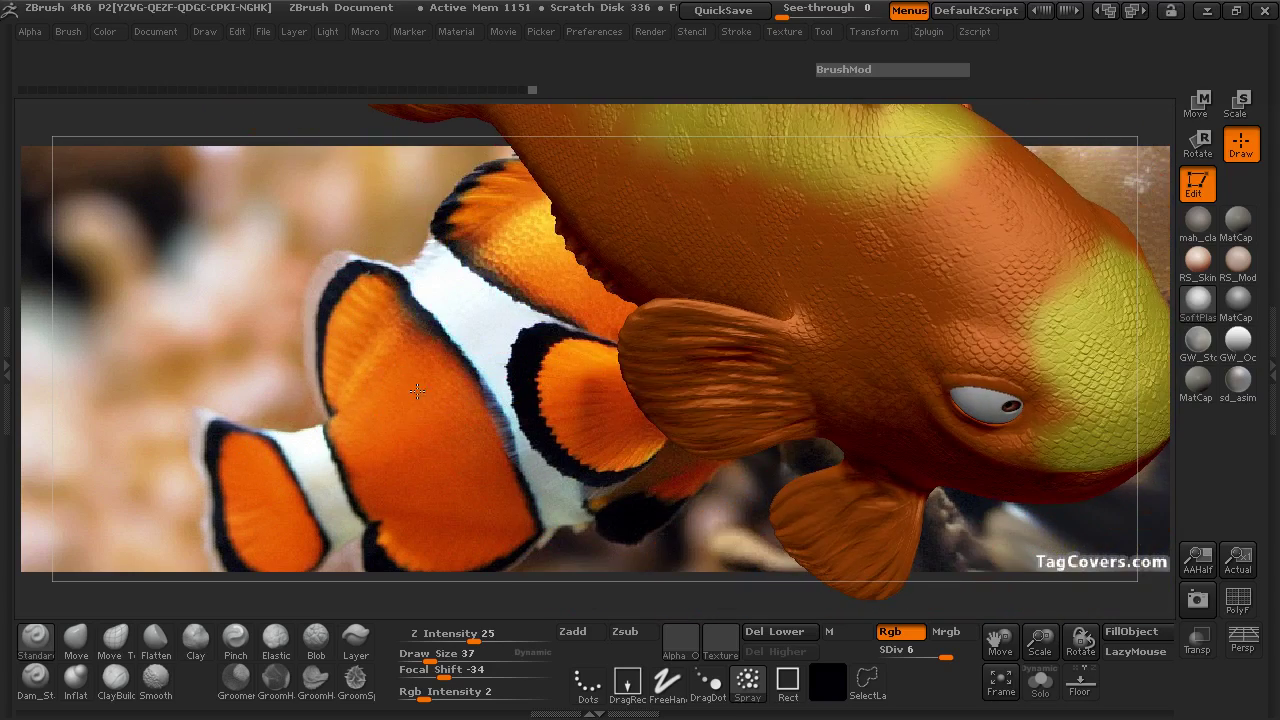
key(space)
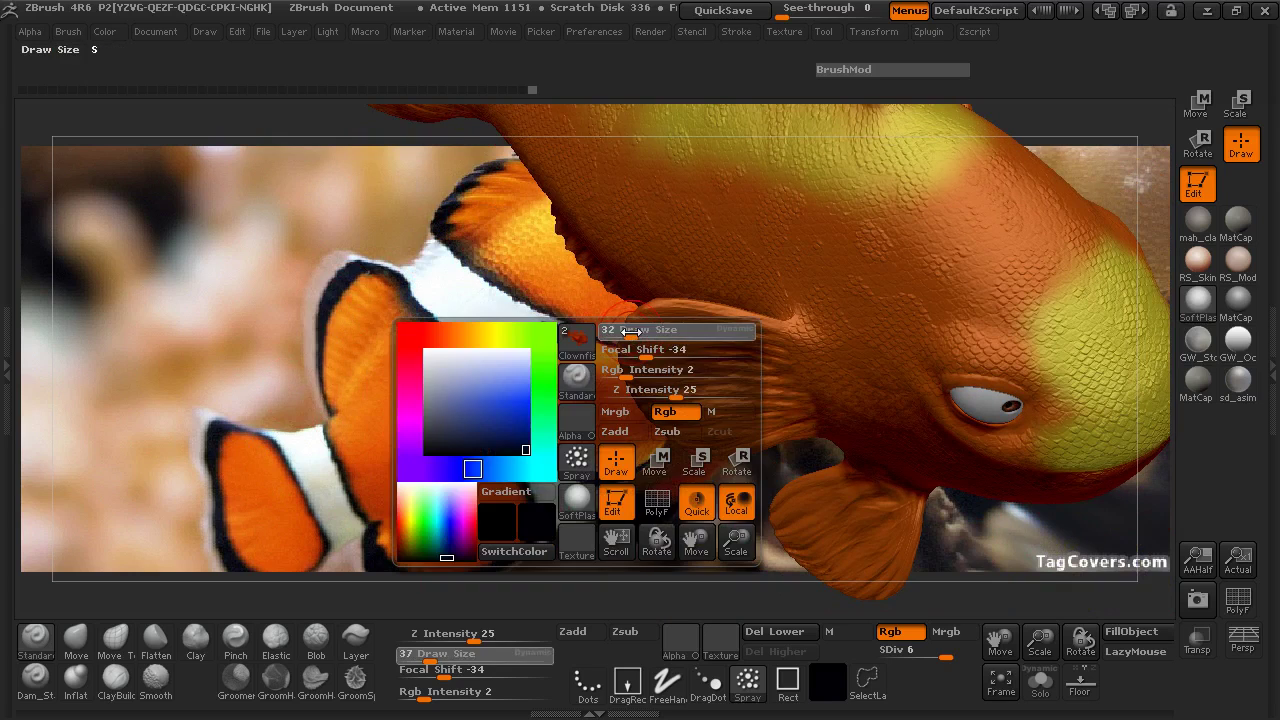
drag(626, 332, 623, 332)
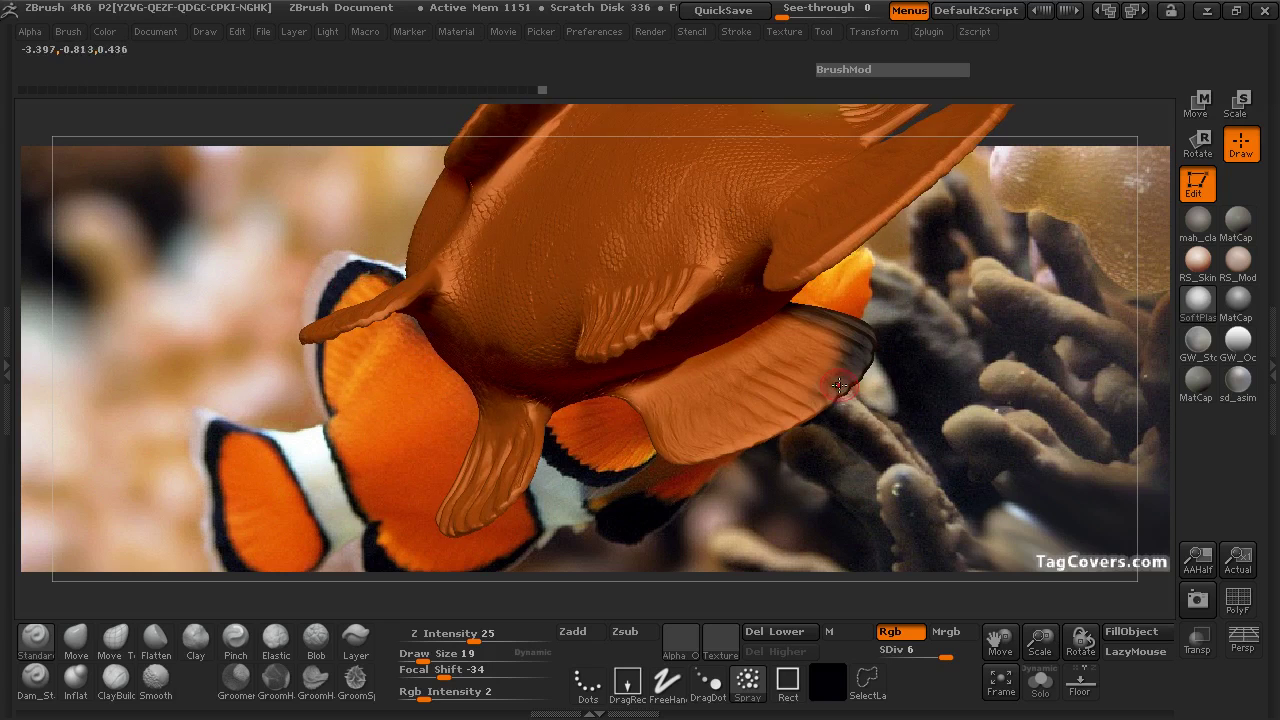
mouse_move(769, 428)
mouse_down()
mouse_move(698, 448)
mouse_move(783, 428)
mouse_move(720, 446)
mouse_up()
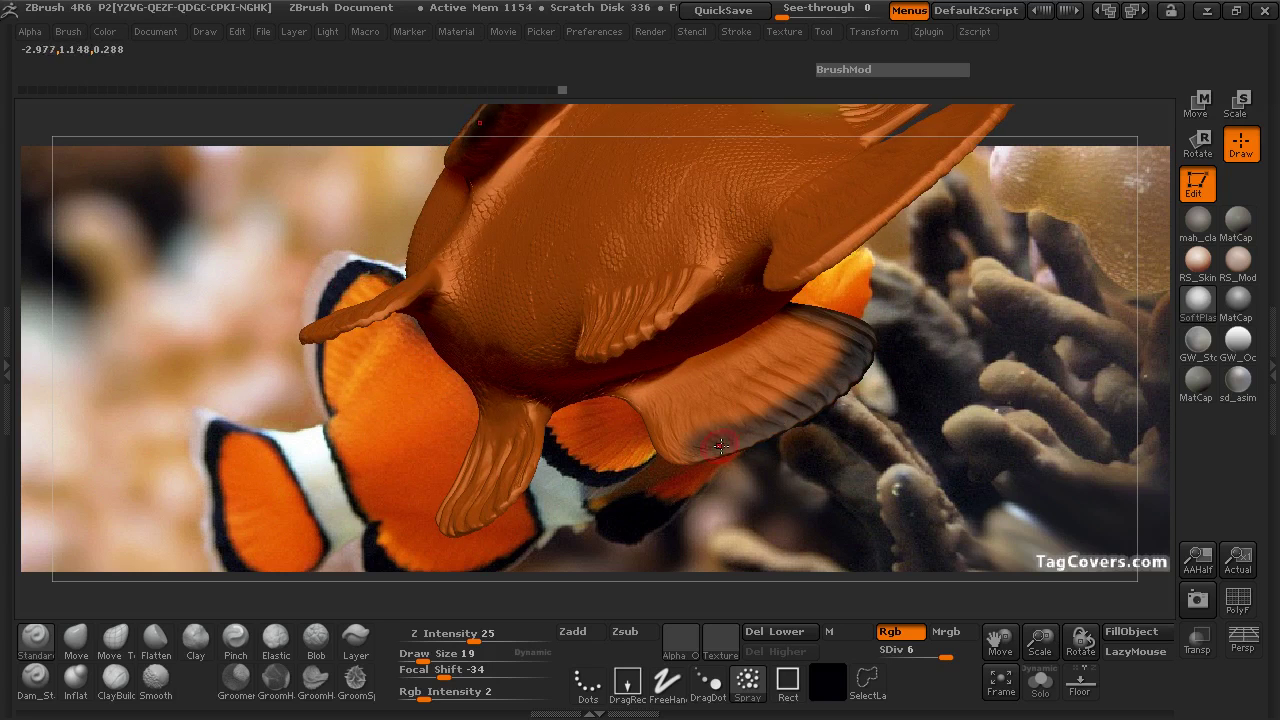
- Extend the black edging around the outer face of the pectoral fin and down to its base on the back face
drag(874, 462, 651, 449)
drag(524, 469, 445, 463)
drag(587, 568, 862, 456)
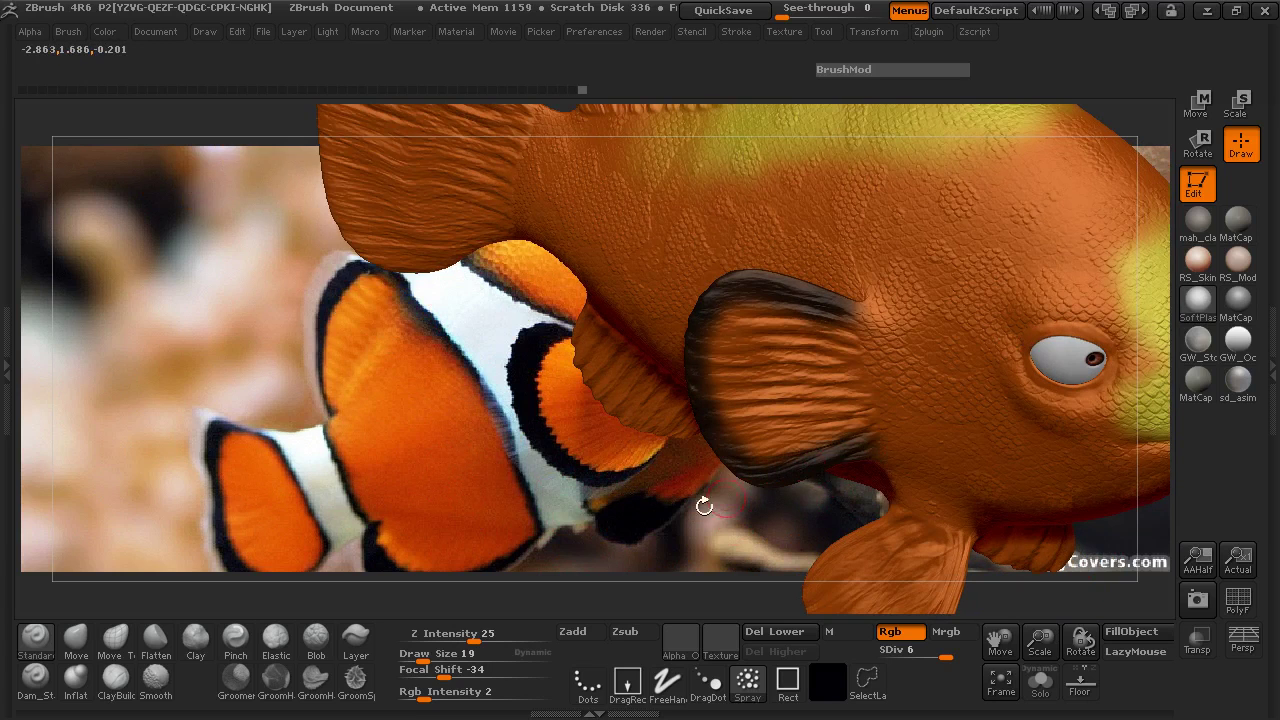
drag(704, 505, 734, 472)
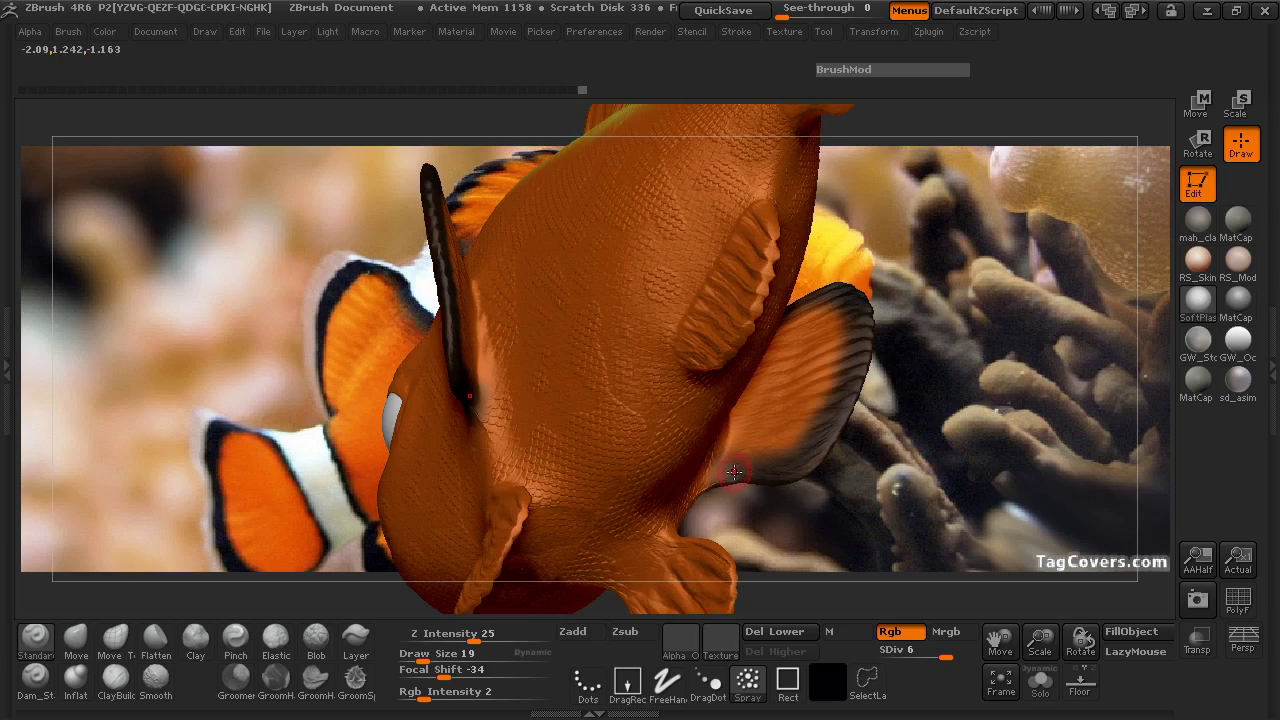
drag(906, 445, 767, 311)
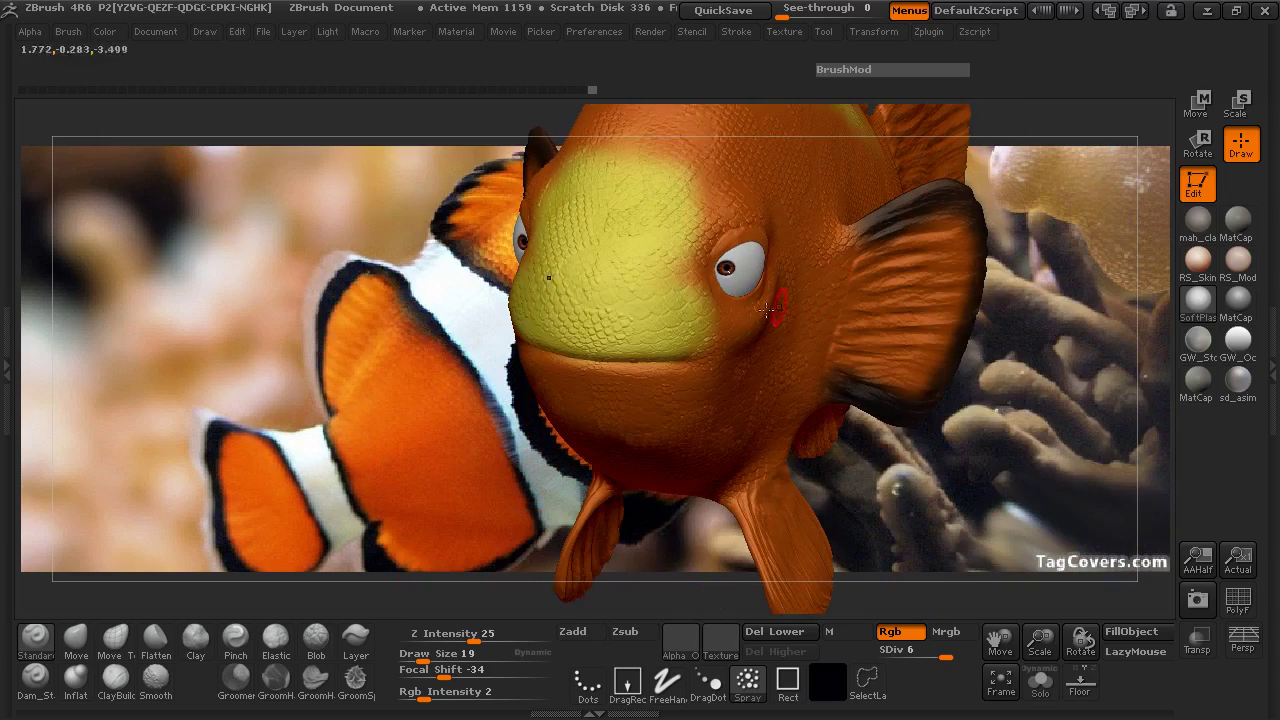
- Darken the pectoral fin's upper edge and widen the black band inward along its trailing edge
drag(294, 373, 285, 383)
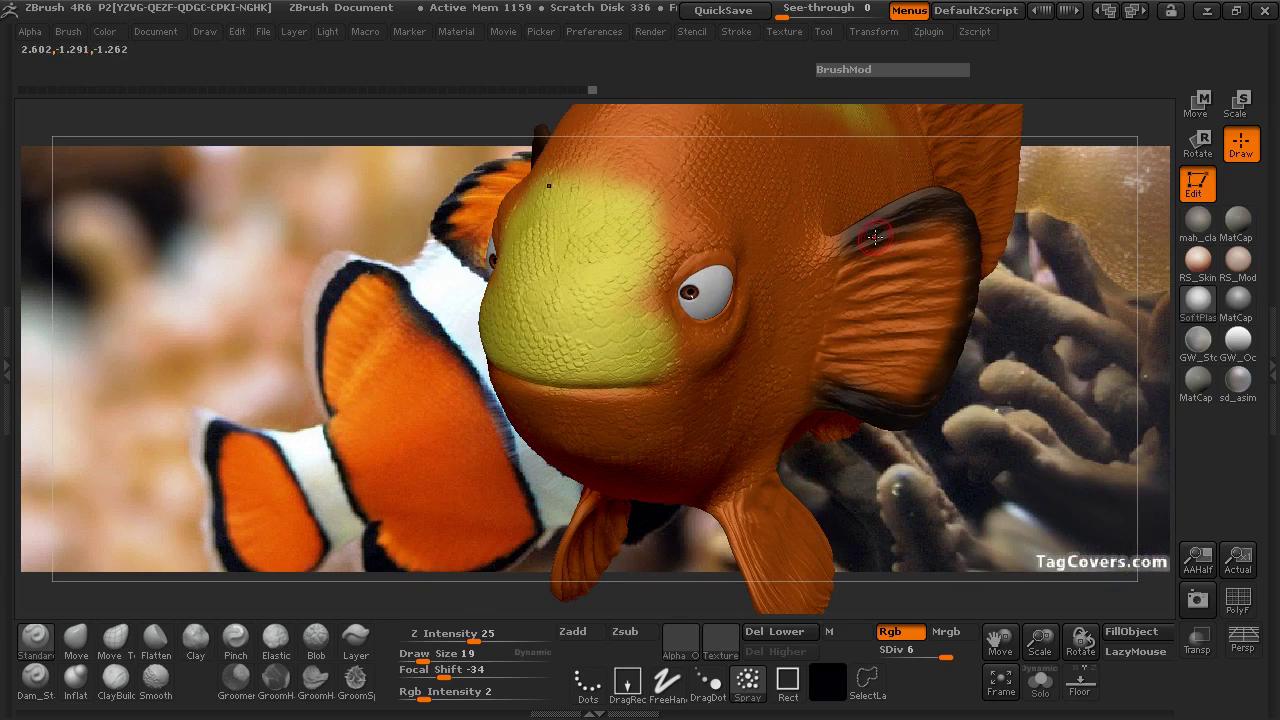
drag(1042, 277, 568, 352)
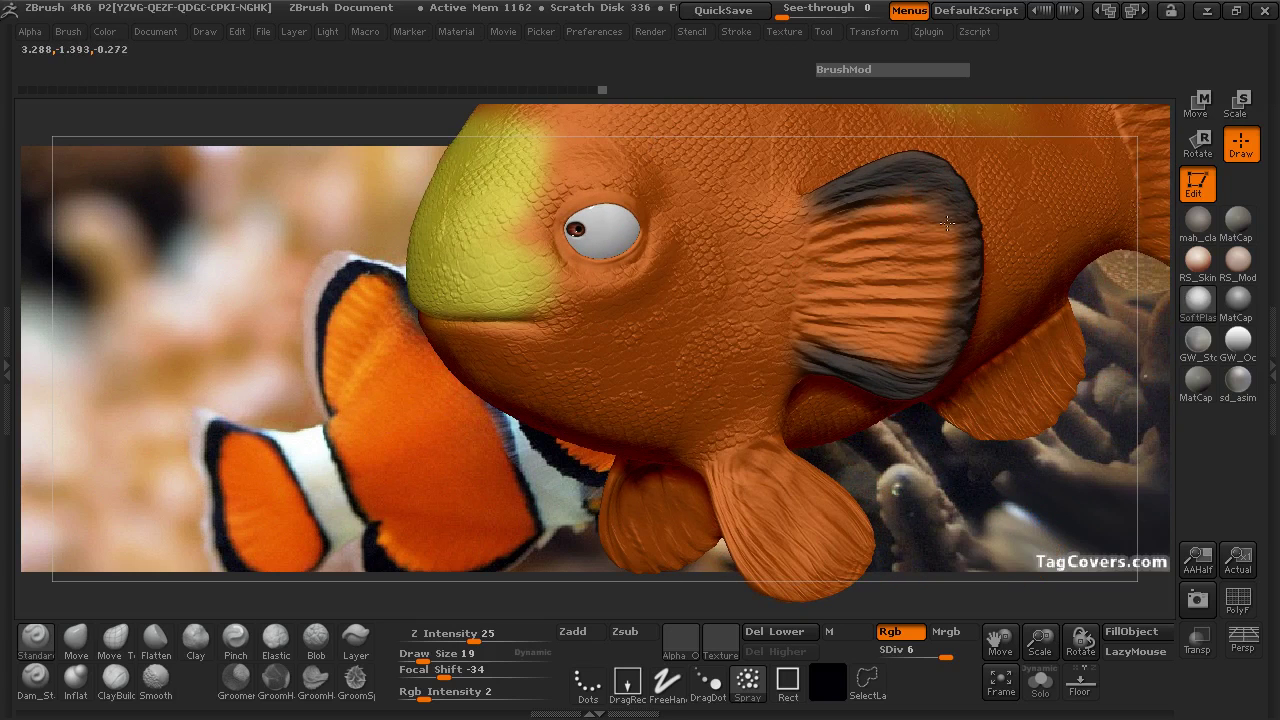
drag(947, 223, 951, 288)
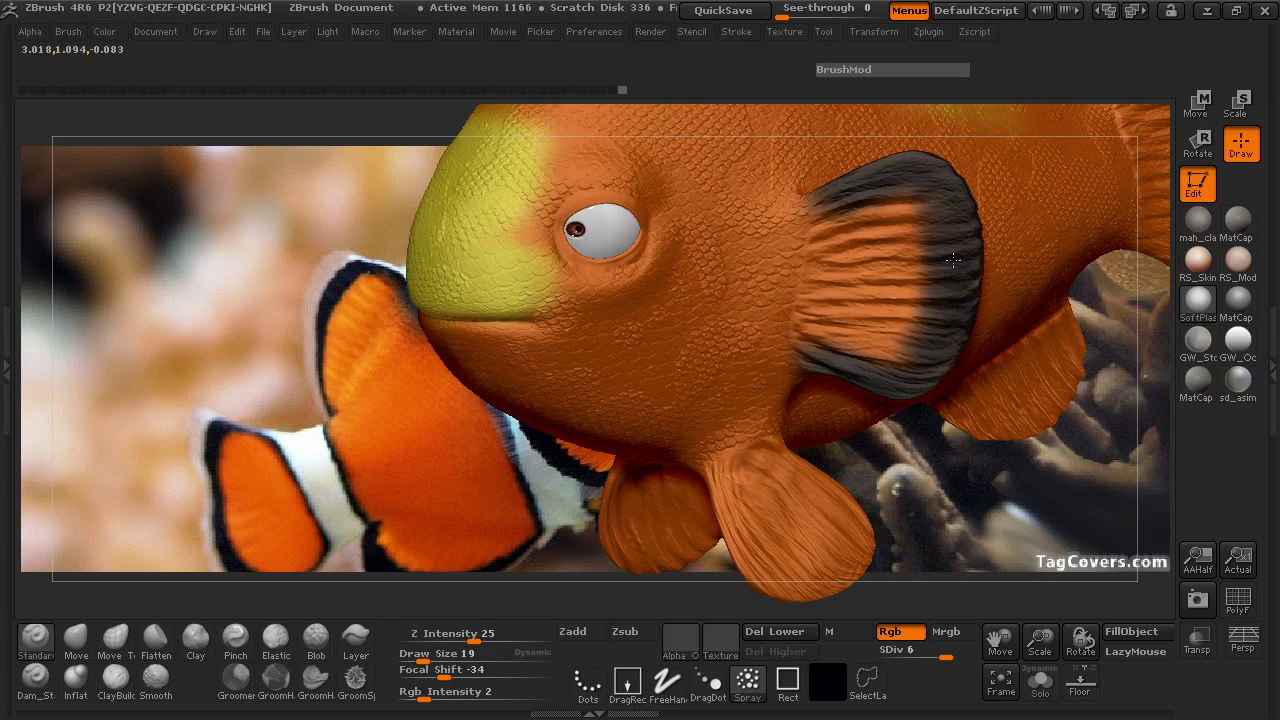
- Try the ToyPlastic material on the painted fish and switch back to SoftPlastic
drag(160, 396, 400, 414)
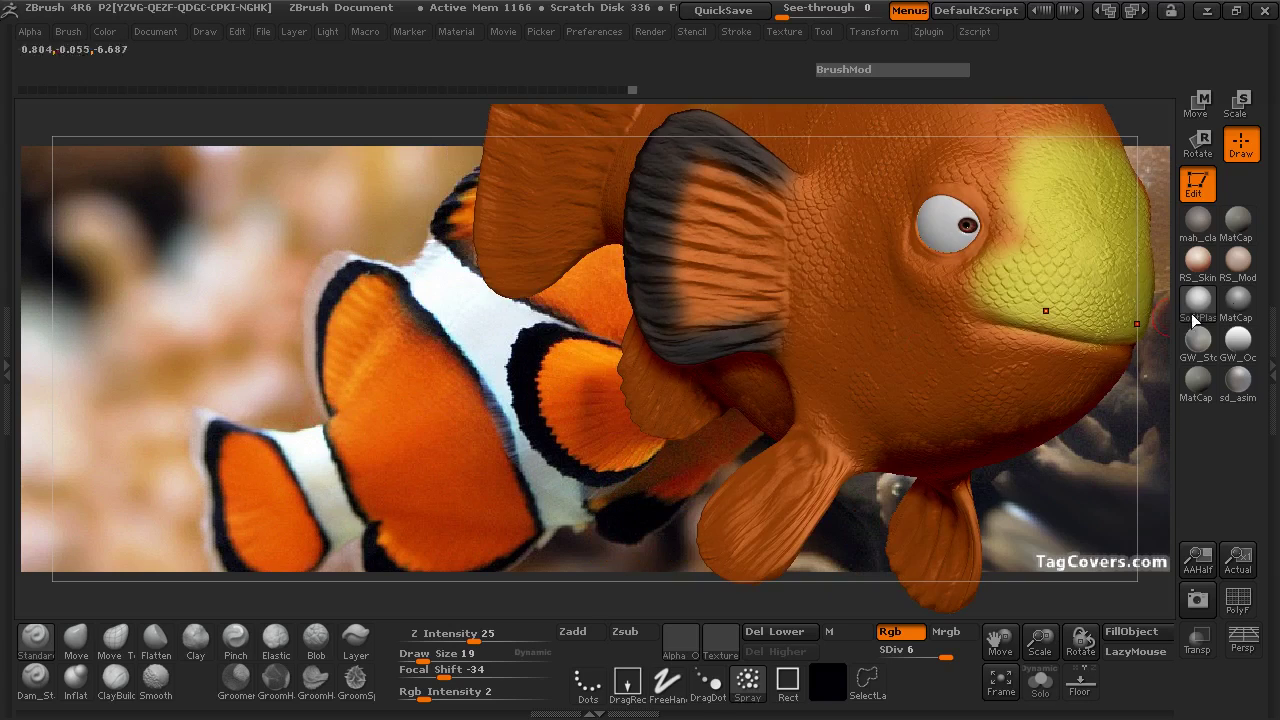
click(1200, 312)
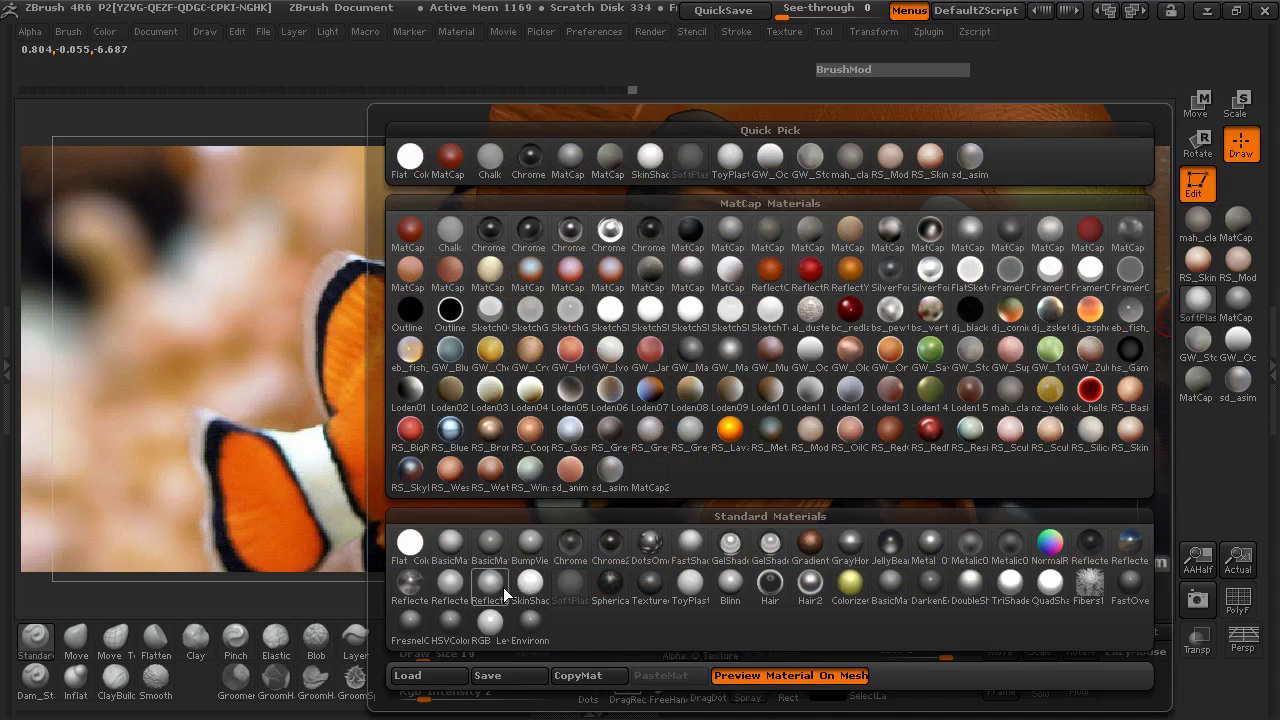
click(690, 586)
drag(261, 427, 270, 428)
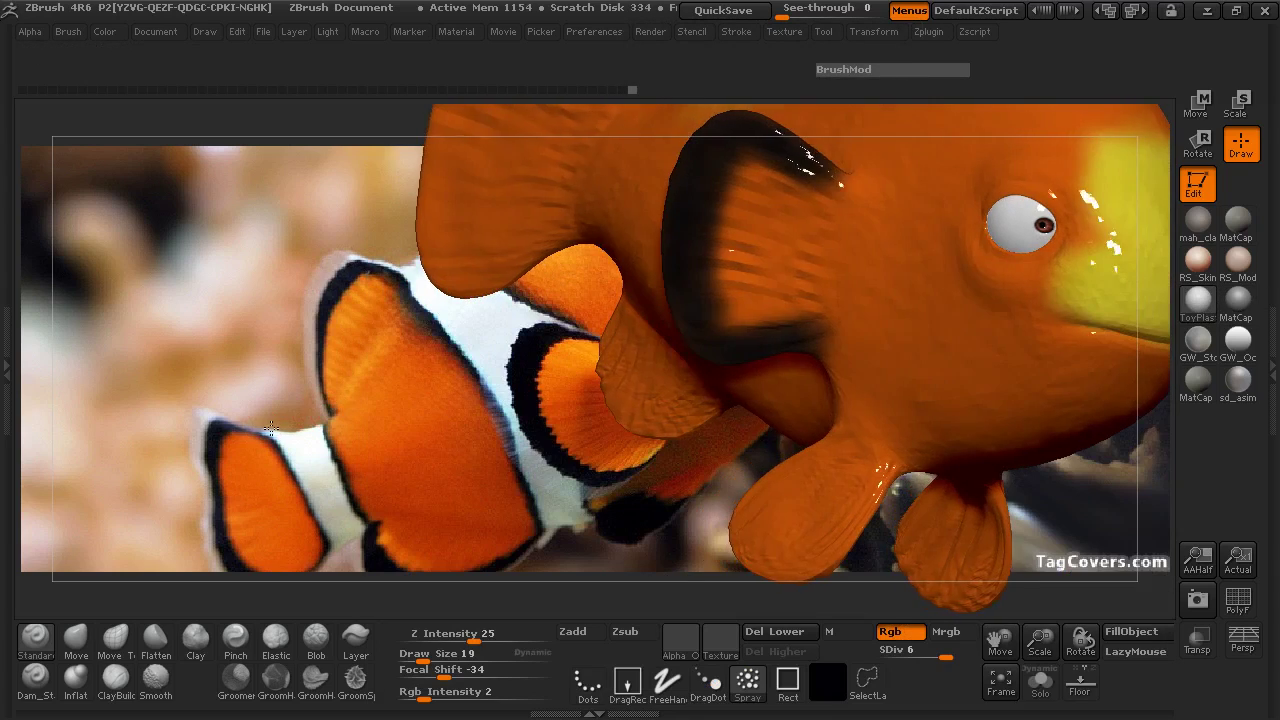
click(1198, 300)
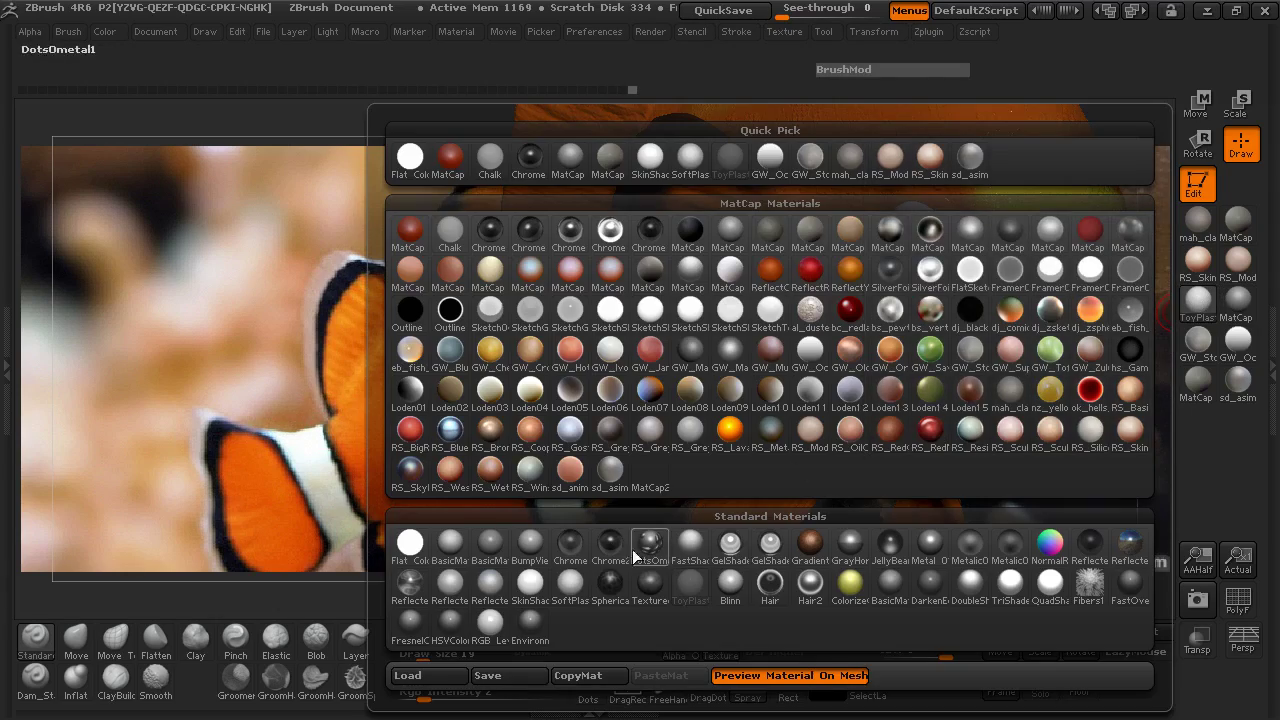
click(575, 583)
- Pick white, set Draw Size to 23, and paint a white band around the base of the tail
mouse_move(295, 430)
mouse_down()
mouse_move(527, 353)
mouse_move(563, 380)
mouse_up()
key(space)
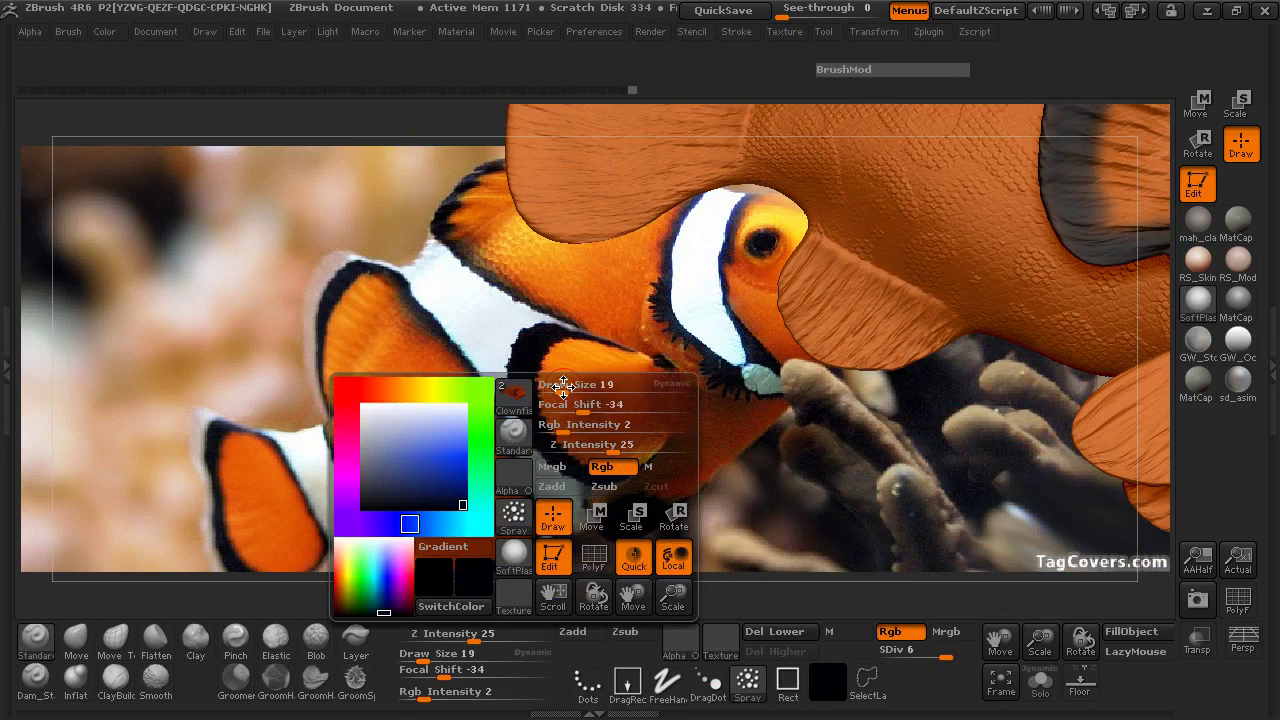
mouse_move(479, 430)
mouse_down()
mouse_move(478, 310)
mouse_move(475, 407)
mouse_move(651, 434)
mouse_move(358, 408)
mouse_move(463, 420)
mouse_move(383, 431)
mouse_up()
key(space)
click(712, 303)
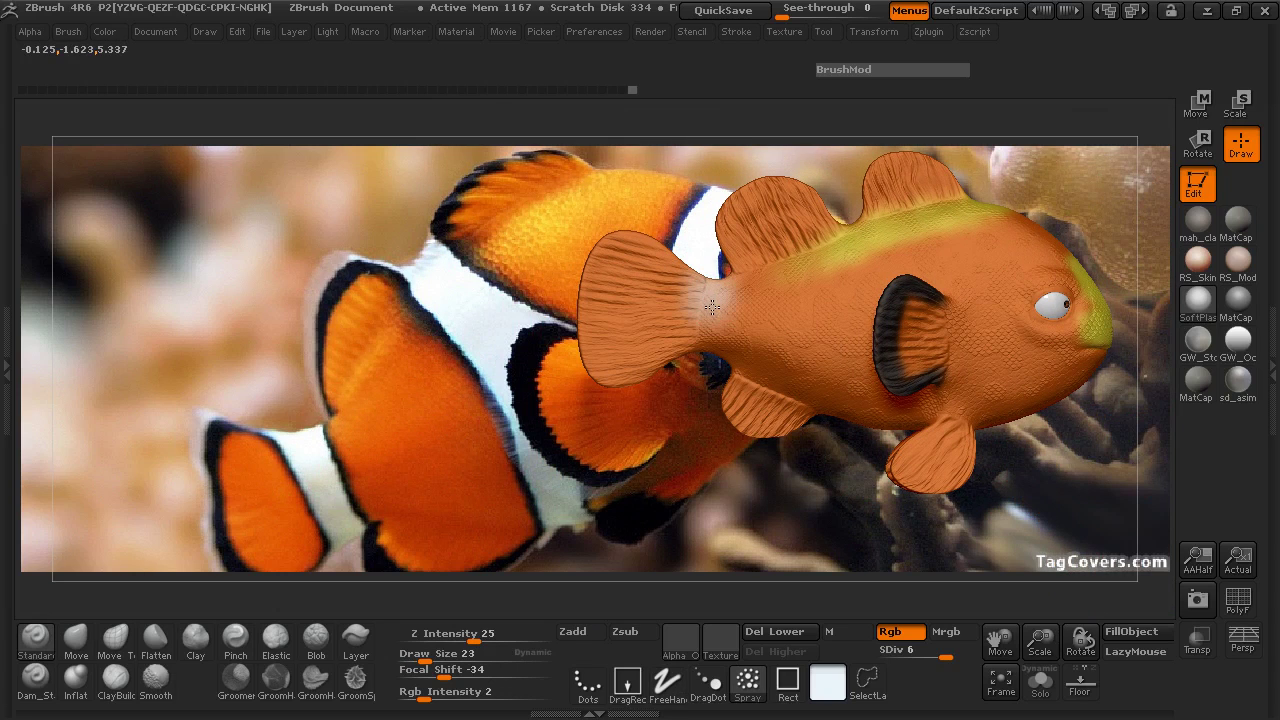
key(ctrl+z)
ctrl+right_drag(722, 333, 731, 285)
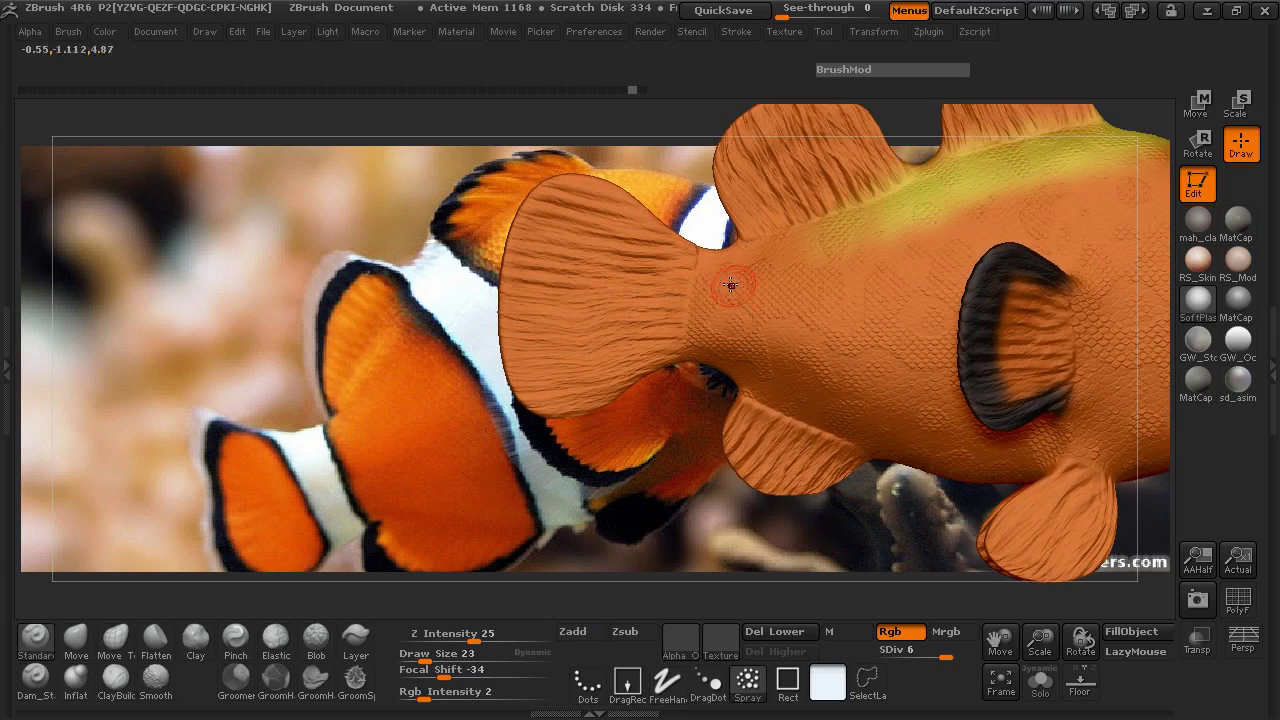
drag(710, 257, 702, 342)
right_drag(702, 342, 574, 391)
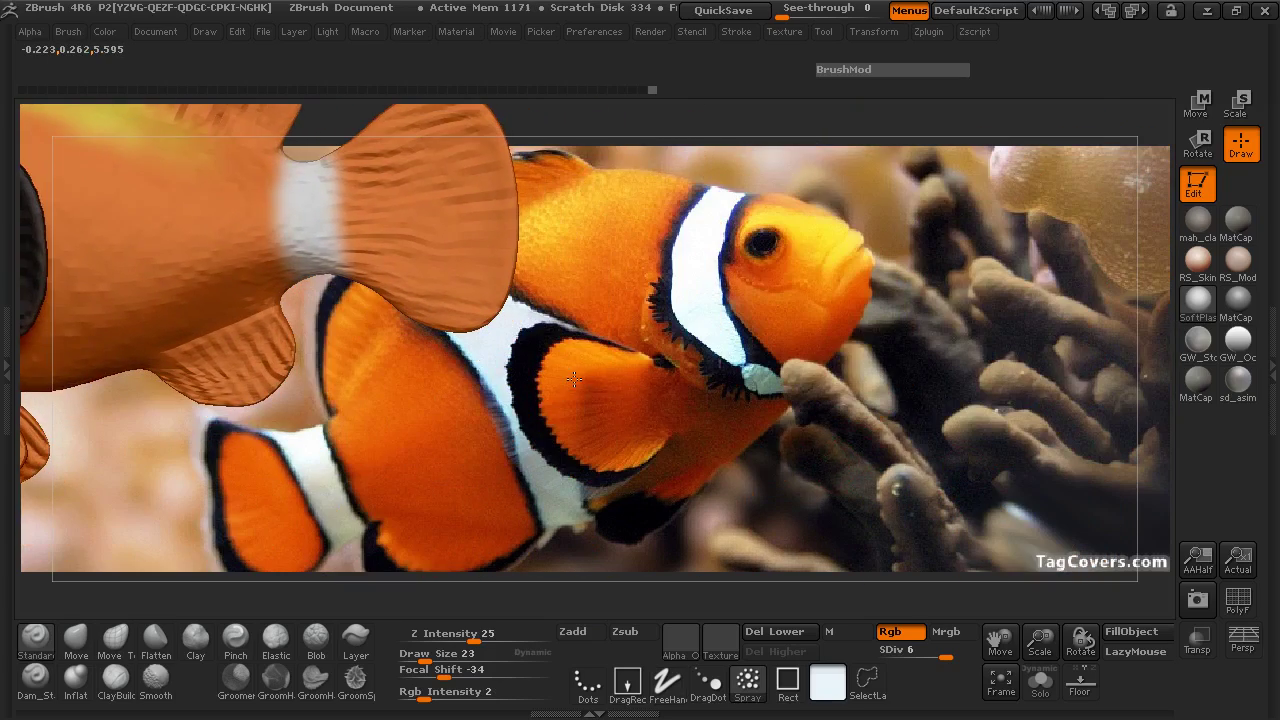
- Sample orange from the photo's tail fin and brush it over the tail fin and both dorsal fins
key(space)
drag(383, 487, 244, 522)
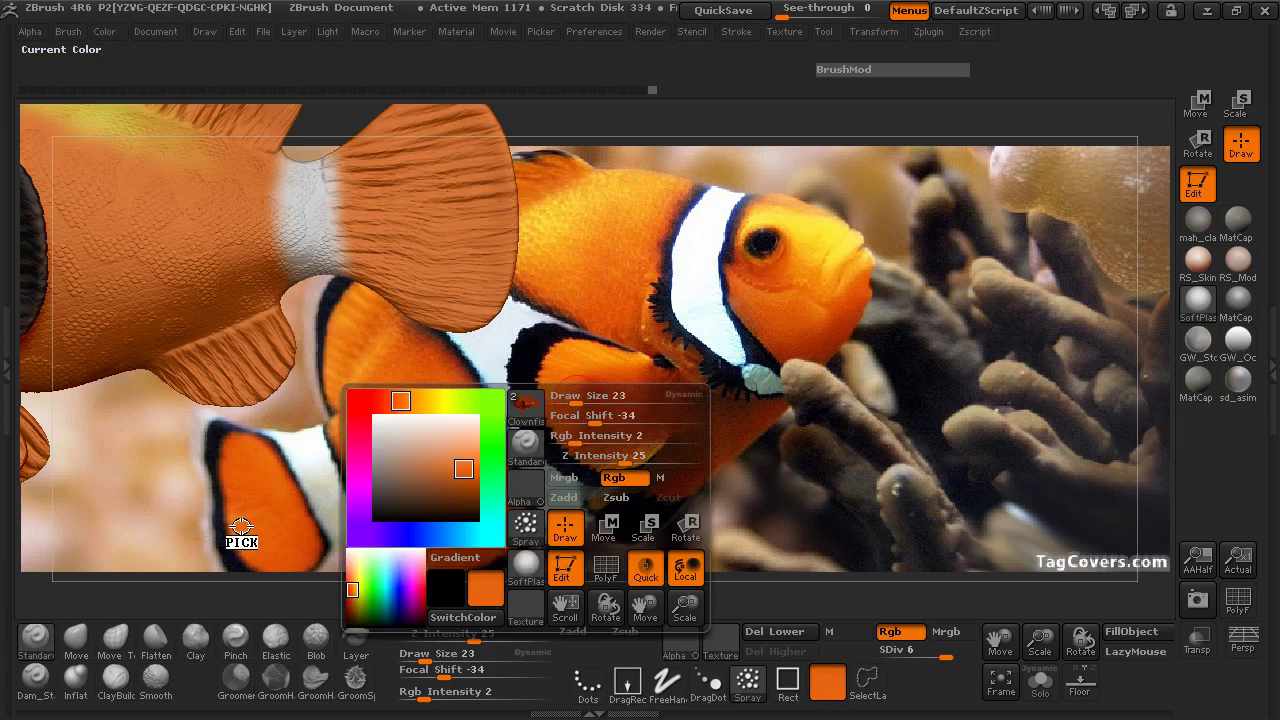
drag(186, 278, 200, 290)
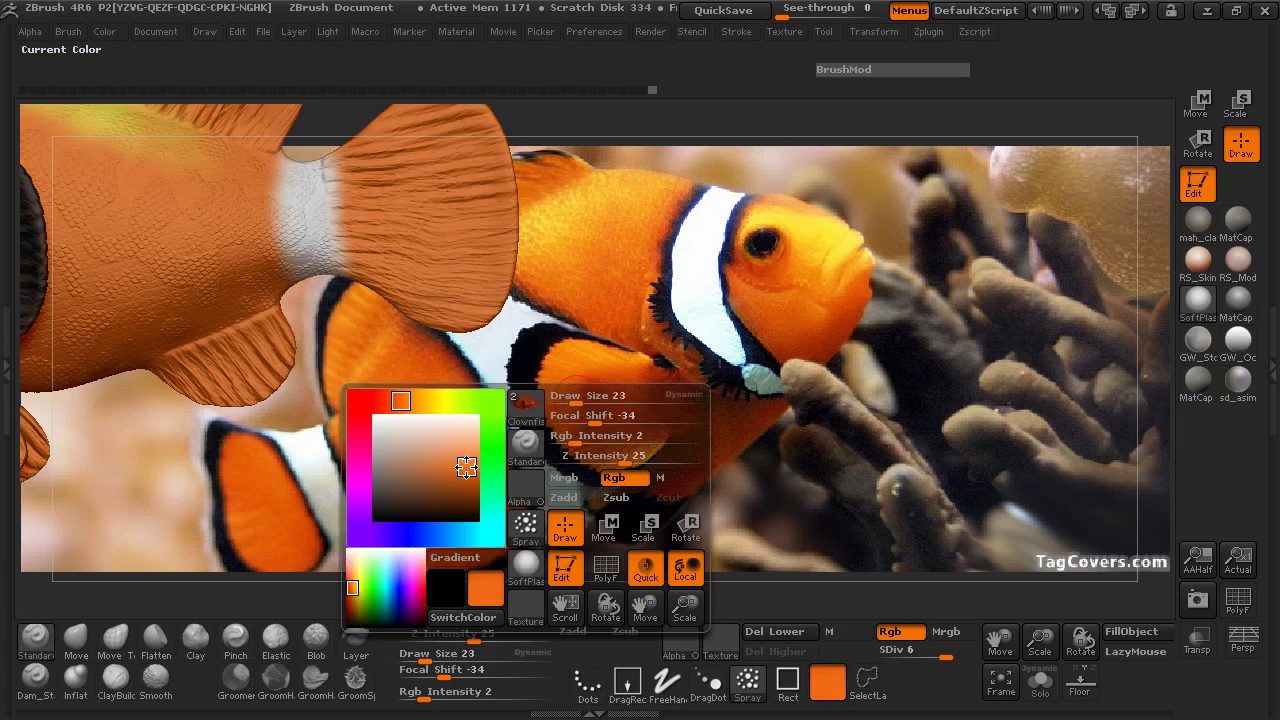
drag(677, 251, 450, 277)
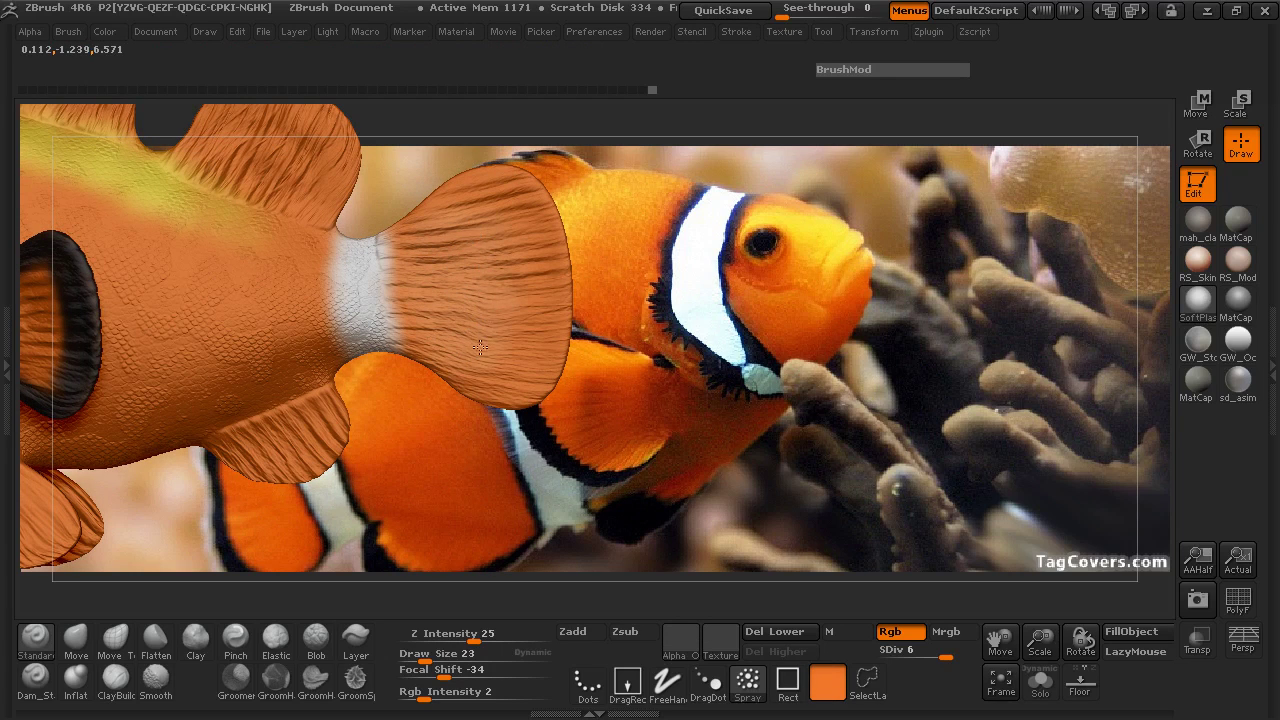
drag(697, 318, 681, 342)
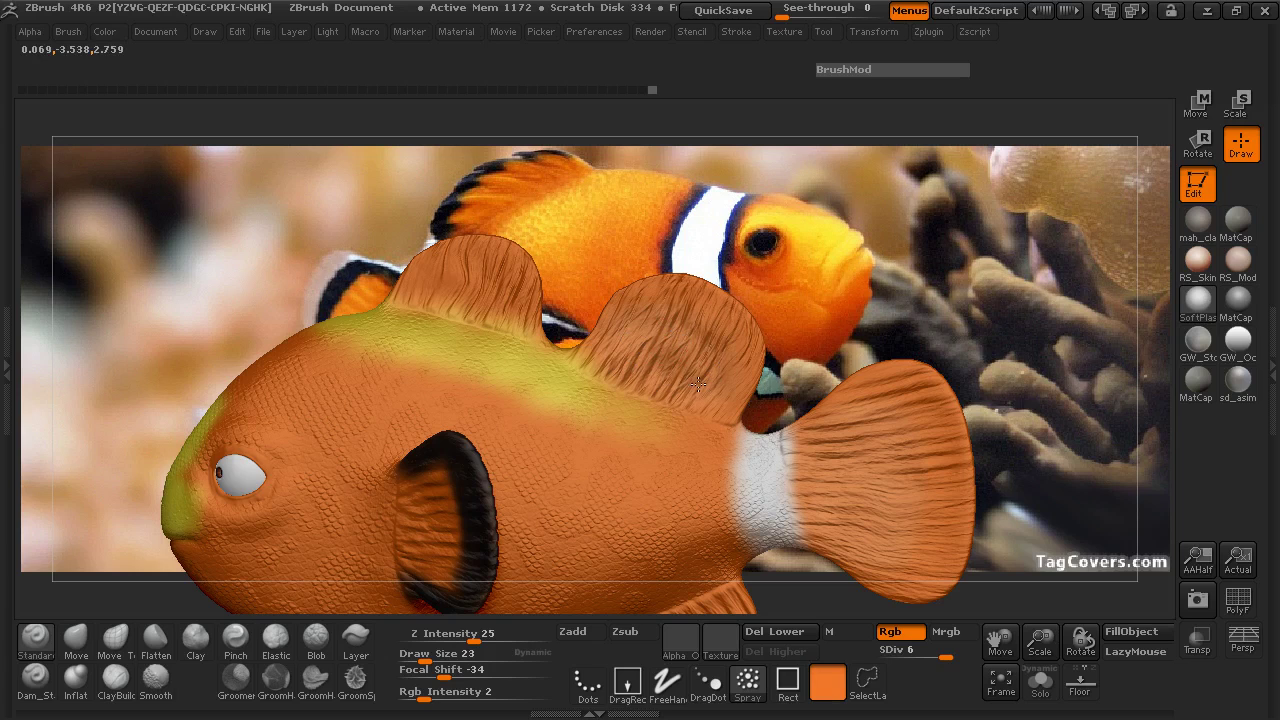
drag(831, 256, 471, 299)
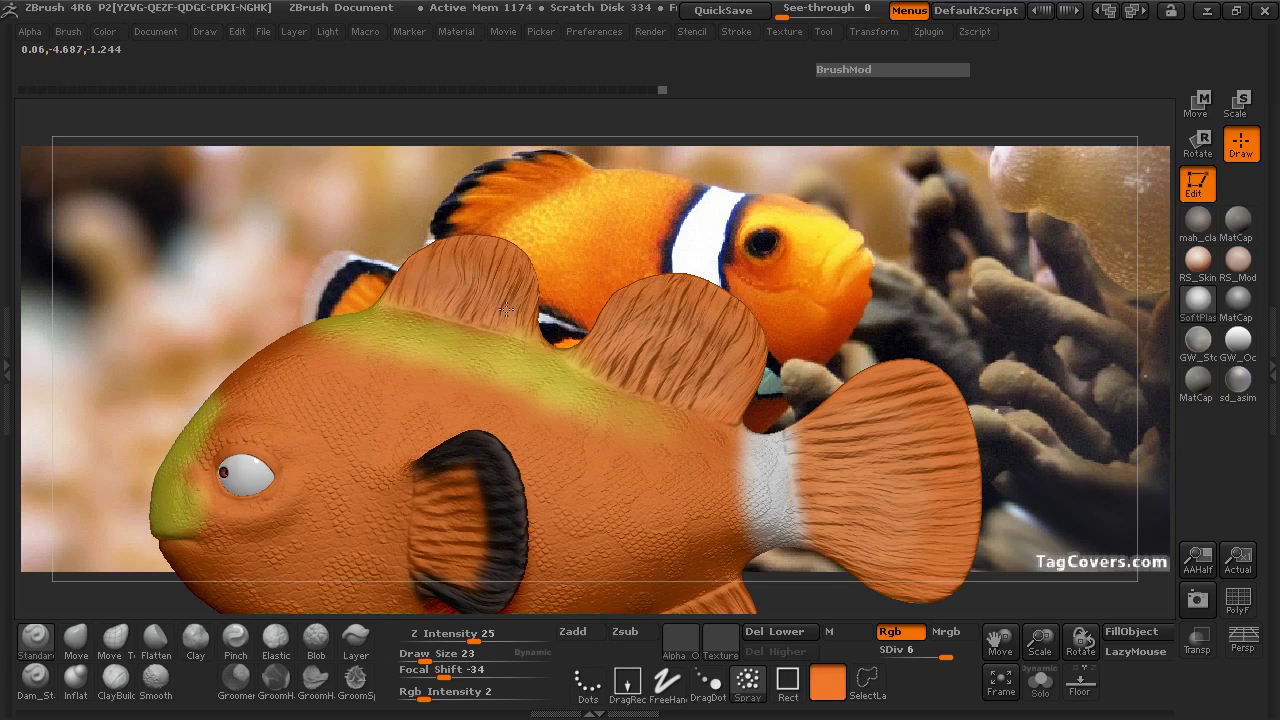
drag(940, 330, 537, 374)
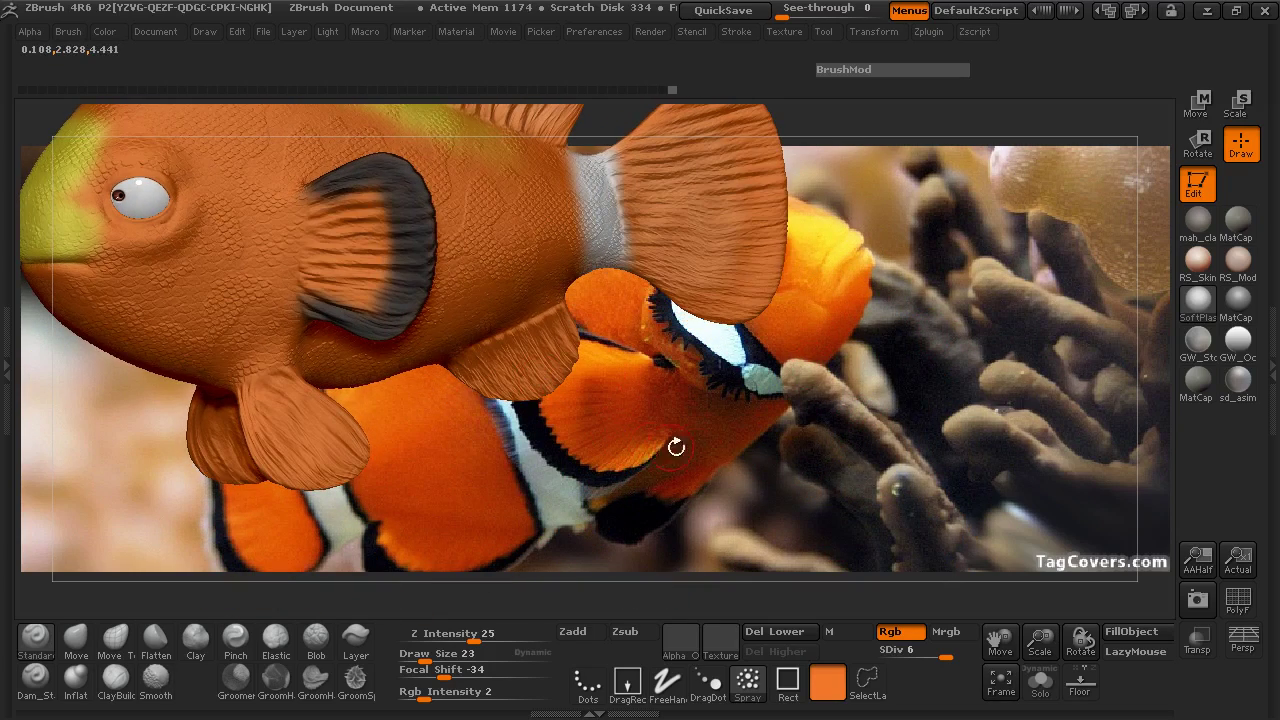
- Pick a deeper orange, set Draw Size to 30, and brush it over the inner part of the pectoral fin
key(space)
key(space)
drag(848, 482, 639, 460)
alt+drag(784, 475, 841, 515)
key(space)
drag(390, 262, 396, 262)
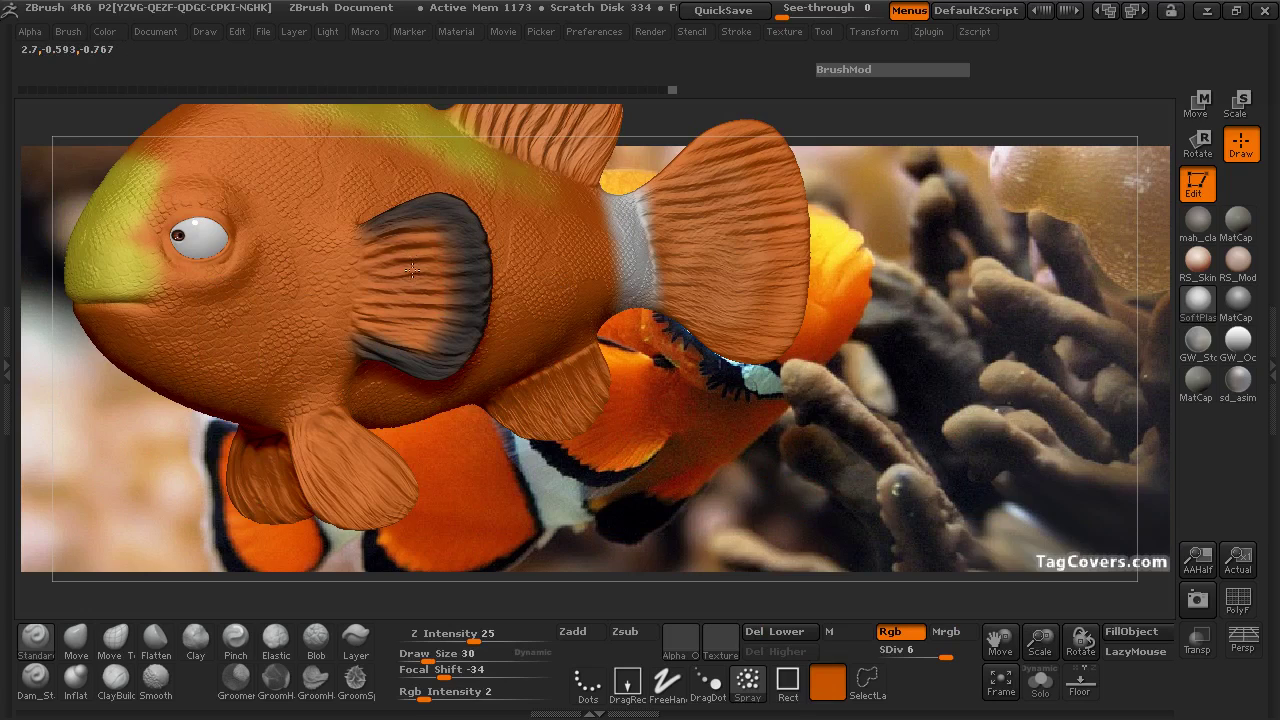
mouse_move(668, 375)
mouse_down()
mouse_move(243, 434)
mouse_move(330, 426)
mouse_move(344, 410)
mouse_move(318, 440)
mouse_move(520, 430)
mouse_move(400, 443)
mouse_move(464, 448)
mouse_move(322, 452)
mouse_move(592, 457)
mouse_up()
- Pick white and paint a broad curved band behind the eye from the top of the head to the throat
key(space)
mouse_move(469, 435)
mouse_down()
mouse_move(457, 400)
mouse_move(465, 312)
mouse_move(417, 429)
mouse_move(593, 408)
mouse_move(841, 228)
mouse_up()
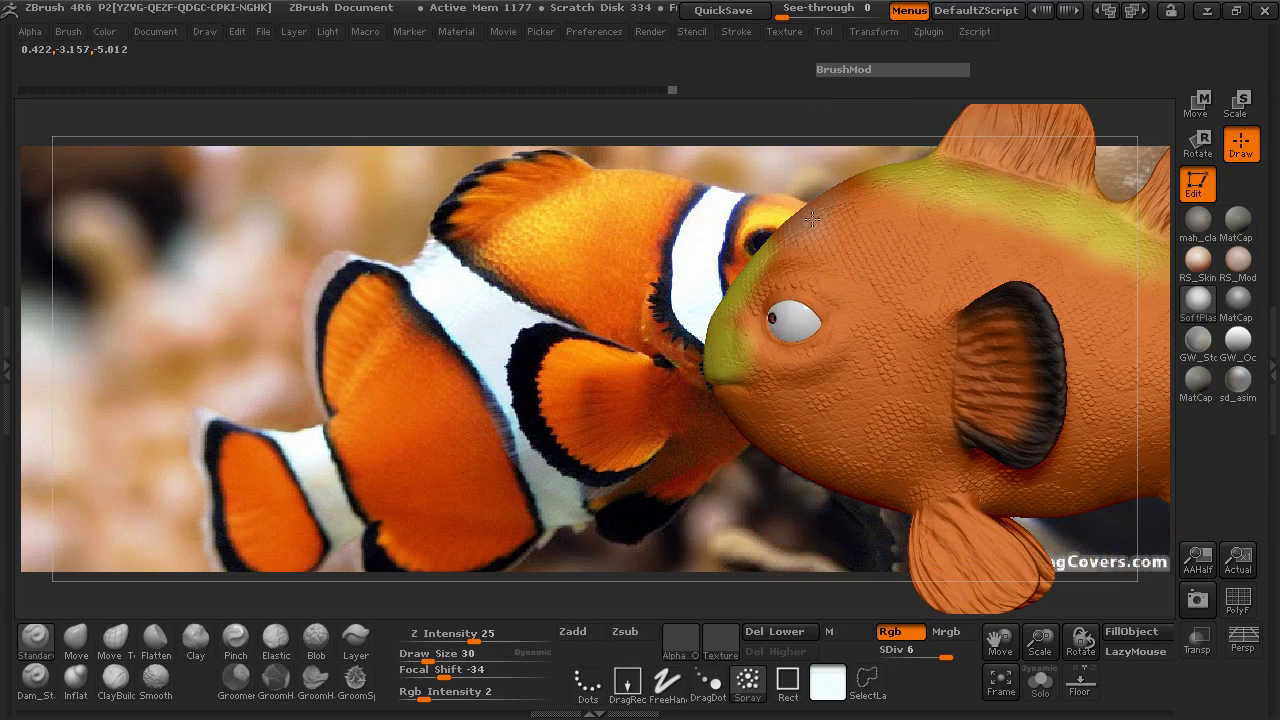
drag(842, 394, 778, 453)
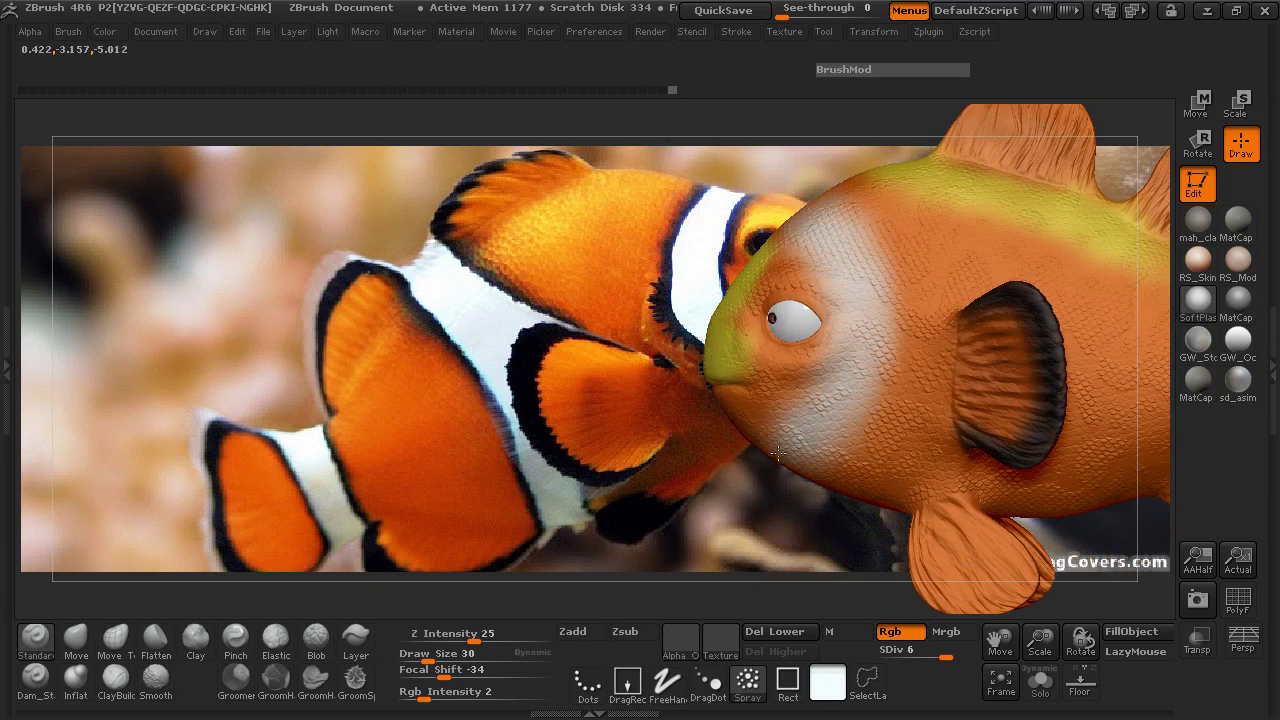
drag(682, 473, 722, 449)
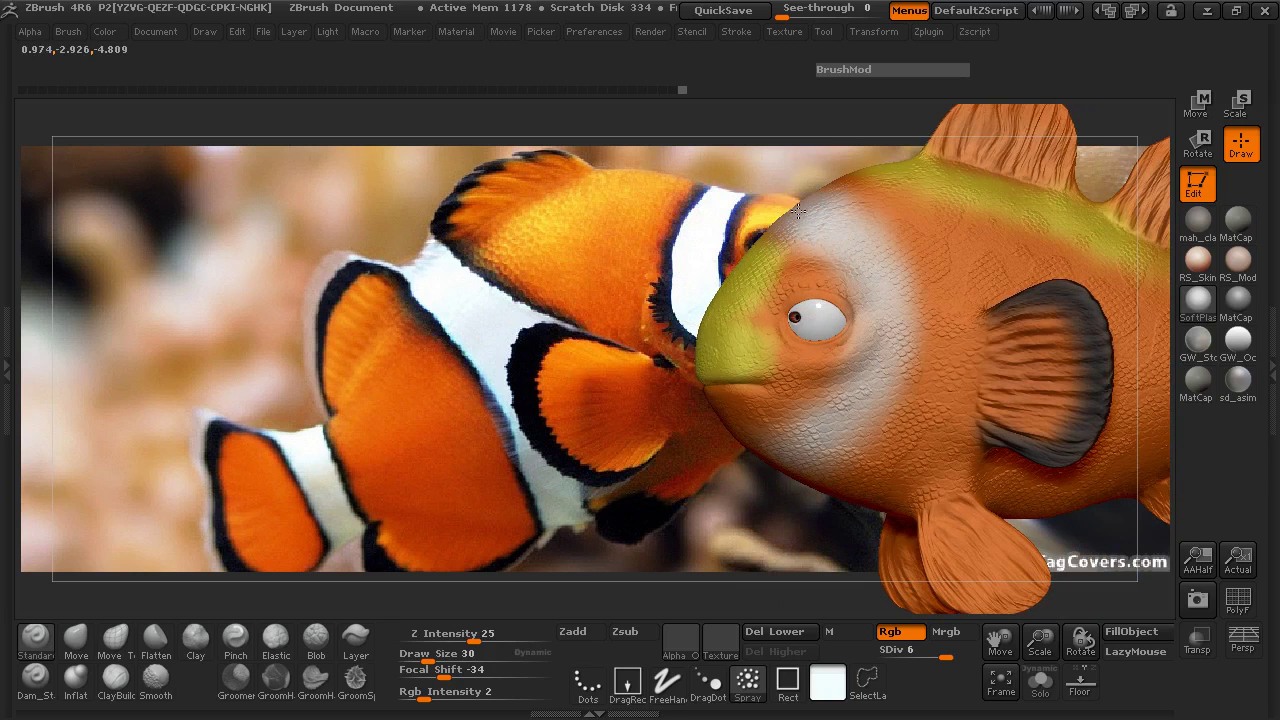
drag(639, 484, 759, 424)
- Paint a white vertical band around the middle of the body, from between the dorsal fins down to the belly
mouse_move(988, 403)
mouse_down()
mouse_move(1036, 435)
mouse_move(634, 405)
mouse_move(503, 375)
mouse_move(471, 386)
mouse_move(845, 203)
mouse_move(855, 150)
mouse_move(410, 213)
mouse_move(770, 203)
mouse_move(763, 359)
mouse_up()
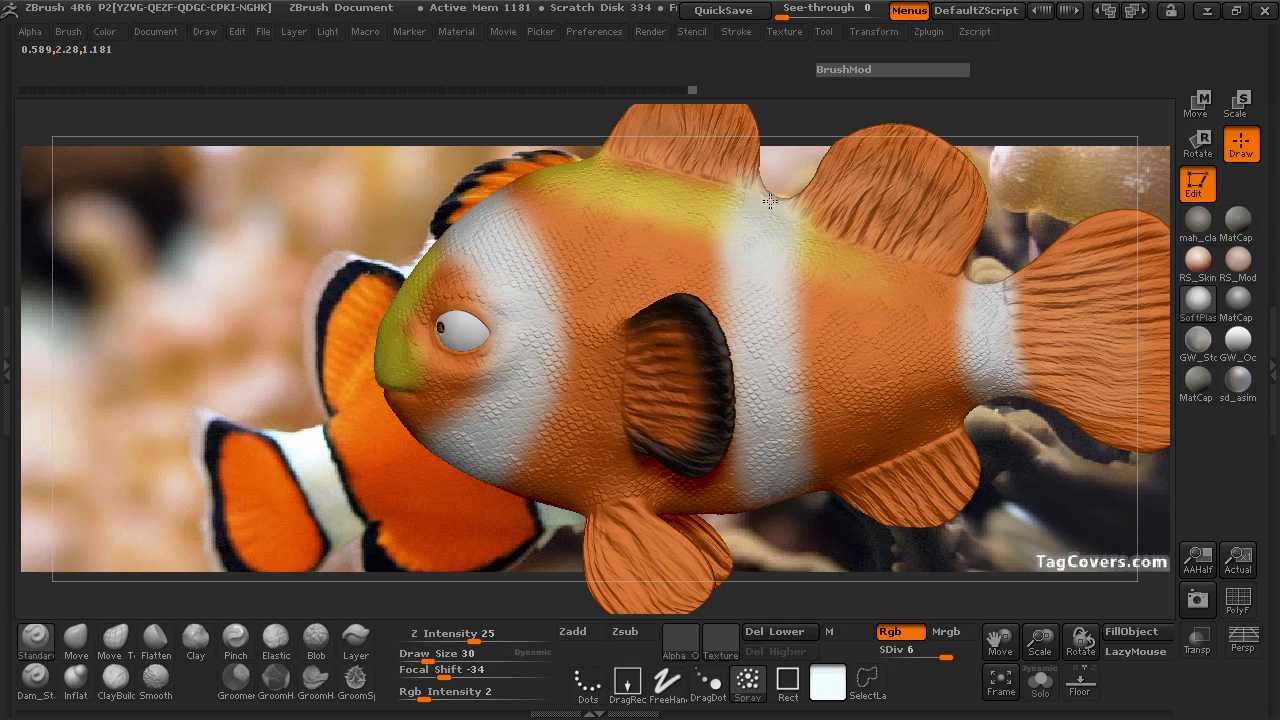
mouse_move(811, 542)
mouse_down()
mouse_move(840, 440)
mouse_move(657, 253)
mouse_up()
drag(924, 329, 516, 434)
- Sample a pale beige near the photo's fin rim, set Draw Size to 14, and paint the rear dorsal fin's outer edge
key(space)
drag(360, 490, 352, 266)
alt+drag(445, 206, 426, 359)
key(space)
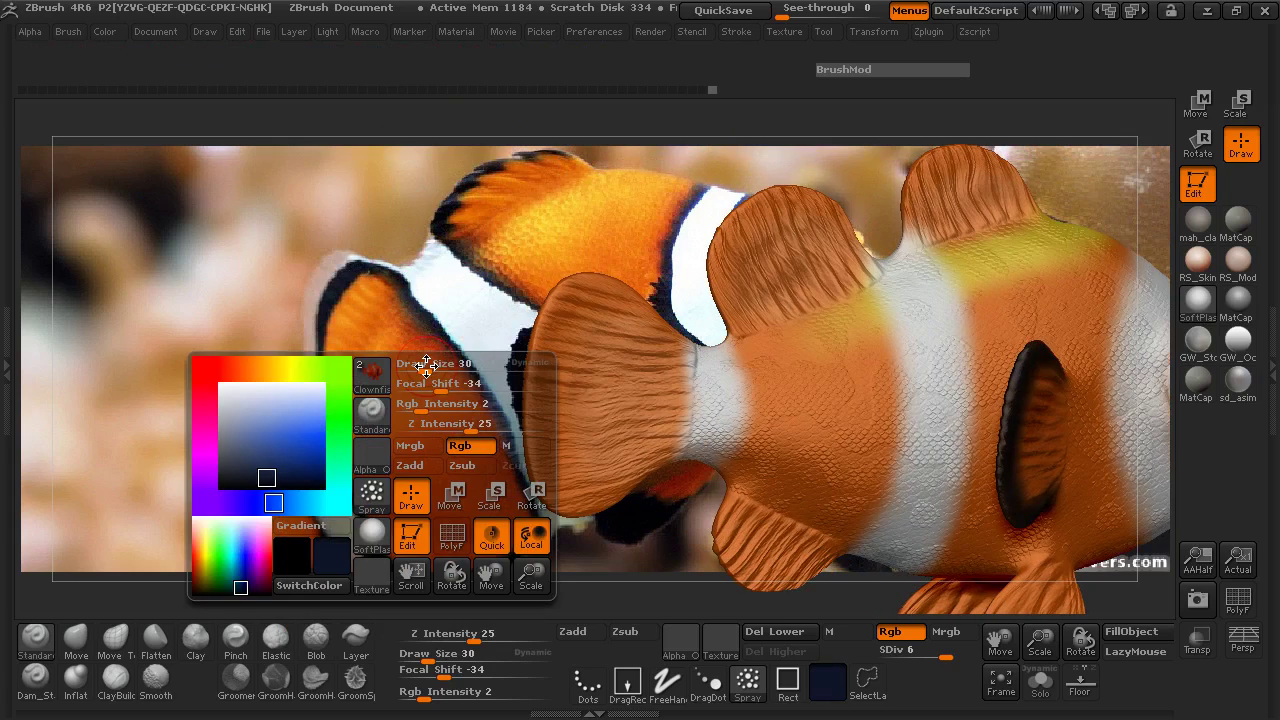
drag(320, 410, 328, 272)
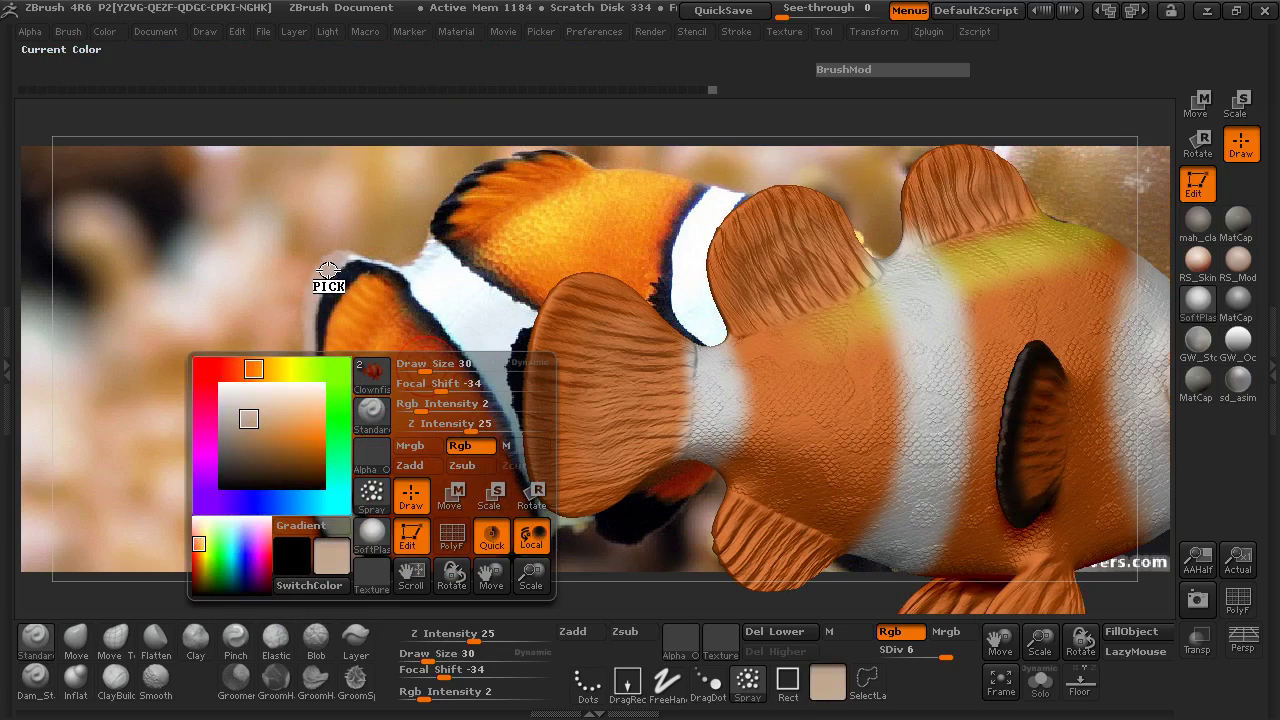
drag(414, 237, 685, 262)
key(space)
drag(768, 270, 782, 273)
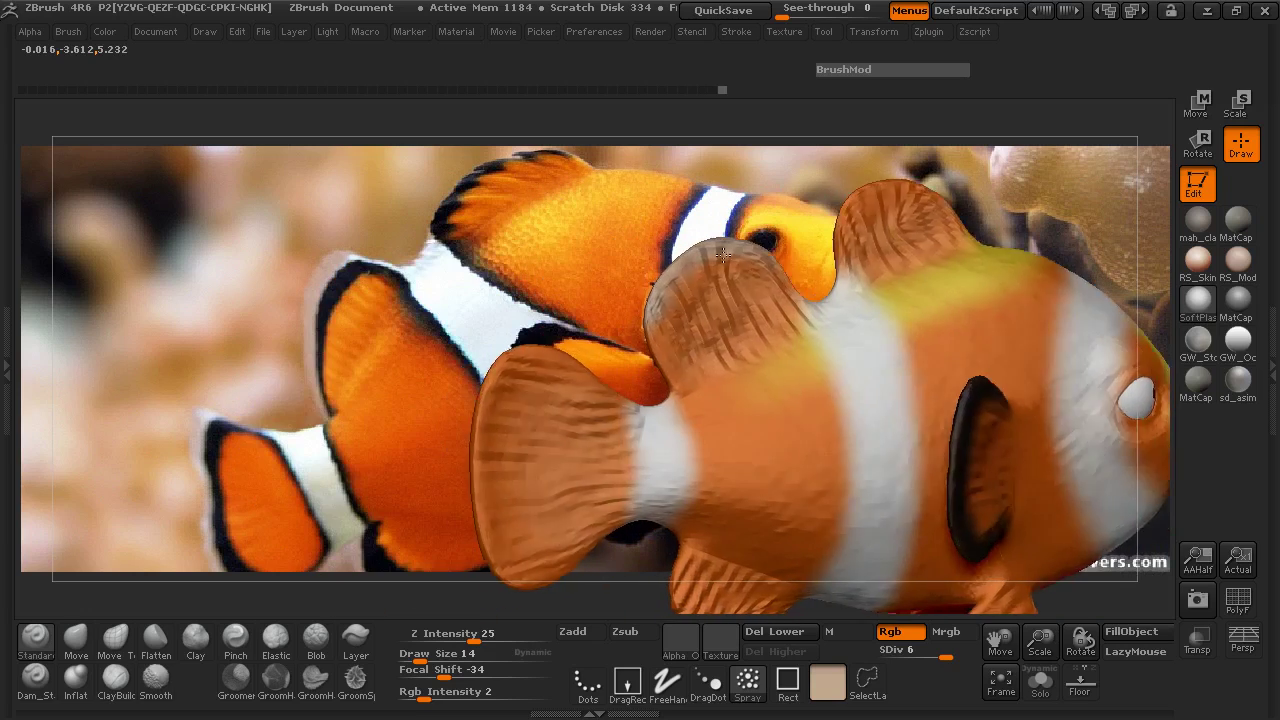
drag(723, 255, 620, 292)
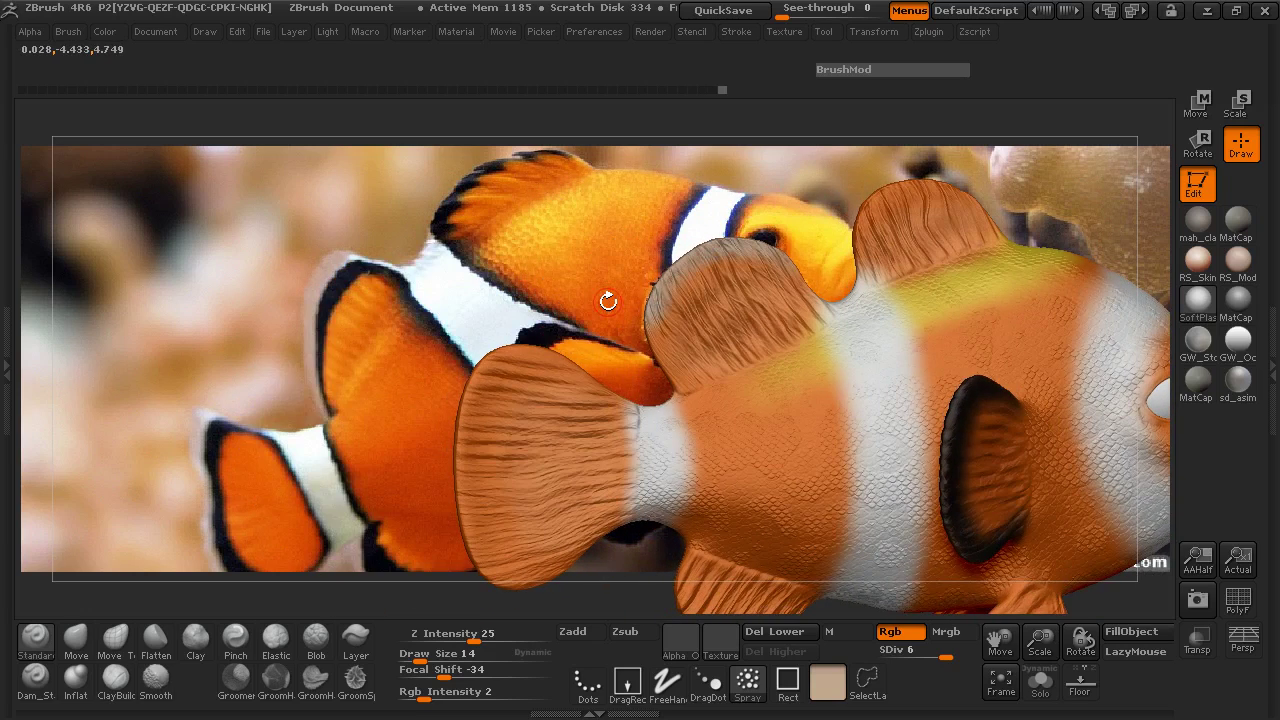
- Pick black, set Draw Size to 9, and outline the body-side border of the white tail band
key(space)
drag(490, 345, 450, 224)
alt+drag(587, 326, 562, 232)
drag(652, 310, 658, 337)
key(space)
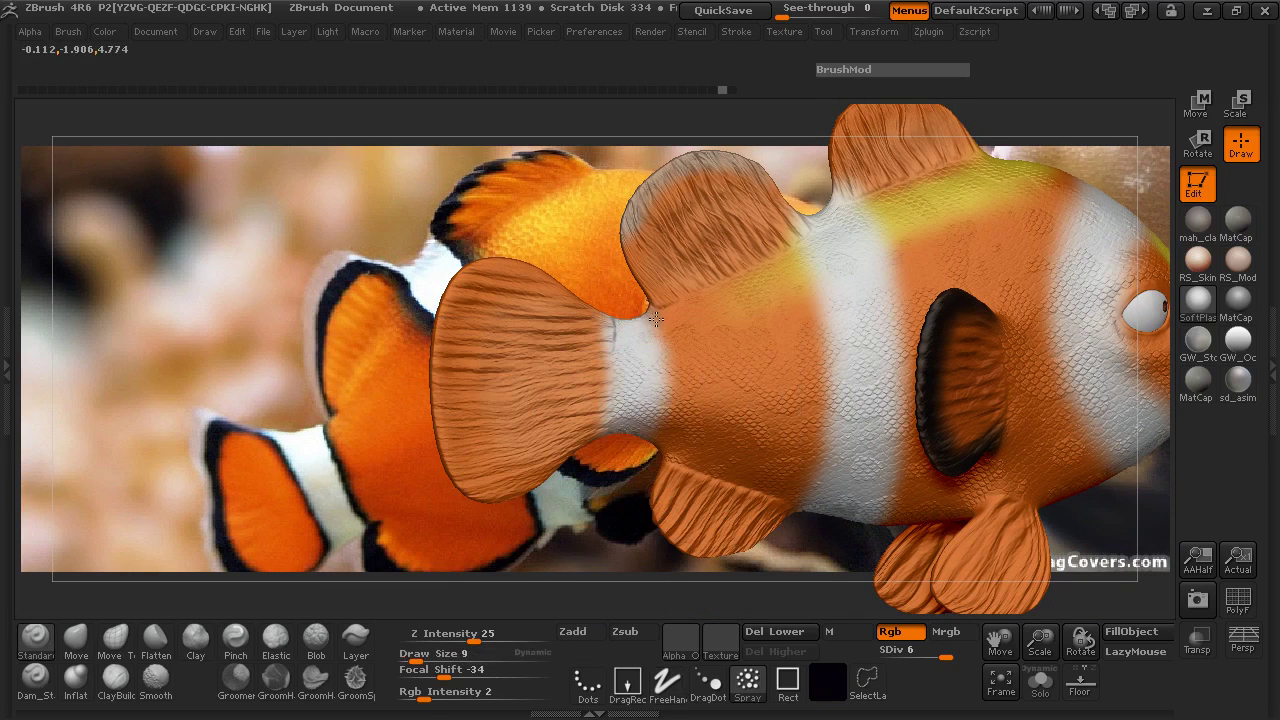
drag(648, 448, 651, 444)
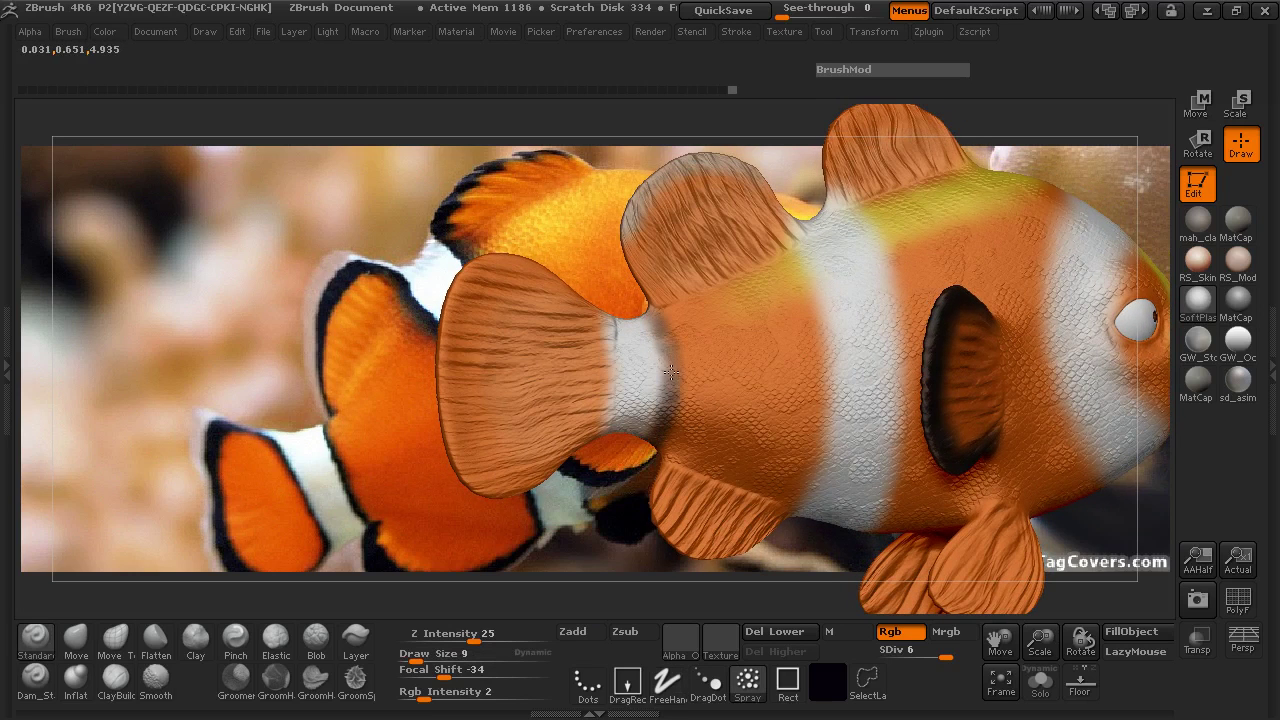
- Finish the black outline on the white tail band's body side and outline its tail-fin border in black
drag(670, 355, 664, 424)
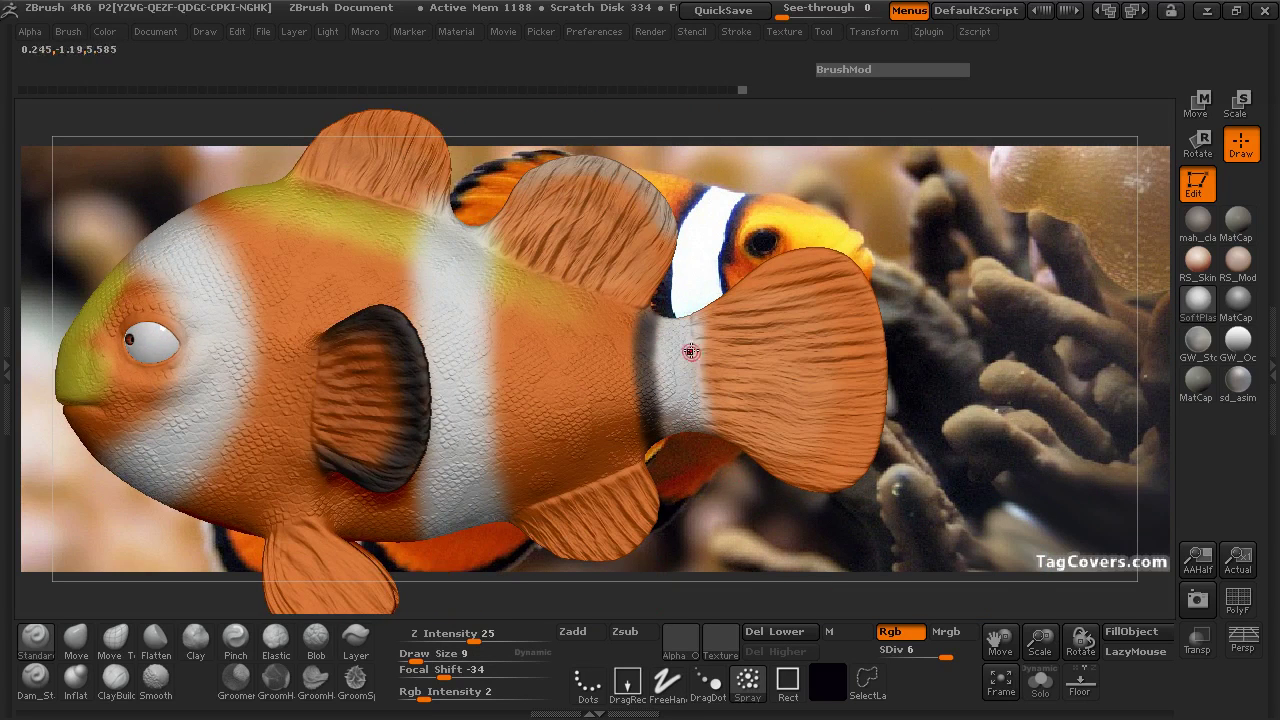
mouse_move(697, 328)
mouse_down()
mouse_move(710, 435)
mouse_move(693, 320)
mouse_move(703, 381)
mouse_up()
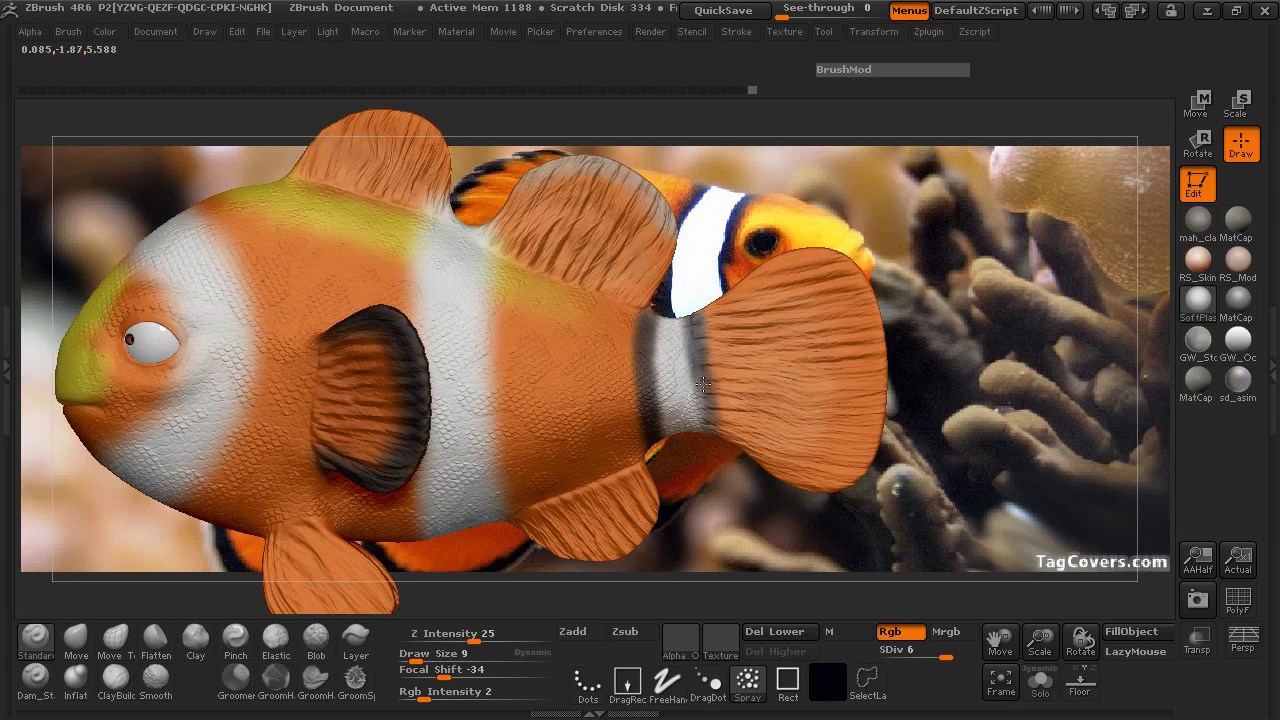
drag(707, 428, 697, 362)
drag(689, 314, 707, 430)
drag(710, 475, 696, 375)
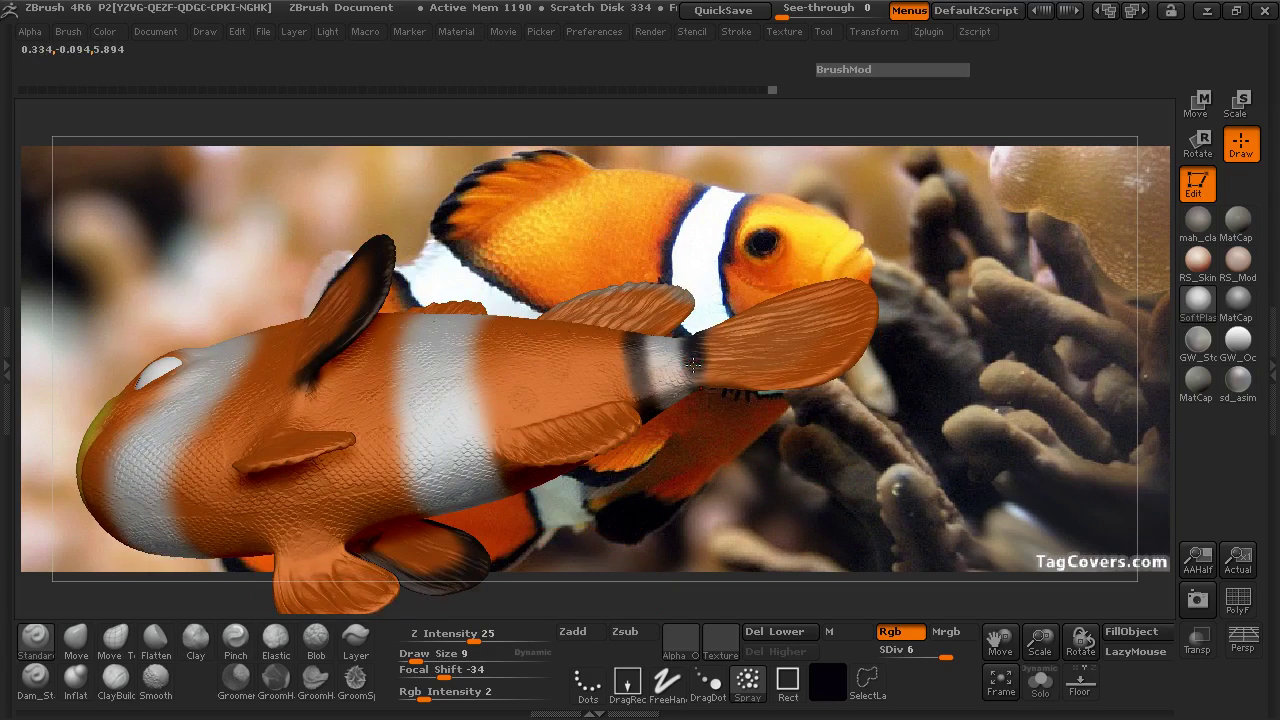
drag(726, 248, 883, 448)
drag(403, 426, 457, 420)
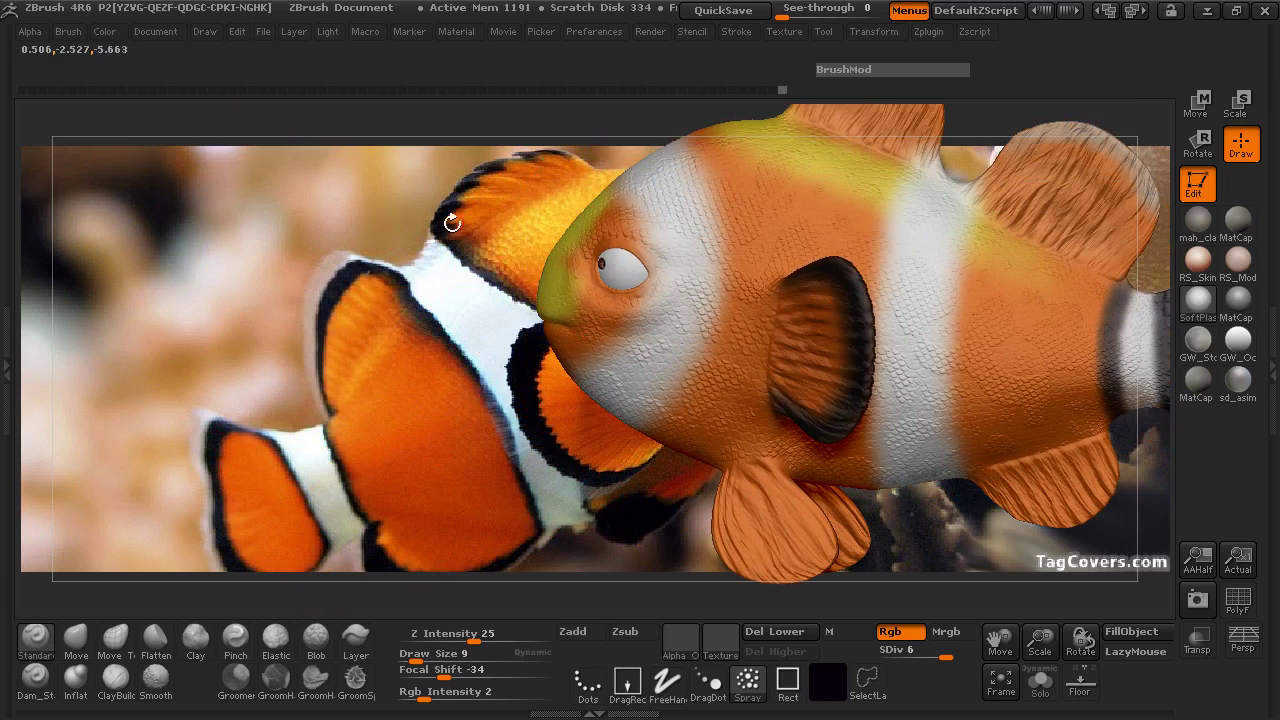
- Set Draw Size to 11 and outline the rear border of the white head band in black
alt+drag(466, 217, 604, 298)
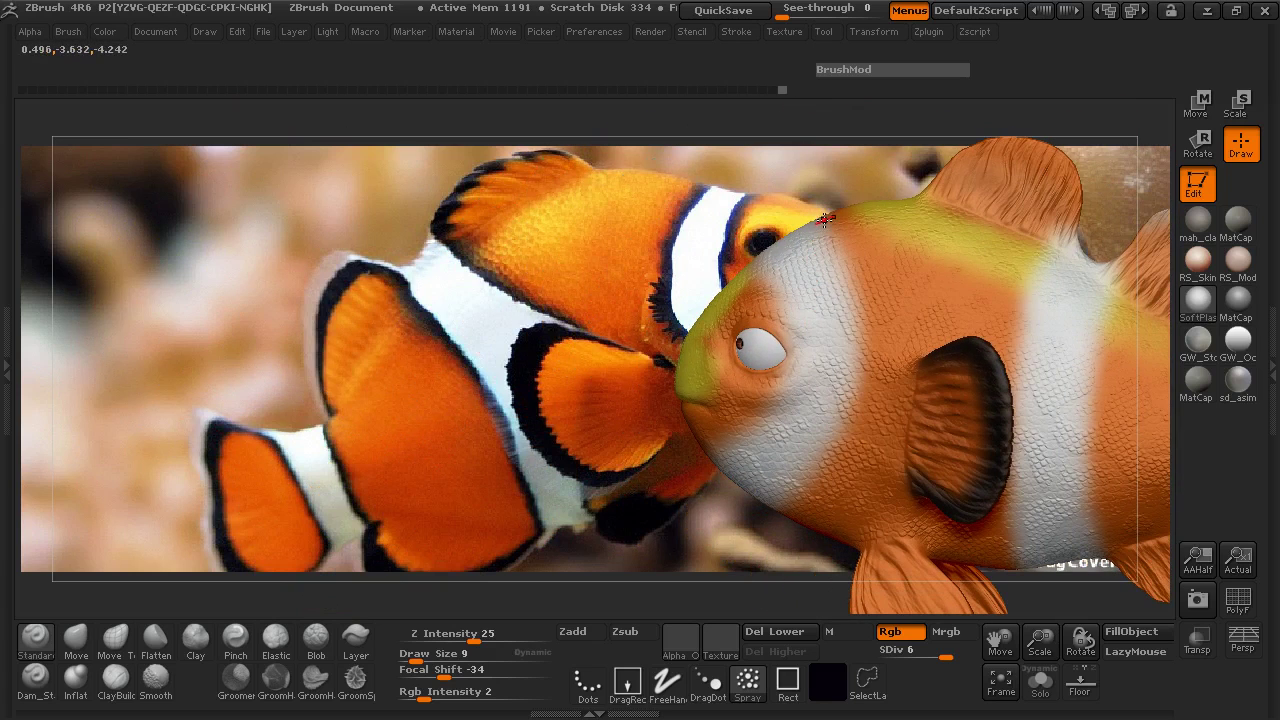
drag(841, 252, 856, 389)
key(ctrl+z)
key(space)
click(838, 247)
key(space)
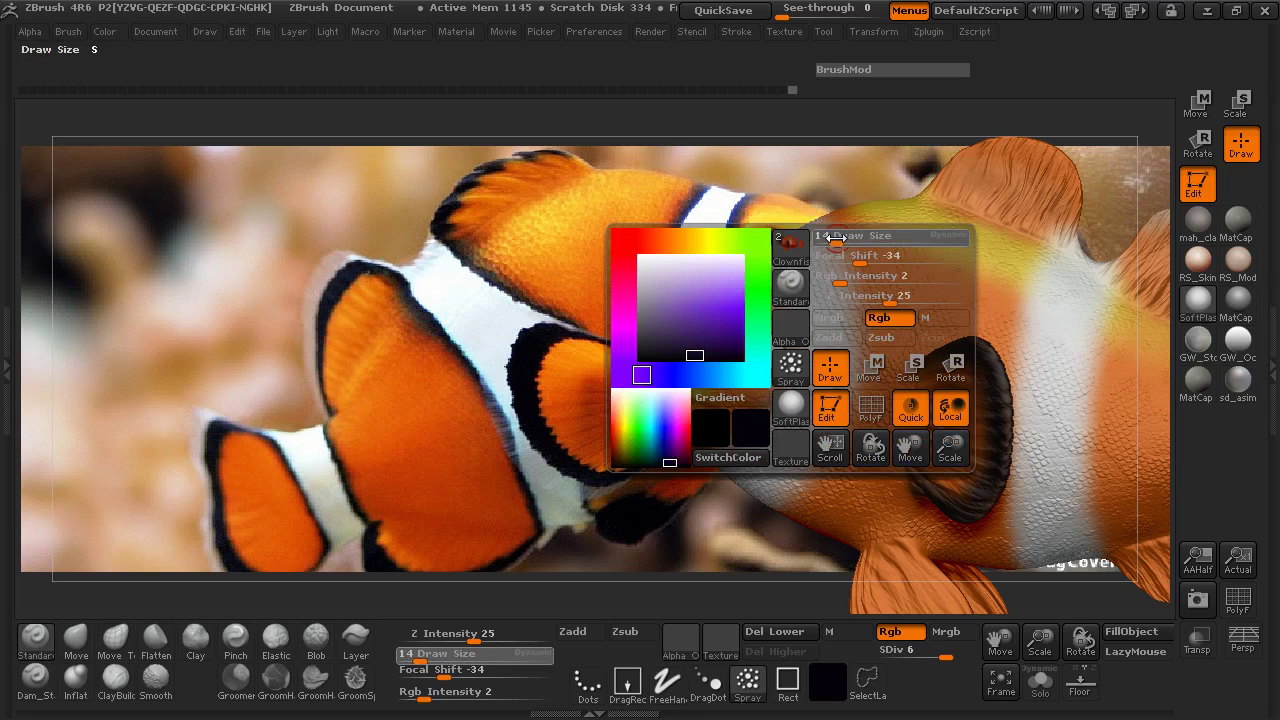
mouse_move(833, 241)
mouse_down()
mouse_move(859, 350)
mouse_move(855, 398)
mouse_move(819, 480)
mouse_move(757, 527)
mouse_up()
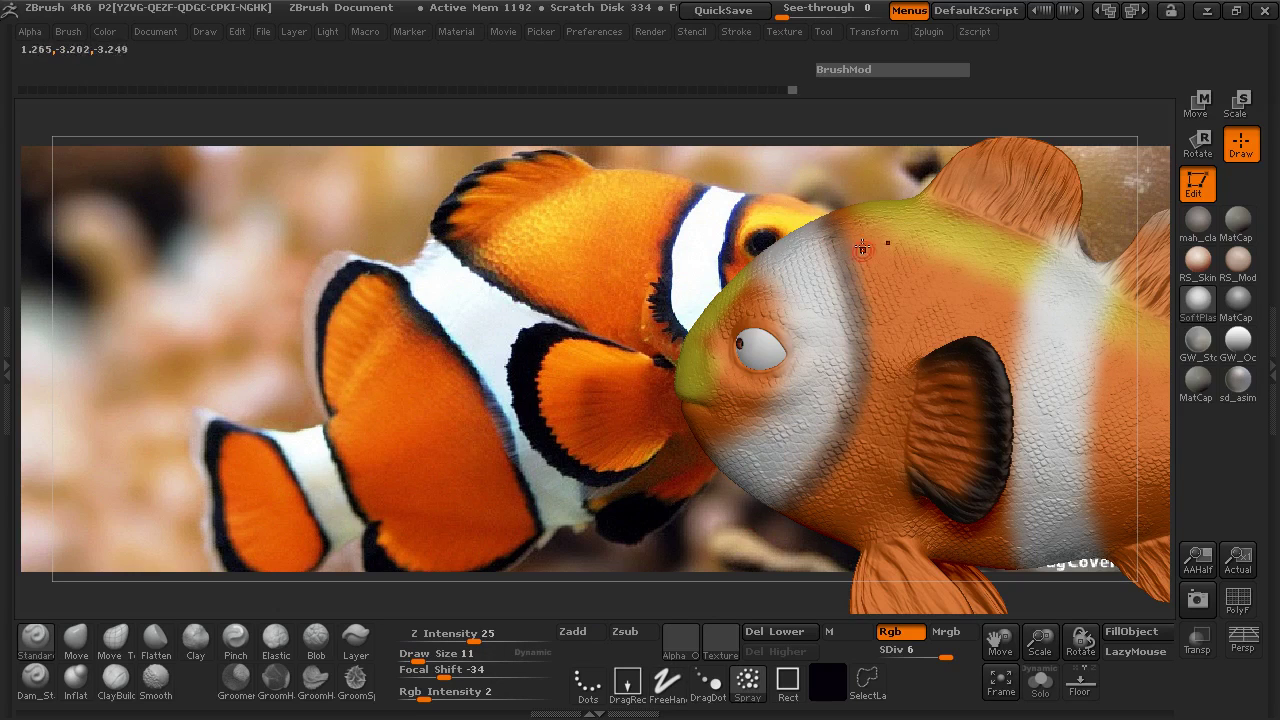
drag(760, 216, 768, 248)
drag(825, 206, 864, 339)
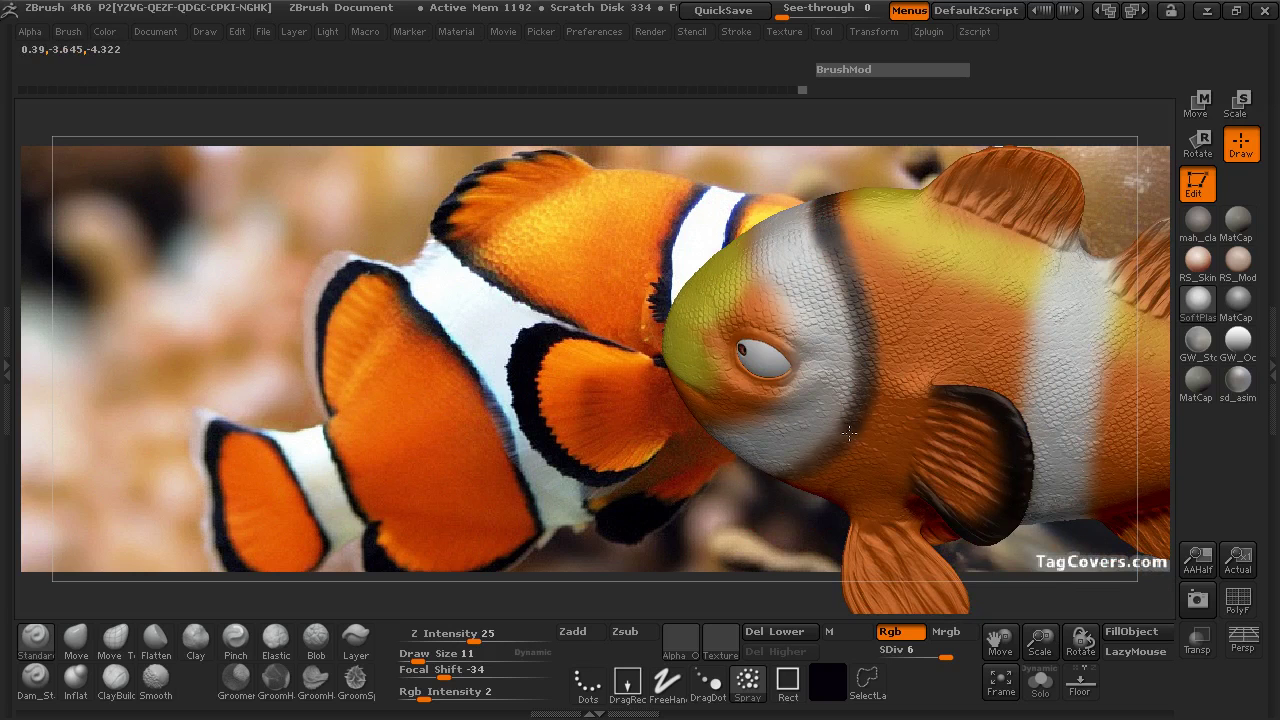
- Carry the head band's black rear outline under the throat and outline its front border around the eye
drag(649, 516, 690, 435)
mouse_move(866, 389)
mouse_down()
mouse_move(760, 425)
mouse_move(889, 379)
mouse_up()
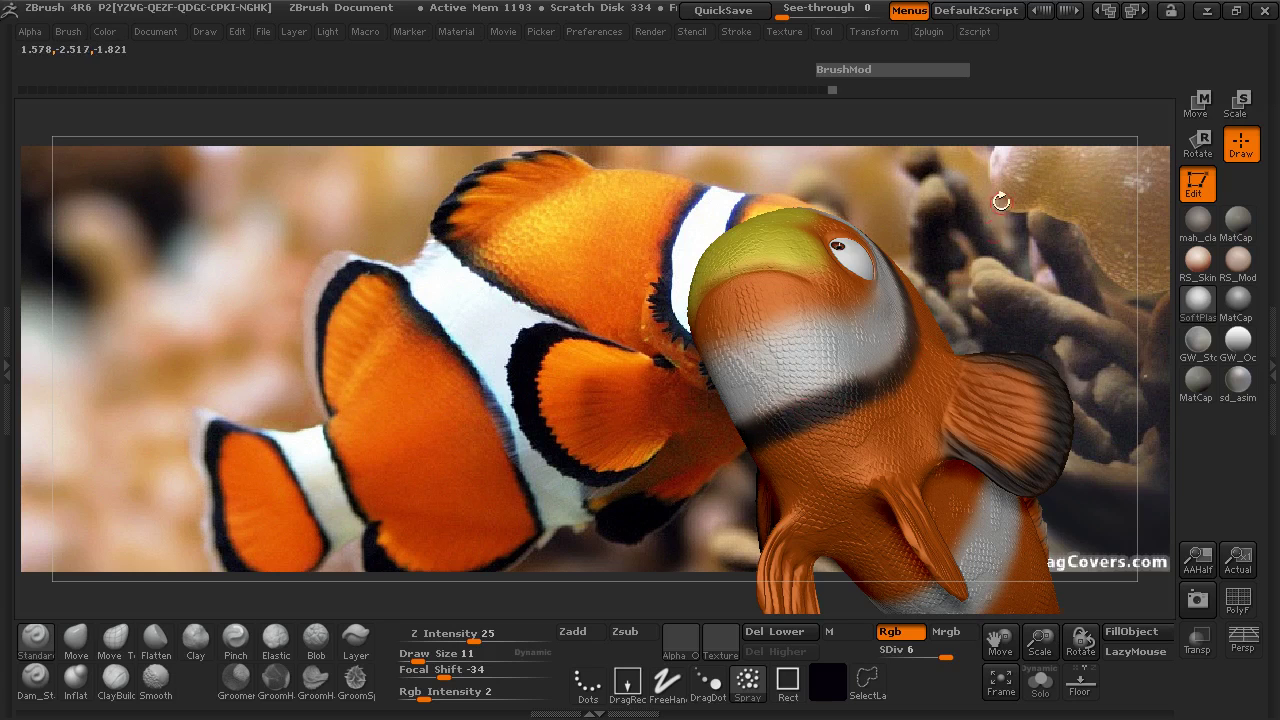
drag(999, 220, 942, 290)
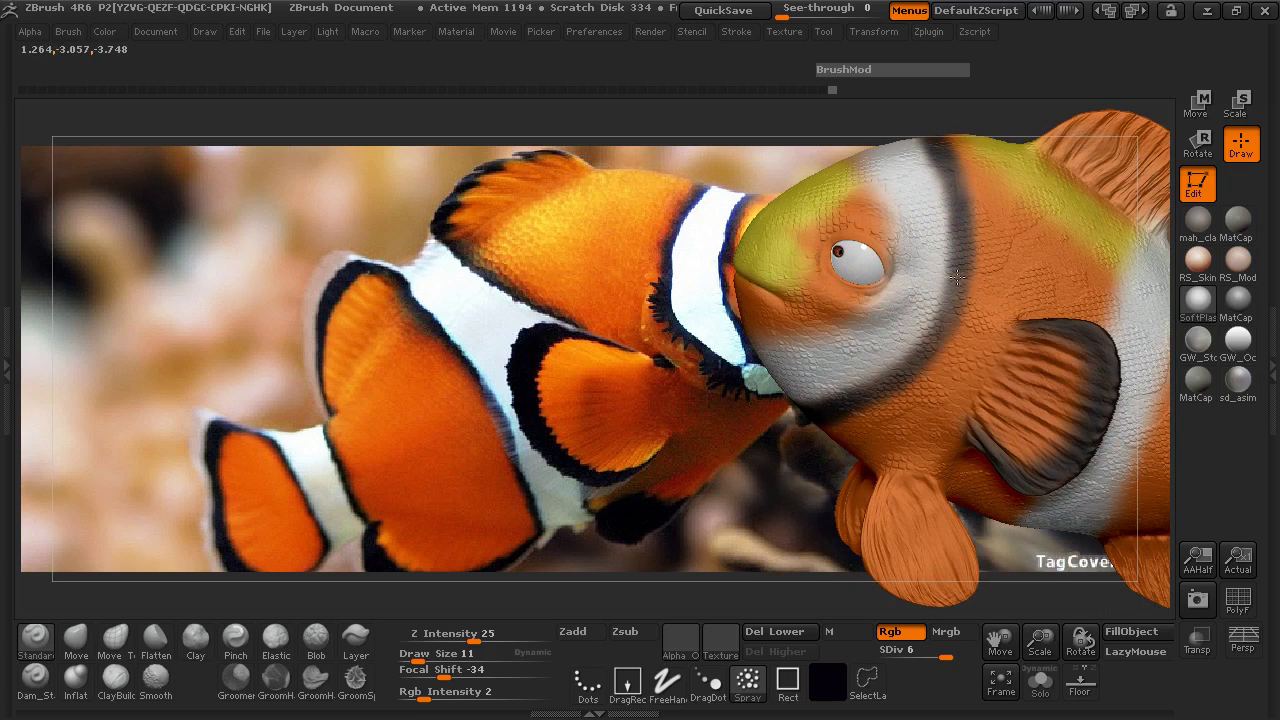
drag(786, 414, 830, 248)
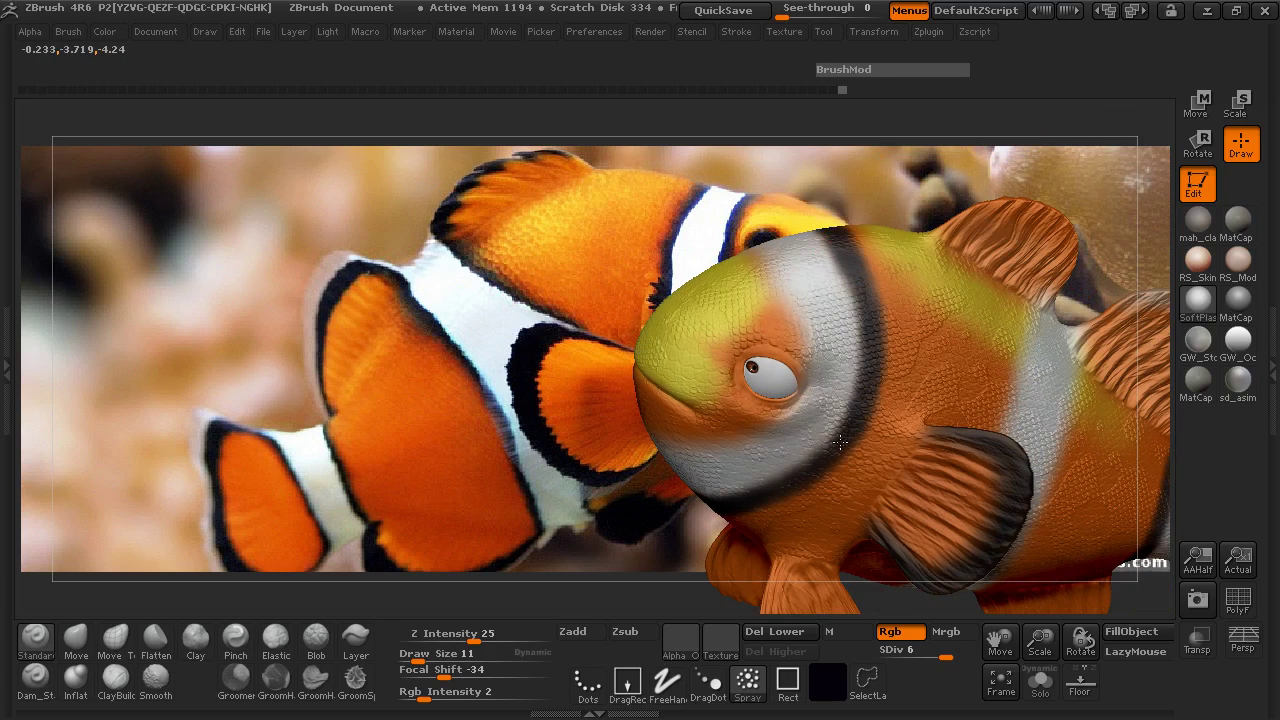
mouse_move(728, 513)
mouse_down()
mouse_move(528, 452)
mouse_move(423, 360)
mouse_move(450, 312)
mouse_move(650, 243)
mouse_move(712, 288)
mouse_move(730, 330)
mouse_move(680, 400)
mouse_move(734, 340)
mouse_move(710, 283)
mouse_move(620, 216)
mouse_move(668, 252)
mouse_move(660, 243)
mouse_up()
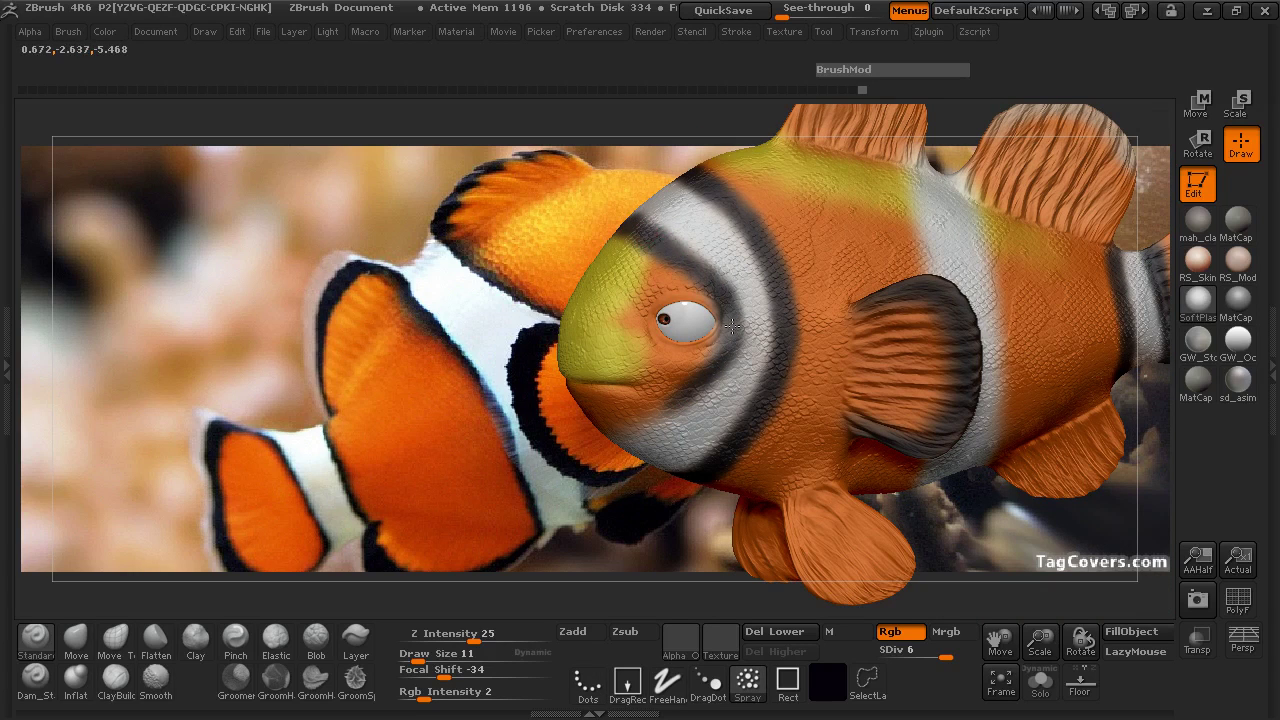
mouse_move(502, 450)
mouse_down()
mouse_move(588, 424)
mouse_move(561, 404)
mouse_move(646, 429)
mouse_up()
- Outline both borders of the middle white body band in black, from the back down and across the belly
mouse_move(552, 402)
mouse_down()
mouse_move(646, 428)
mouse_move(545, 394)
mouse_move(660, 432)
mouse_move(560, 405)
mouse_move(398, 399)
mouse_move(240, 329)
mouse_move(42, 302)
mouse_up()
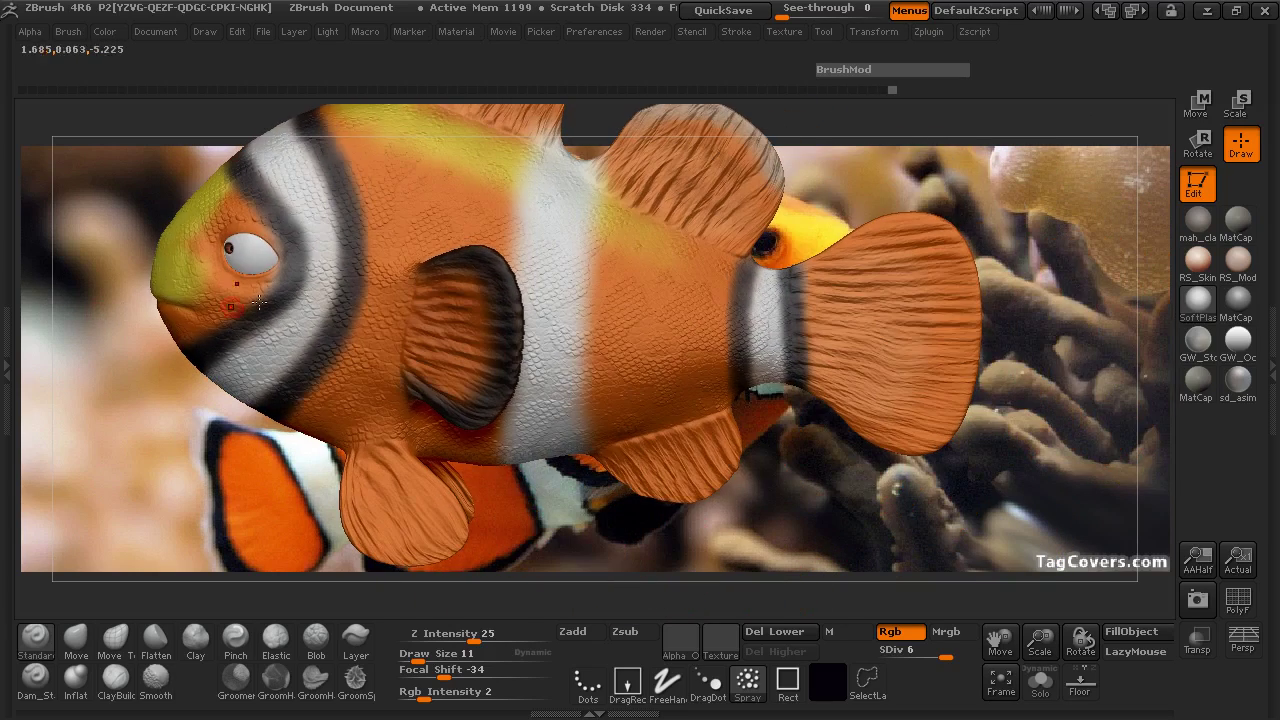
drag(600, 168, 591, 376)
drag(583, 496, 640, 490)
mouse_move(548, 136)
mouse_down()
mouse_move(502, 262)
mouse_move(512, 444)
mouse_move(508, 188)
mouse_move(514, 234)
mouse_up()
mouse_move(526, 181)
mouse_down()
mouse_move(492, 300)
mouse_move(490, 368)
mouse_move(509, 429)
mouse_up()
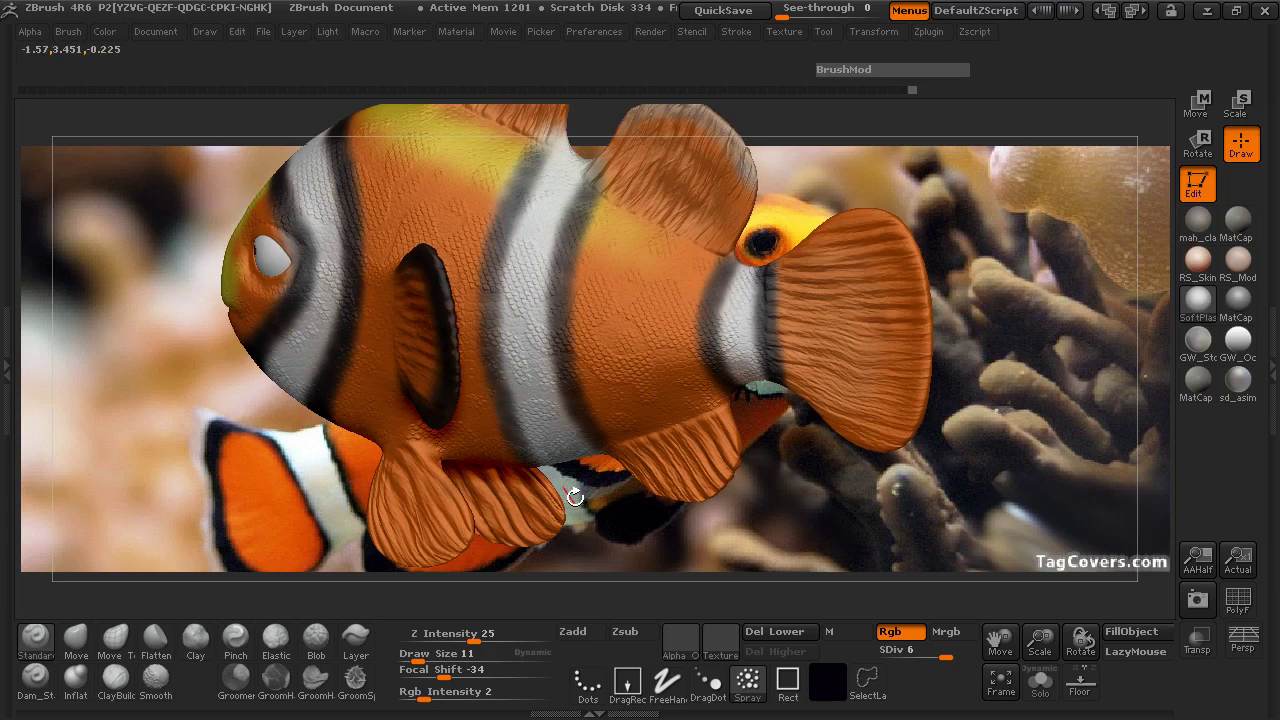
mouse_move(528, 168)
mouse_down()
mouse_move(494, 298)
mouse_move(499, 391)
mouse_up()
drag(542, 478, 505, 363)
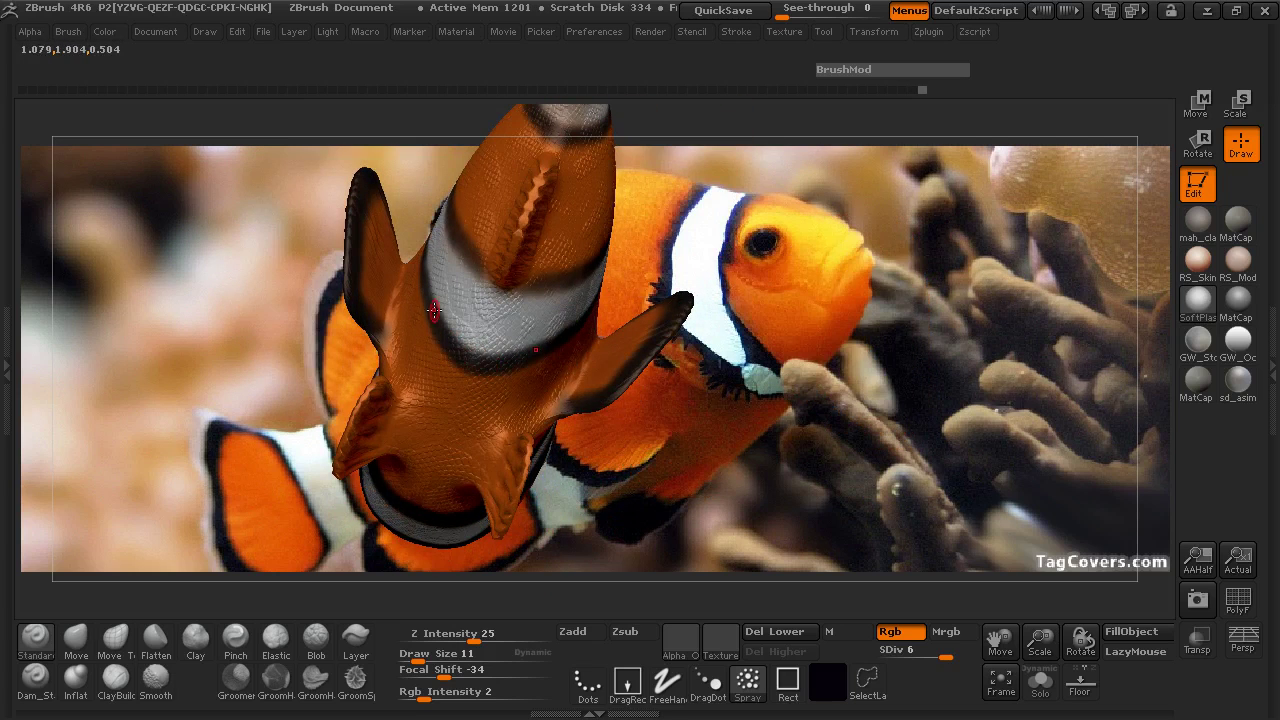
drag(487, 362, 531, 336)
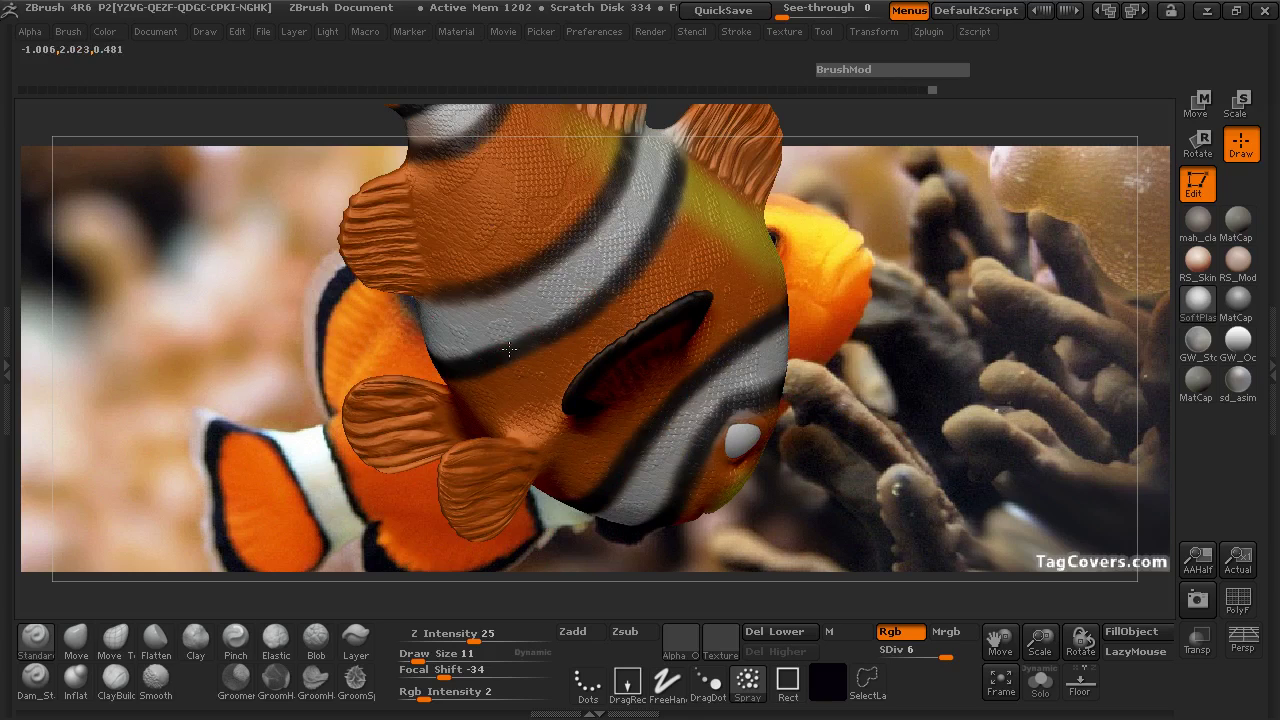
- Paint the front dorsal fin's edge black, and with Draw Size 8 add a black band inside the rear dorsal fin's pale rim
drag(665, 217, 786, 273)
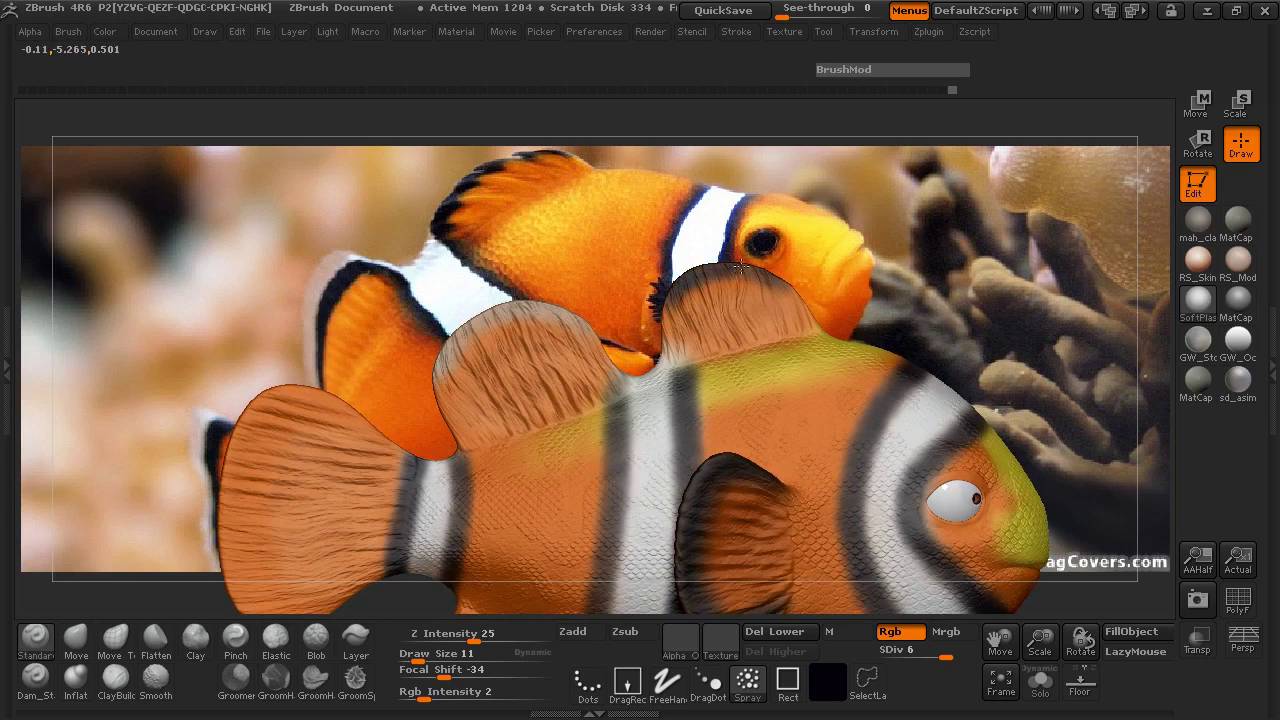
mouse_move(846, 262)
mouse_down()
mouse_move(866, 251)
mouse_move(943, 263)
mouse_move(864, 466)
mouse_move(926, 225)
mouse_move(974, 244)
mouse_up()
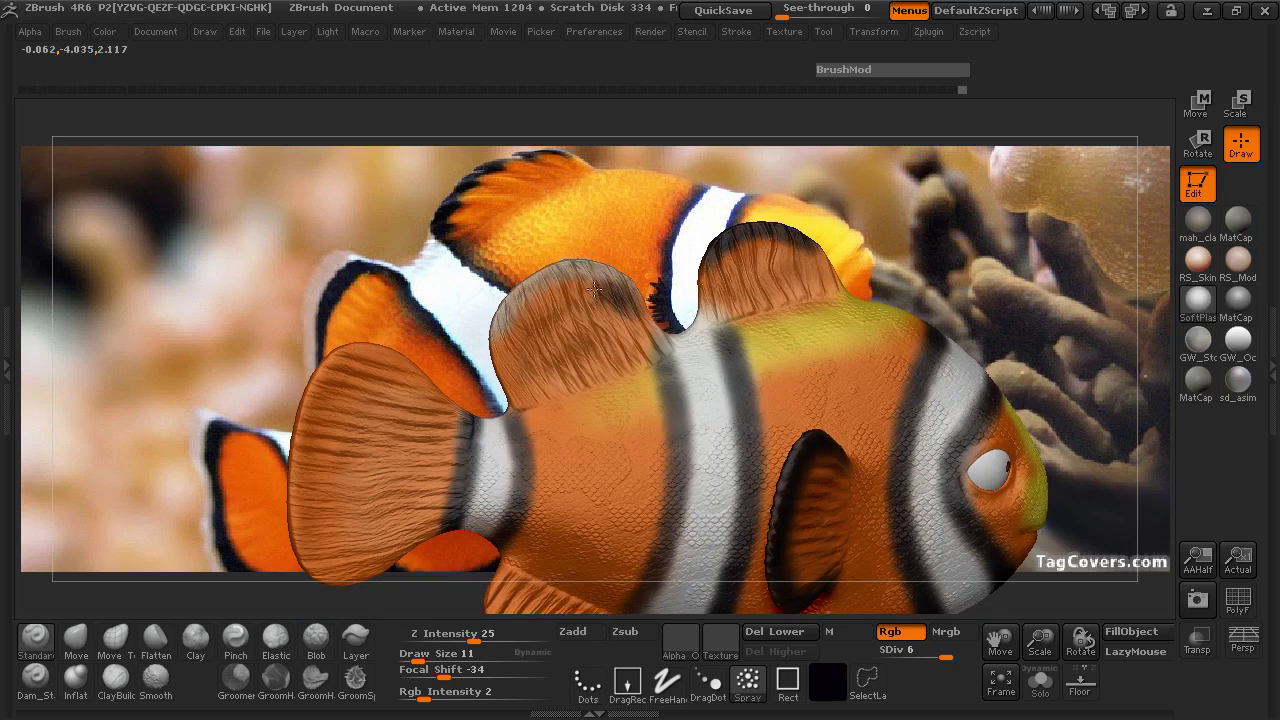
key(space)
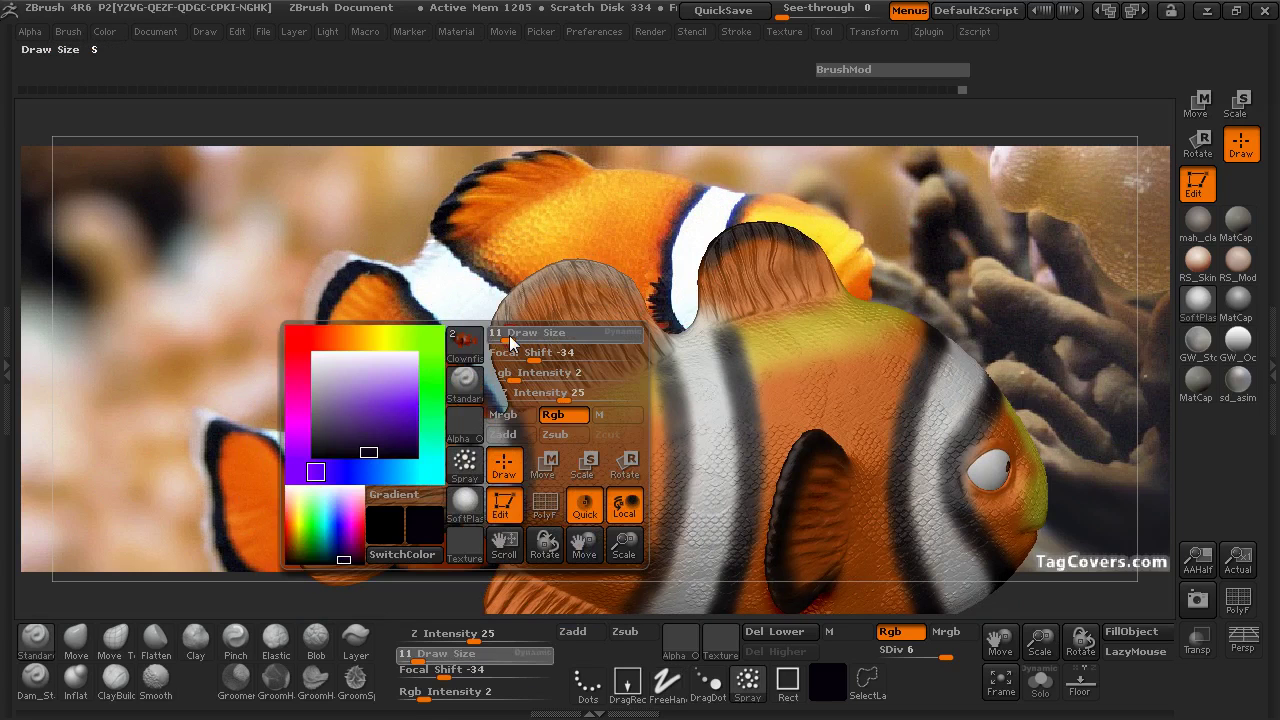
drag(500, 337, 497, 345)
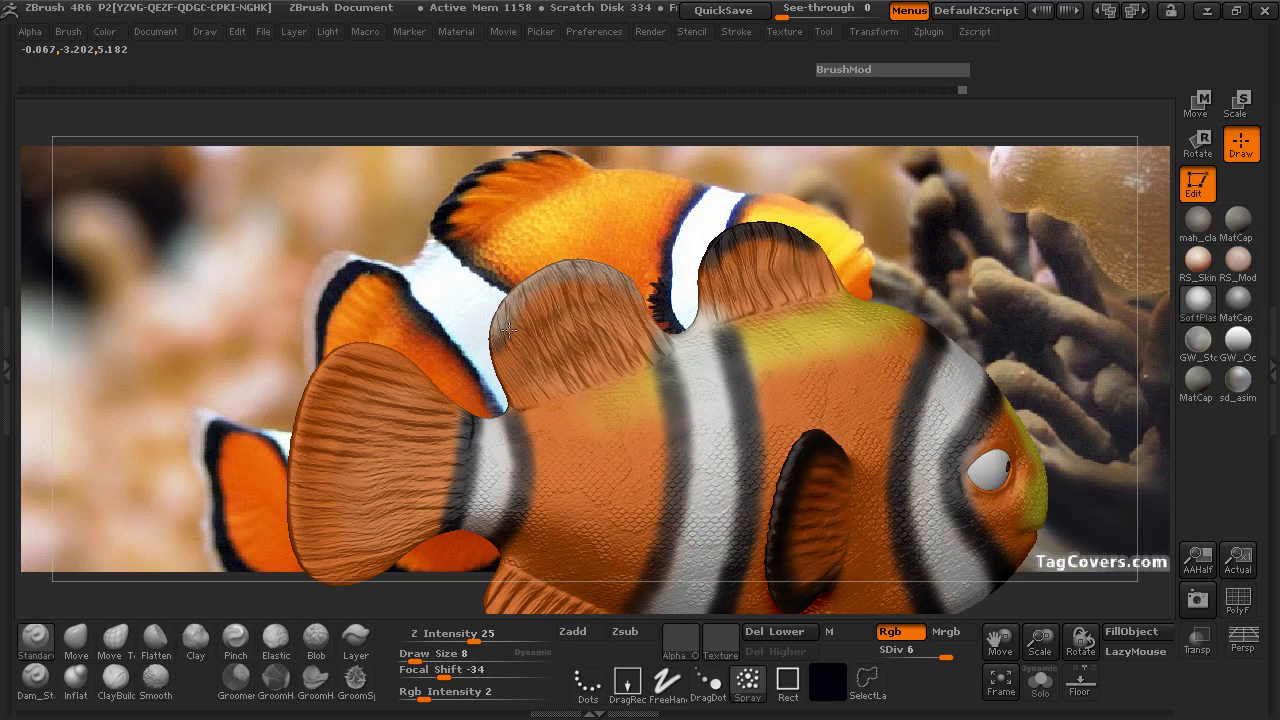
mouse_move(551, 300)
mouse_down()
mouse_move(619, 293)
mouse_move(572, 286)
mouse_up()
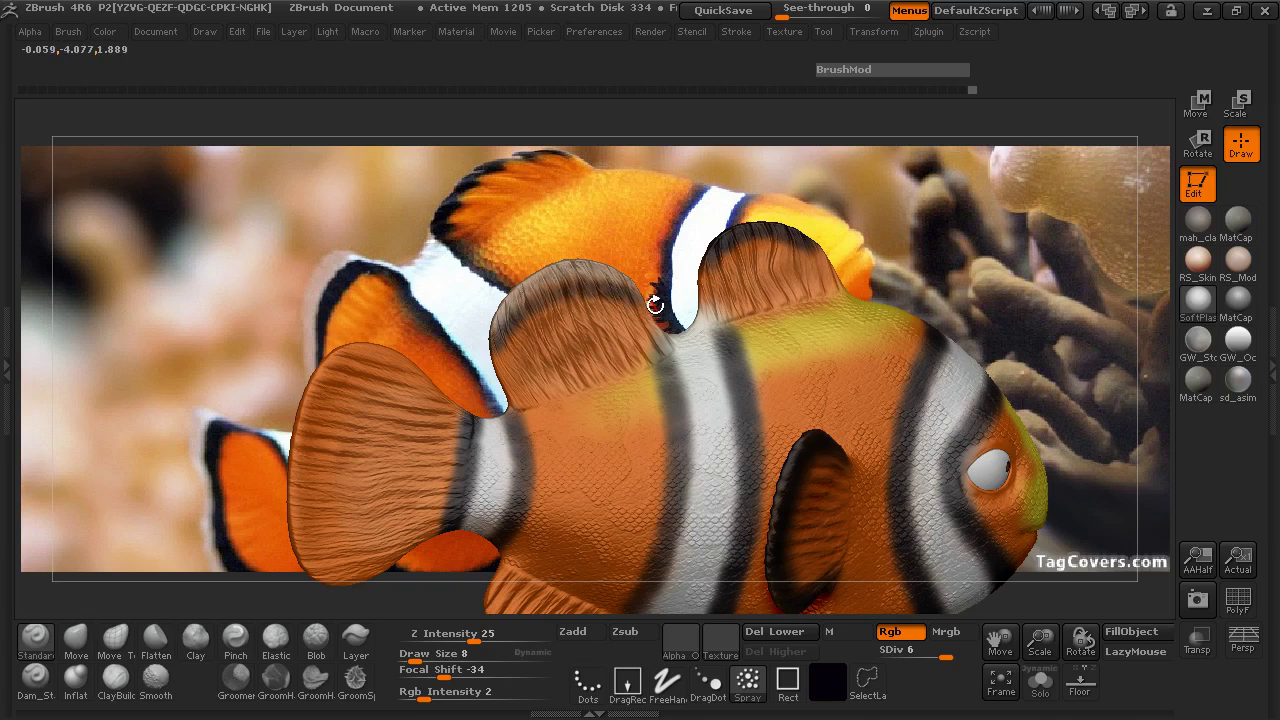
- Pick white and paint a thin rim around the outer edge of the tail fin
drag(466, 348, 343, 306)
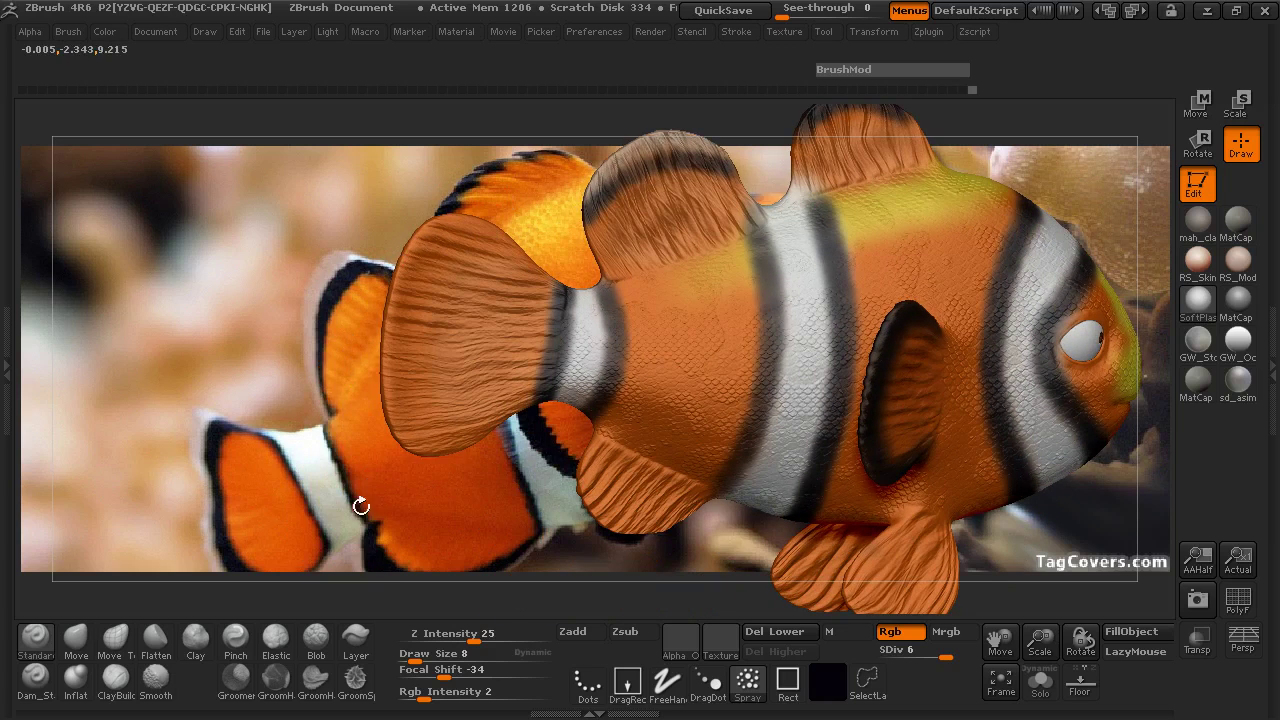
key(space)
drag(251, 511, 575, 350)
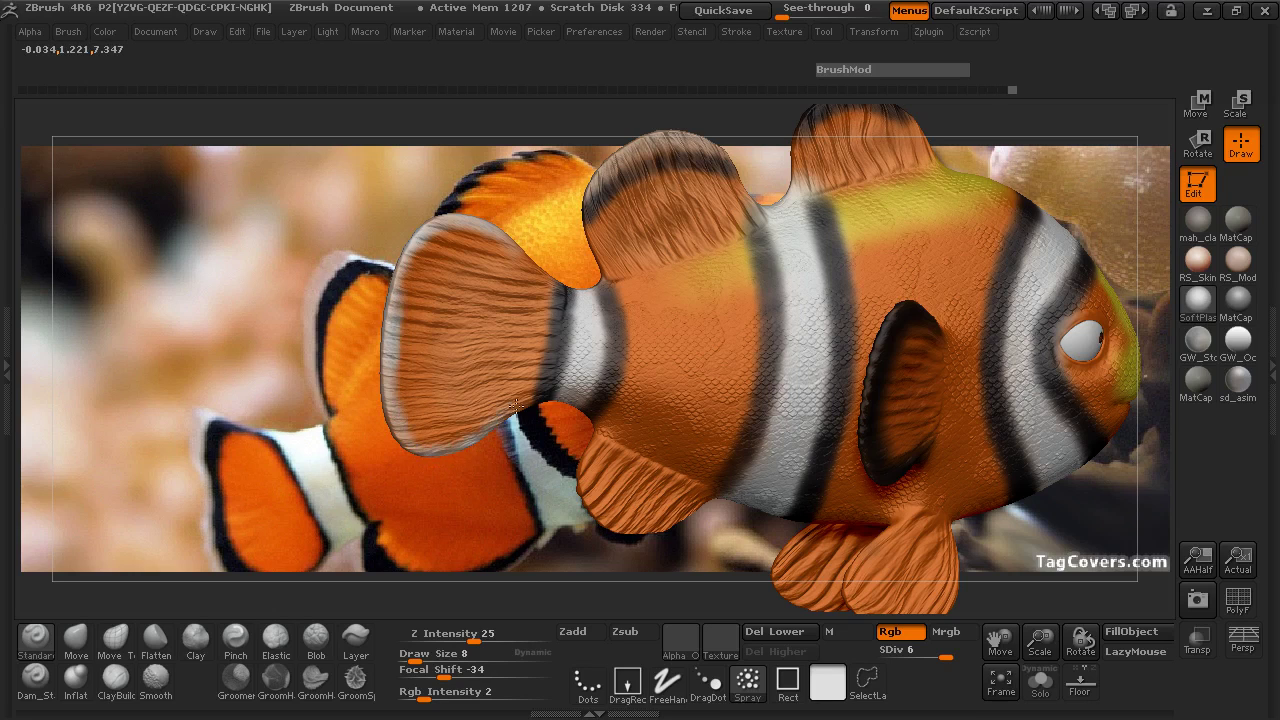
drag(410, 447, 372, 411)
- Sample a dark blue-black from the photo, set Draw Size to 11, and paint a band just inside the tail fin's white rim
key(space)
click(272, 466)
drag(272, 466, 357, 296)
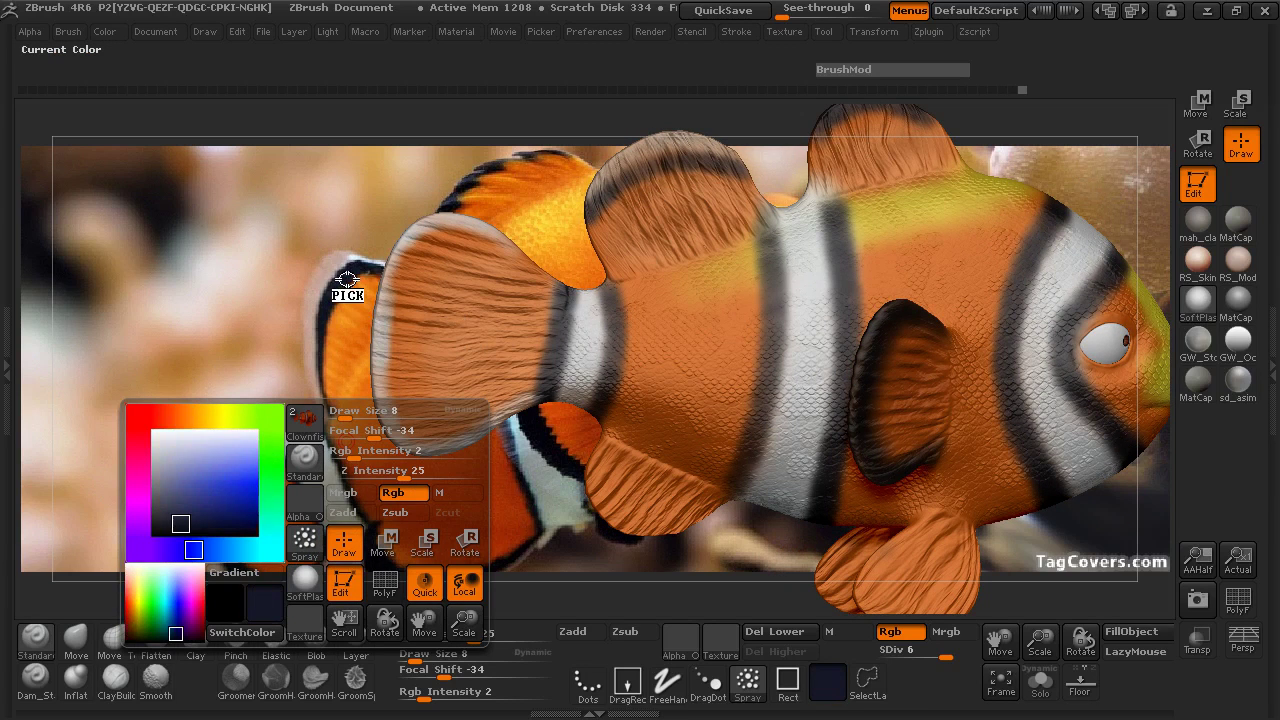
key(space)
drag(462, 277, 462, 277)
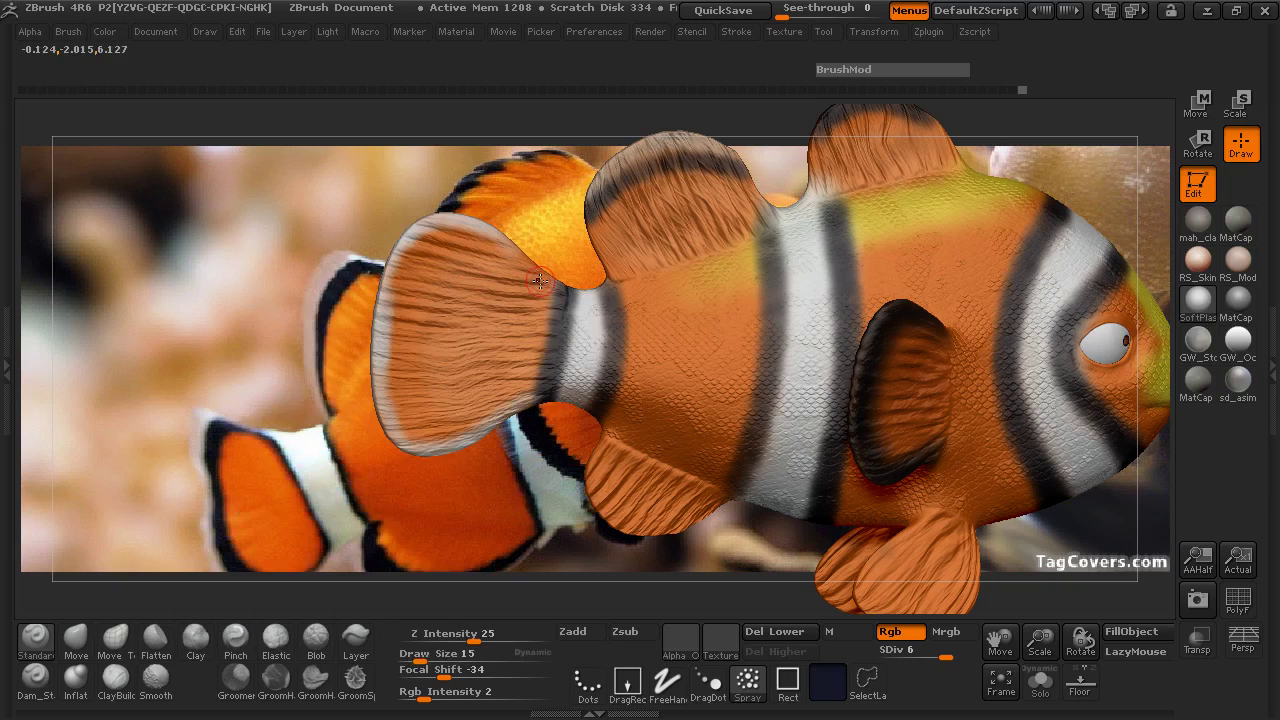
key(space)
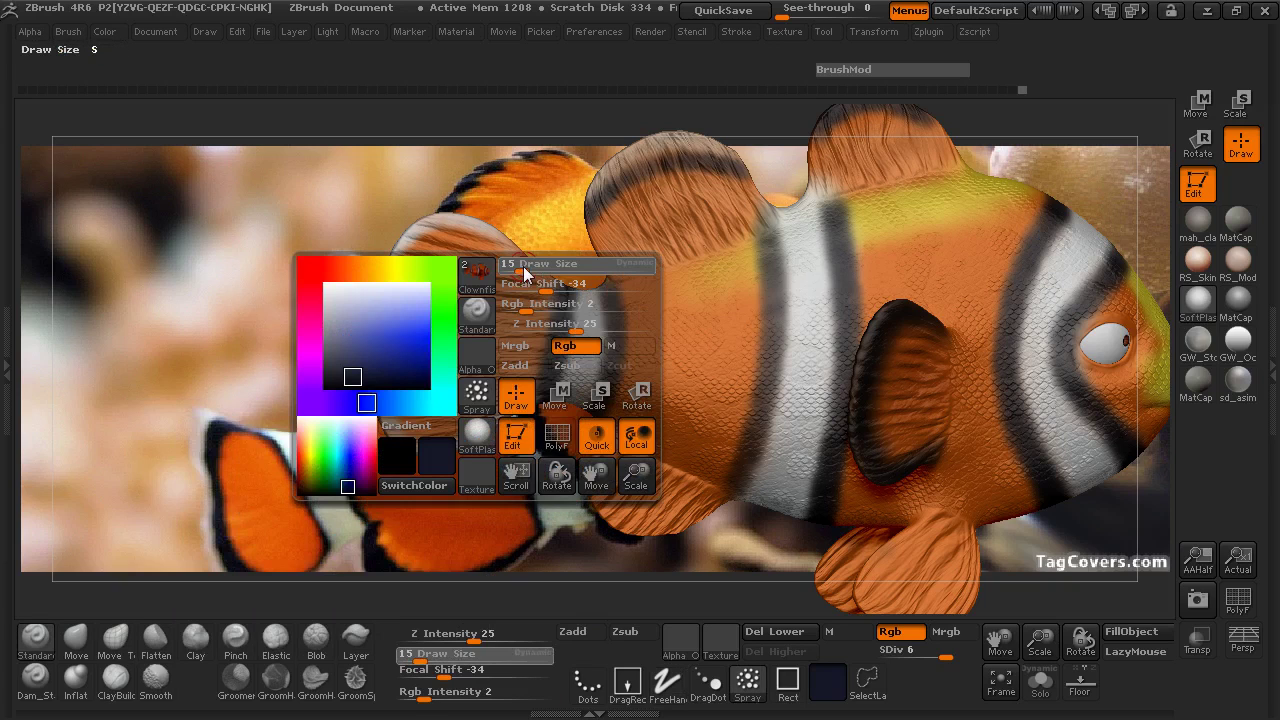
mouse_move(519, 266)
mouse_down()
mouse_move(432, 234)
mouse_move(401, 290)
mouse_move(400, 404)
mouse_up()
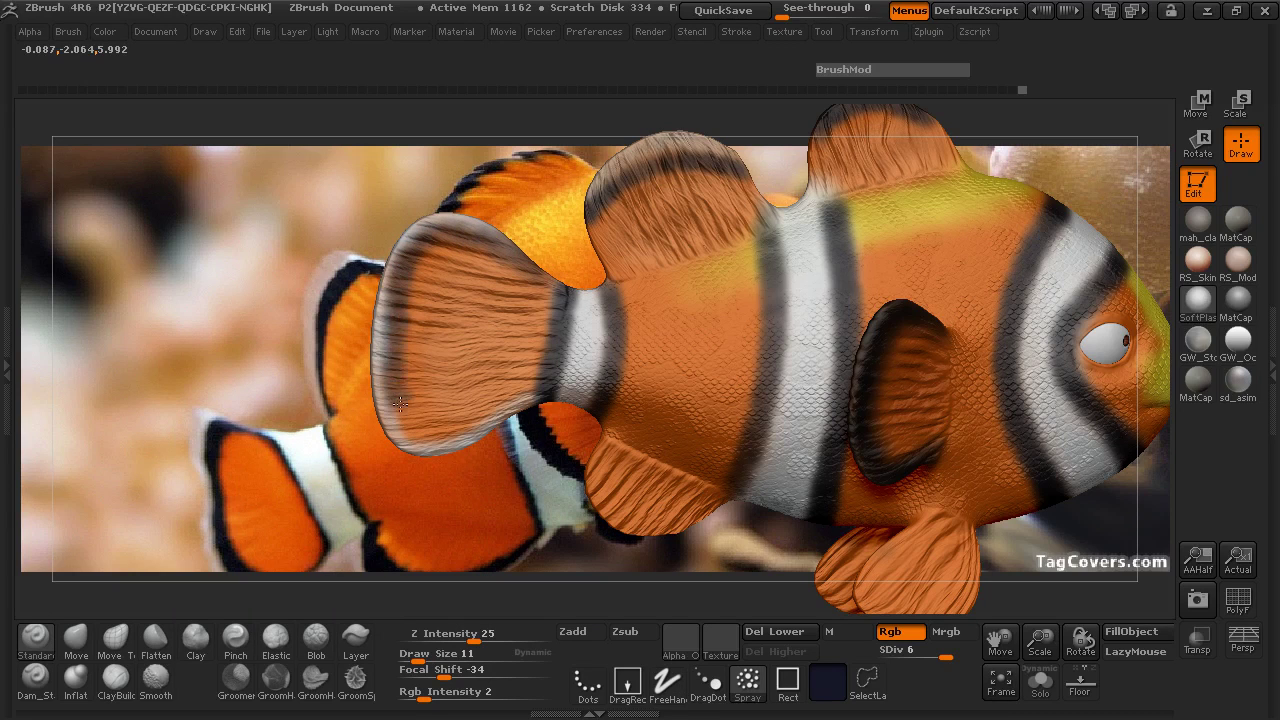
mouse_move(445, 440)
mouse_down()
mouse_move(530, 388)
mouse_move(435, 440)
mouse_move(397, 395)
mouse_up()
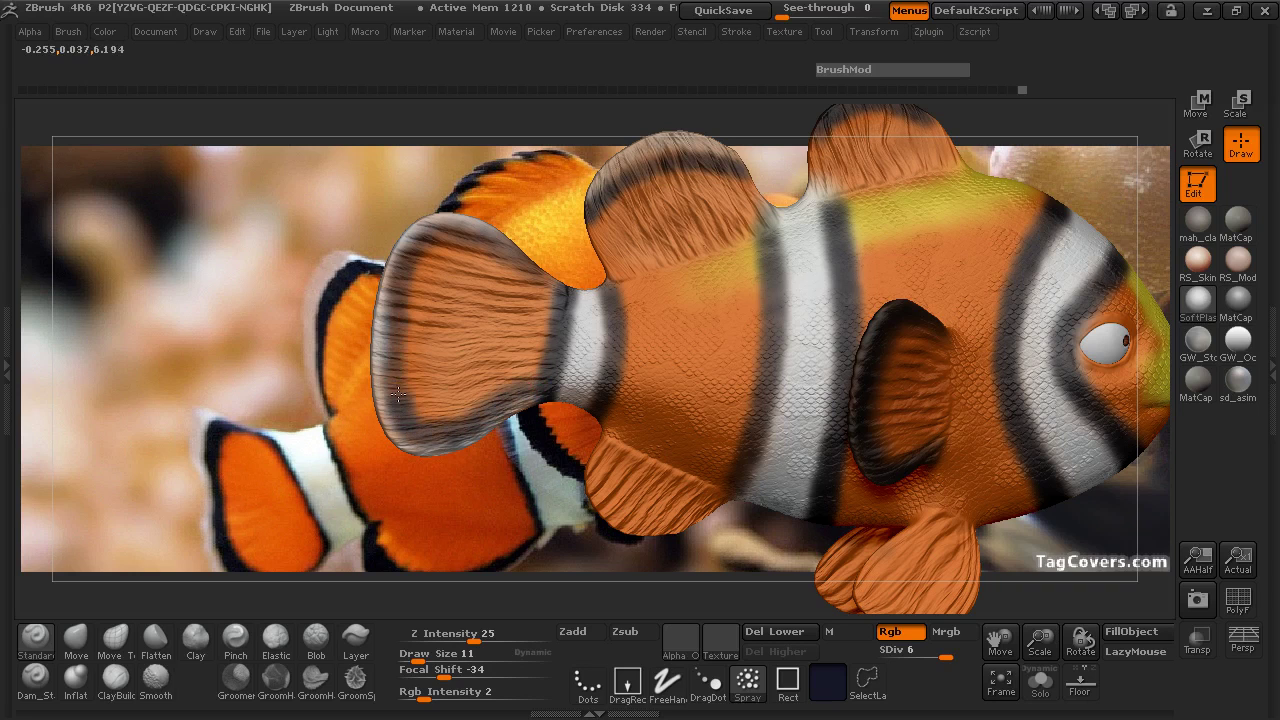
mouse_move(401, 258)
mouse_down()
mouse_move(440, 240)
mouse_move(492, 246)
mouse_move(548, 294)
mouse_up()
- Save the painted fish as a new ZTool named ClownfishFinalPaint2 in the Module Rig folder
drag(227, 287, 245, 250)
drag(249, 263, 275, 280)
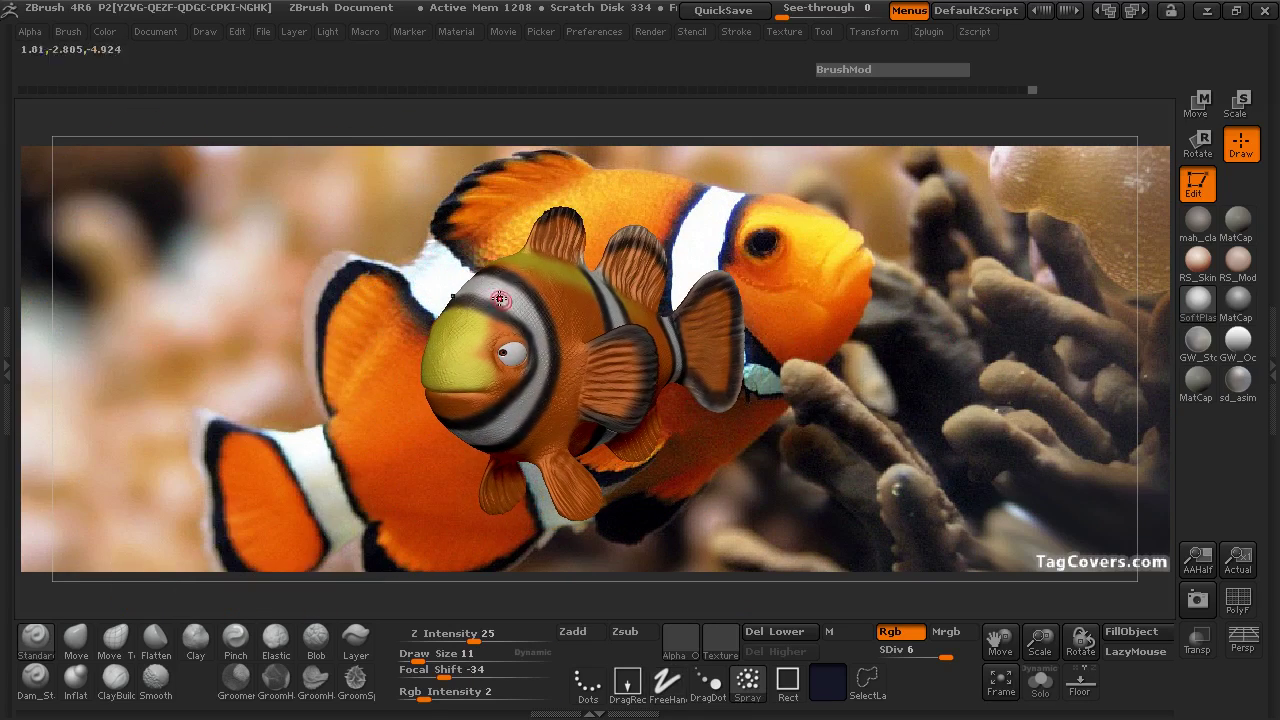
click(823, 31)
click(936, 69)
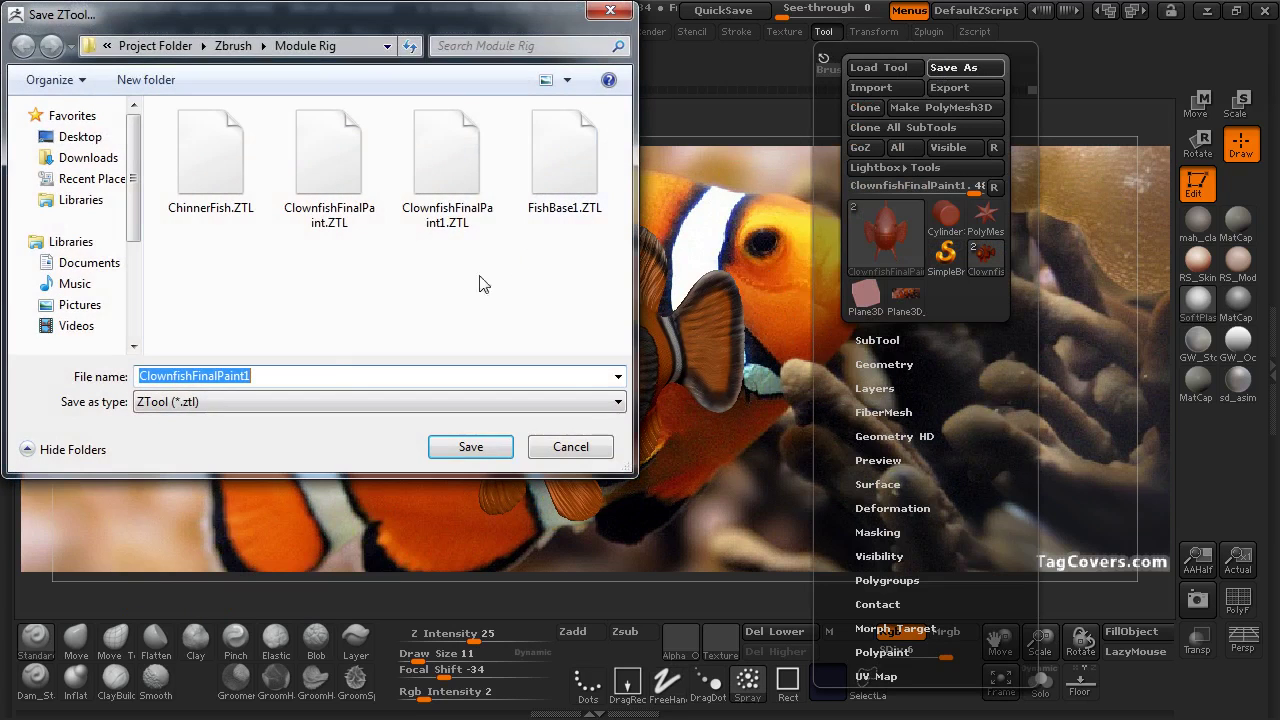
click(319, 371)
key(BackSpace)
text(2)
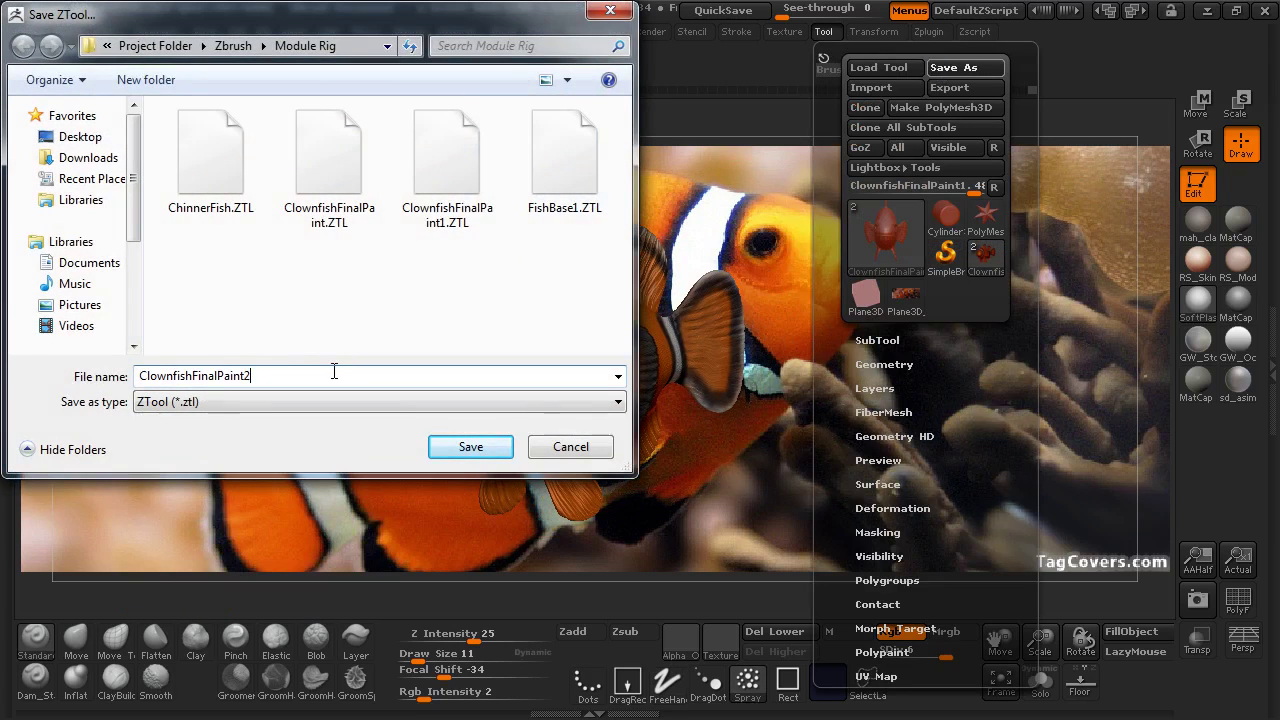
key(Return)
- Pick white, set Rgb Intensity to 100, and fill the whole fish with it
mouse_move(296, 343)
mouse_down()
mouse_move(268, 354)
mouse_move(289, 364)
mouse_up()
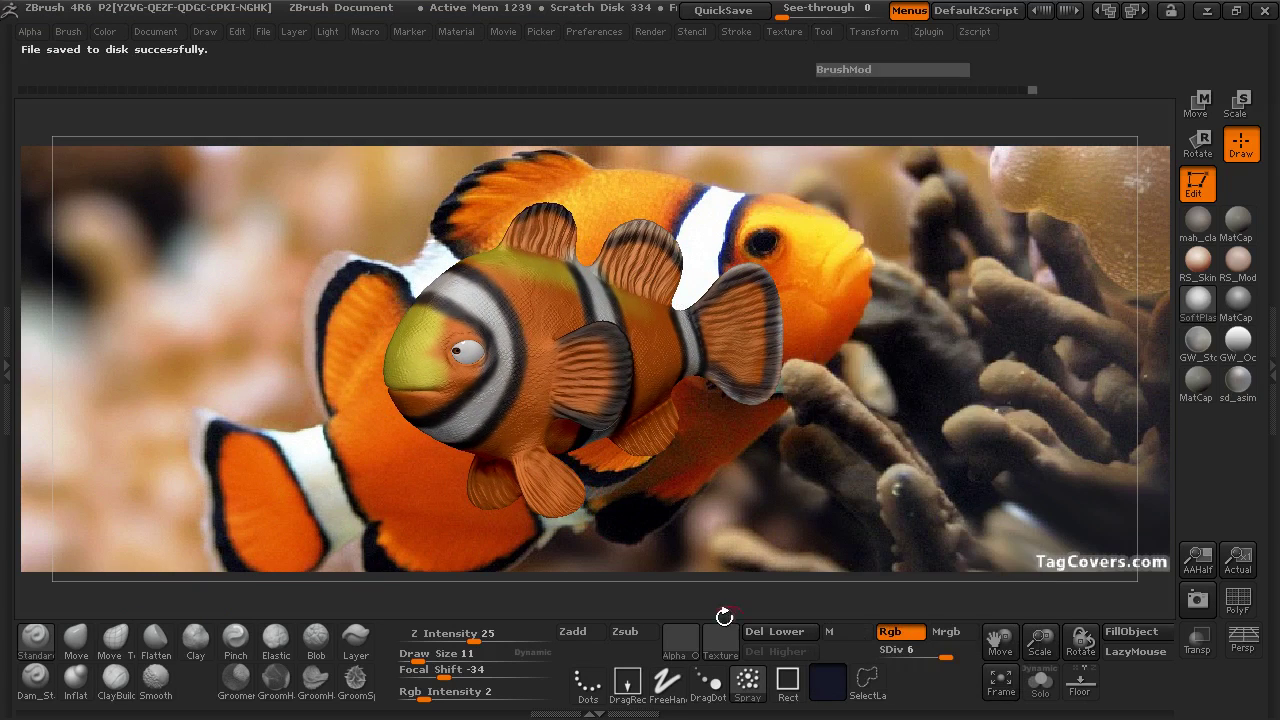
right_click(553, 543)
drag(416, 496, 349, 423)
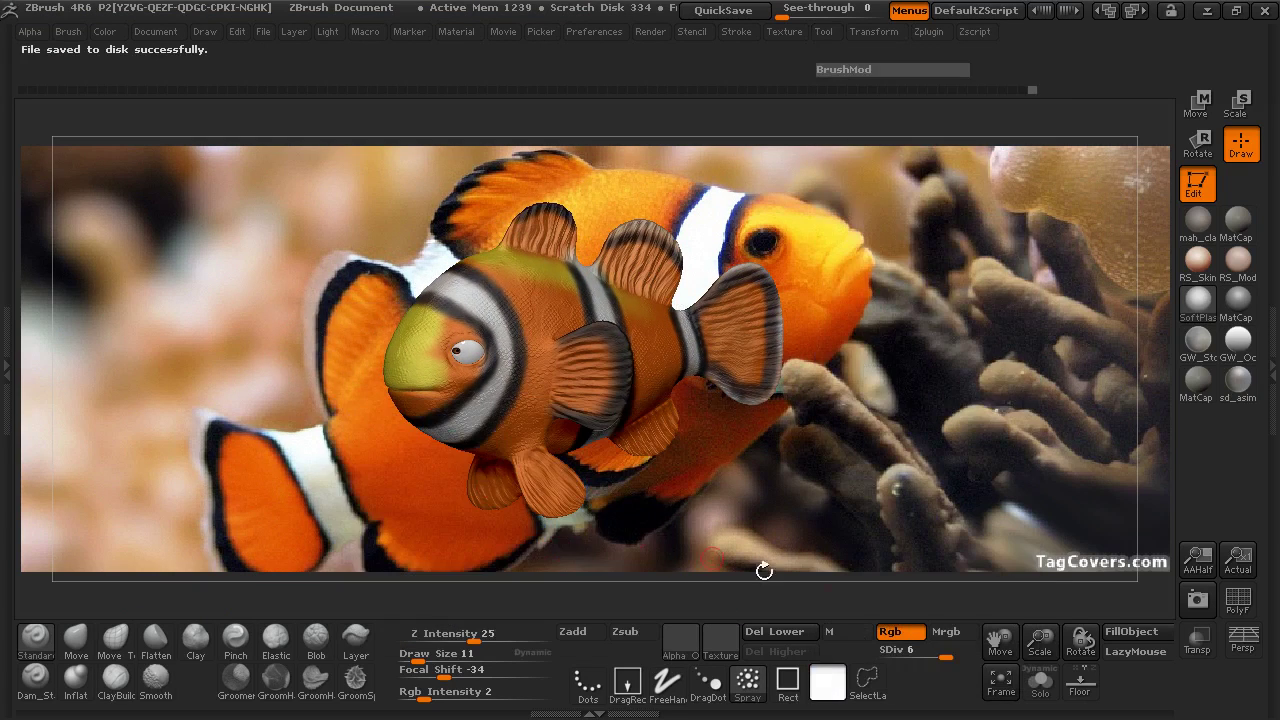
drag(431, 706, 548, 700)
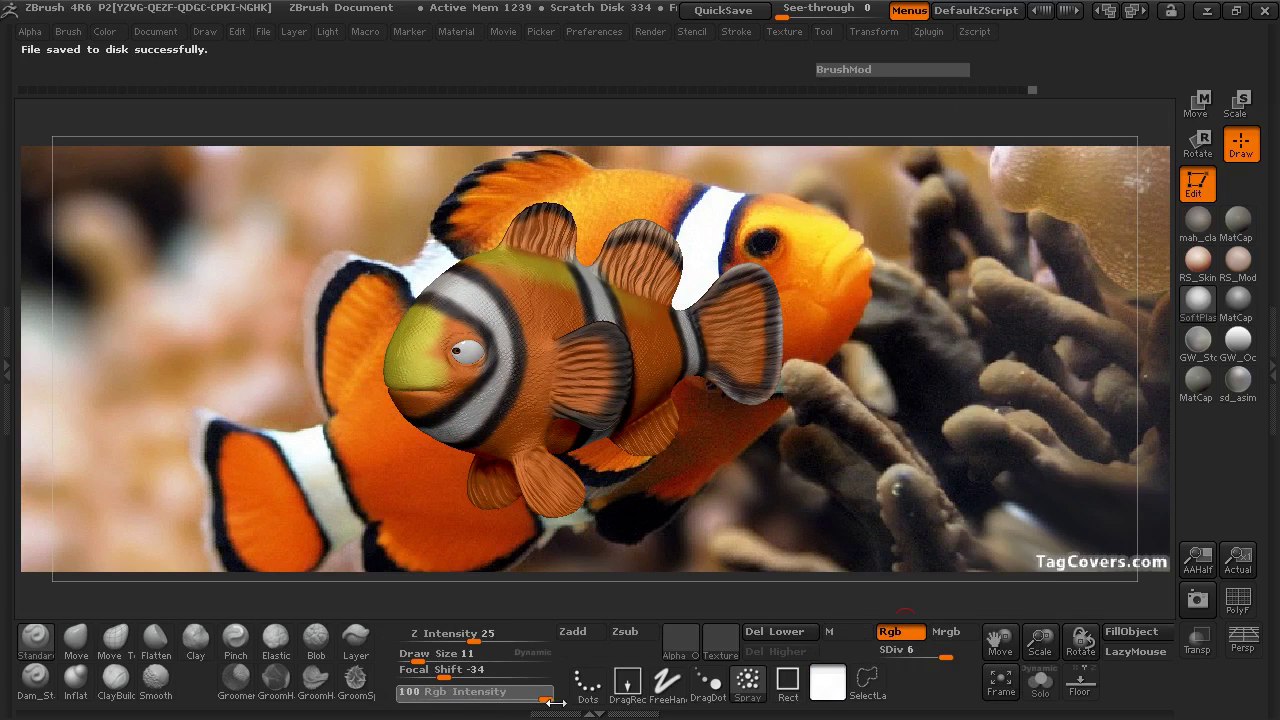
click(1141, 635)
drag(246, 310, 278, 310)
drag(463, 310, 493, 204)
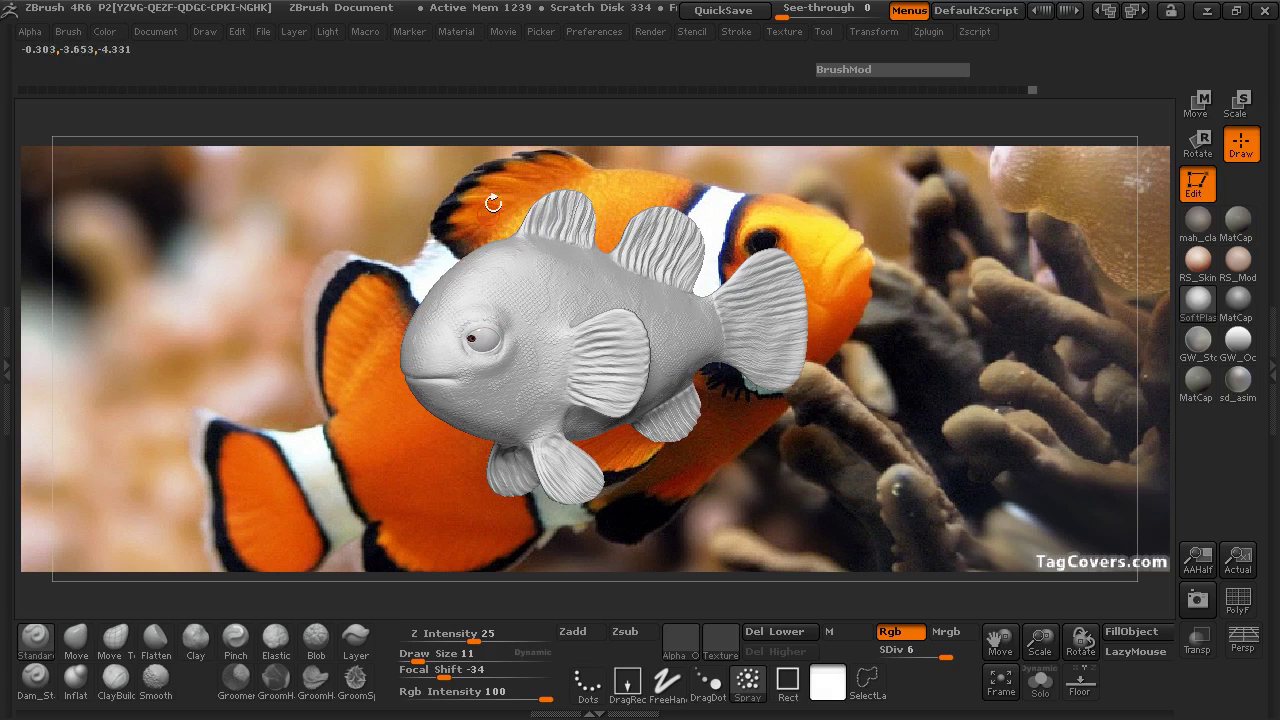
- Load the Dark+Orange+Percula image as the background image plane and place the fish model beside the reference photo's head
click(784, 31)
click(856, 618)
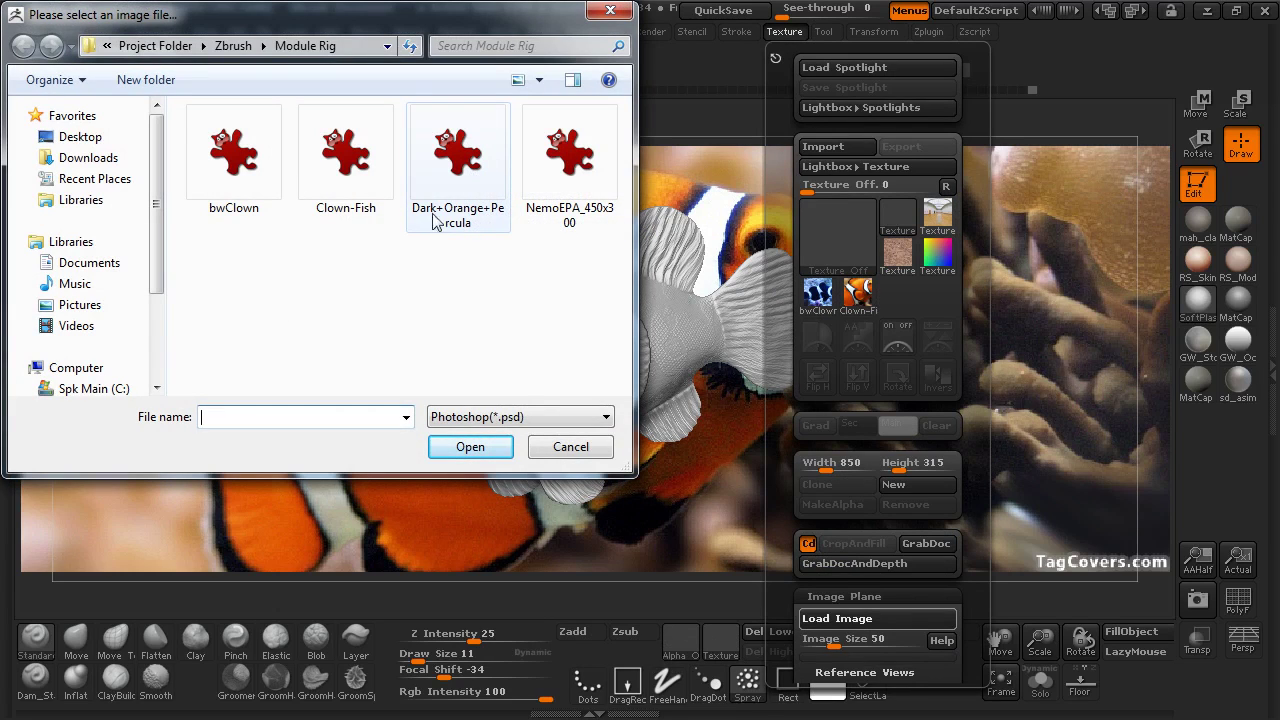
double_click(452, 160)
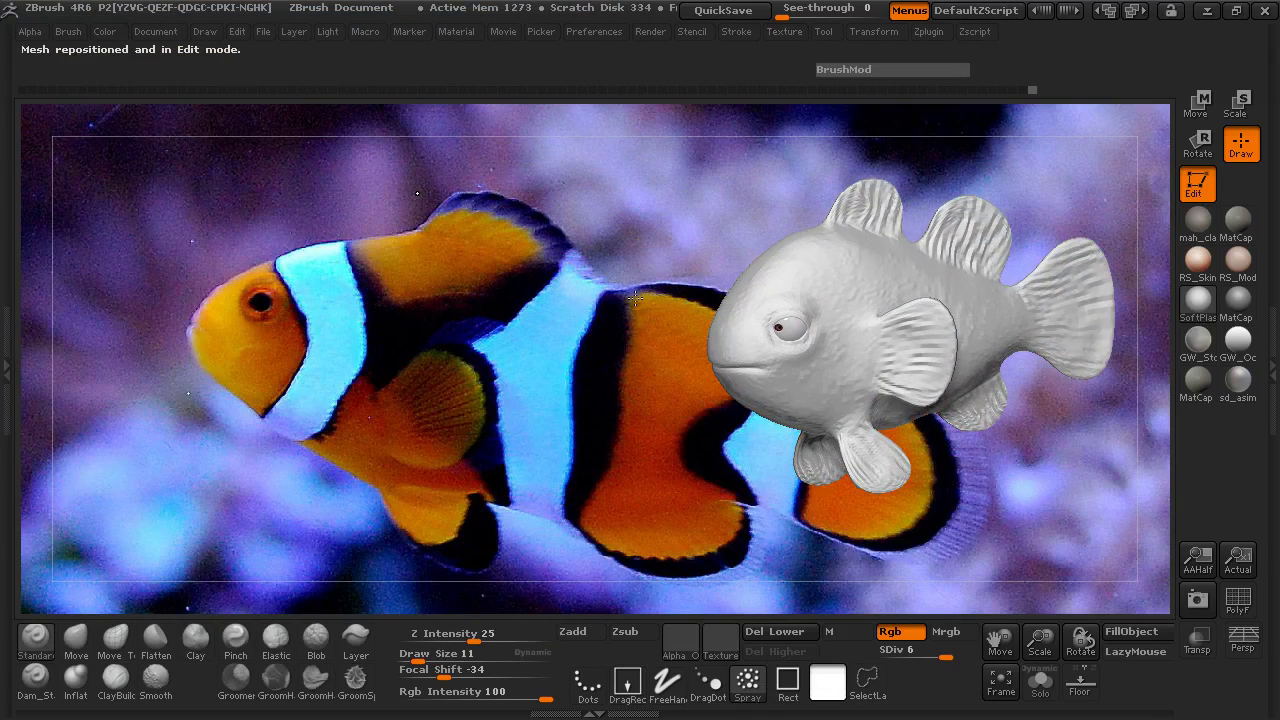
mouse_move(543, 310)
alt+mouse_down()
mouse_move(563, 302)
mouse_move(588, 318)
mouse_move(492, 310)
alt+mouse_up()
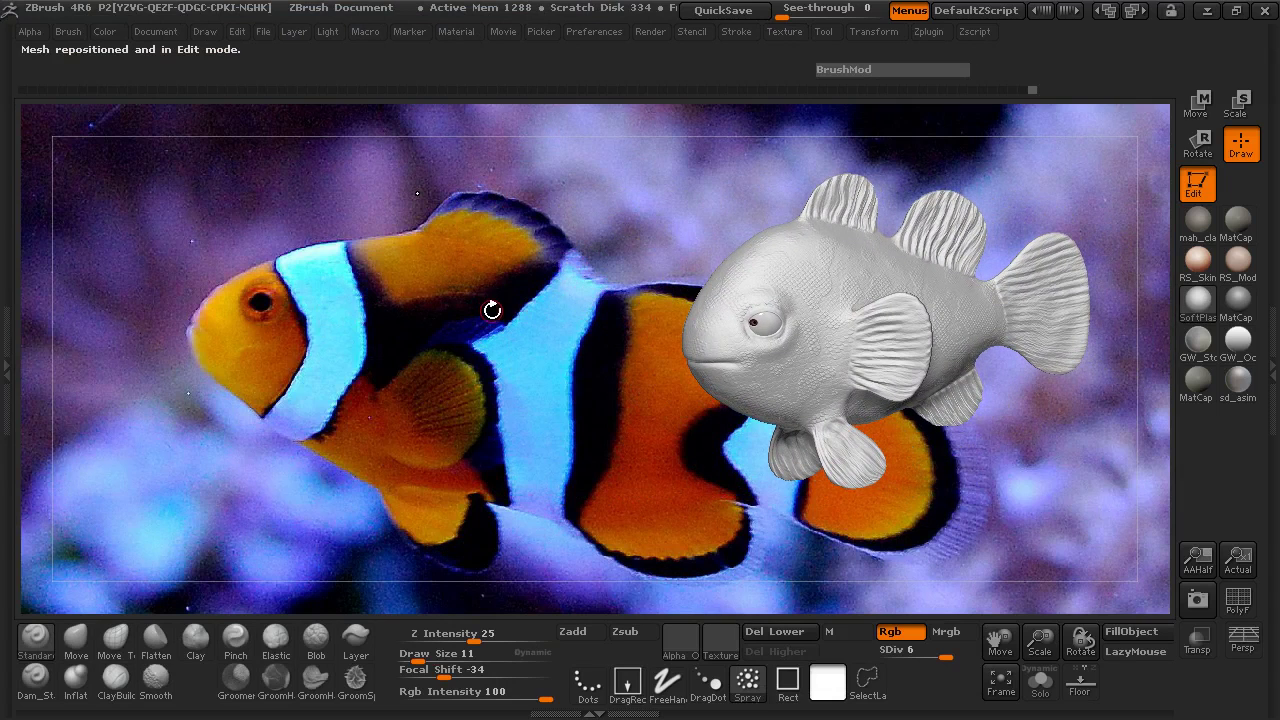
- Sample a yellow-orange from the photo's clownfish, darken it to a brownish amber, and fill the whole fish with it
right_click(516, 434)
mouse_move(390, 440)
mouse_down()
mouse_move(228, 350)
mouse_move(247, 353)
mouse_up()
drag(414, 493, 422, 502)
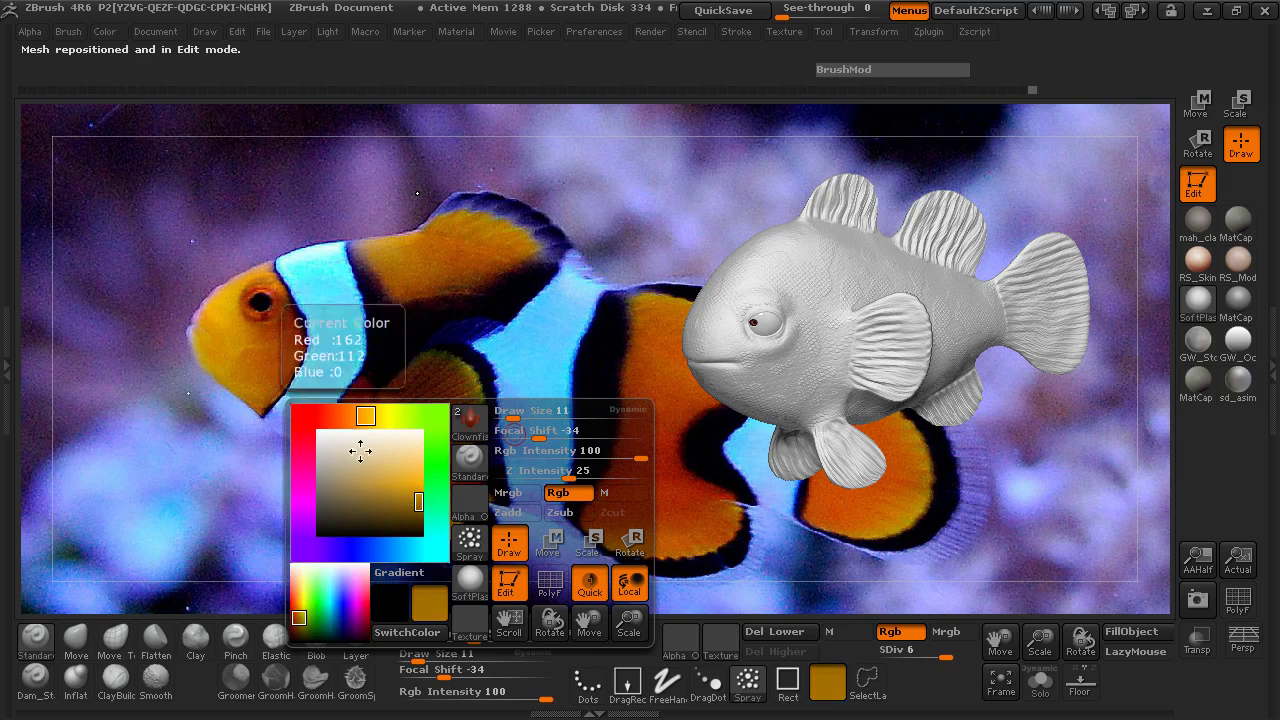
click(1148, 643)
drag(554, 372, 550, 372)
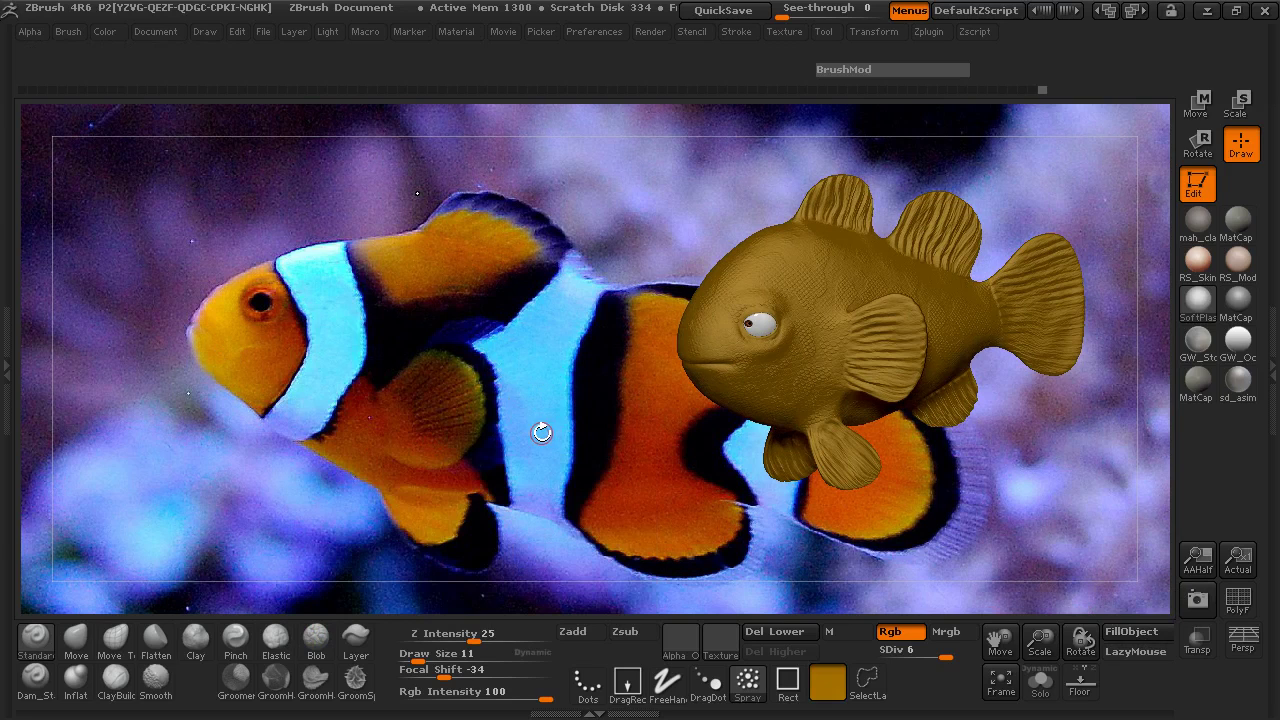
- Sample the yellow-orange of the photo's head, brighten it, and fill the whole fish with it
key(space)
drag(356, 441, 216, 357)
drag(445, 491, 445, 474)
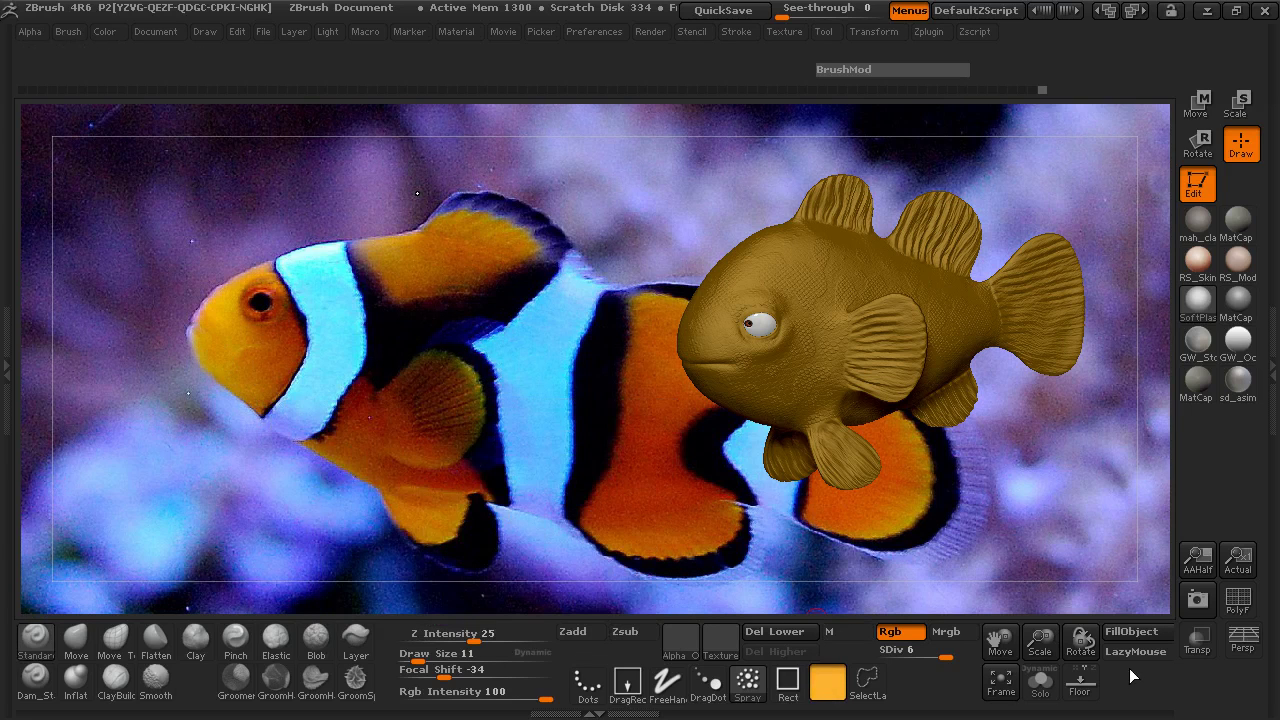
click(1124, 634)
drag(514, 362, 535, 418)
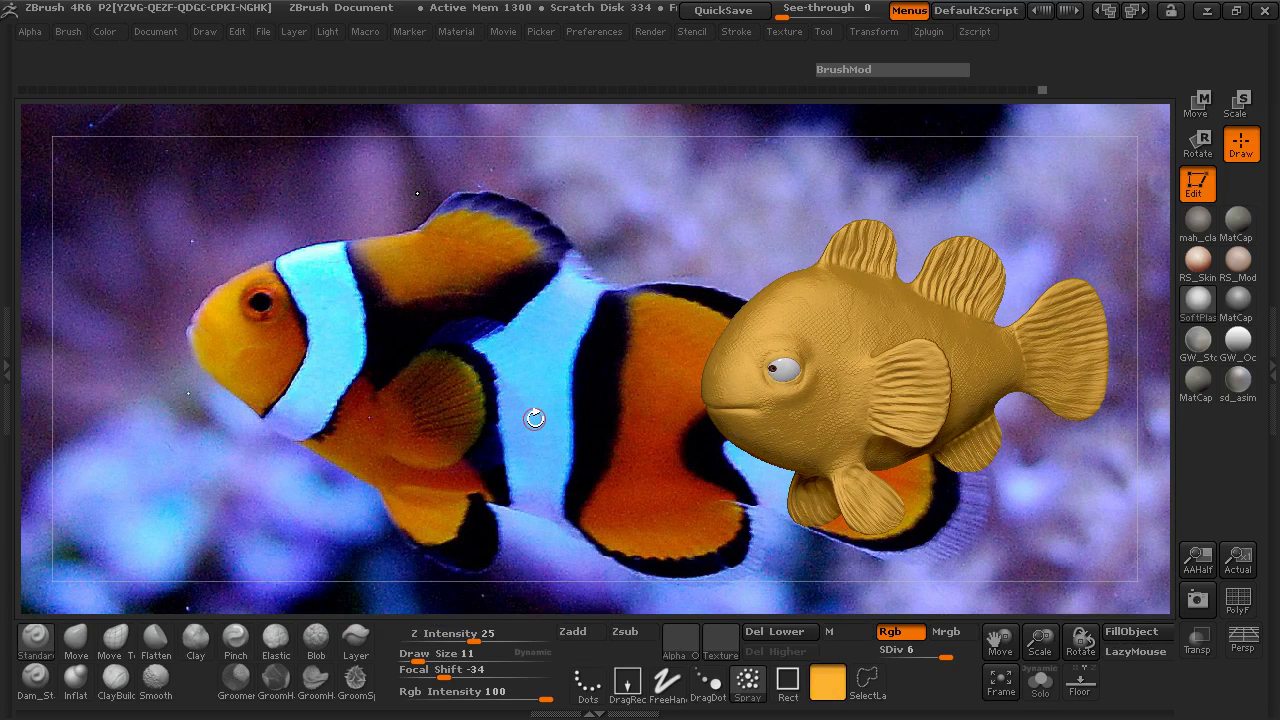
- Sample a deep orange from the photo, shift its hue slightly toward yellow, and set Rgb Intensity to 3 and Draw Size to 30
key(space)
mouse_move(360, 440)
mouse_down()
mouse_move(631, 391)
mouse_move(639, 376)
mouse_move(537, 354)
mouse_up()
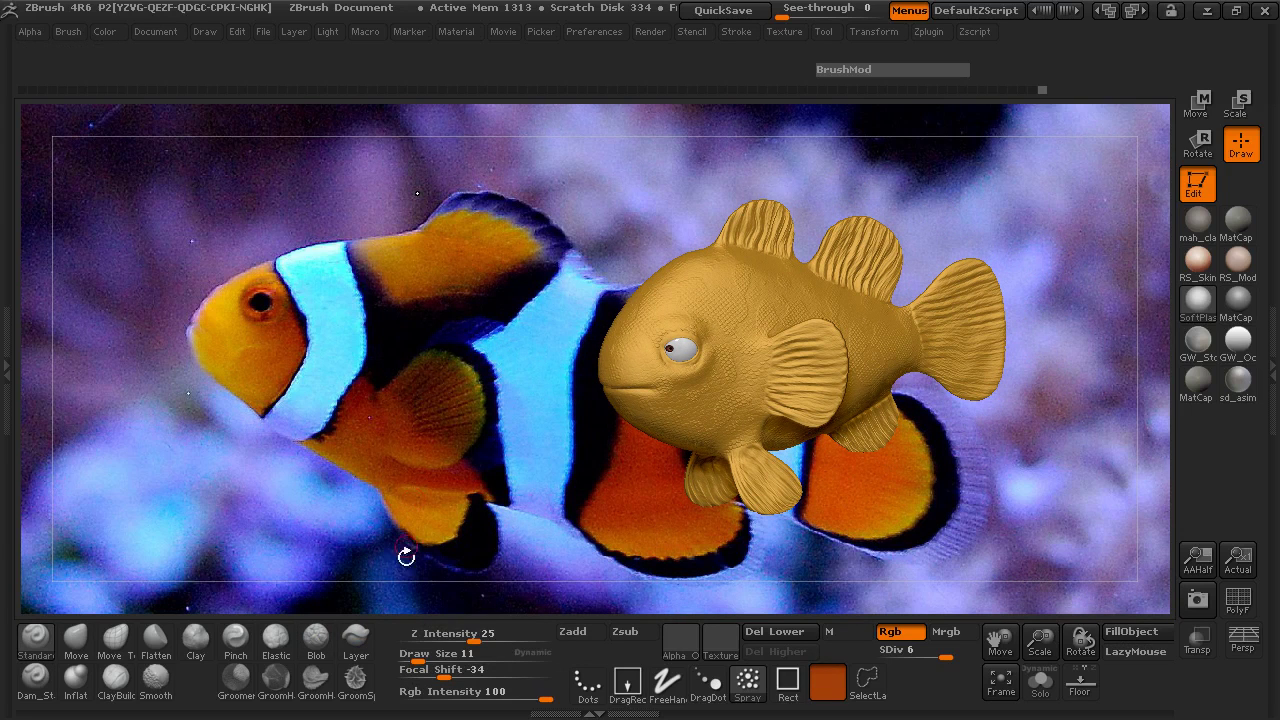
drag(510, 691, 483, 697)
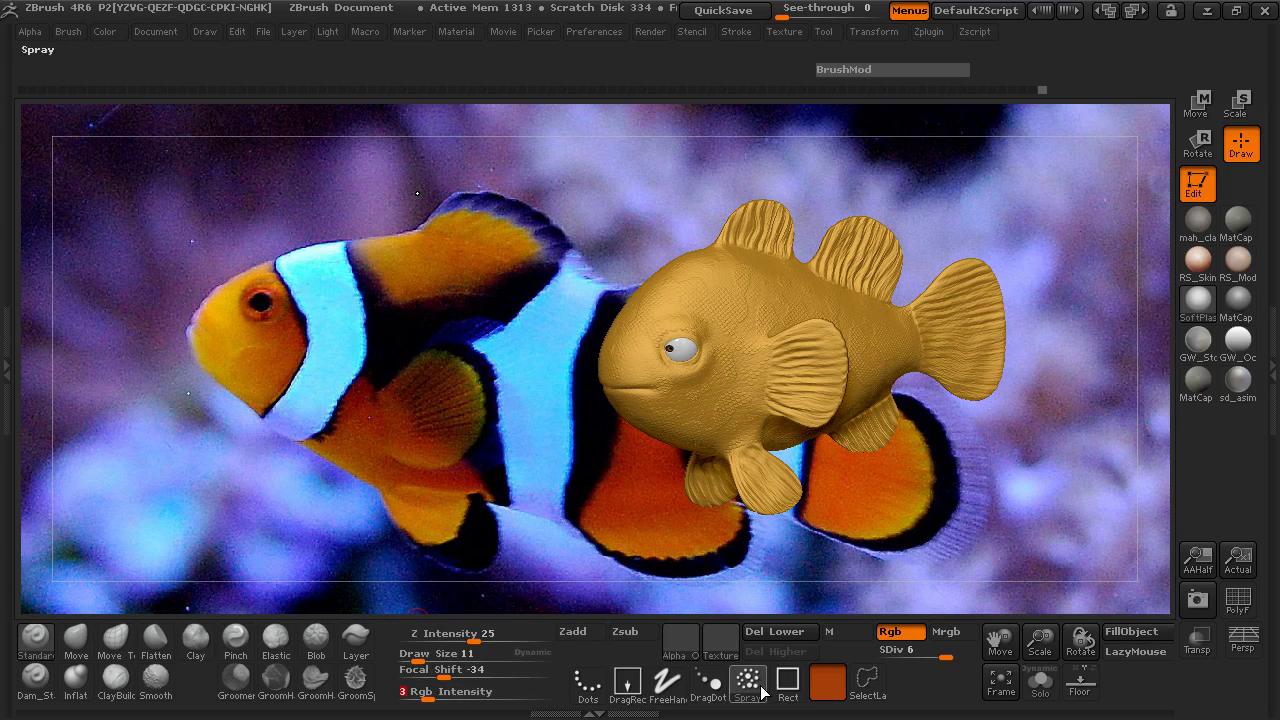
key(s)
mouse_move(723, 287)
mouse_down()
mouse_move(736, 287)
mouse_move(735, 370)
mouse_up()
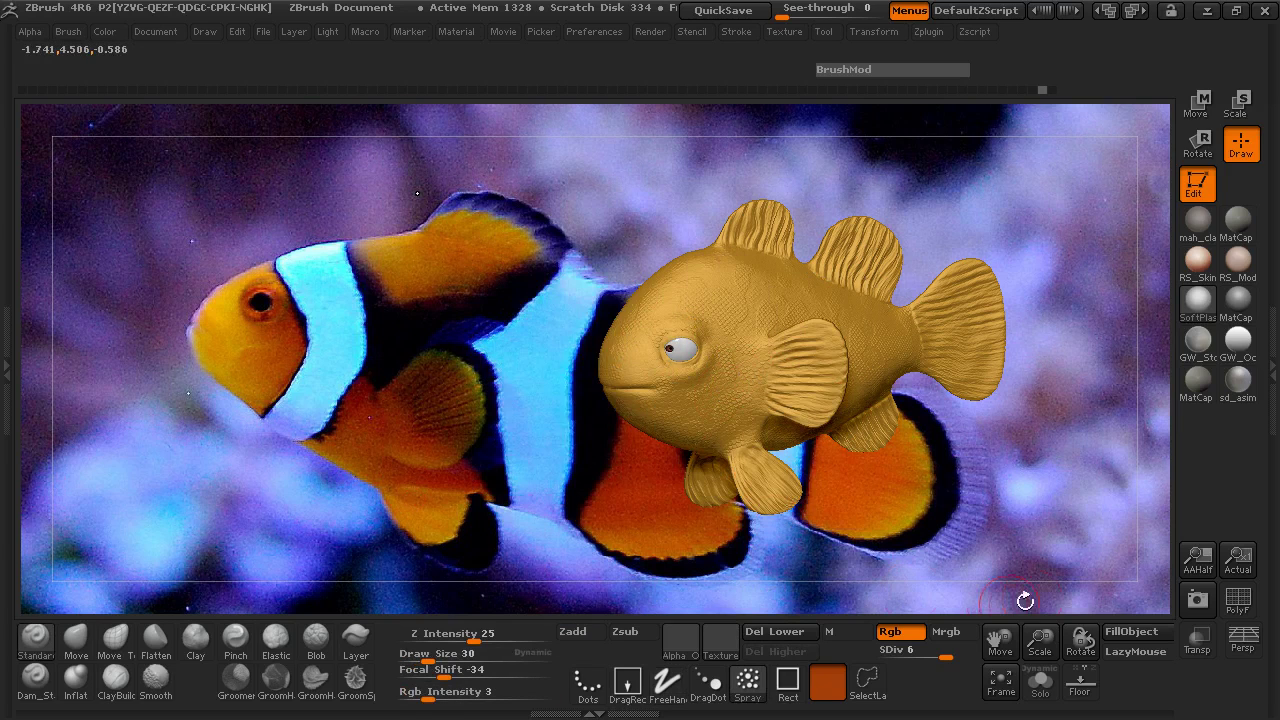
key(space)
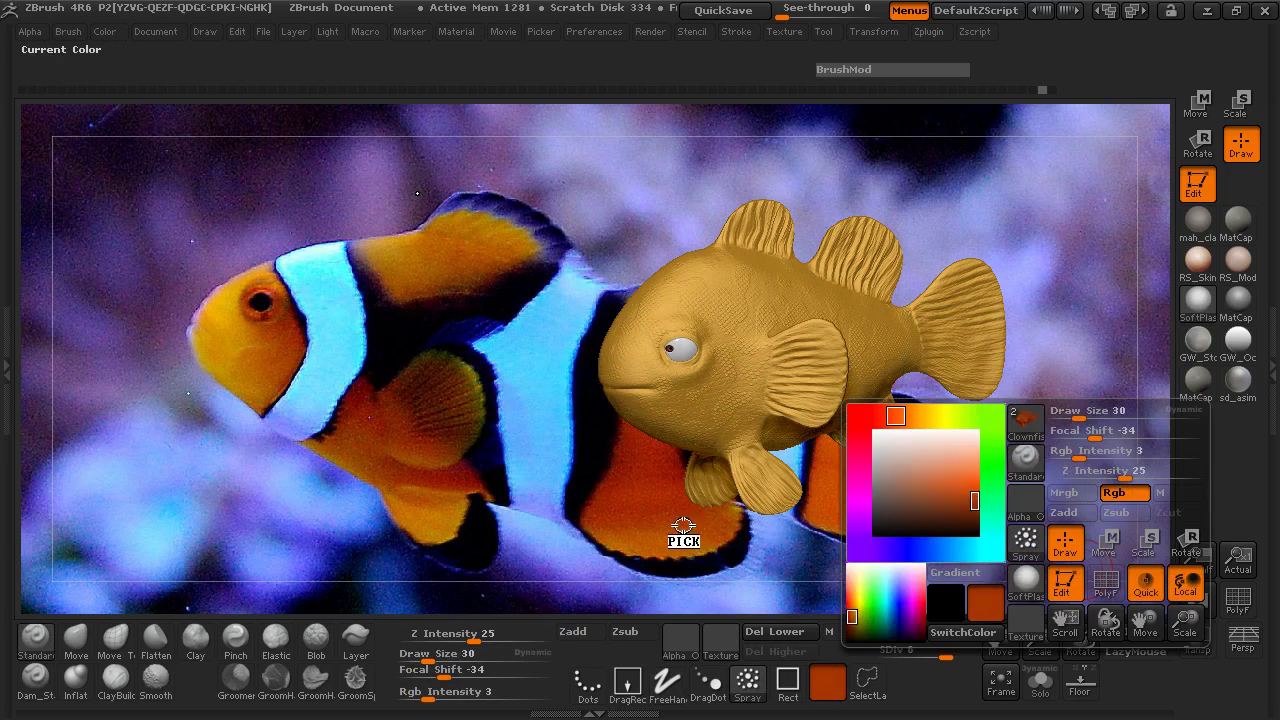
drag(969, 497, 987, 507)
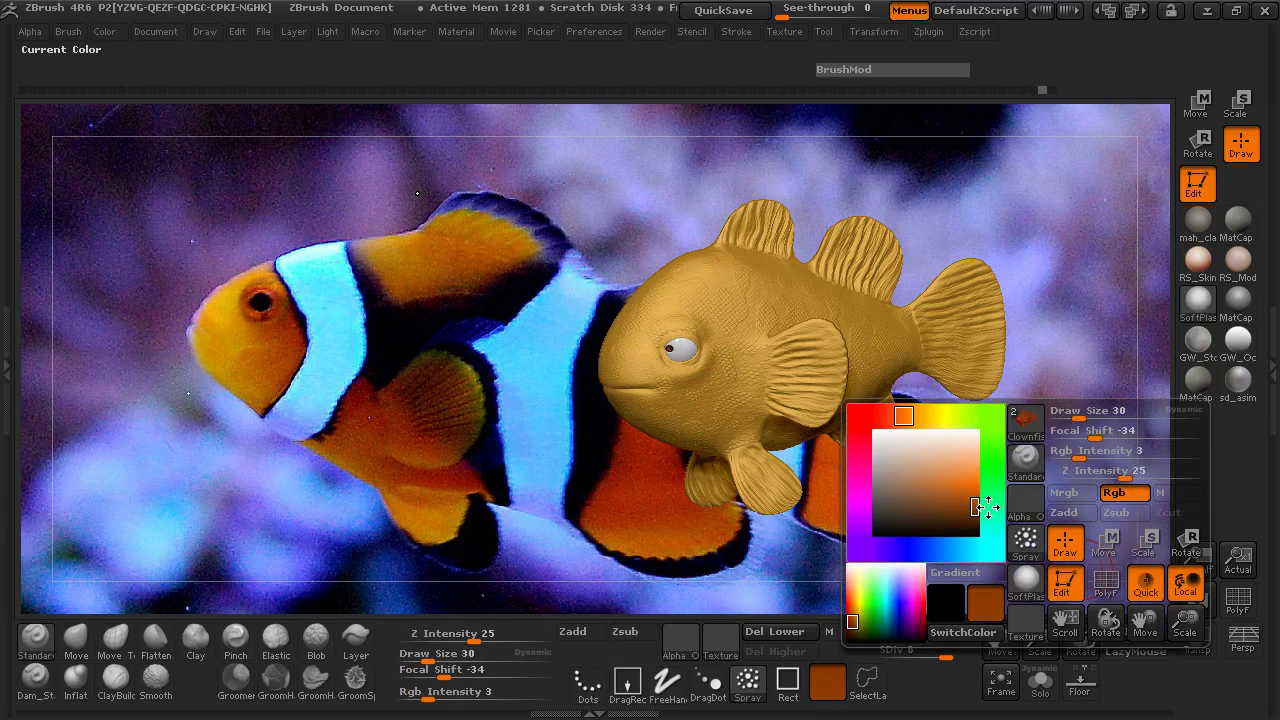
- Spray the deep orange over the body behind the head, including around the pectoral fin, leaving the head and fins yellow
mouse_move(758, 296)
mouse_down()
mouse_move(739, 293)
mouse_move(740, 365)
mouse_move(702, 425)
mouse_up()
drag(720, 292, 850, 300)
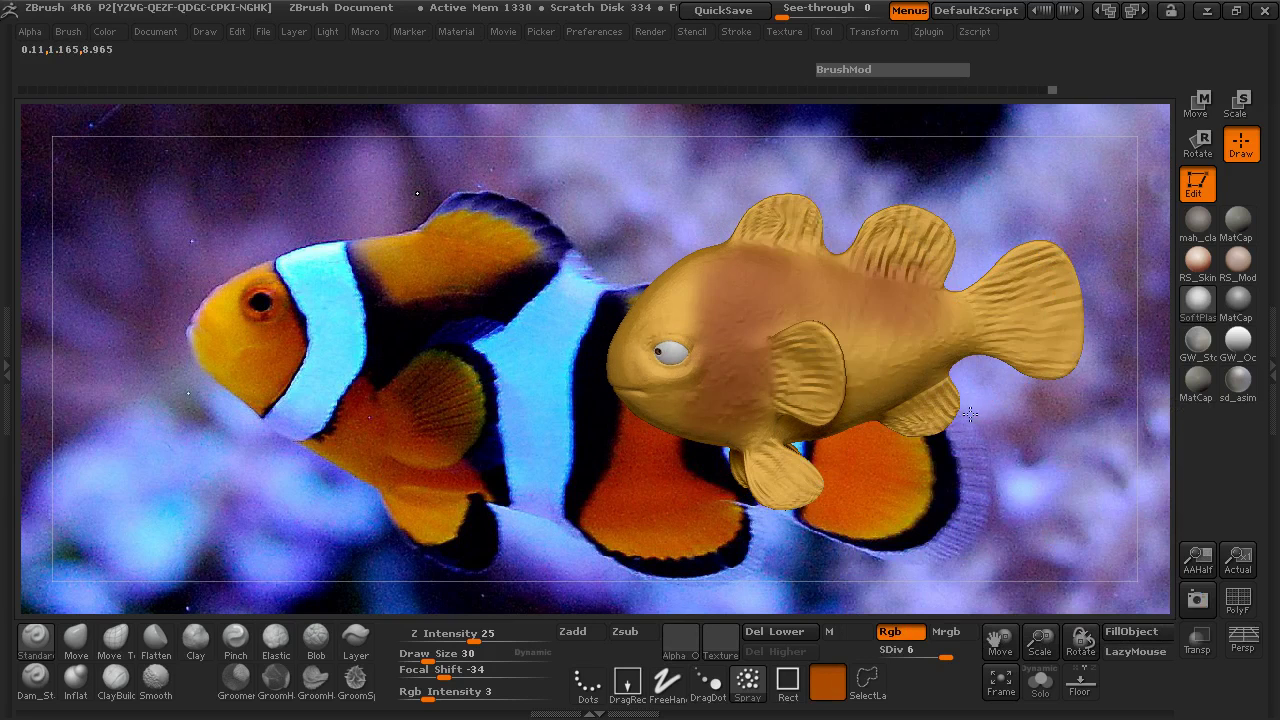
mouse_move(895, 315)
mouse_down()
mouse_move(907, 345)
mouse_move(945, 325)
mouse_up()
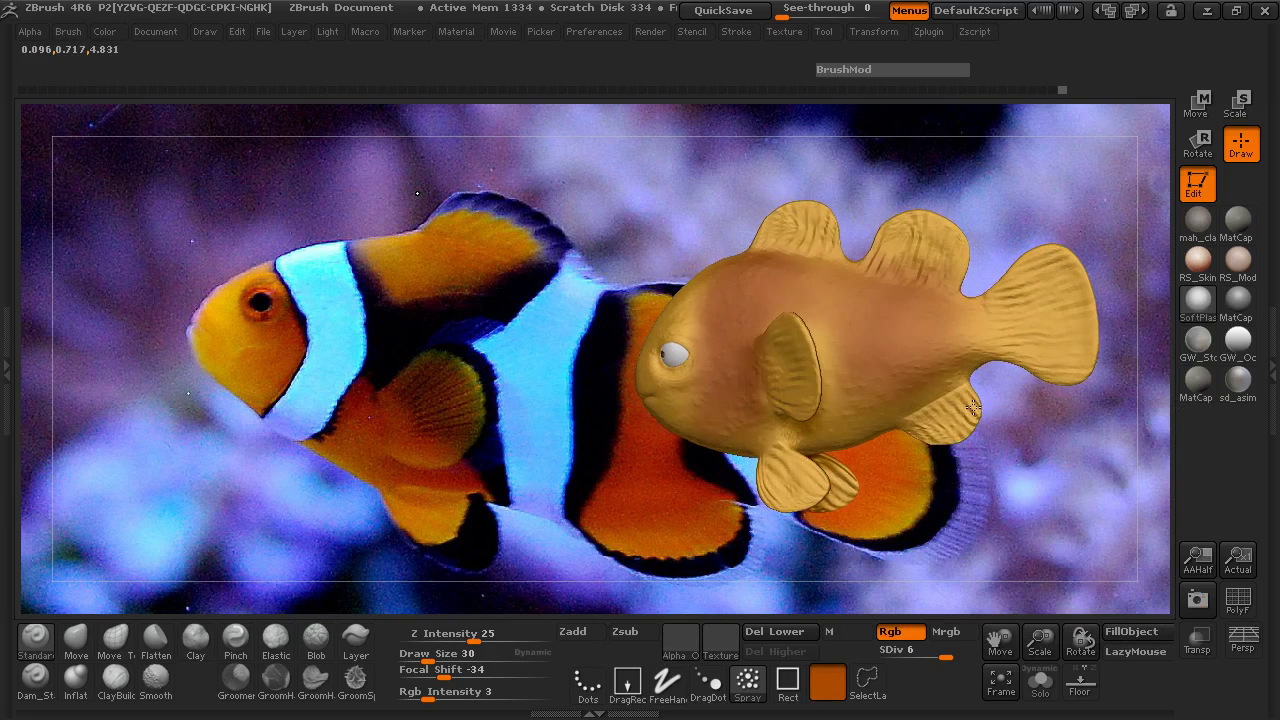
drag(905, 385, 835, 425)
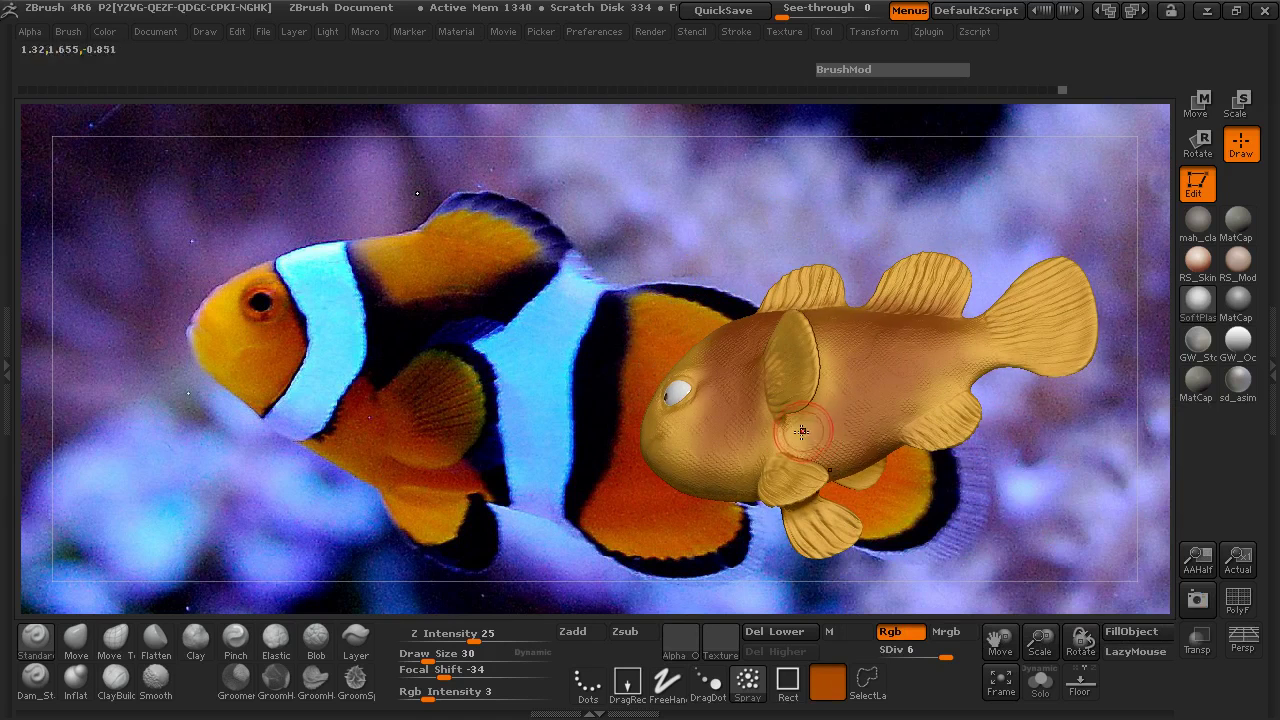
mouse_move(800, 425)
mouse_down()
mouse_move(780, 435)
mouse_move(836, 410)
mouse_move(831, 380)
mouse_up()
drag(563, 226, 612, 238)
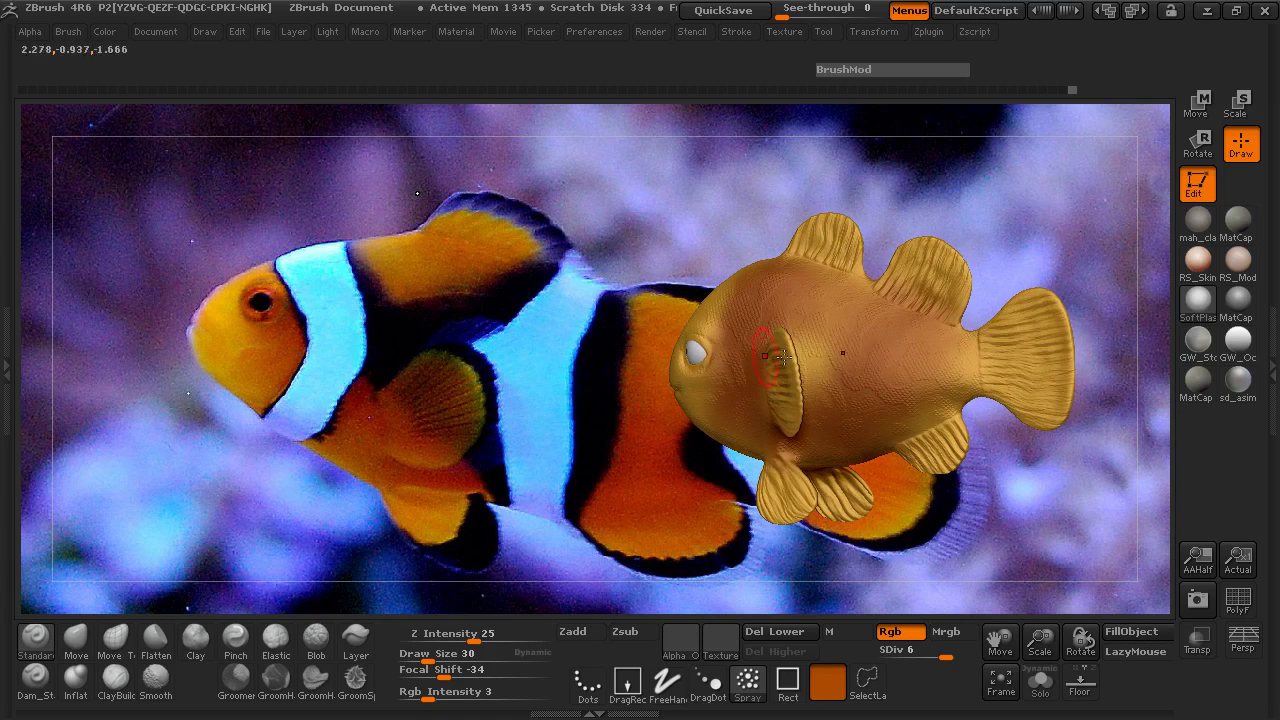
drag(825, 342, 832, 364)
mouse_move(907, 396)
mouse_down()
mouse_move(946, 408)
mouse_move(928, 372)
mouse_up()
drag(1013, 493, 1084, 490)
drag(470, 470, 502, 351)
drag(657, 371, 730, 374)
mouse_move(921, 239)
mouse_down()
mouse_move(924, 369)
mouse_move(971, 420)
mouse_move(809, 492)
mouse_up()
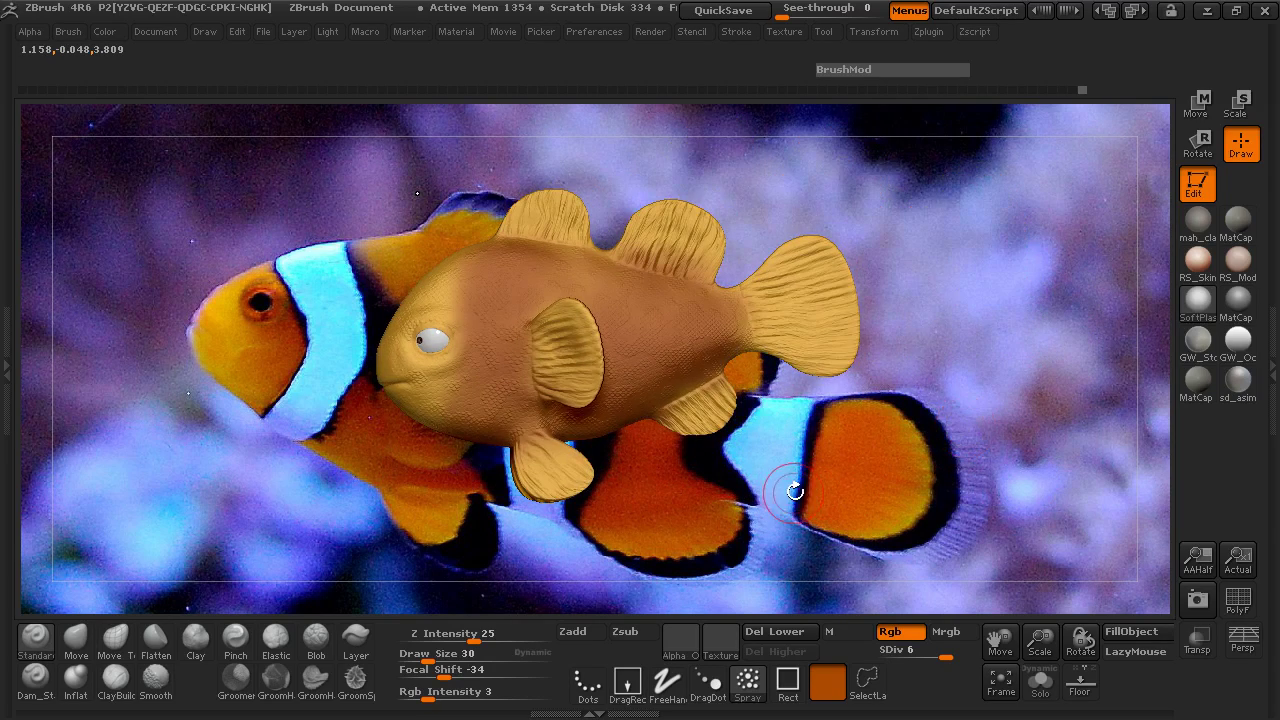
- Pick a bright yellow and spray it over the outer part of the tail fin
alt+drag(789, 494, 892, 542)
key(space)
key(space)
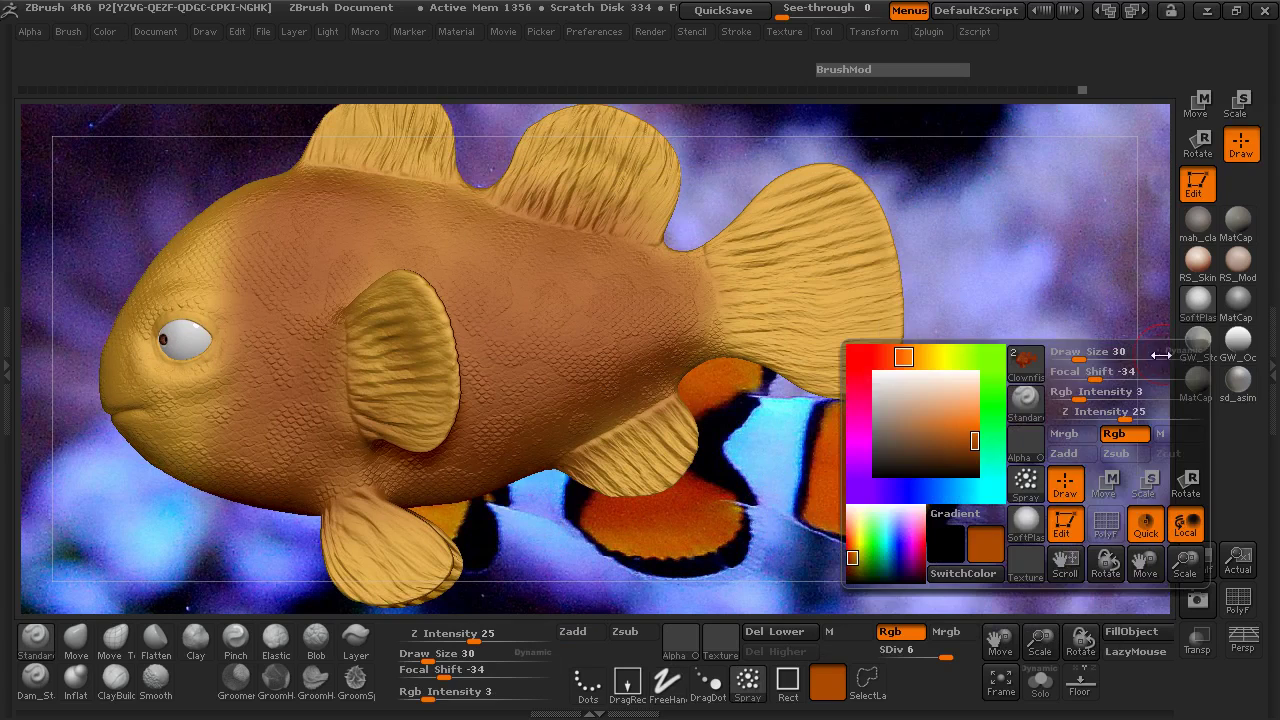
key(space)
drag(965, 273, 920, 488)
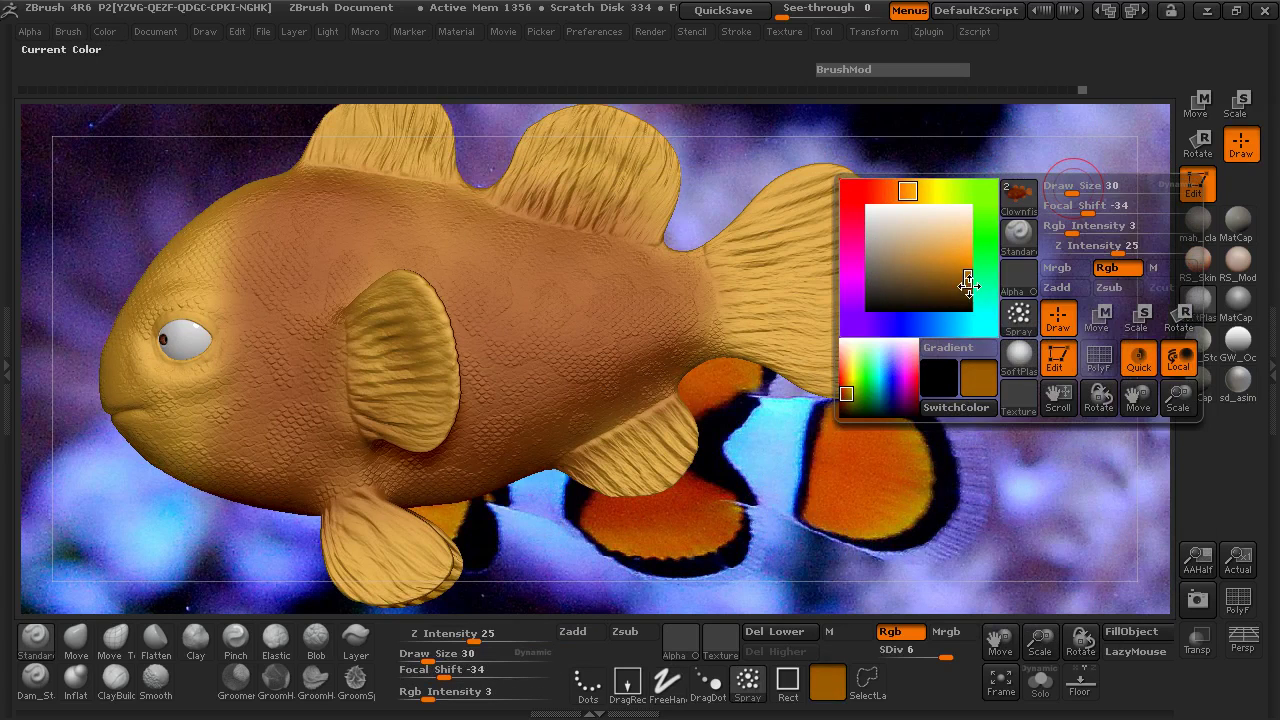
drag(913, 198, 921, 194)
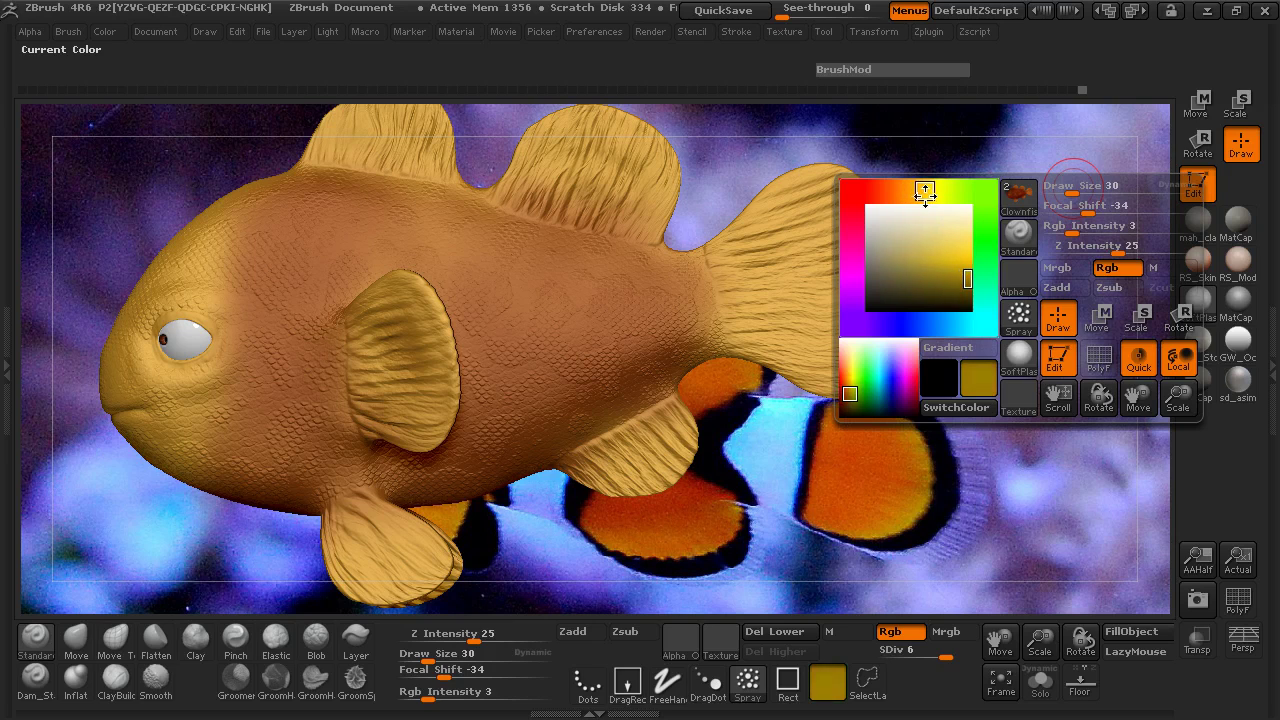
drag(967, 279, 970, 260)
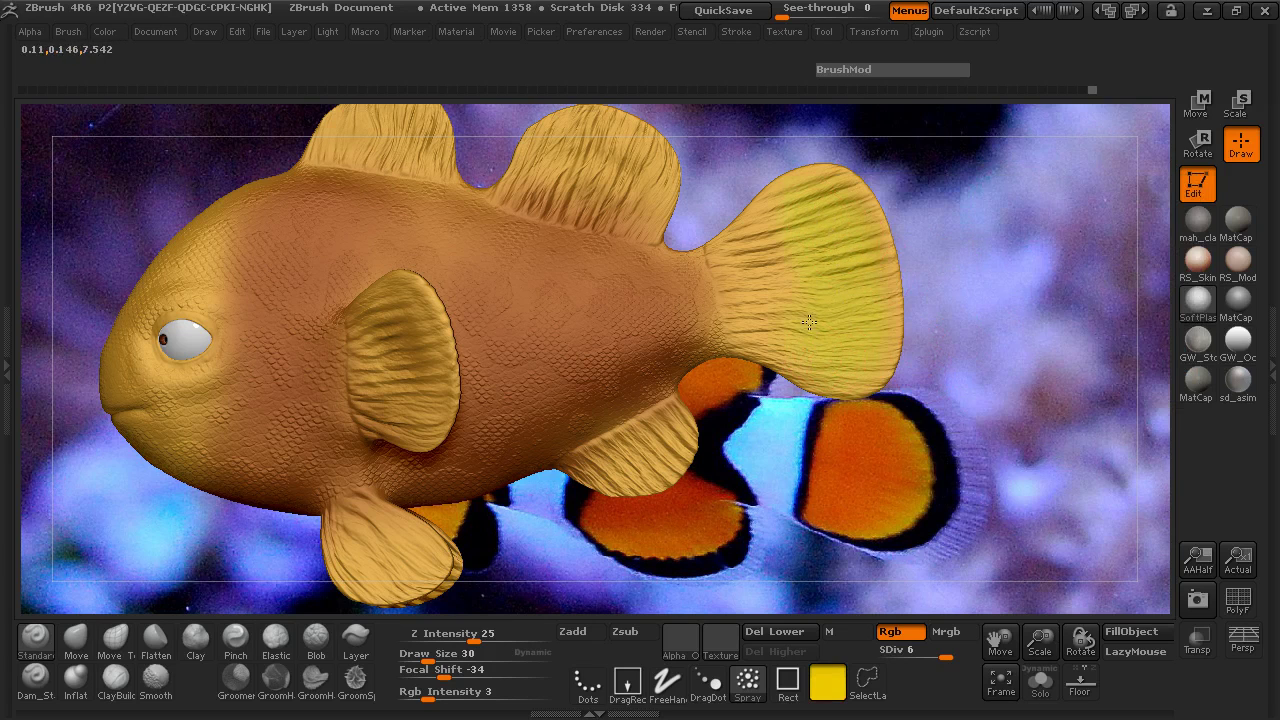
- Pick a bright red-orange and spray it over the inner part of the tail fin, keeping the yellow outer edge
right_click(940, 343)
right_click(1038, 237)
drag(915, 300, 708, 500)
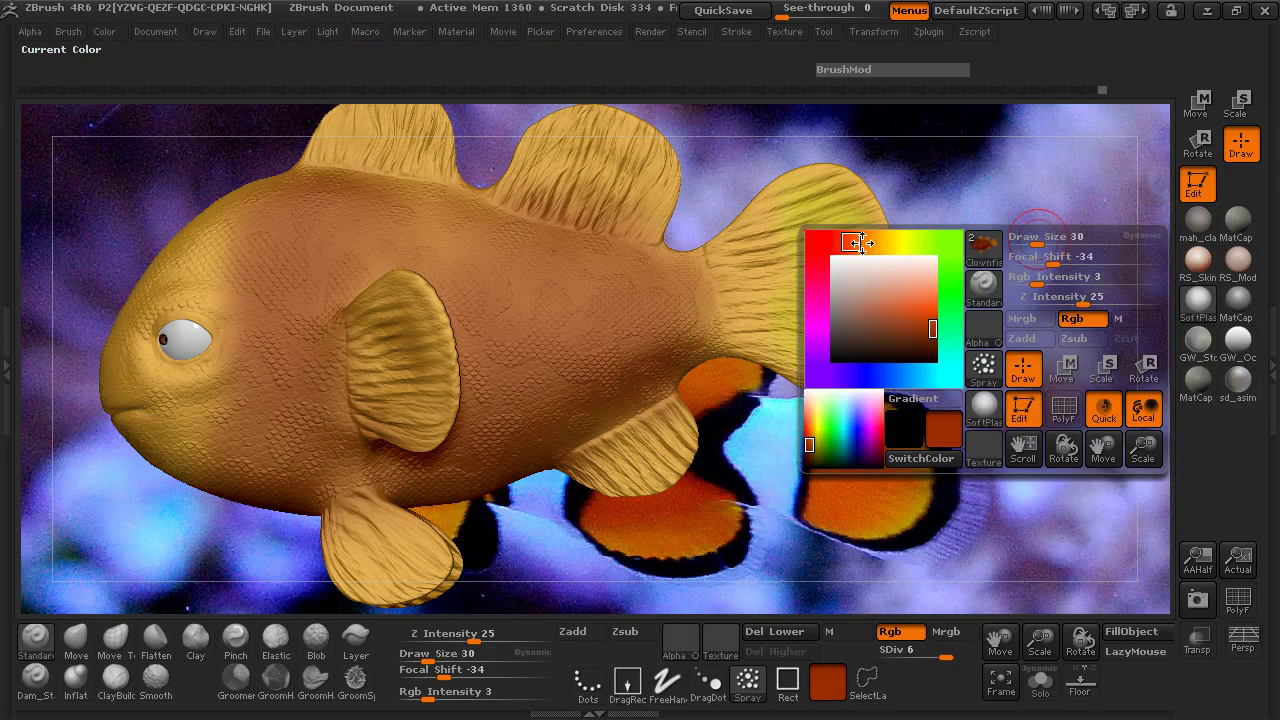
drag(839, 242, 860, 242)
drag(929, 333, 940, 300)
mouse_move(800, 250)
mouse_down()
mouse_move(772, 248)
mouse_move(809, 337)
mouse_move(798, 242)
mouse_up()
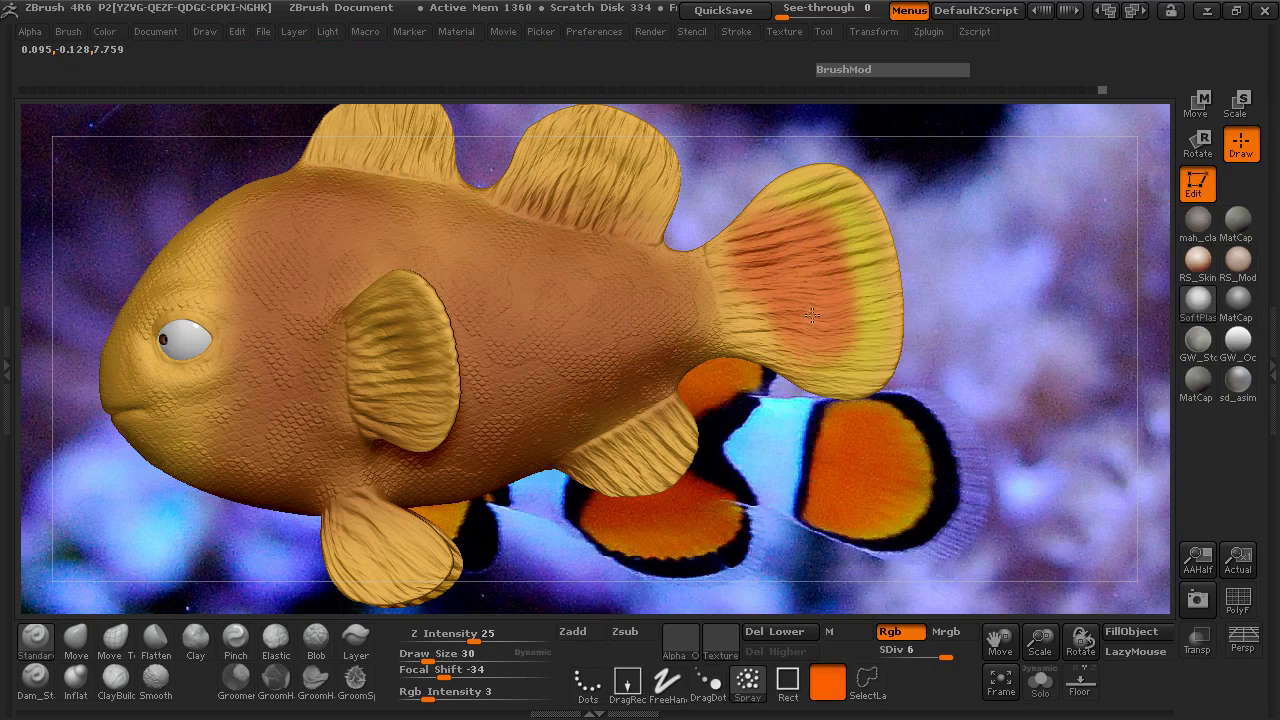
- Spray the same orange over the lower parts of both dorsal fins, leaving their outer edges yellow
mouse_move(973, 224)
mouse_down()
mouse_move(680, 266)
mouse_move(590, 264)
mouse_move(584, 279)
mouse_move(640, 260)
mouse_move(656, 293)
mouse_up()
drag(600, 160, 540, 175)
mouse_move(470, 290)
mouse_down()
mouse_move(425, 255)
mouse_move(593, 330)
mouse_up()
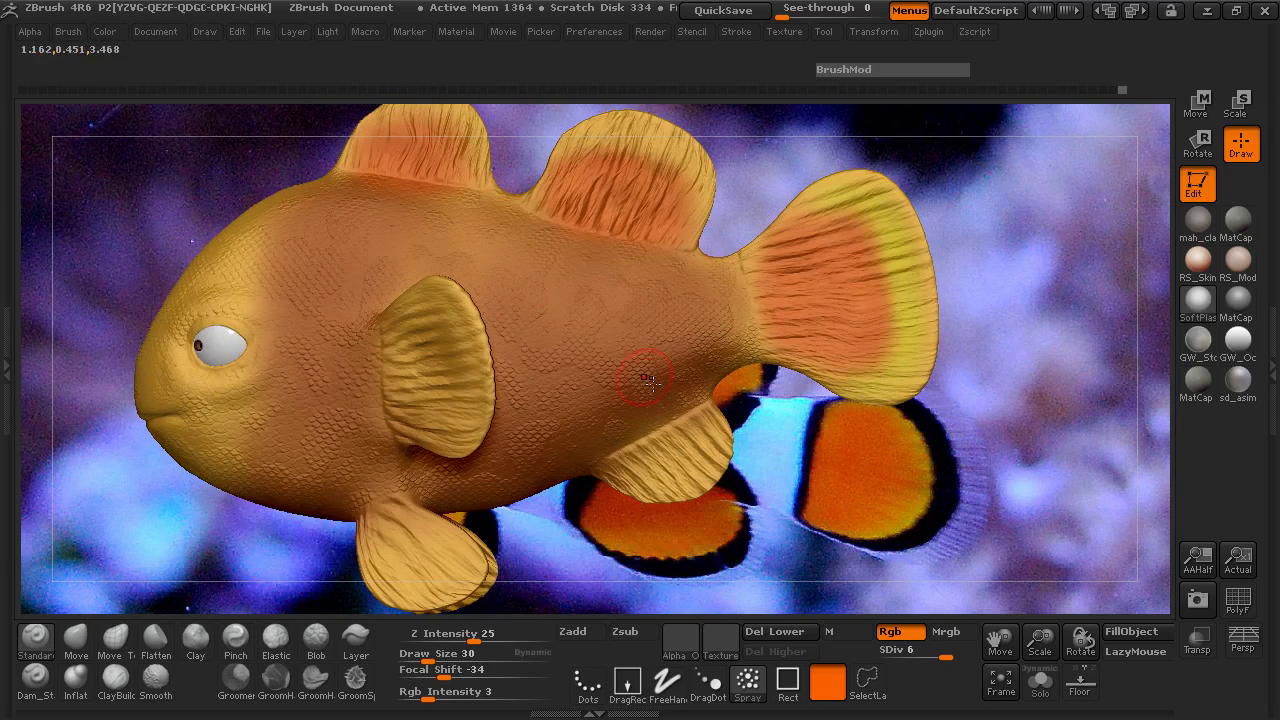
- Spray the orange over the anal, pectoral, and pelvic fins, leaving their outer rims yellow
drag(665, 455, 643, 455)
drag(767, 453, 748, 500)
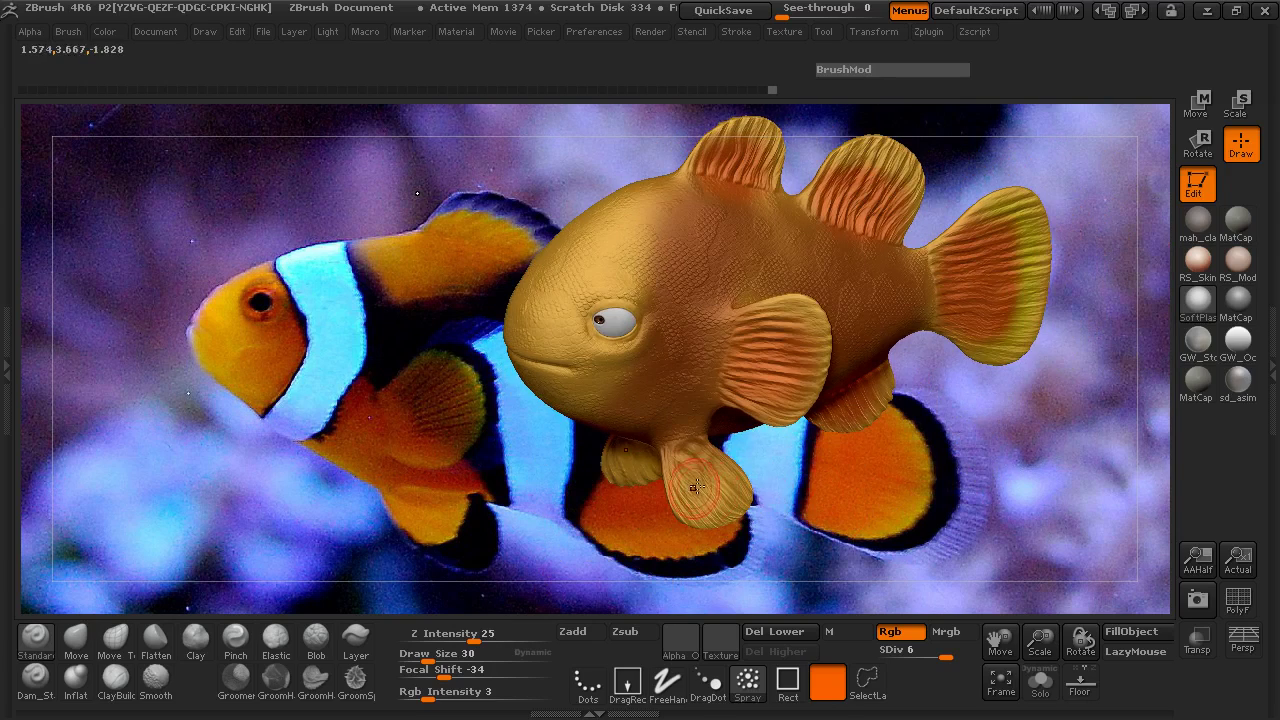
drag(703, 480, 692, 486)
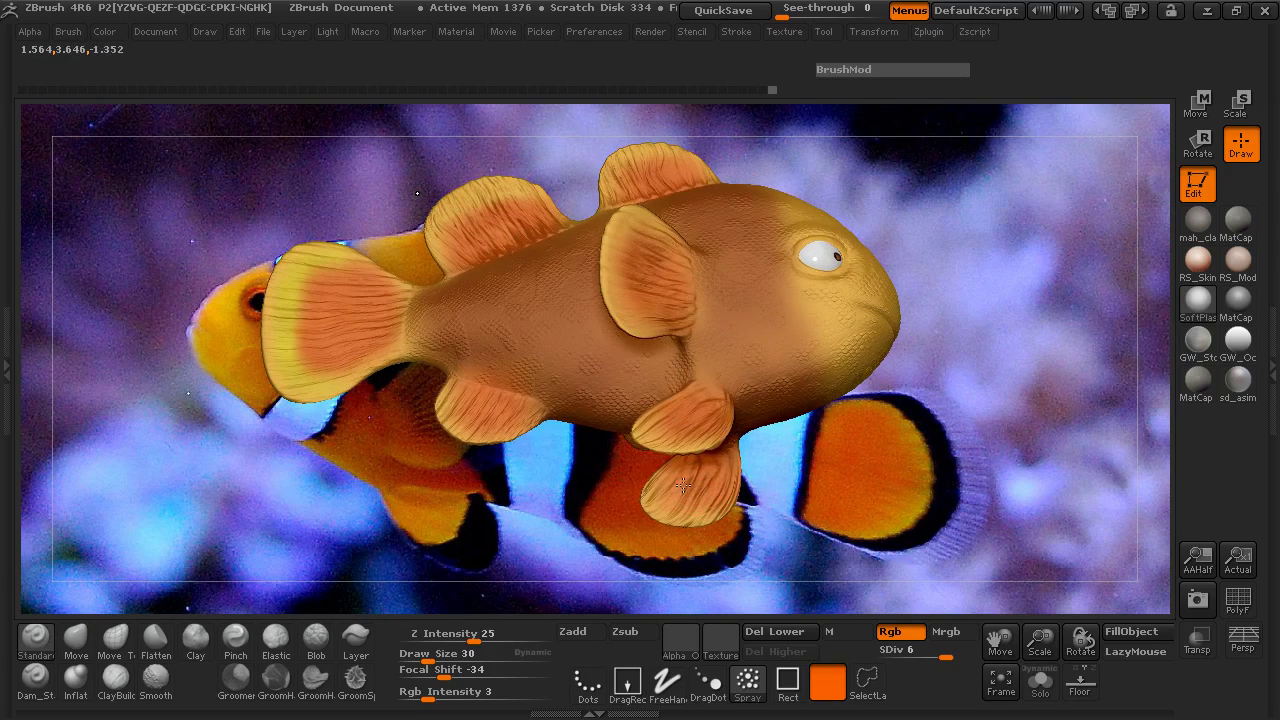
mouse_move(900, 449)
mouse_down()
mouse_move(782, 490)
mouse_move(429, 472)
mouse_move(356, 415)
mouse_up()
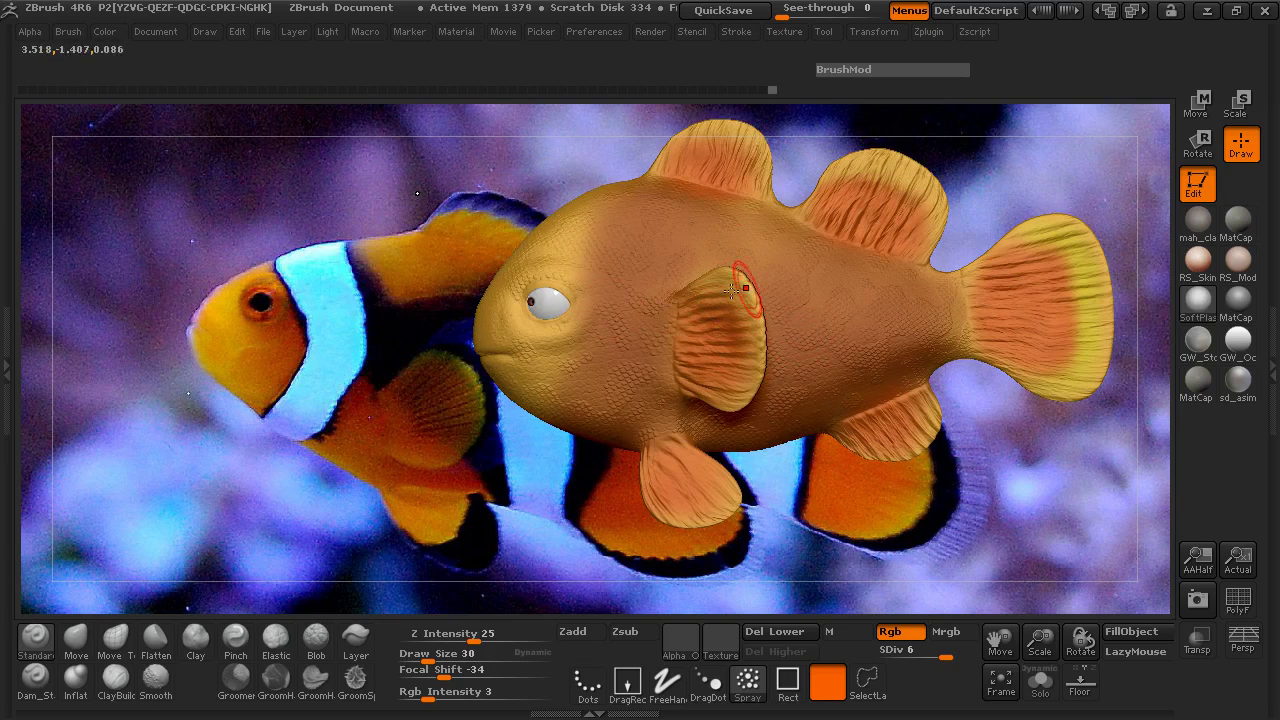
mouse_move(321, 236)
mouse_down()
mouse_move(340, 244)
mouse_move(339, 327)
mouse_up()
key(shift)
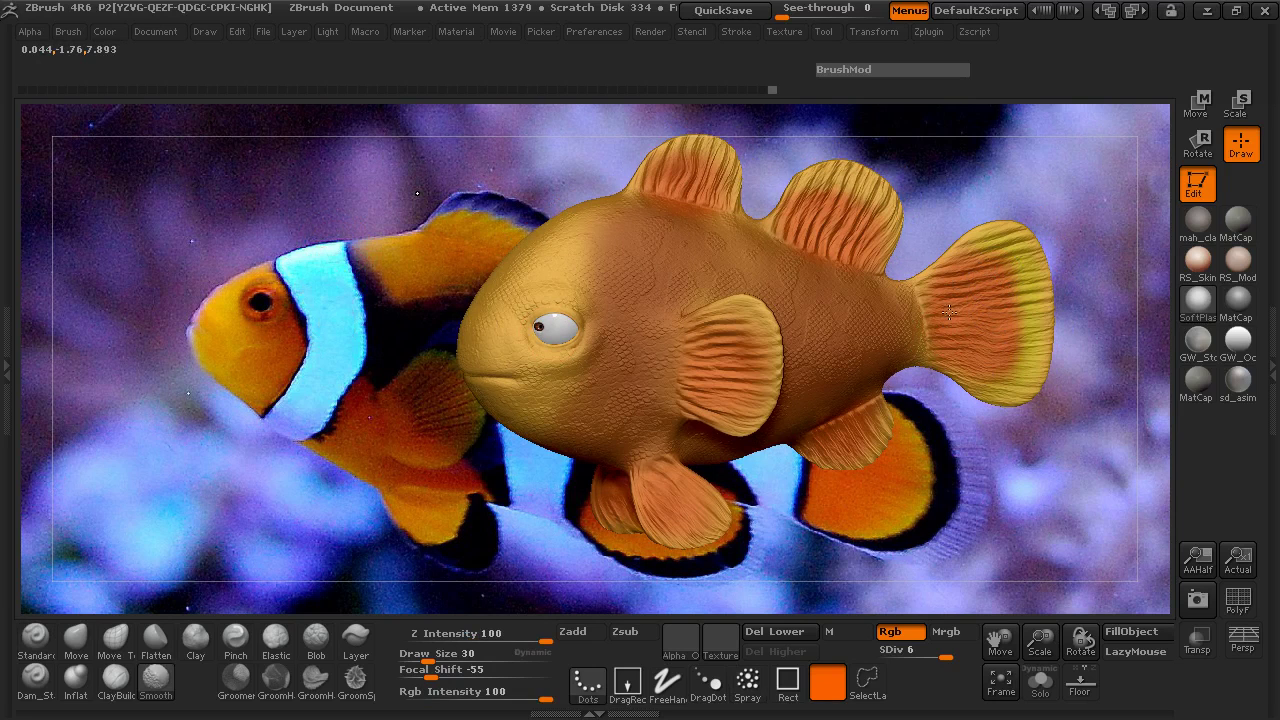
drag(395, 250, 407, 362)
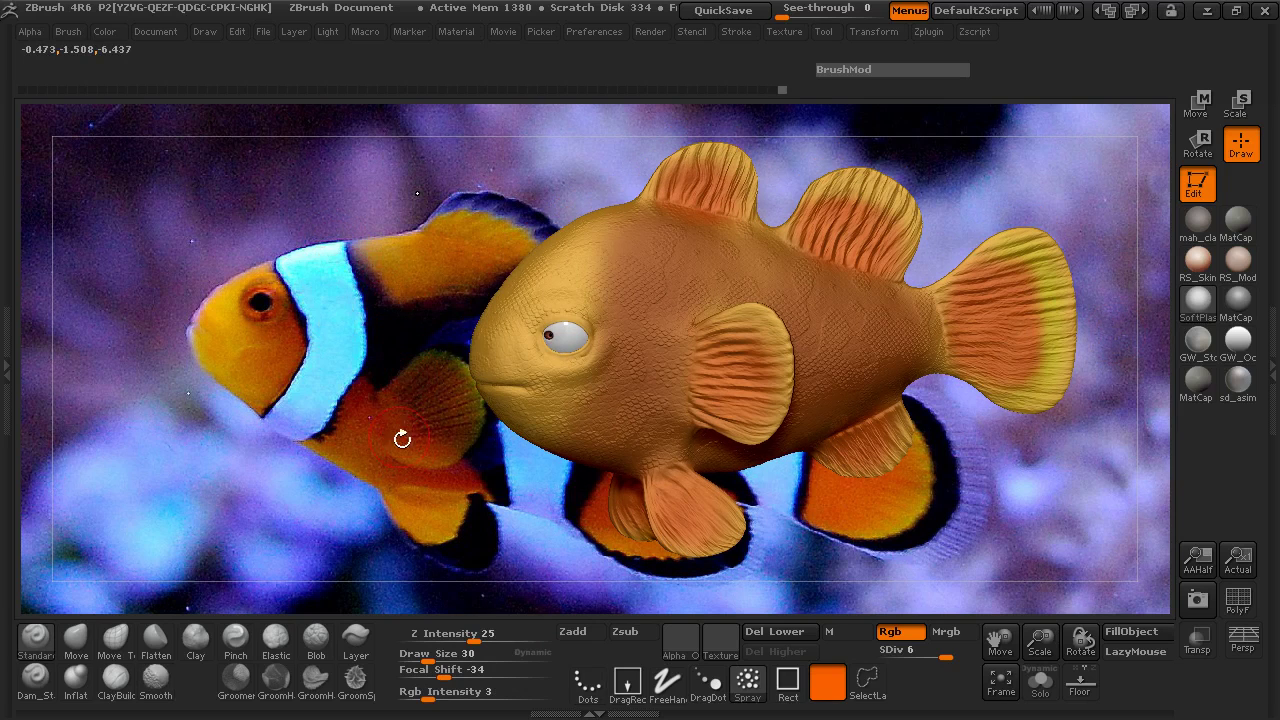
- Sample a blue from the photo's white head stripe and lighten it to a pale blue
key(space)
drag(343, 440, 330, 324)
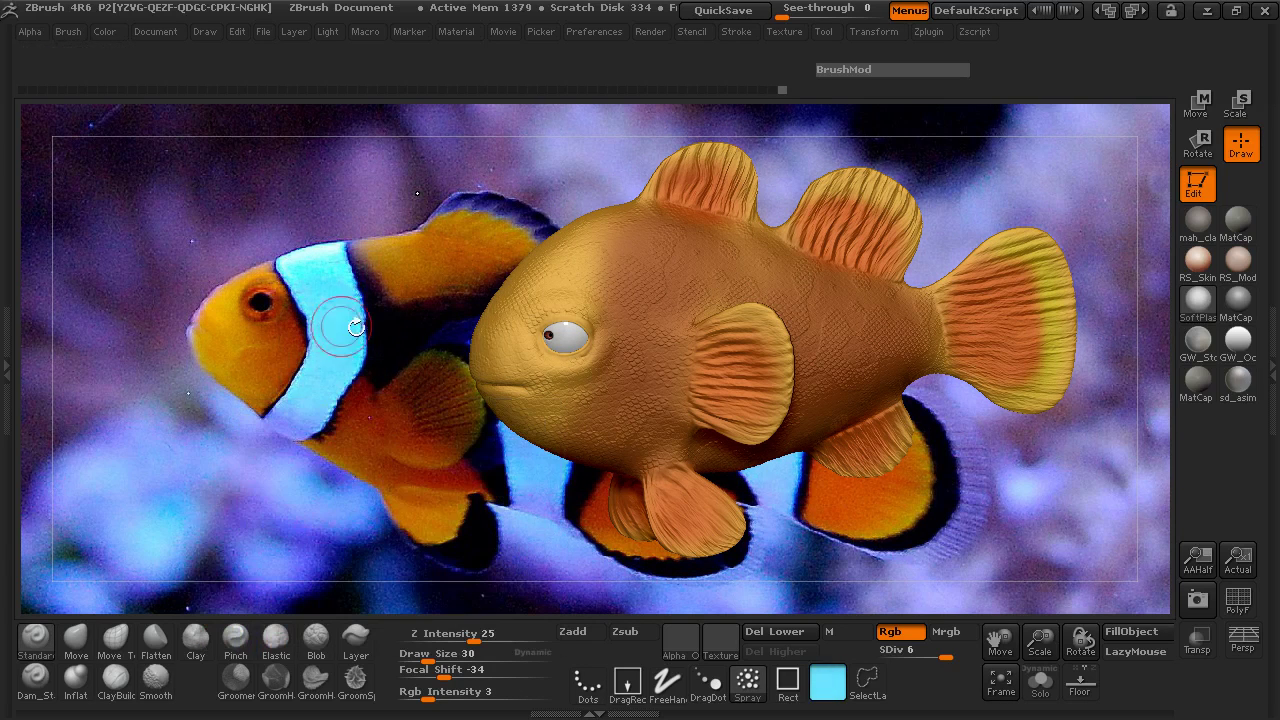
key(space)
key(space)
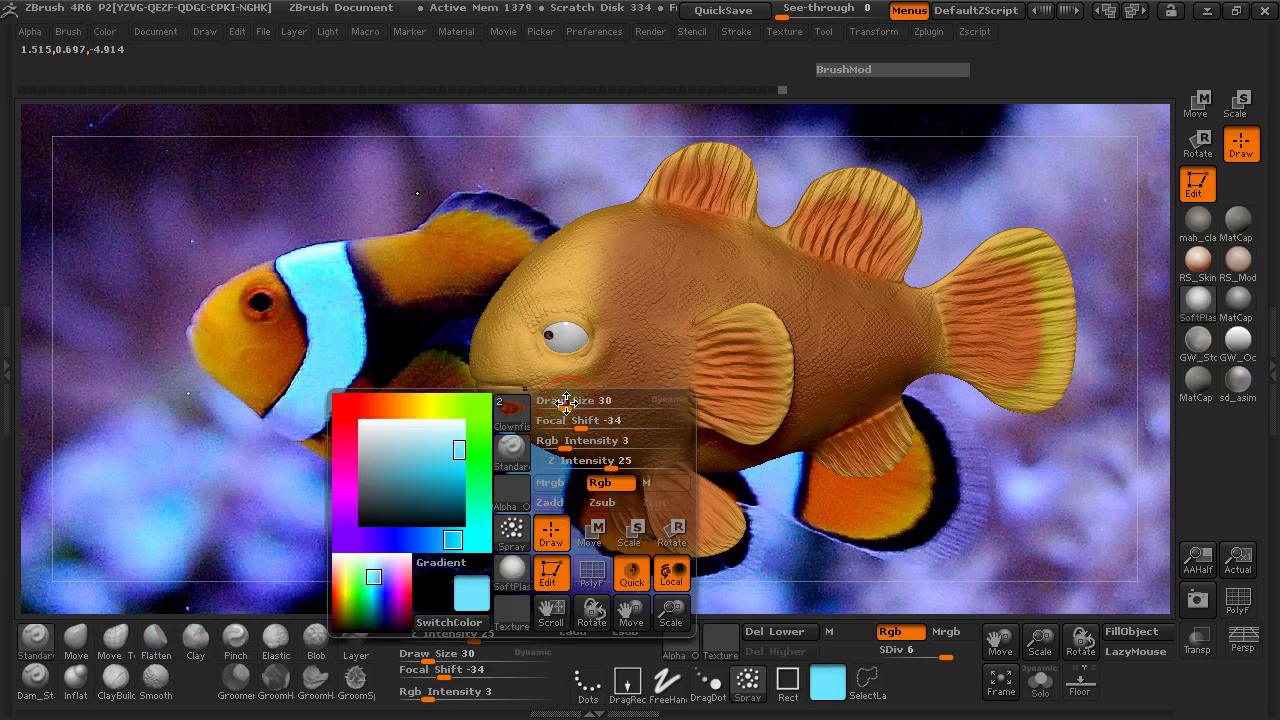
mouse_move(456, 448)
mouse_down()
mouse_move(298, 437)
mouse_move(290, 415)
mouse_up()
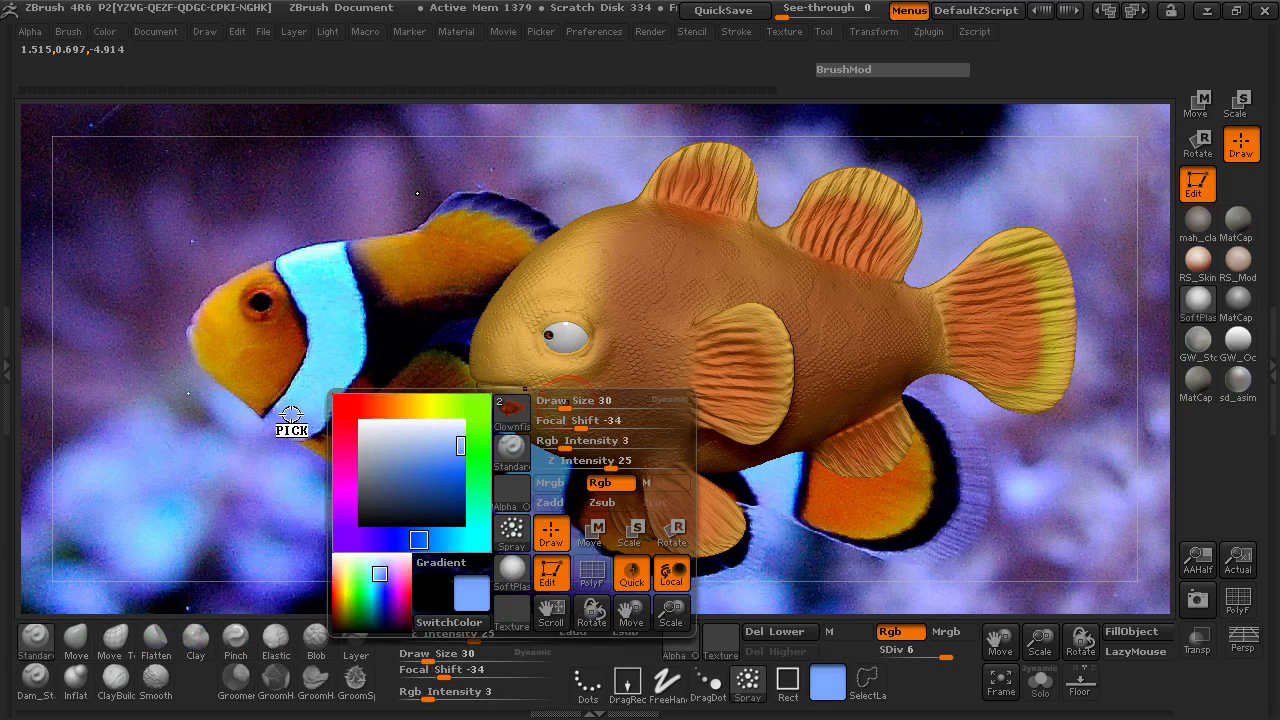
drag(457, 442, 459, 431)
drag(331, 348, 325, 331)
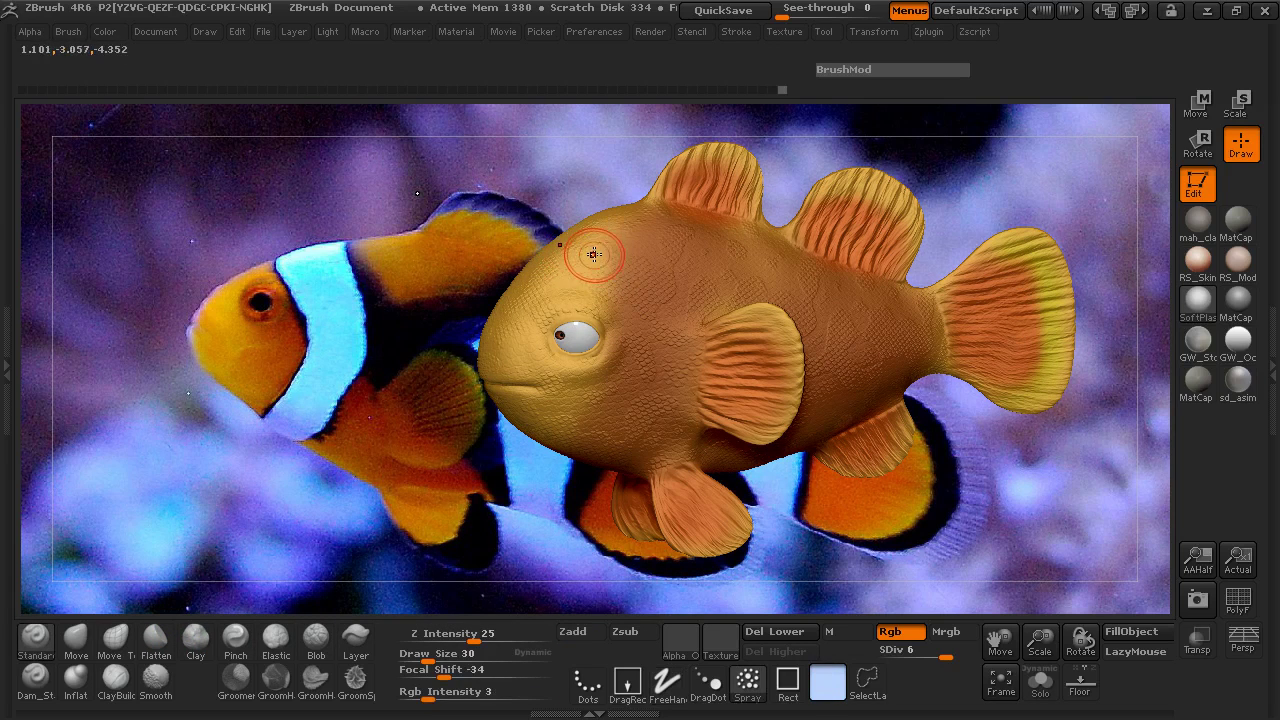
- Set Draw Size to 23 and paint a pale blue band around the back of the head from forehead to throat
key(space)
mouse_move(607, 271)
mouse_down()
mouse_move(628, 300)
mouse_move(640, 375)
mouse_move(553, 445)
mouse_up()
mouse_move(617, 412)
mouse_down()
mouse_move(642, 334)
mouse_move(590, 244)
mouse_up()
drag(505, 226, 599, 250)
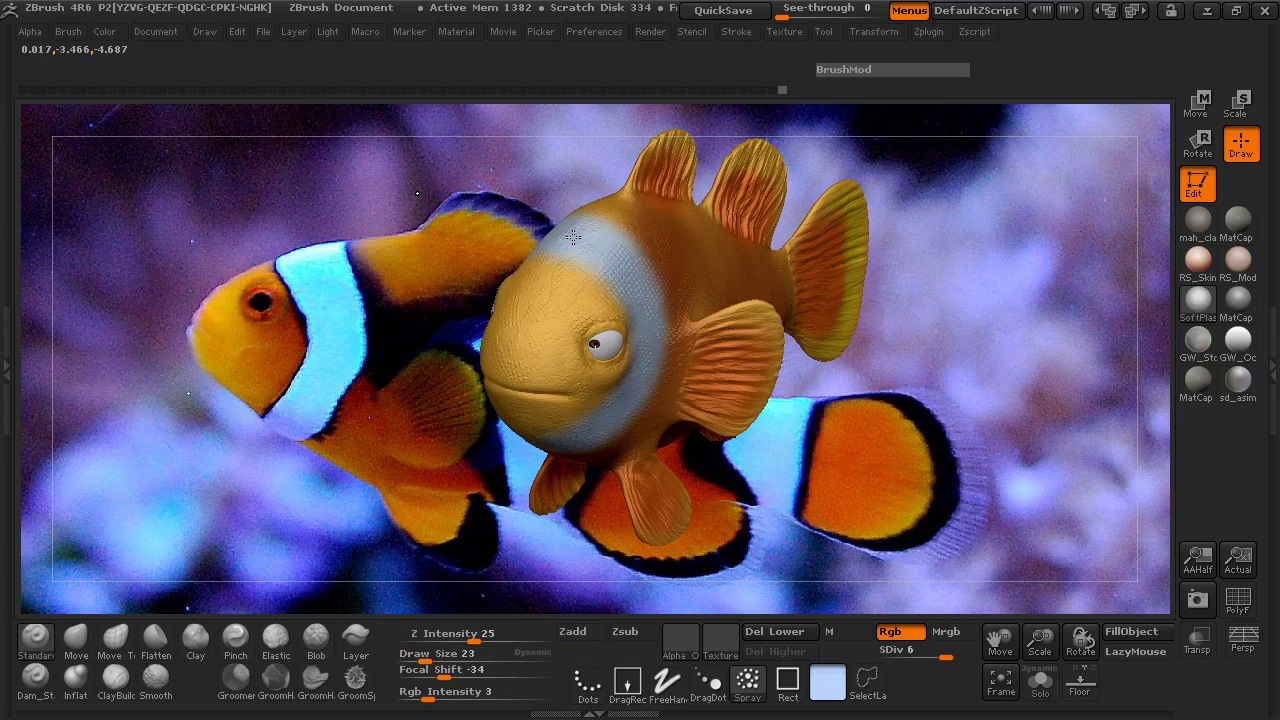
- Paint a second pale blue band around the middle of the body, from between the dorsal fins down to the belly
drag(908, 385, 575, 365)
mouse_move(881, 196)
mouse_down()
mouse_move(872, 245)
mouse_move(857, 237)
mouse_move(877, 209)
mouse_move(871, 271)
mouse_move(917, 395)
mouse_up()
mouse_move(917, 395)
mouse_down()
mouse_move(863, 327)
mouse_move(918, 400)
mouse_up()
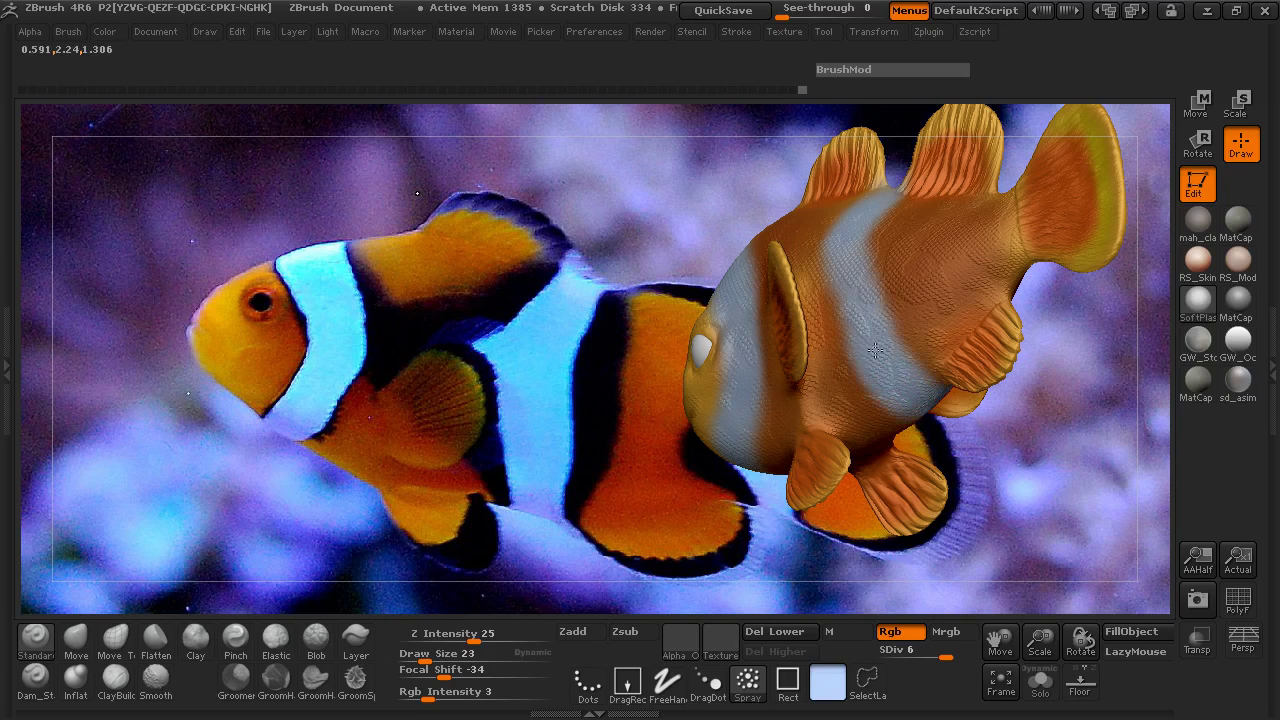
- Paint a third pale blue band around the tail base, reducing Draw Size to 21 to finish it
drag(457, 186, 800, 371)
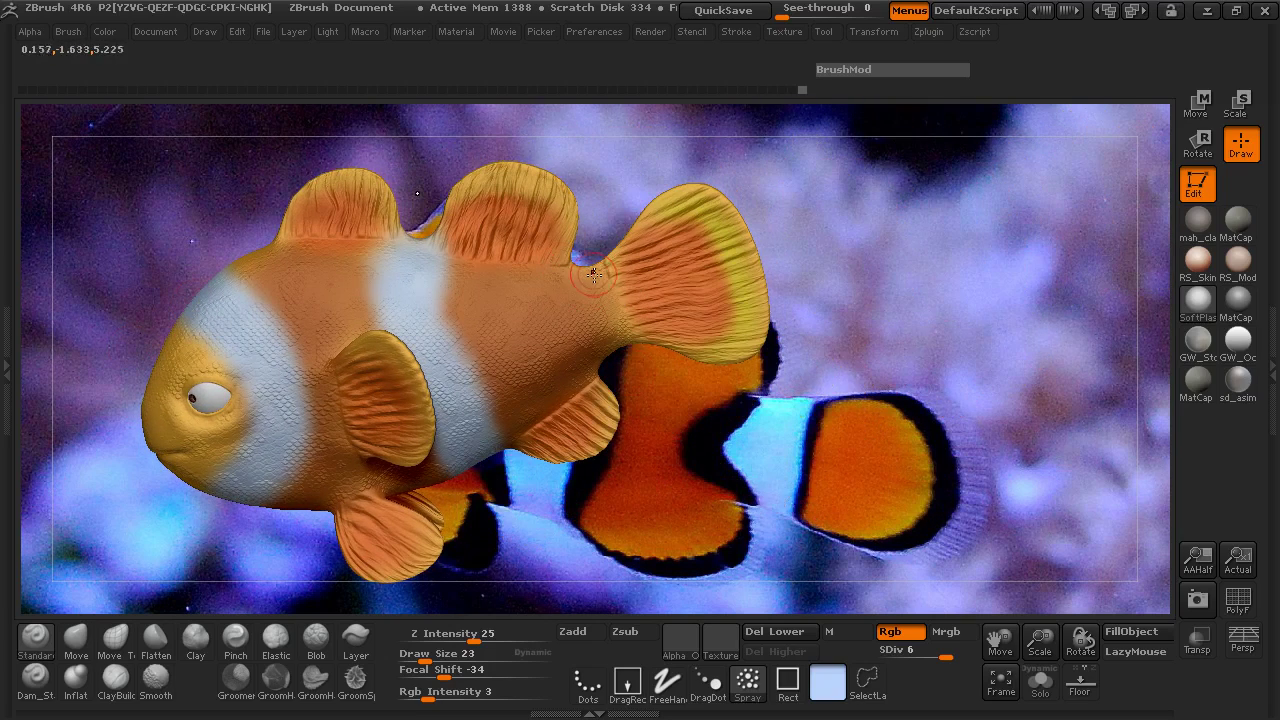
drag(597, 270, 607, 318)
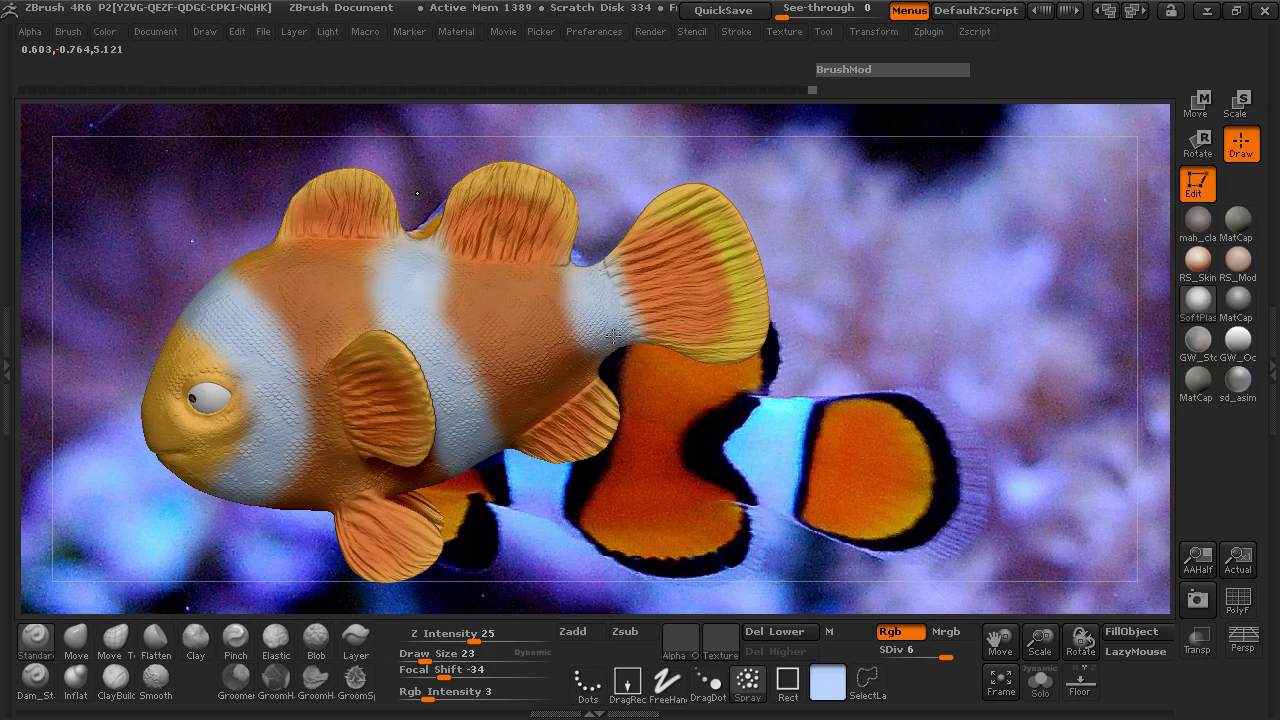
drag(686, 416, 700, 394)
key(space)
drag(598, 306, 594, 305)
drag(806, 308, 776, 306)
mouse_move(582, 296)
shift+mouse_down()
mouse_move(566, 325)
mouse_move(598, 351)
shift+mouse_up()
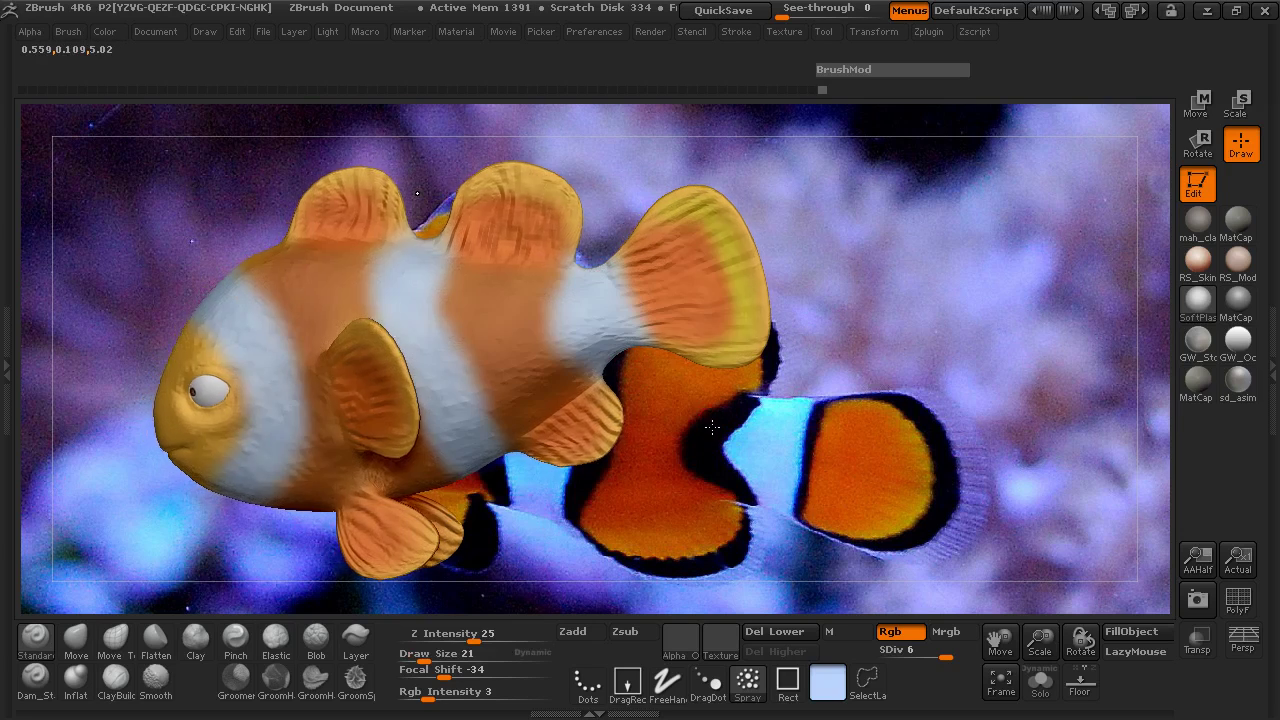
- Sample black from the dark stripe behind the photo's white head band
alt+drag(846, 429, 1160, 383)
drag(431, 428, 500, 430)
alt+drag(354, 418, 511, 459)
key(space)
drag(406, 442, 384, 330)
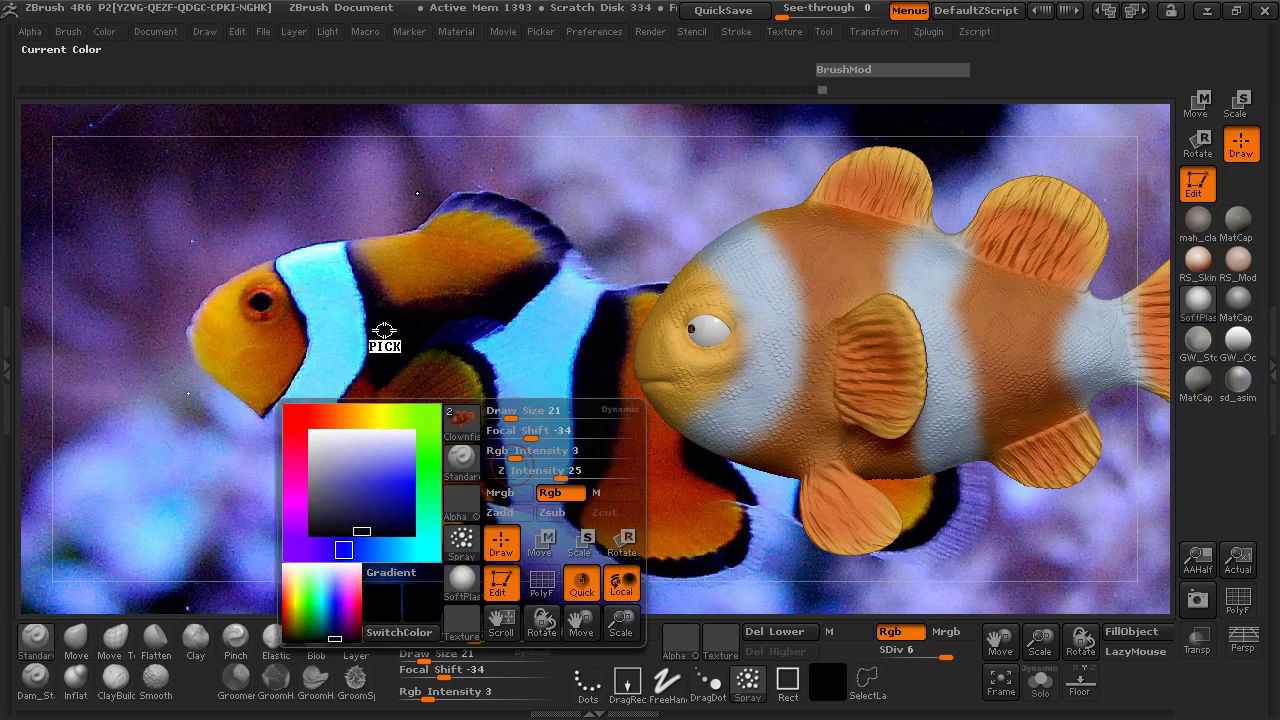
- Set Draw Size to 12 and Rgb Intensity to 1, and shade black along the outer edges of both dorsal fins
alt+drag(776, 199, 573, 313)
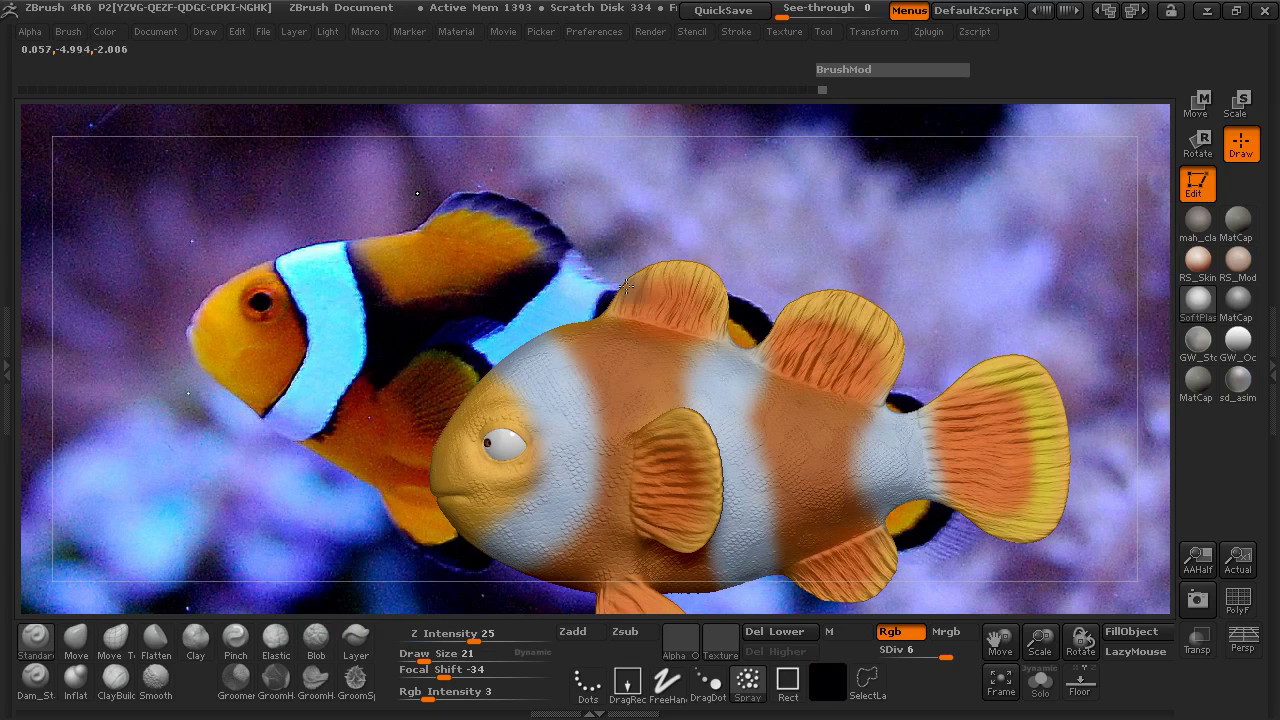
key(space)
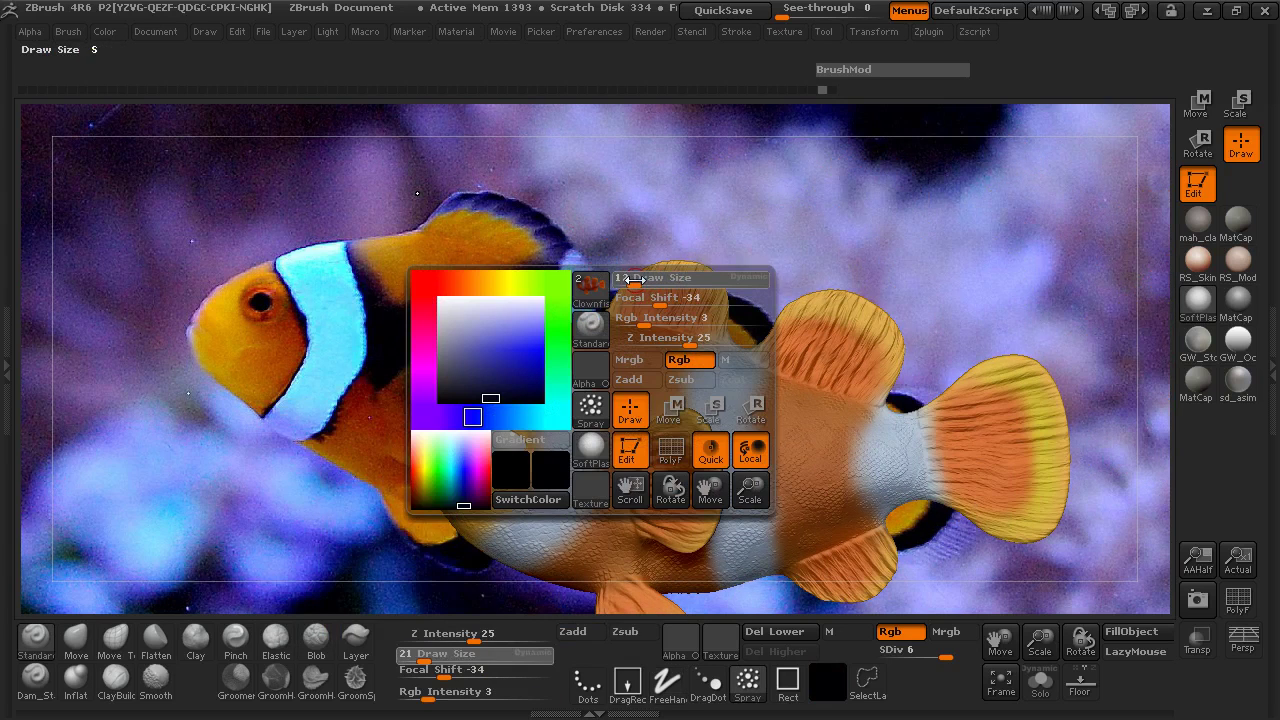
click(635, 280)
mouse_move(638, 272)
mouse_down()
mouse_move(690, 268)
mouse_move(725, 292)
mouse_up()
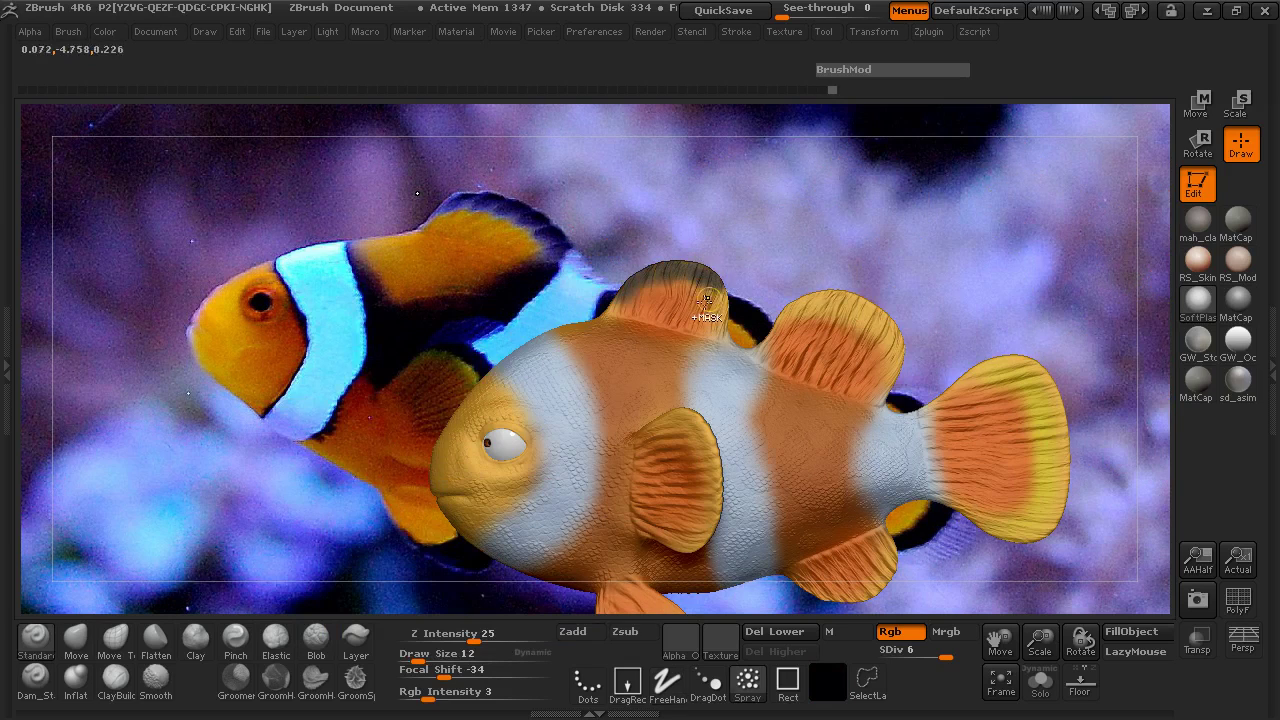
drag(427, 698, 418, 698)
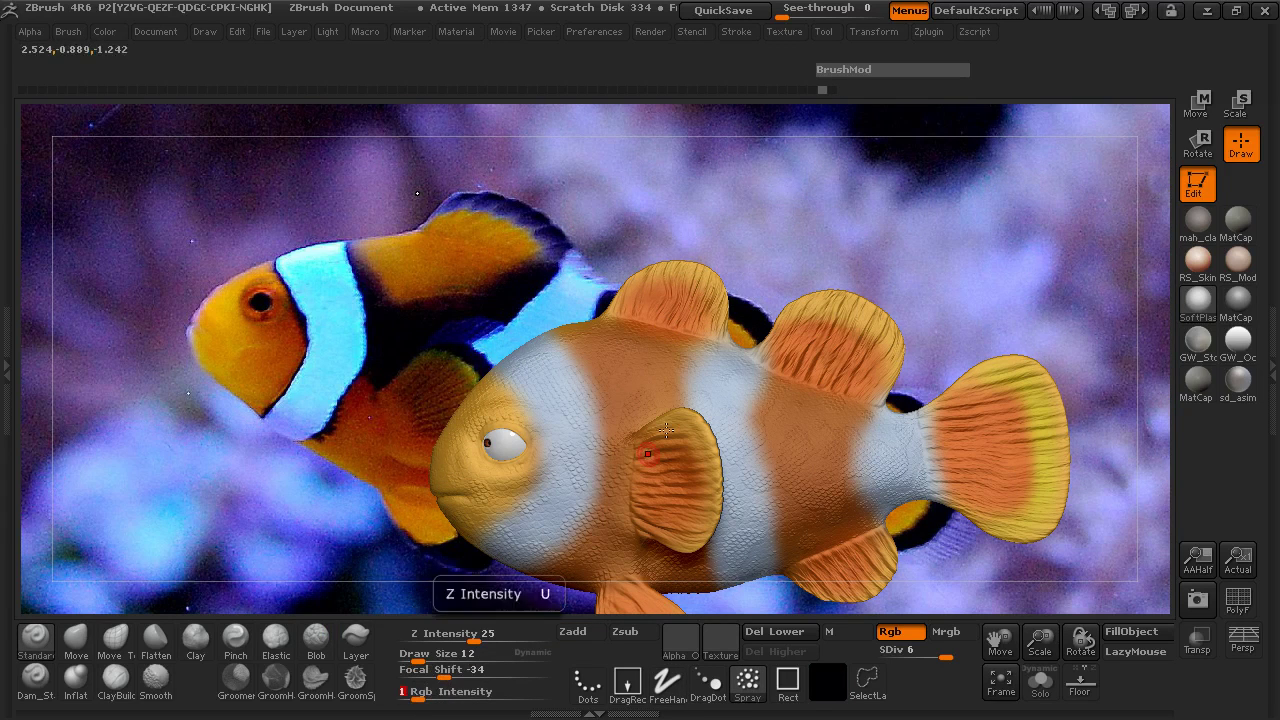
mouse_move(621, 296)
mouse_down()
mouse_move(652, 266)
mouse_move(725, 290)
mouse_up()
alt+drag(827, 243, 405, 249)
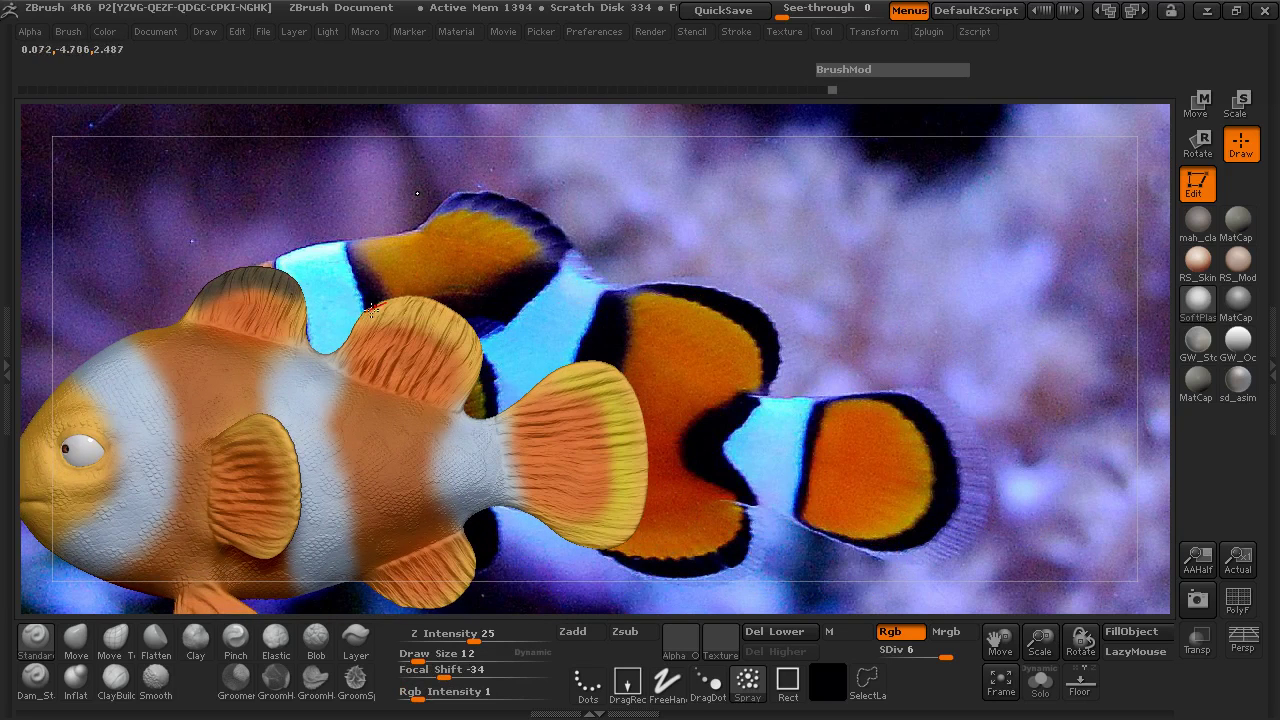
drag(366, 311, 417, 301)
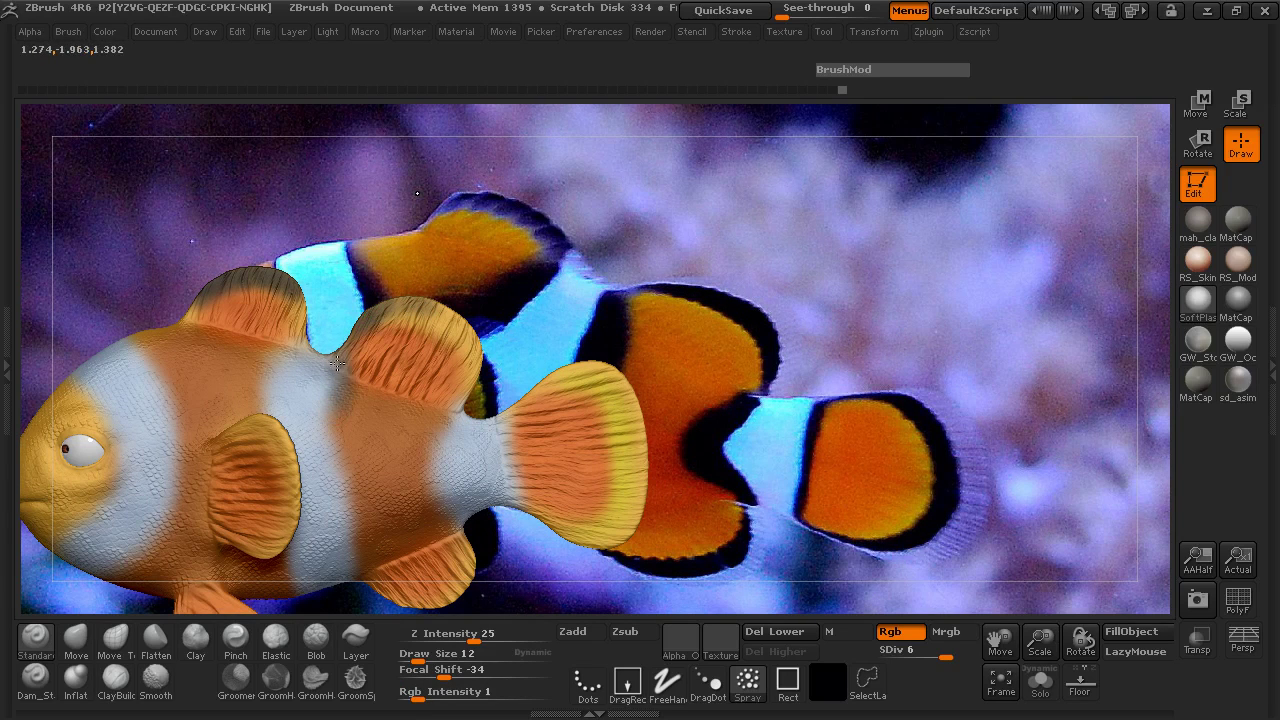
- Paint a black line along the rear edge of the middle pale band, from the rear dorsal fin down to the belly
drag(337, 364, 340, 357)
mouse_move(340, 405)
mouse_down()
mouse_move(350, 475)
mouse_move(335, 410)
mouse_up()
drag(358, 499, 357, 547)
alt+drag(758, 580, 879, 375)
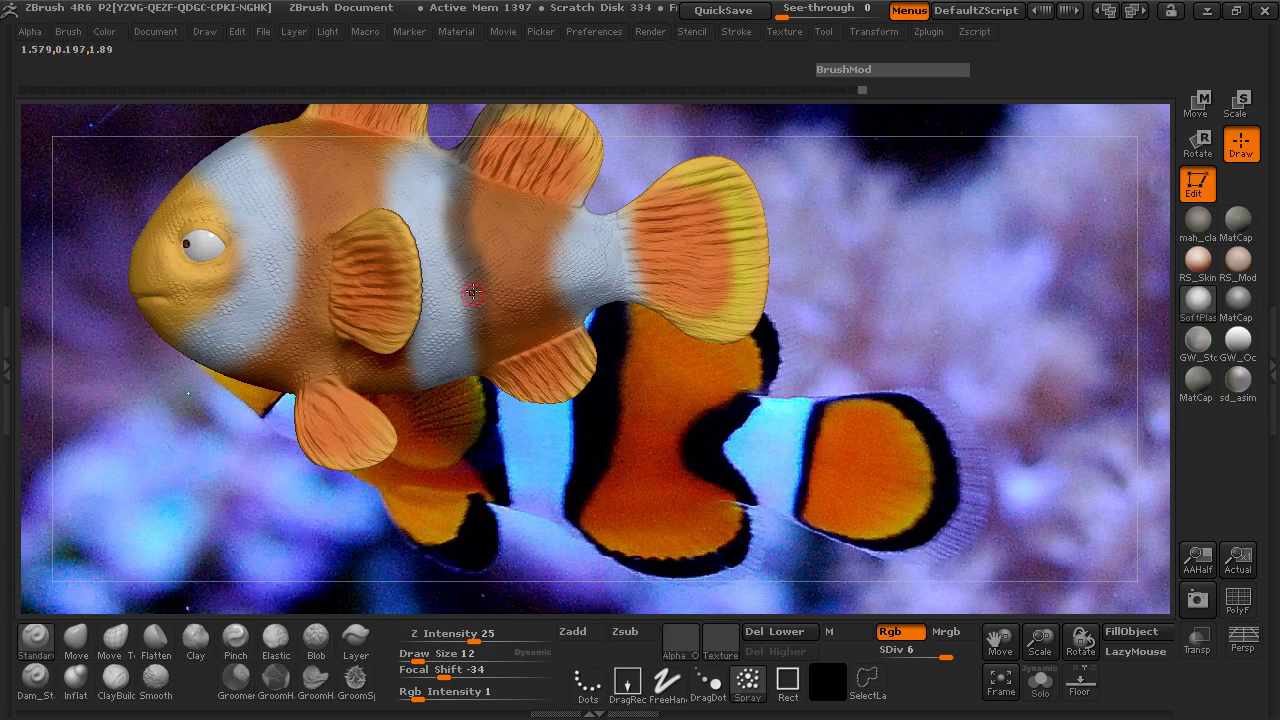
drag(475, 322, 476, 352)
drag(482, 430, 478, 302)
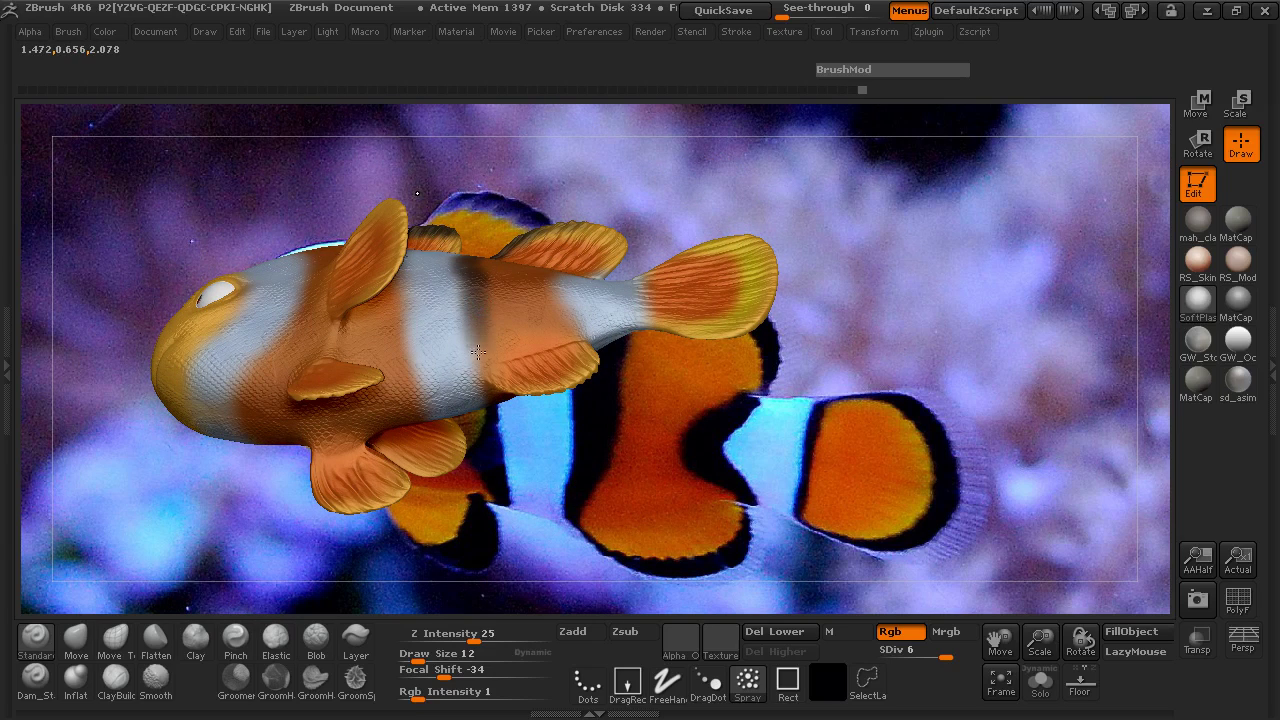
mouse_move(481, 379)
mouse_down()
mouse_move(474, 295)
mouse_move(474, 372)
mouse_up()
mouse_move(790, 300)
mouse_down()
mouse_move(797, 430)
mouse_move(902, 405)
mouse_up()
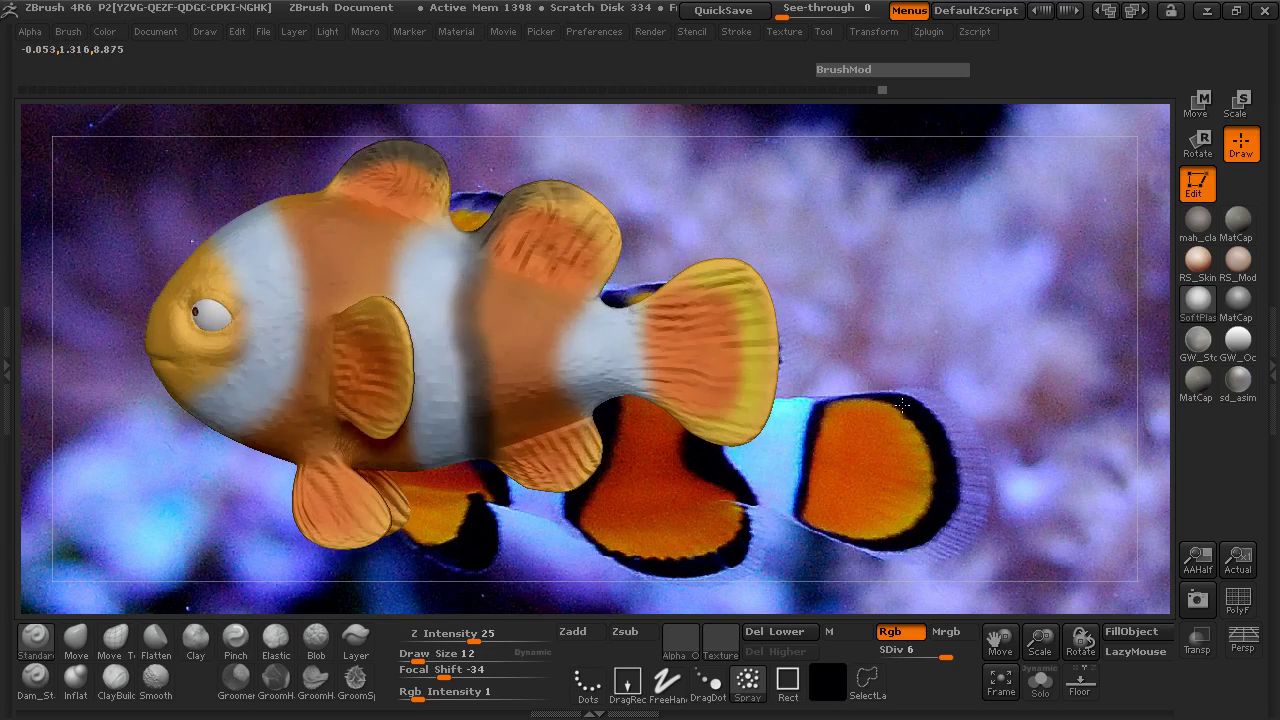
drag(459, 321, 487, 262)
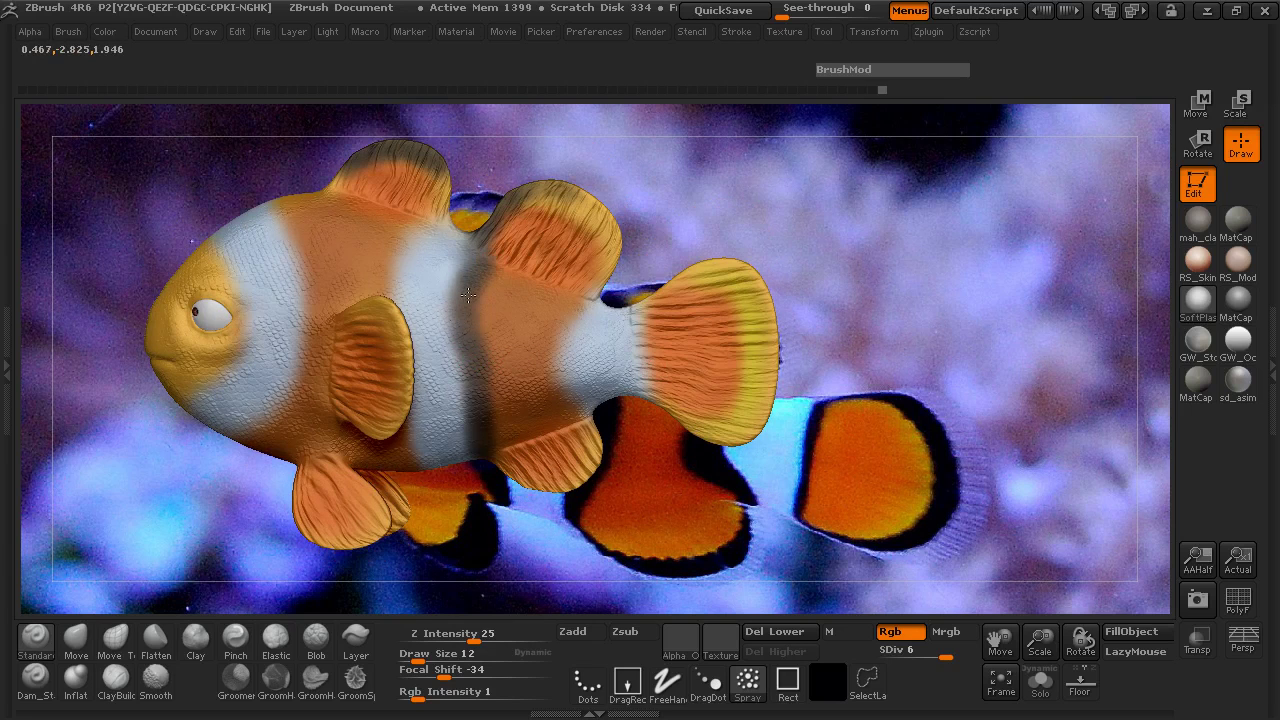
- Paint a black line across the base of the tail fin where it meets the pale band
drag(729, 179, 712, 186)
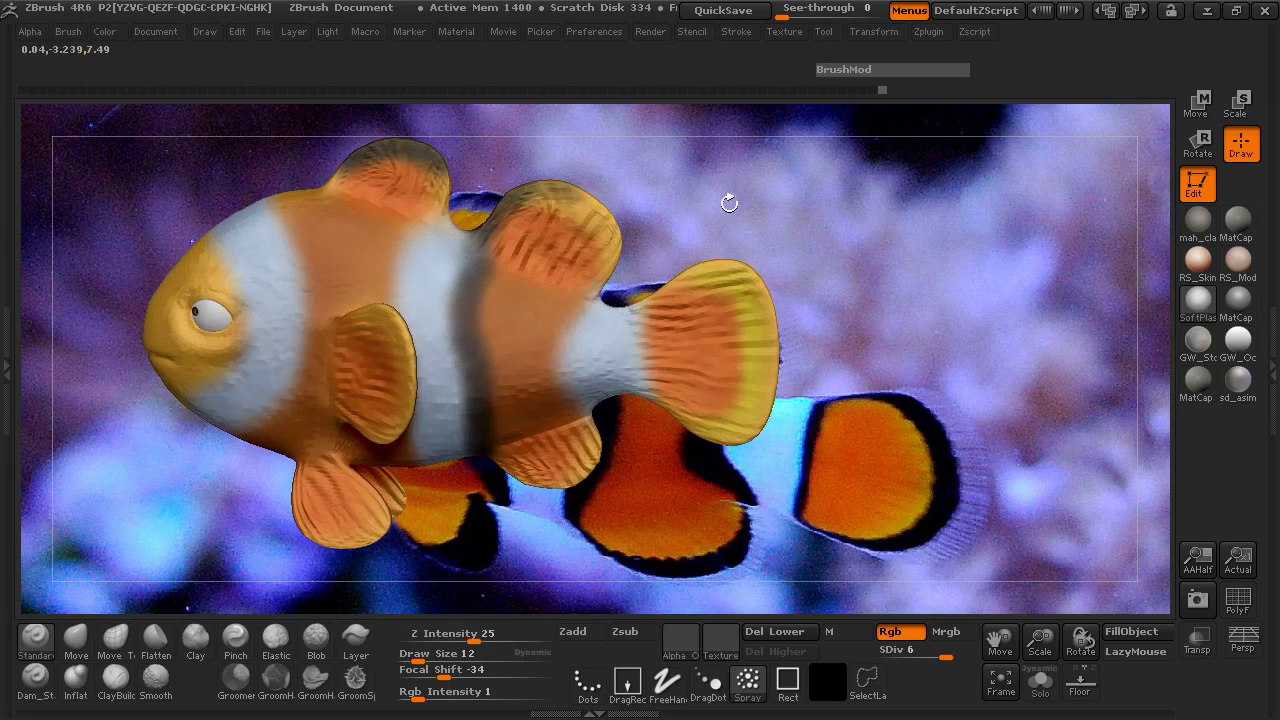
mouse_move(720, 240)
ctrl+right_down()
mouse_move(780, 242)
mouse_move(712, 218)
ctrl+right_up()
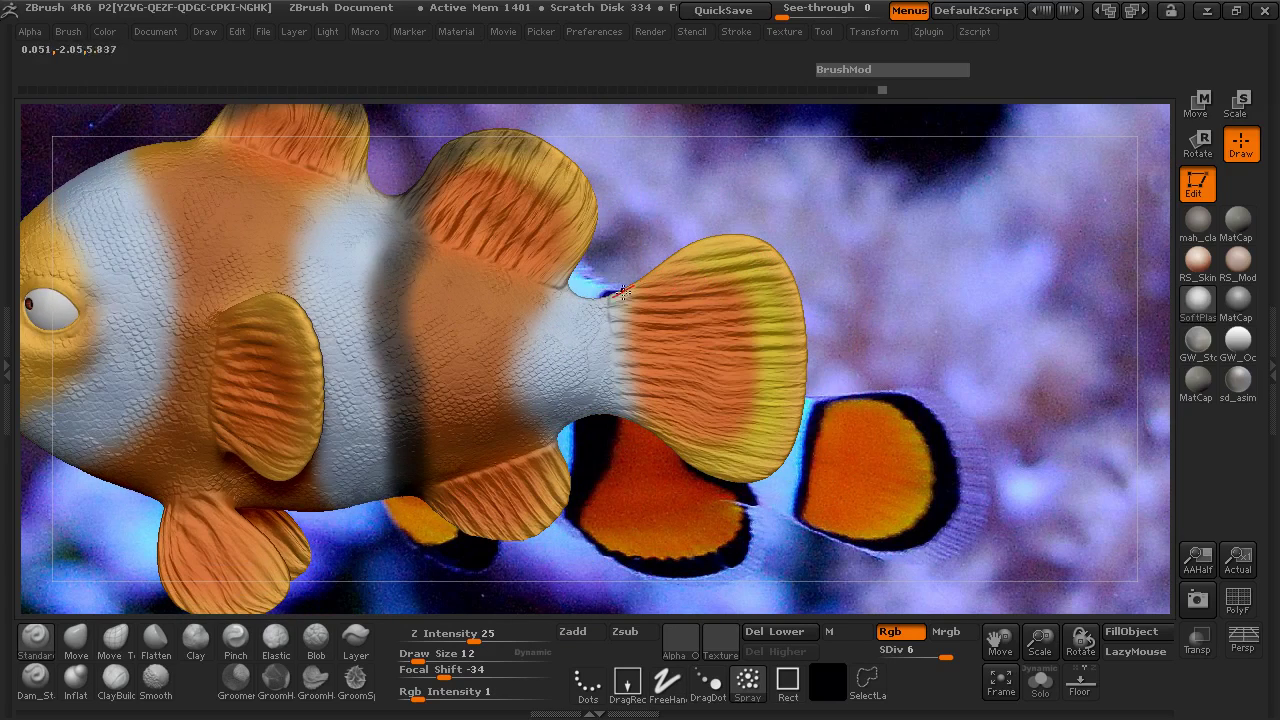
drag(619, 315, 625, 368)
drag(650, 222, 634, 223)
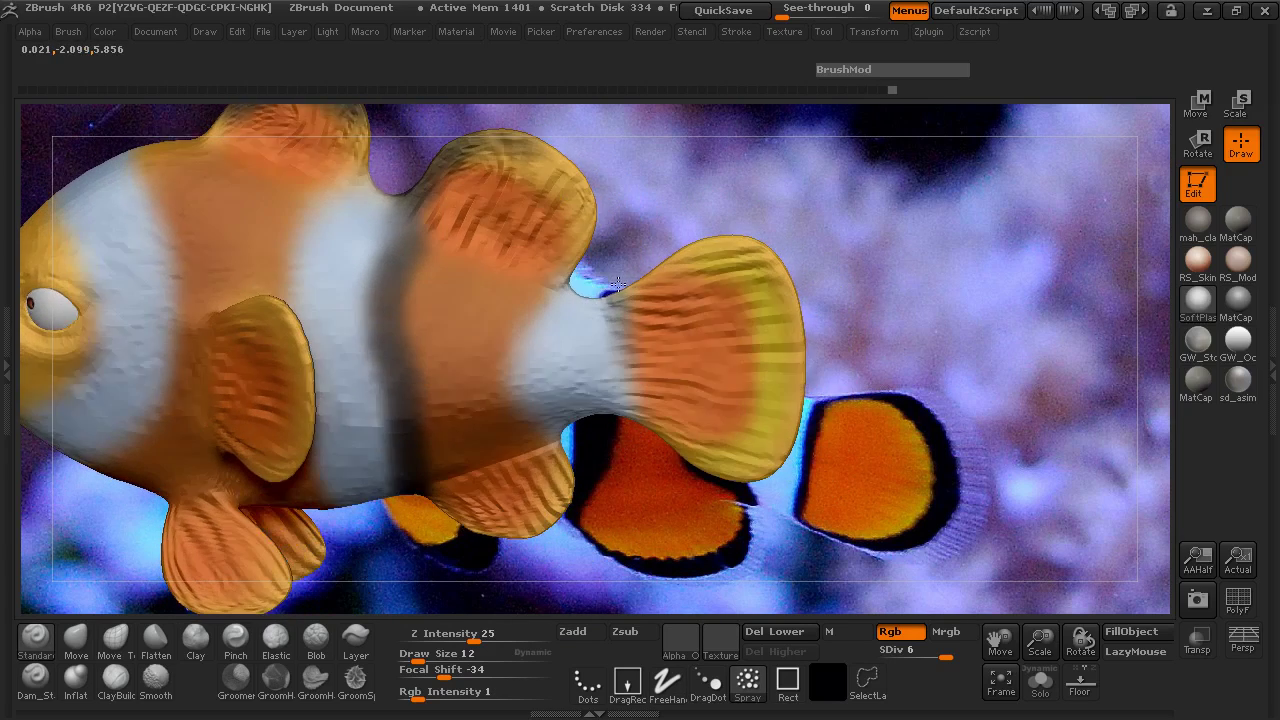
drag(616, 298, 635, 411)
mouse_move(635, 409)
mouse_down()
mouse_move(621, 311)
mouse_move(628, 400)
mouse_move(623, 378)
mouse_up()
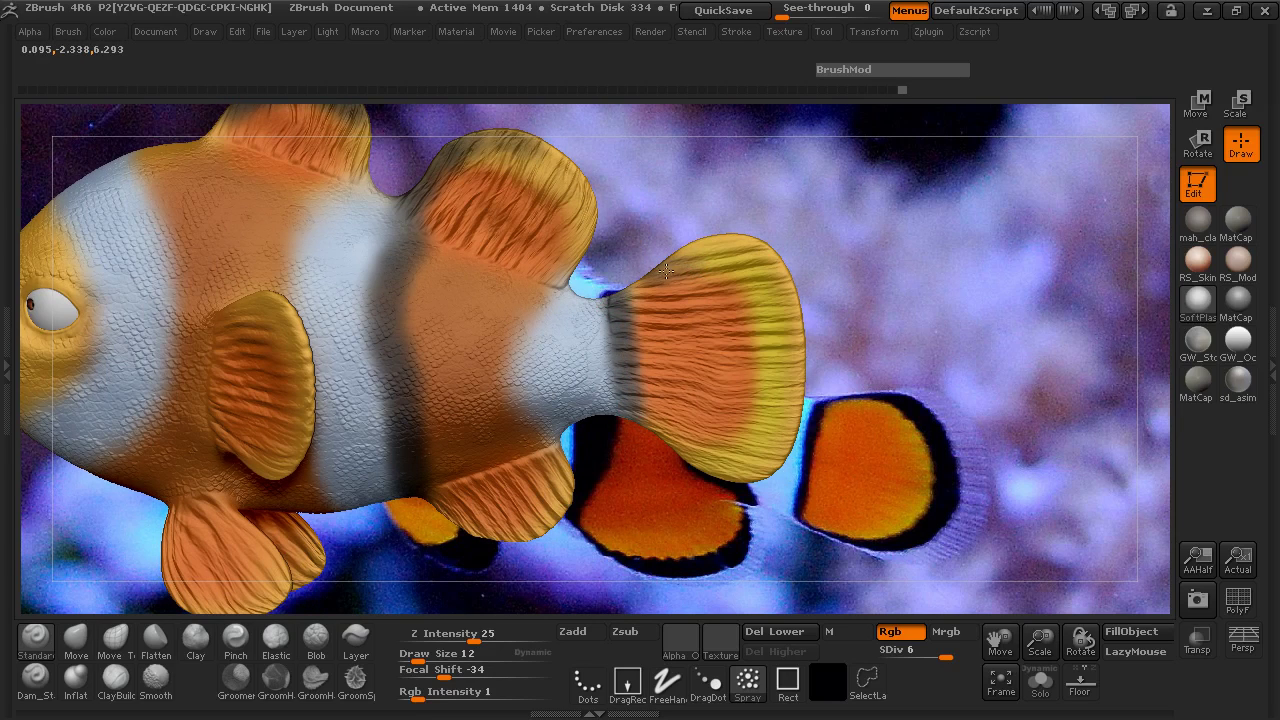
- Paint a black arc around the tail fin's orange center inside the yellow rim, darkening it with Rgb Intensity 2
drag(666, 271, 720, 283)
mouse_move(747, 346)
mouse_down()
mouse_move(750, 395)
mouse_move(725, 438)
mouse_move(648, 420)
mouse_move(745, 380)
mouse_move(726, 296)
mouse_move(662, 272)
mouse_move(707, 283)
mouse_move(748, 345)
mouse_move(728, 426)
mouse_up()
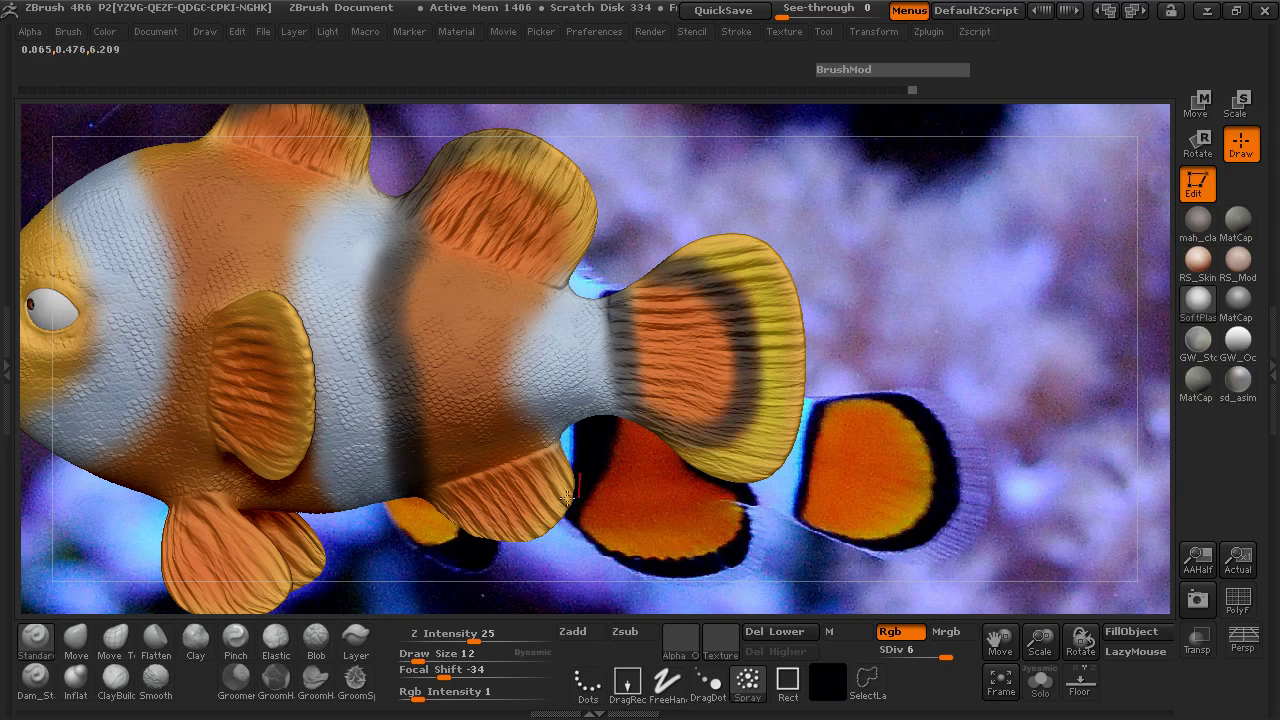
drag(420, 700, 425, 700)
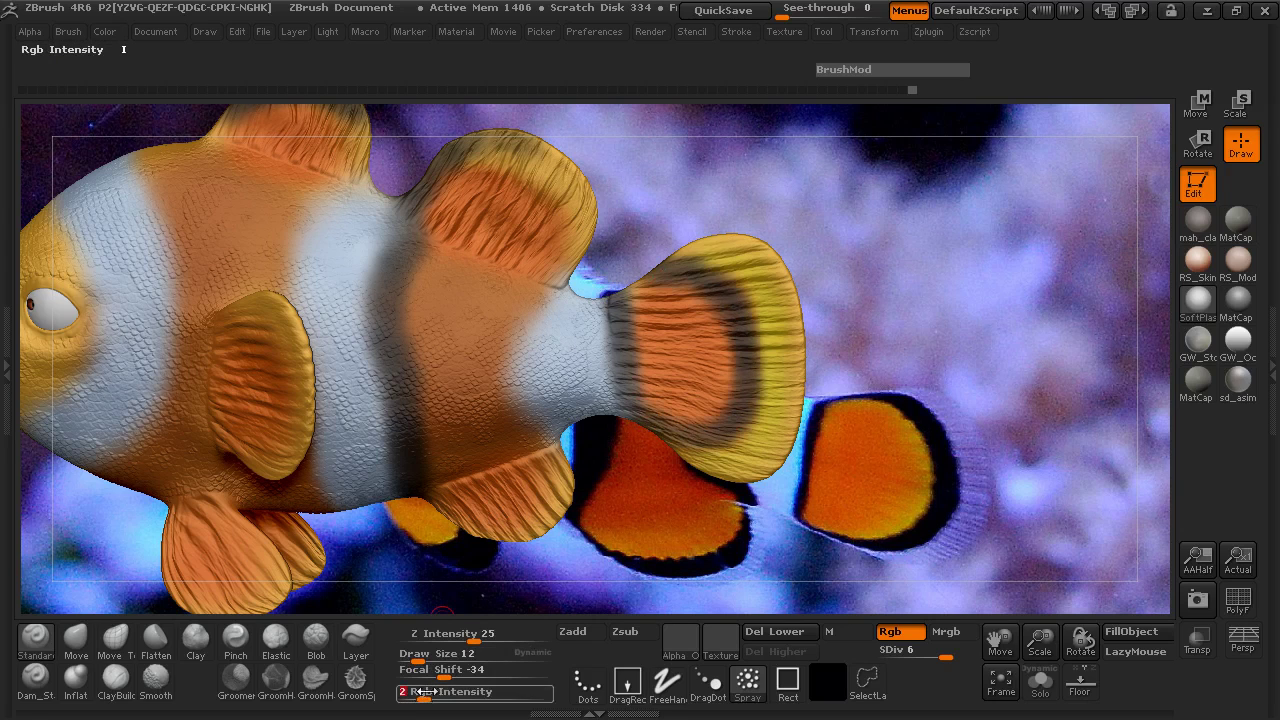
mouse_move(631, 287)
mouse_down()
mouse_move(705, 268)
mouse_move(730, 335)
mouse_move(740, 407)
mouse_move(680, 436)
mouse_up()
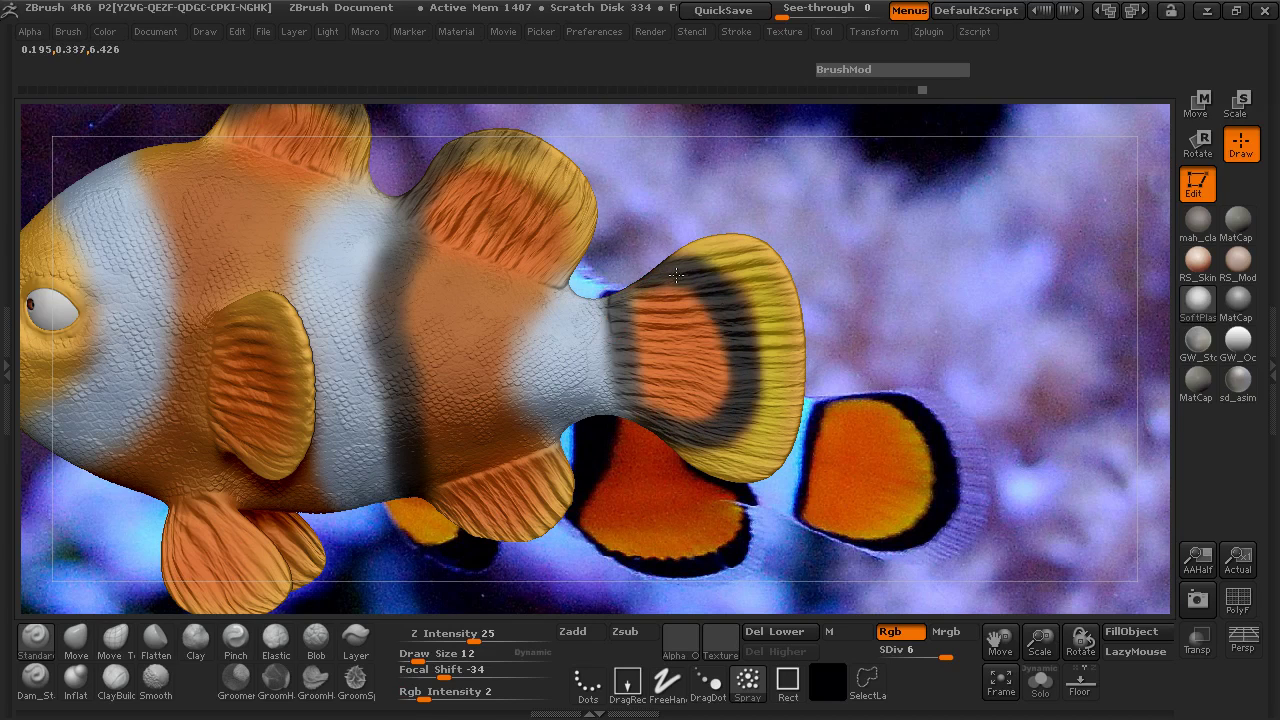
drag(878, 303, 892, 306)
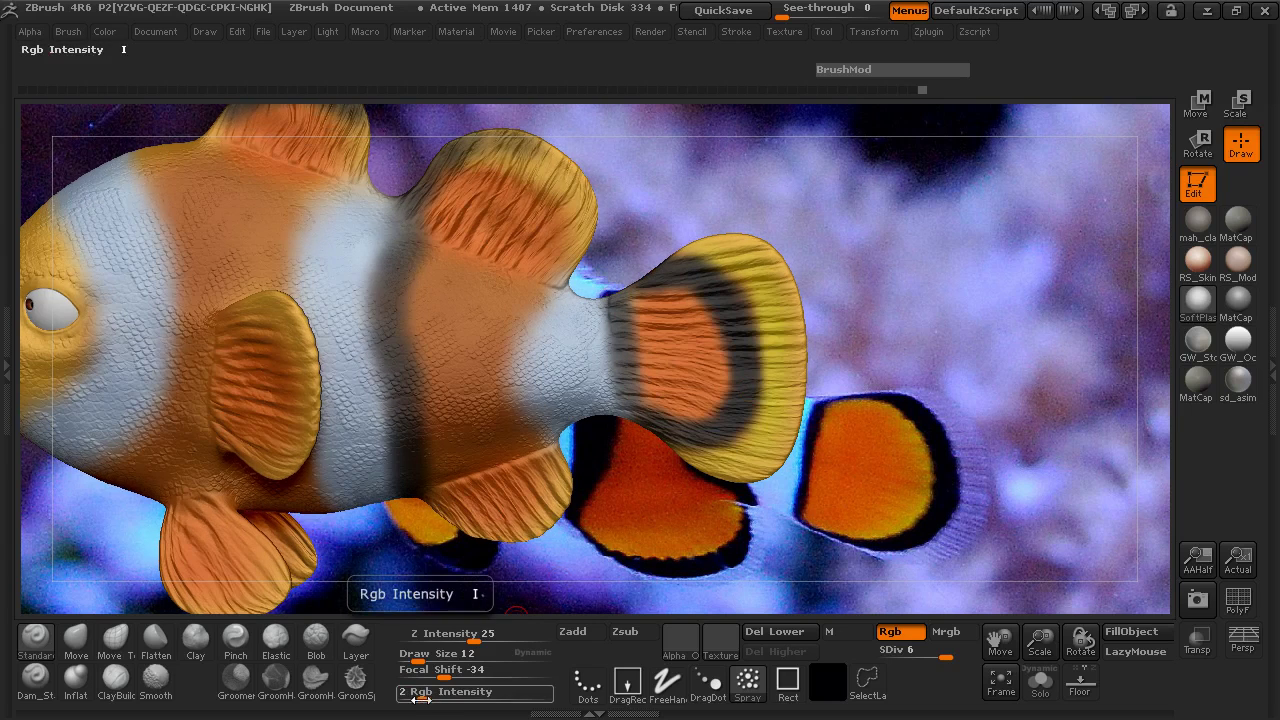
text(2)
key(Return)
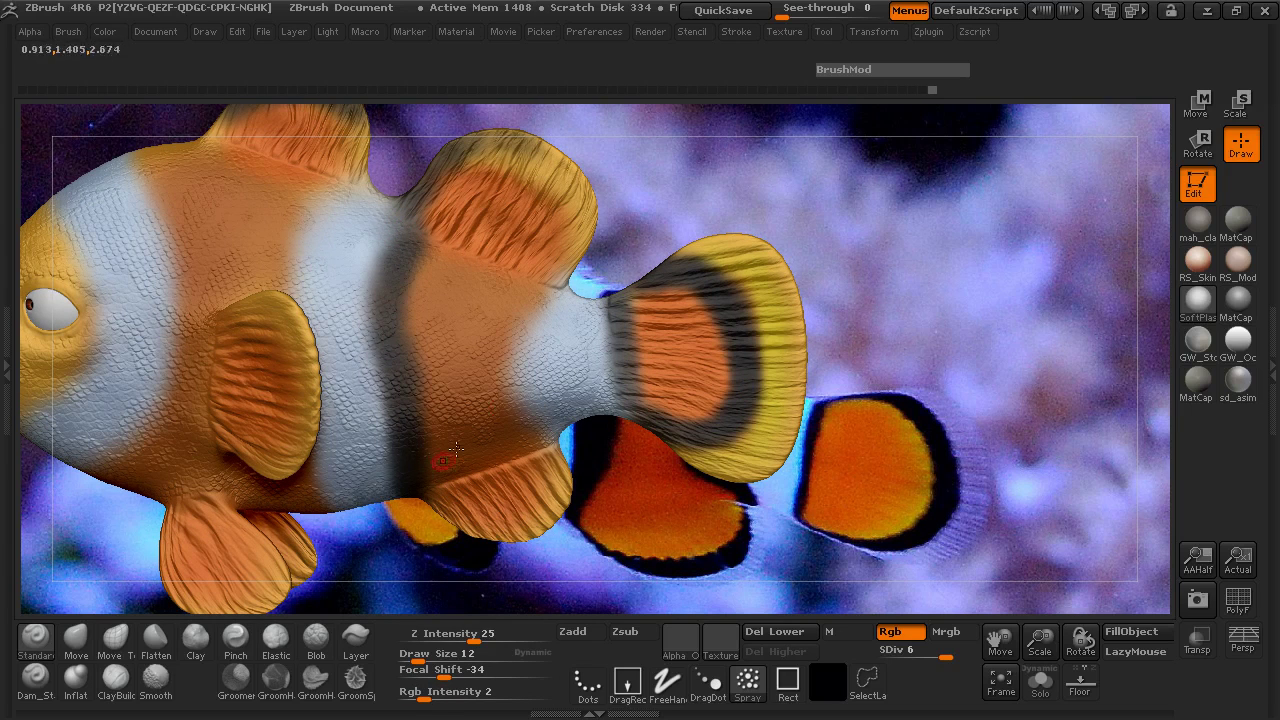
- Paint a black curved line along the front edge of the tail base's pale band, continuing around the underside
alt+drag(976, 381, 957, 335)
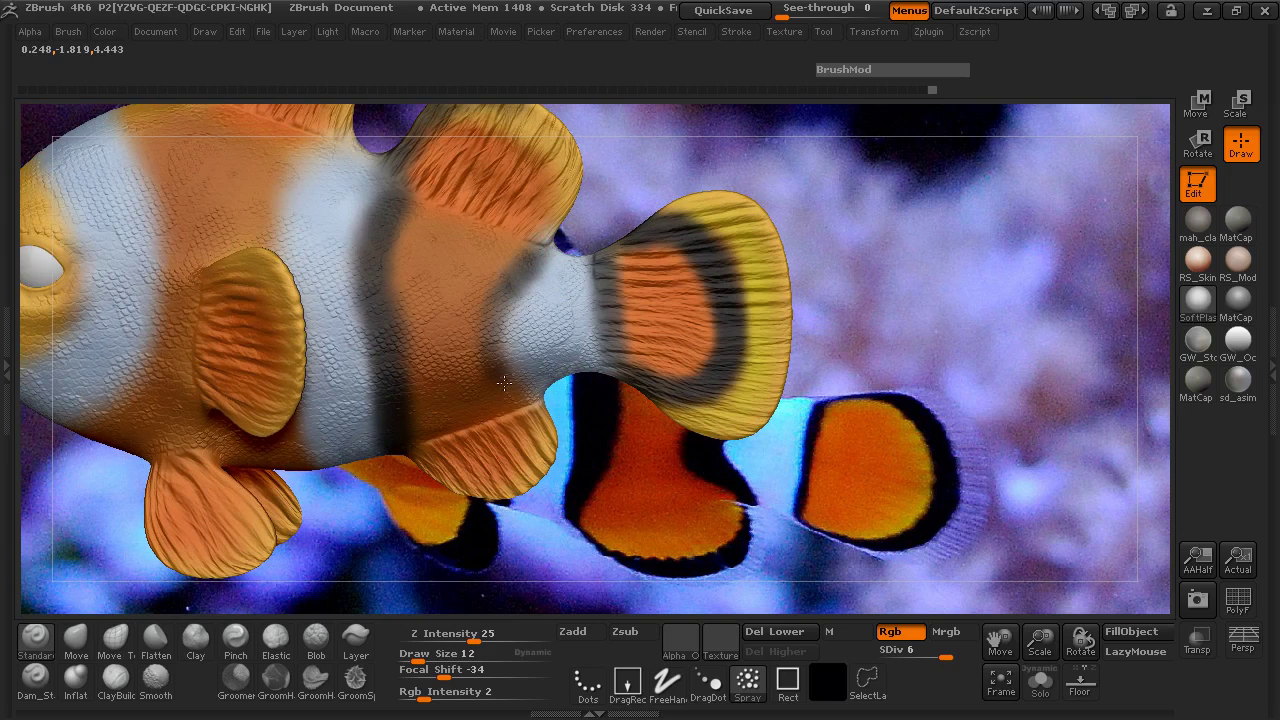
mouse_move(503, 384)
mouse_down()
mouse_move(490, 318)
mouse_move(530, 252)
mouse_move(484, 340)
mouse_up()
drag(512, 390, 532, 402)
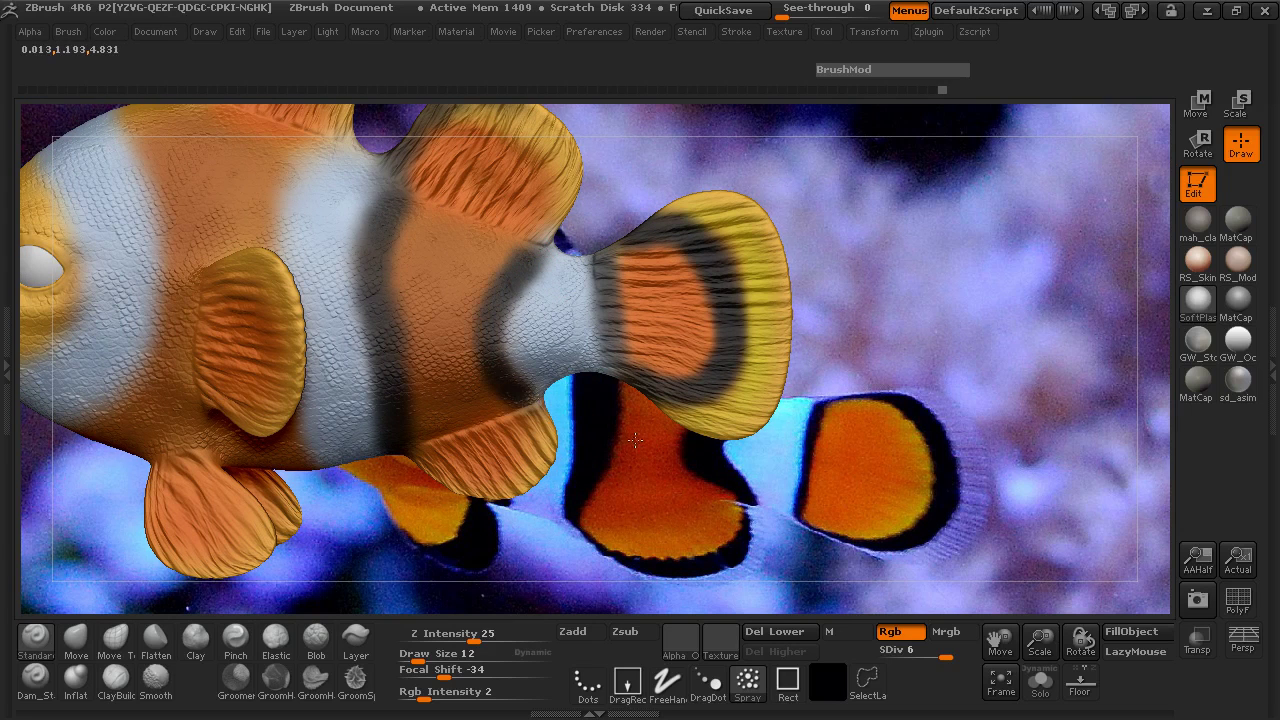
drag(649, 446, 526, 373)
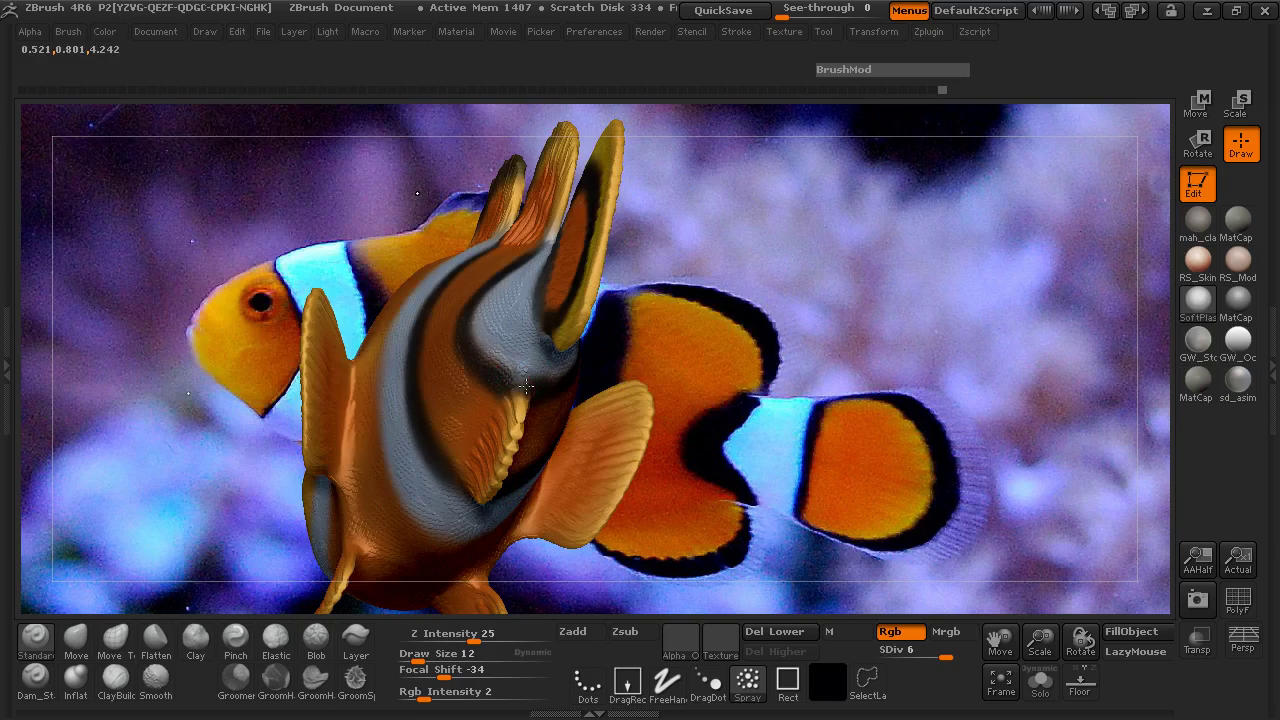
drag(483, 369, 990, 485)
- Paint a black line along the front edge of the middle pale band, from the front dorsal fin around under the belly
drag(160, 268, 379, 275)
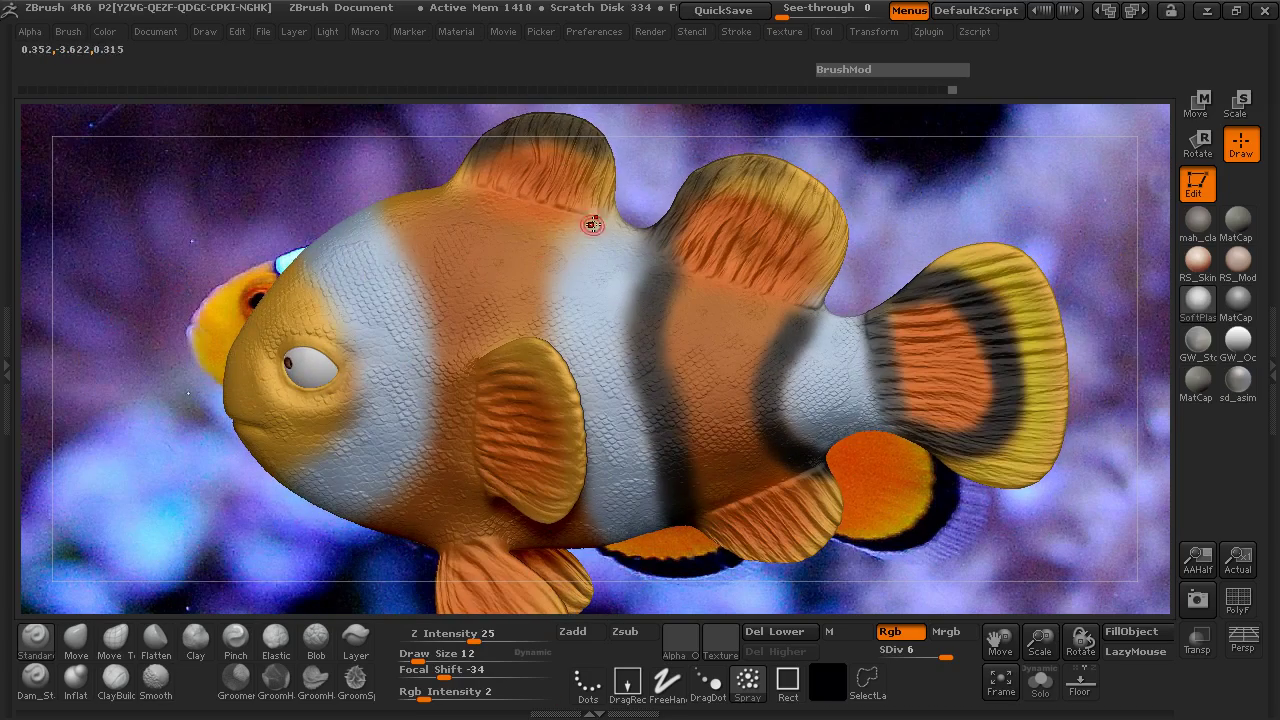
mouse_move(594, 219)
mouse_down()
mouse_move(558, 252)
mouse_move(537, 315)
mouse_move(588, 224)
mouse_move(550, 280)
mouse_move(548, 309)
mouse_up()
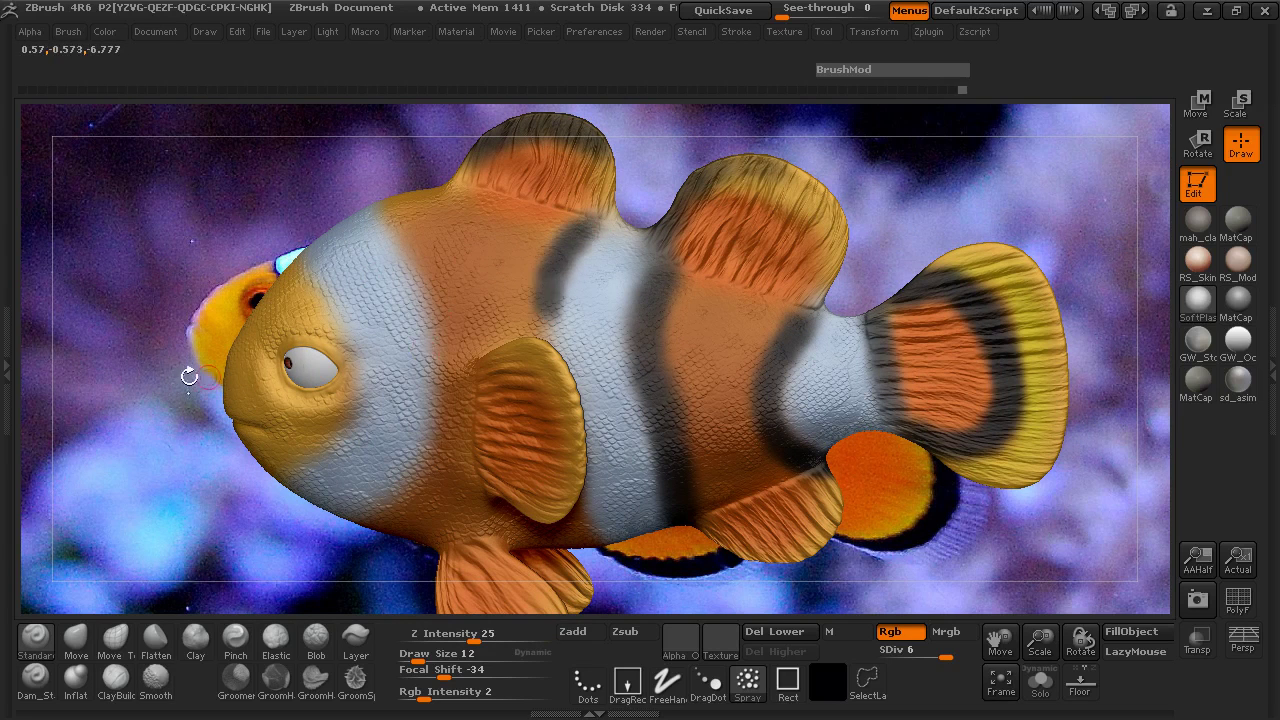
drag(208, 366, 152, 358)
mouse_move(529, 307)
mouse_down()
mouse_move(555, 462)
mouse_move(590, 528)
mouse_up()
drag(970, 553, 545, 352)
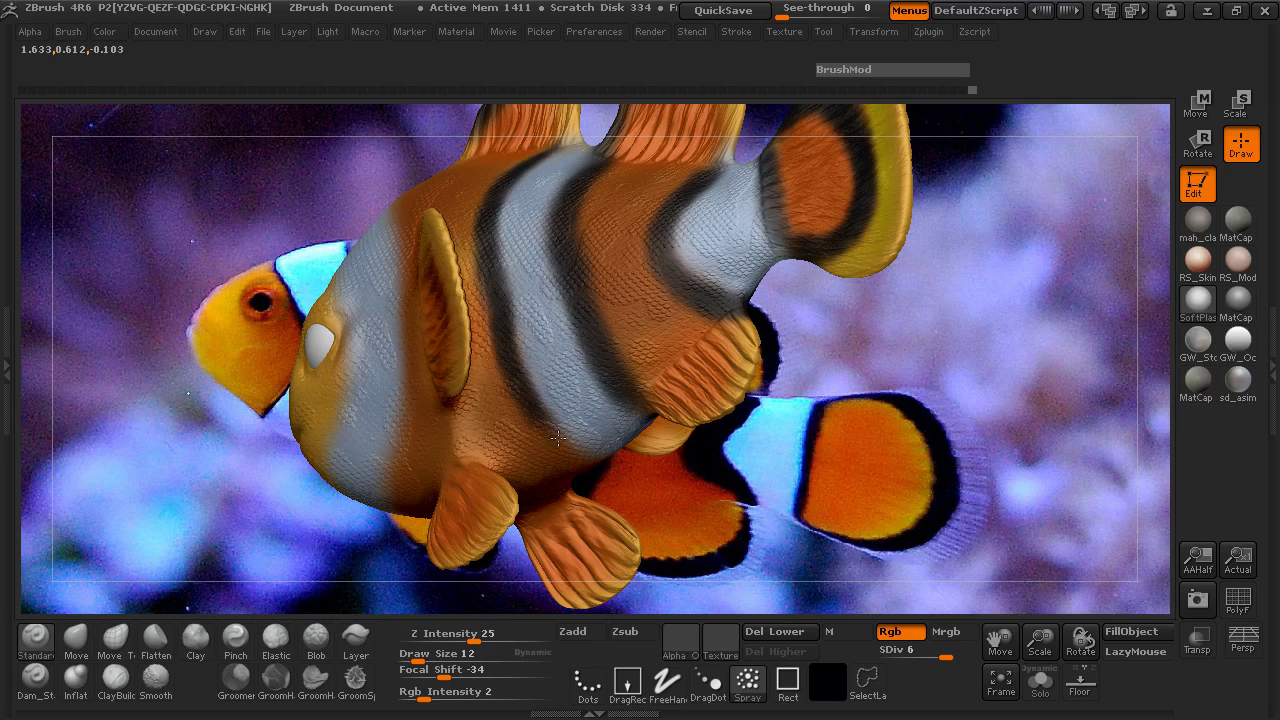
drag(601, 460, 632, 429)
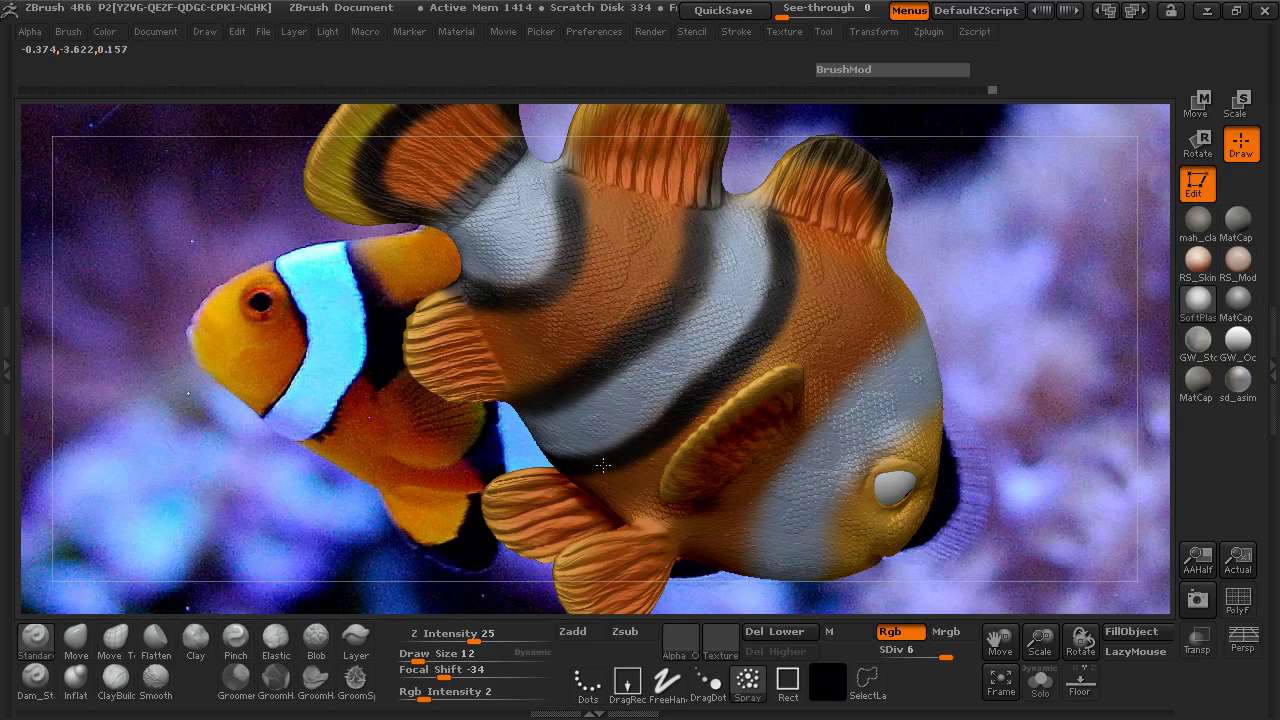
mouse_move(305, 460)
mouse_down()
mouse_move(238, 365)
mouse_move(536, 368)
mouse_move(578, 386)
mouse_move(608, 430)
mouse_move(582, 382)
mouse_move(502, 360)
mouse_move(557, 373)
mouse_move(622, 438)
mouse_move(592, 545)
mouse_up()
- Paint a black line along the front edge of the head's pale band, from the forehead behind the eyes and across the throat
mouse_move(987, 556)
mouse_down()
mouse_move(411, 444)
mouse_move(305, 285)
mouse_move(305, 358)
mouse_move(320, 390)
mouse_up()
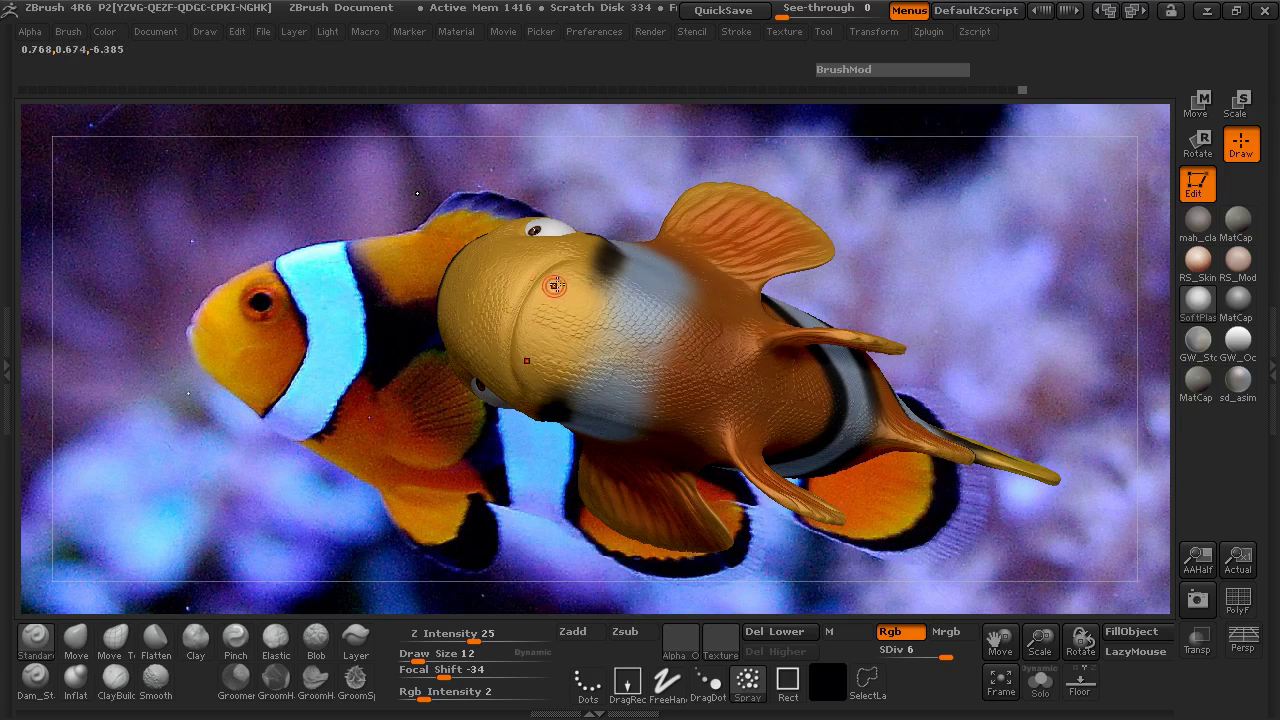
mouse_move(605, 272)
mouse_down()
mouse_move(561, 388)
mouse_move(581, 331)
mouse_up()
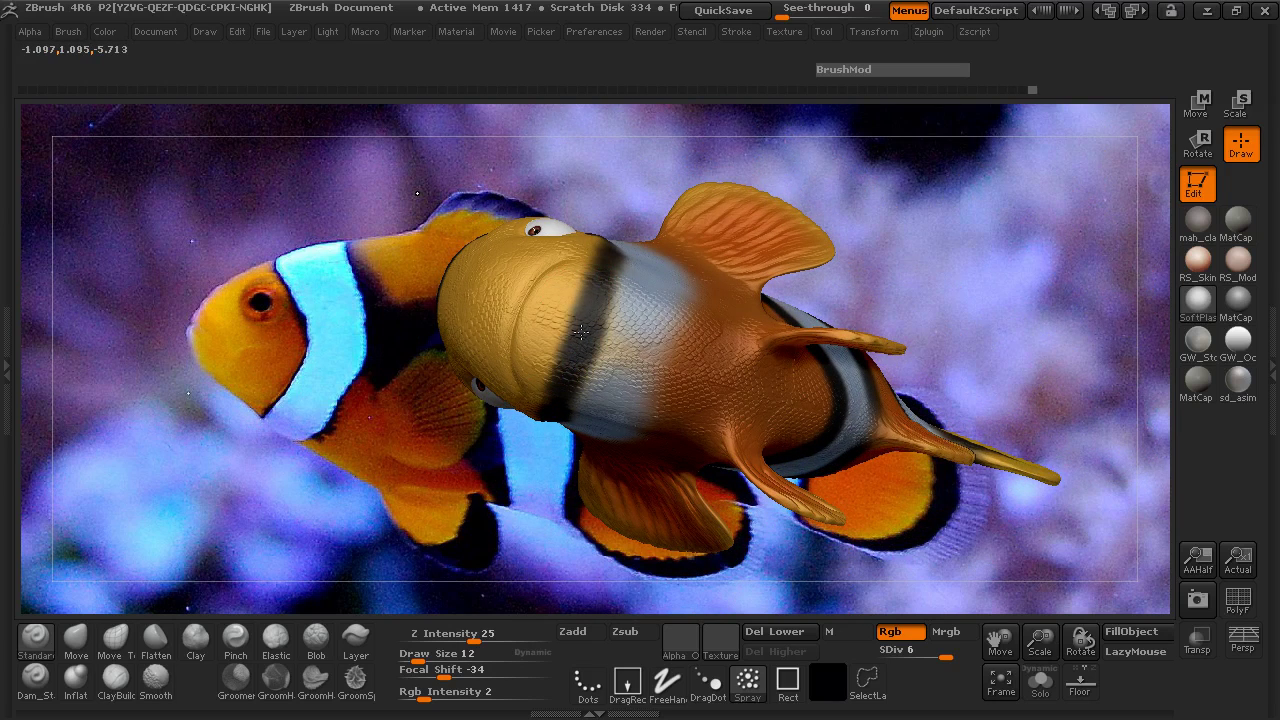
drag(625, 153, 610, 440)
drag(629, 301, 550, 268)
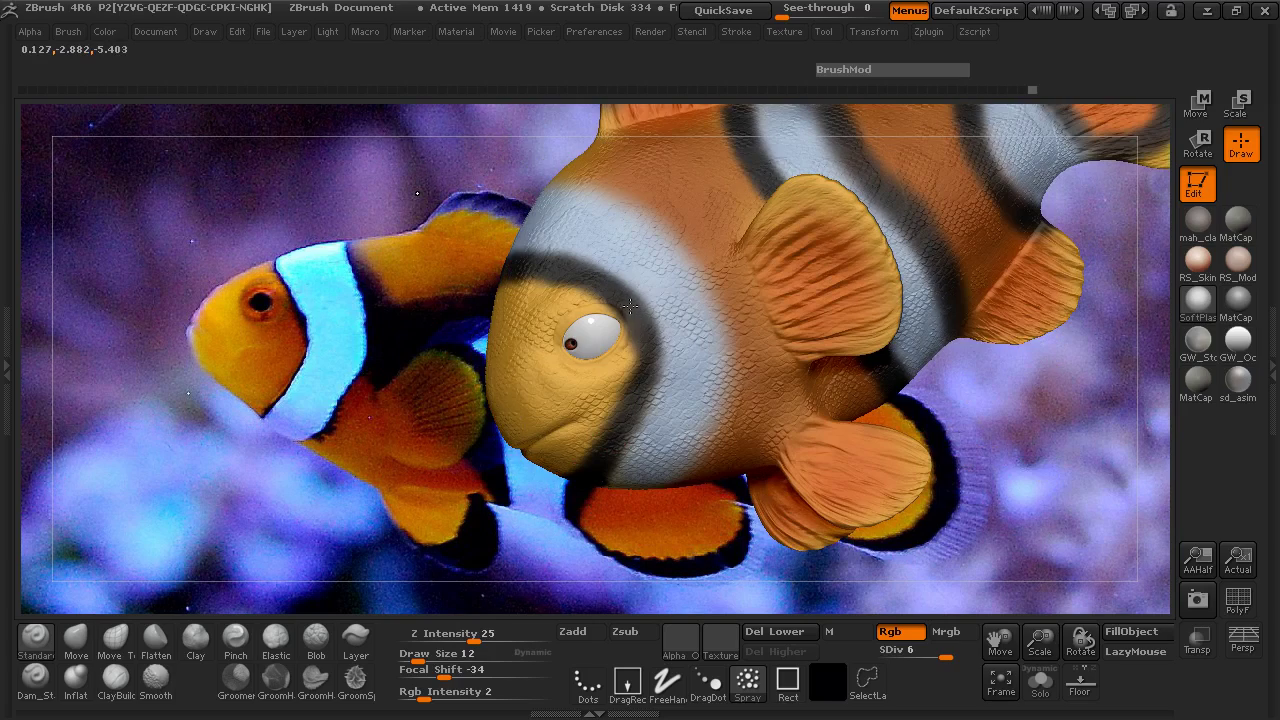
drag(368, 465, 738, 385)
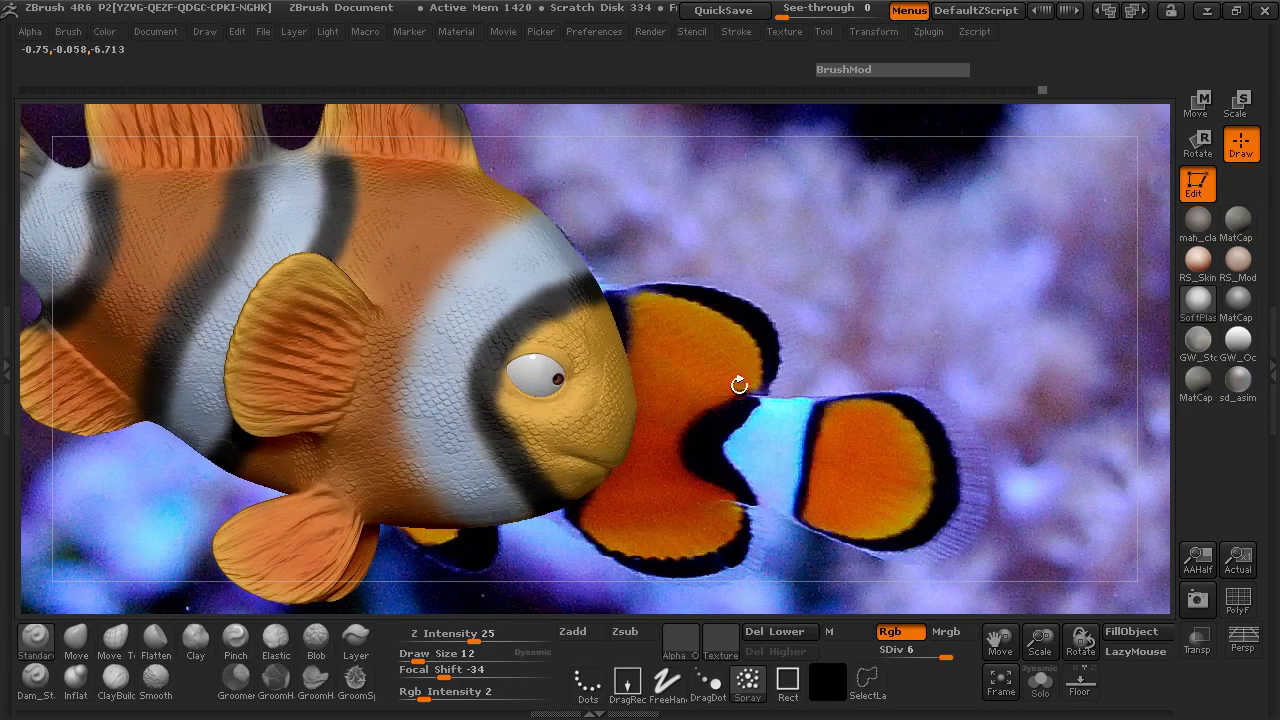
drag(702, 307, 560, 205)
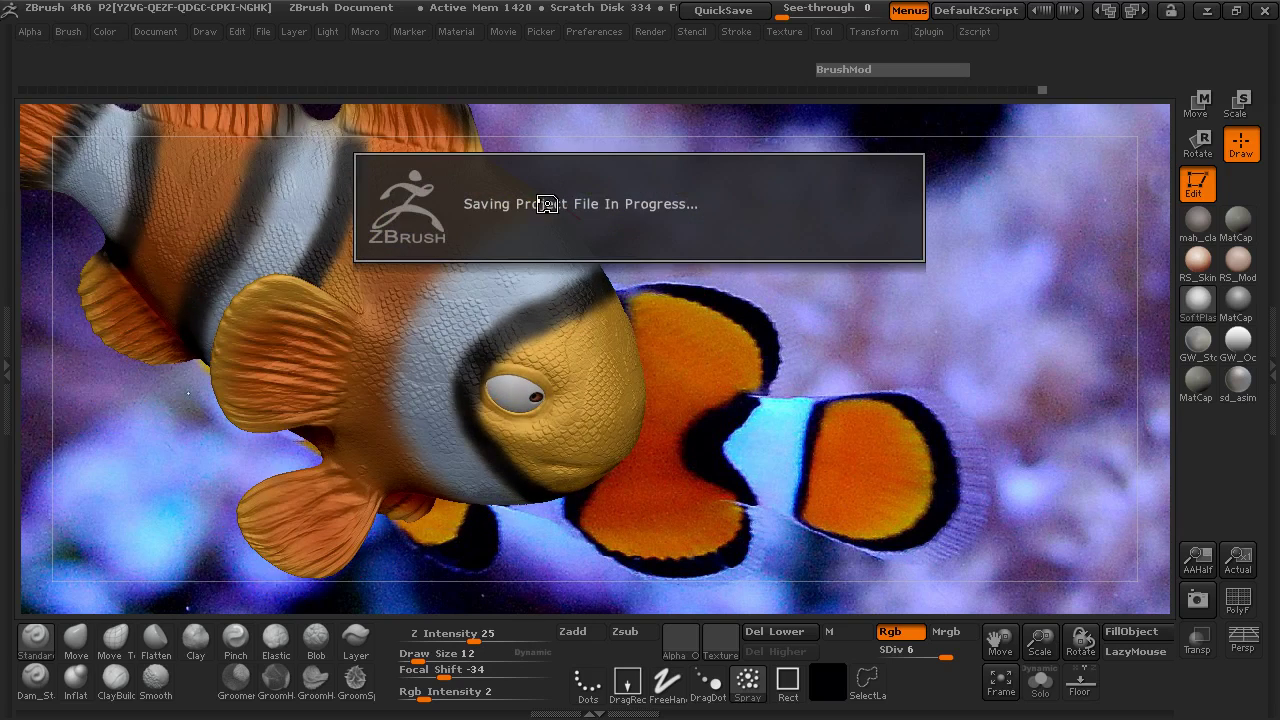
- Paint a black line along the rear edge of the head's pale band, continuing across the underside behind the throat
mouse_move(720, 294)
mouse_down()
mouse_move(601, 226)
mouse_move(497, 266)
mouse_move(585, 222)
mouse_move(470, 285)
mouse_move(440, 326)
mouse_move(425, 390)
mouse_move(435, 348)
mouse_move(485, 275)
mouse_move(505, 268)
mouse_move(430, 371)
mouse_up()
drag(865, 463, 566, 345)
mouse_move(497, 287)
mouse_down()
mouse_move(497, 370)
mouse_move(495, 302)
mouse_move(522, 428)
mouse_move(549, 453)
mouse_move(522, 408)
mouse_move(506, 306)
mouse_move(556, 451)
mouse_up()
mouse_move(754, 535)
mouse_down()
mouse_move(710, 450)
mouse_move(590, 385)
mouse_move(566, 416)
mouse_move(546, 384)
mouse_move(549, 395)
mouse_up()
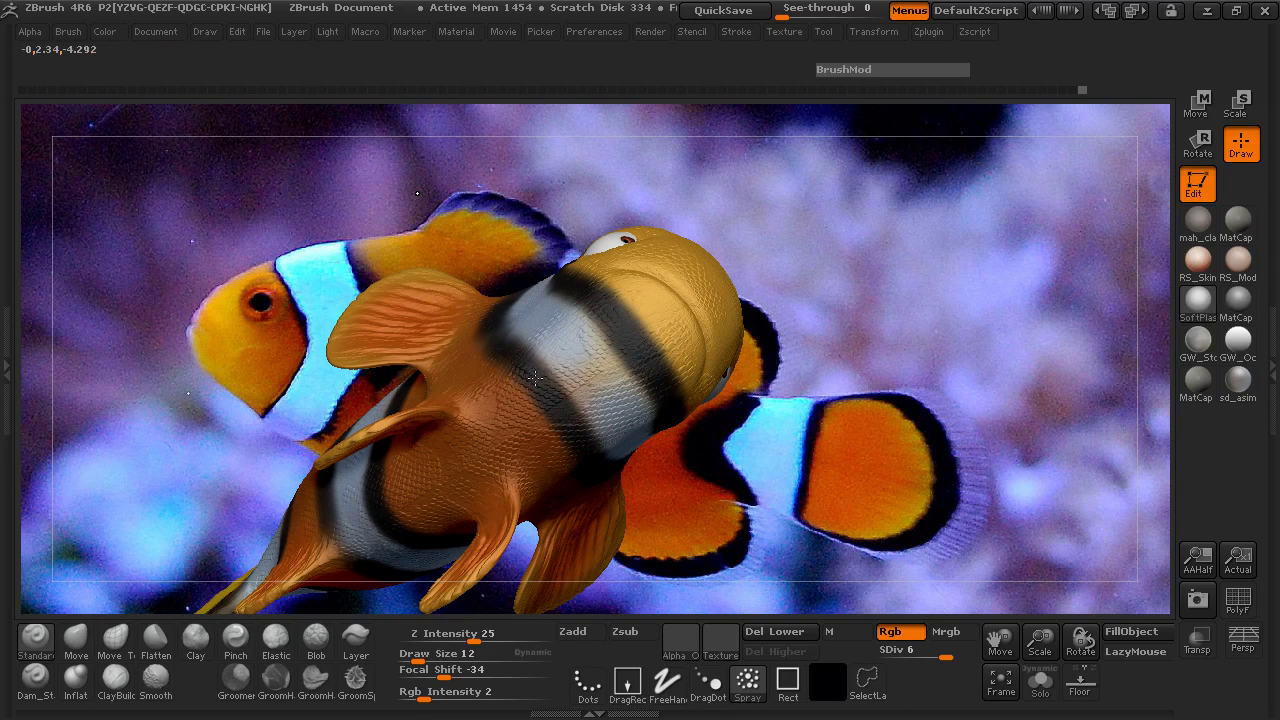
- Sample the pale blue of the head's band and touch up the band with it across the throat
mouse_move(774, 263)
mouse_down()
mouse_move(826, 351)
mouse_move(809, 360)
mouse_move(759, 300)
mouse_move(777, 386)
mouse_up()
key(space)
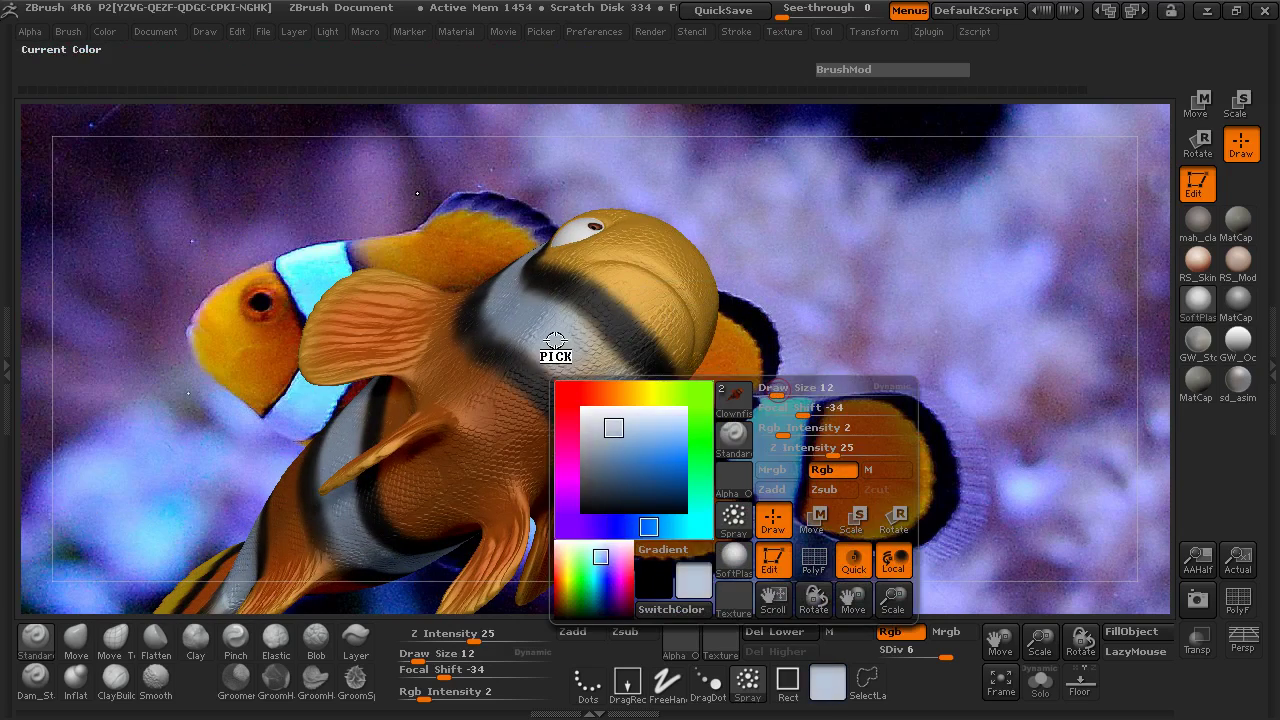
drag(581, 336, 628, 394)
drag(830, 341, 1106, 367)
alt+drag(462, 430, 493, 489)
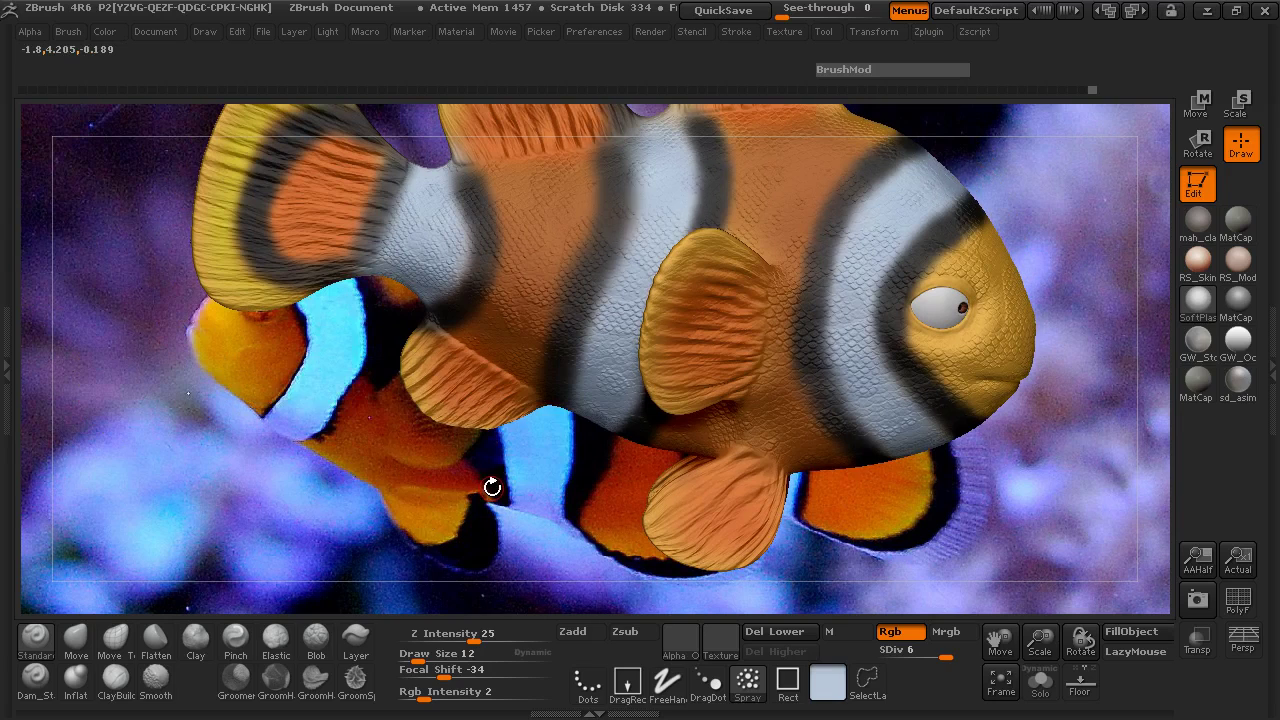
- Switch the color back to black and paint a dark rim along the outer edge of the pelvic fins
right_click(491, 488)
drag(405, 484, 480, 208)
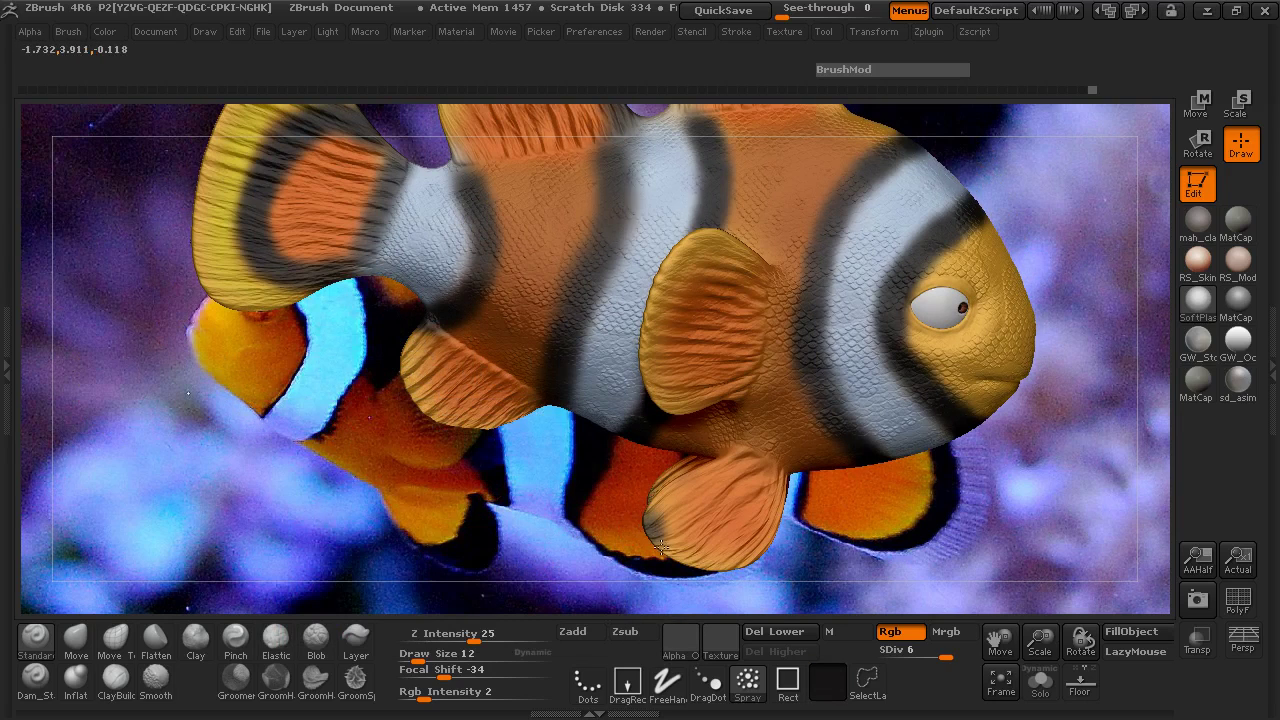
mouse_move(741, 561)
mouse_down()
mouse_move(670, 550)
mouse_move(647, 509)
mouse_move(456, 521)
mouse_up()
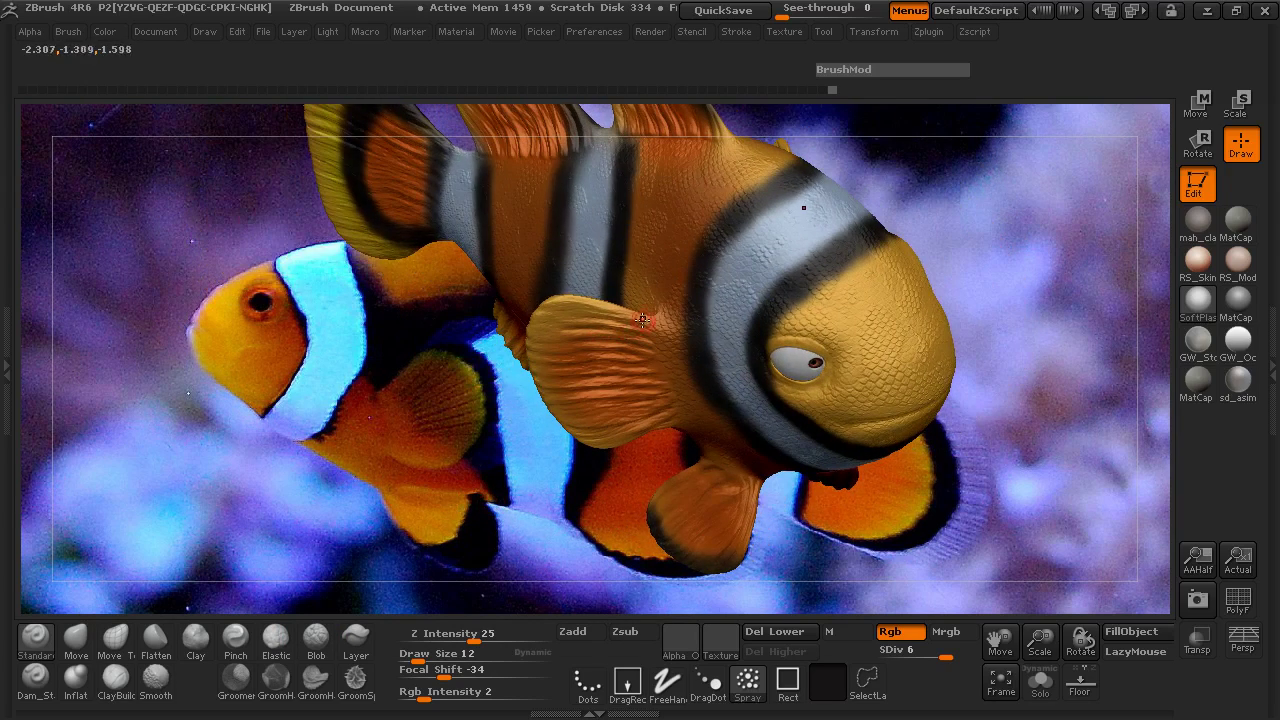
- Paint a black rim around the outer edge of the pectoral fins, covering both the front and back sides
drag(561, 301, 621, 314)
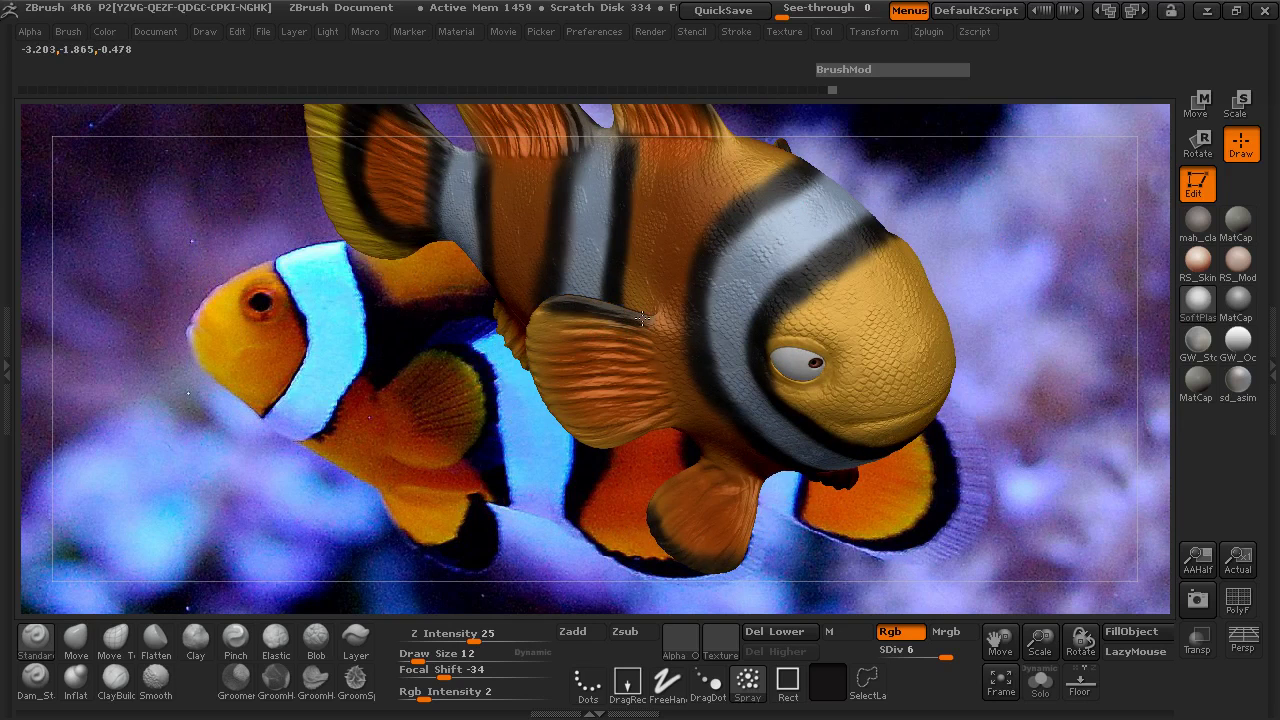
drag(391, 423, 575, 318)
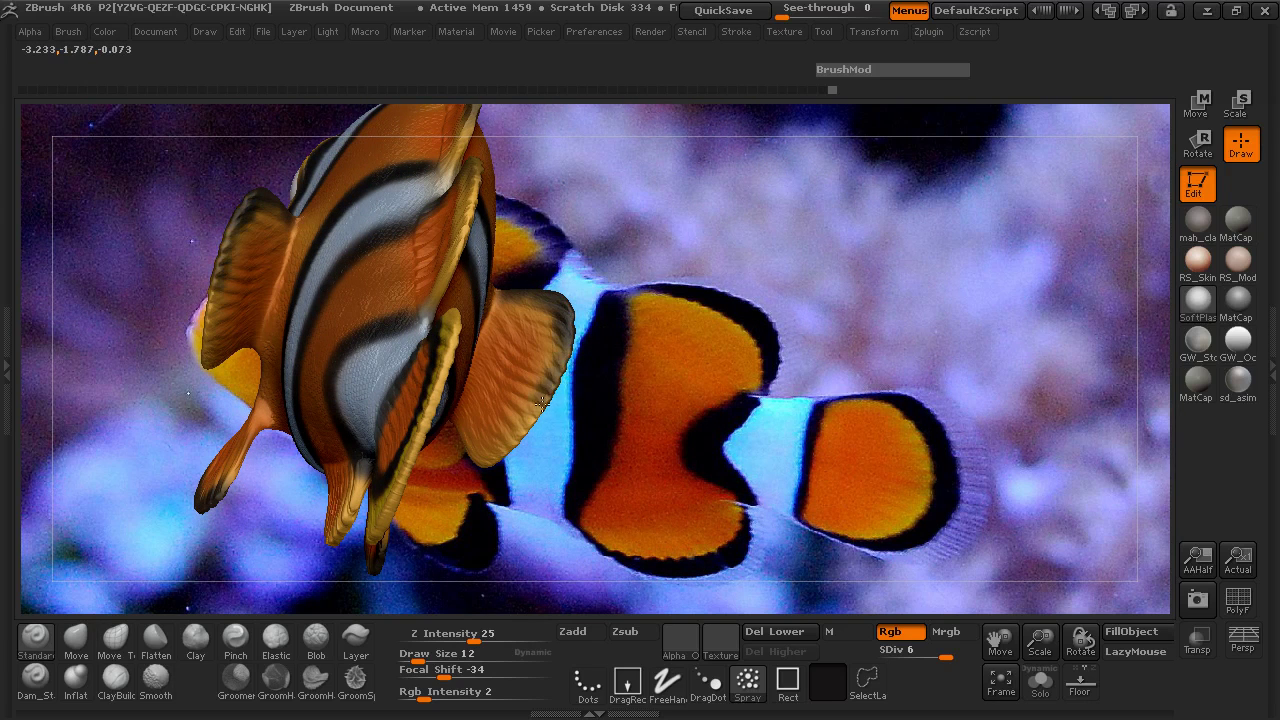
drag(559, 475, 442, 420)
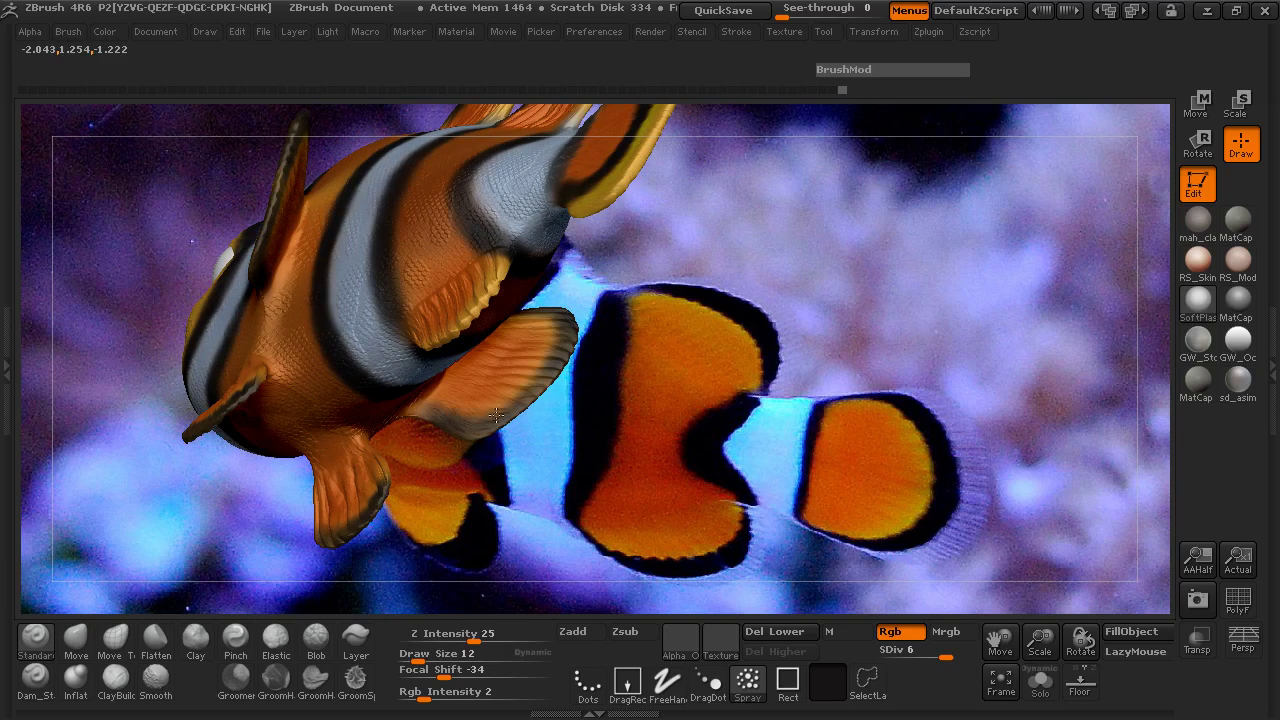
drag(428, 413, 484, 490)
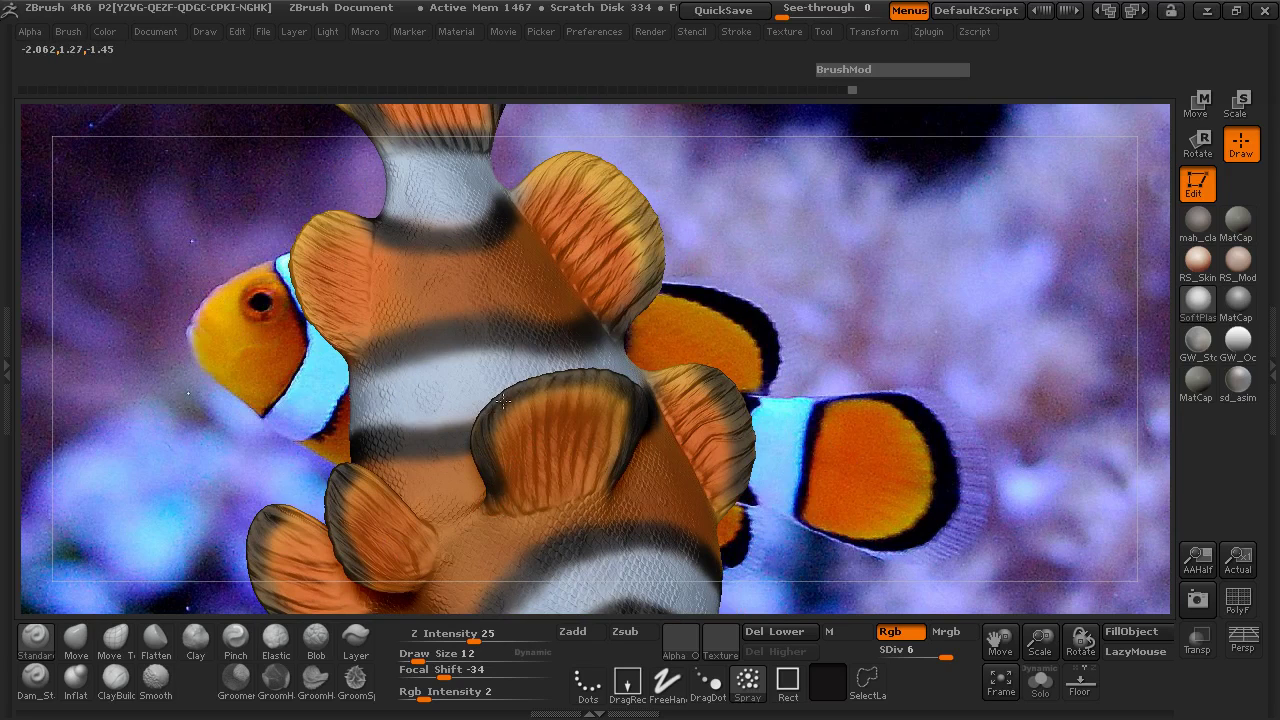
- Paint black tips along the upper edges of the front and rear dorsal fins
drag(490, 488, 549, 311)
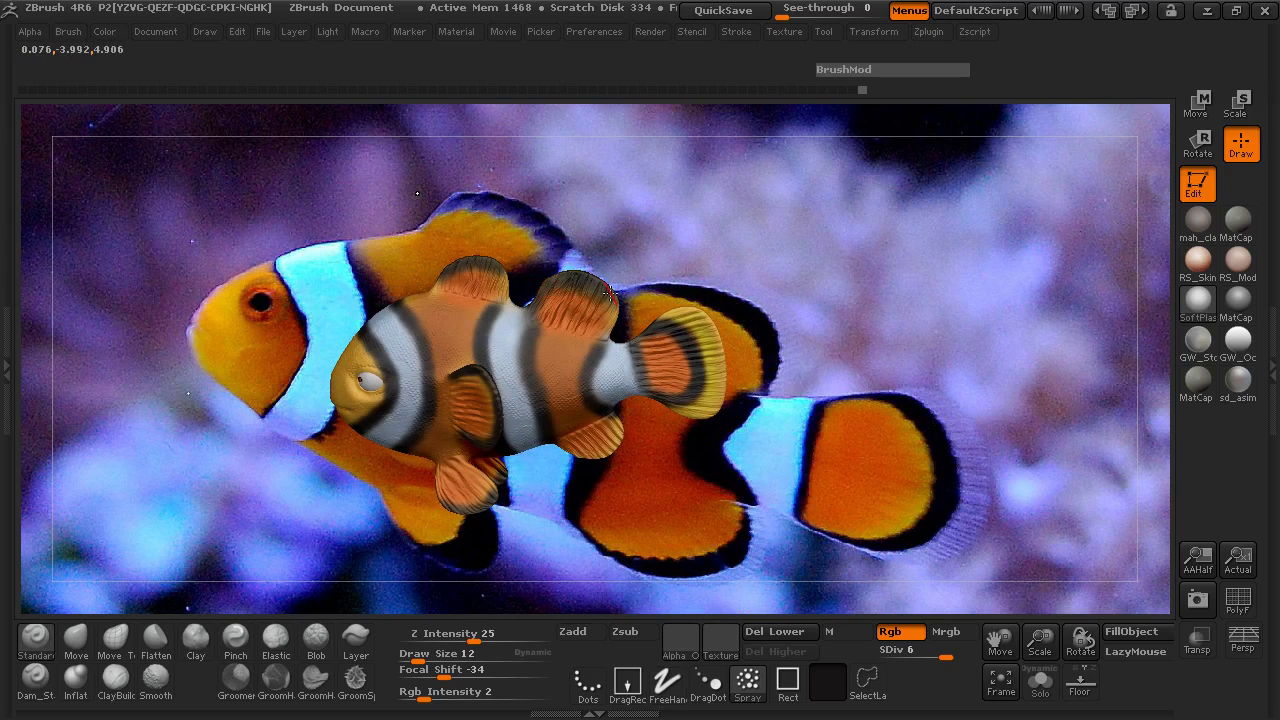
drag(618, 298, 814, 301)
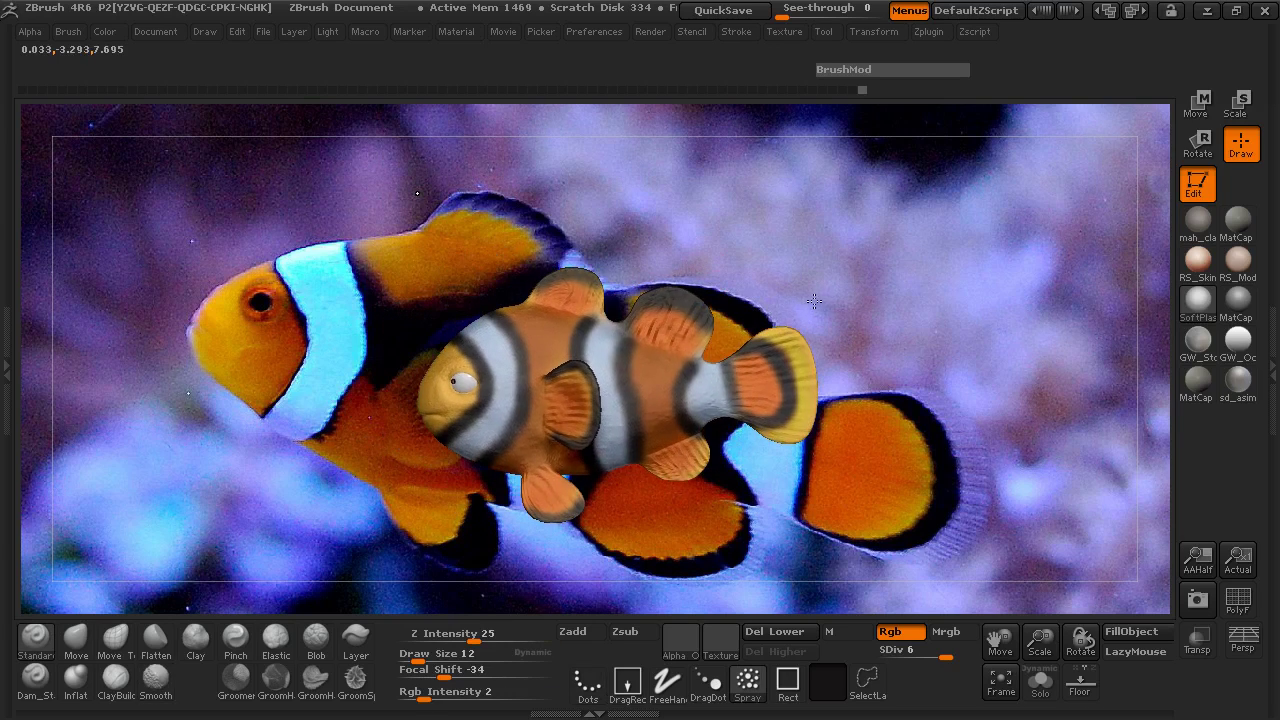
click(36, 680)
alt+drag(300, 430, 300, 510)
click(36, 640)
mouse_move(275, 410)
alt+mouse_down()
mouse_move(221, 377)
mouse_move(277, 360)
alt+mouse_up()
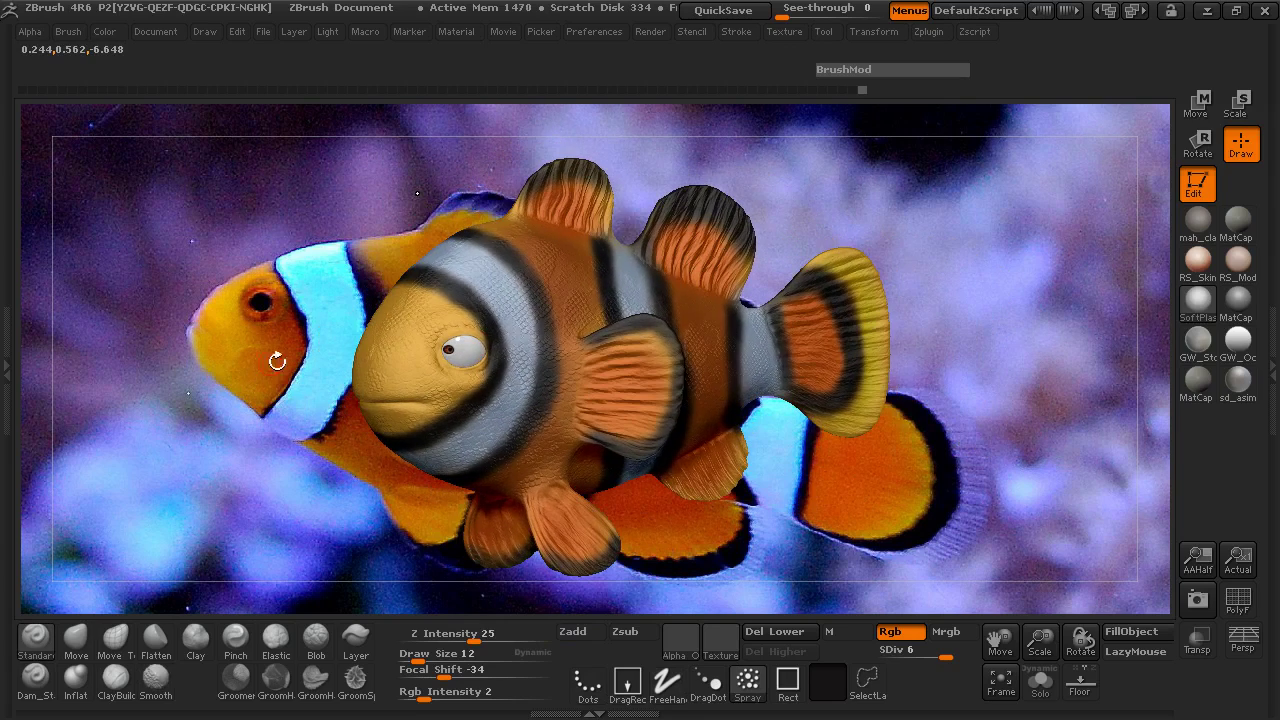
- Save the painted fish tool as a new ZTL file named ClownfishFinalPaint3
click(829, 32)
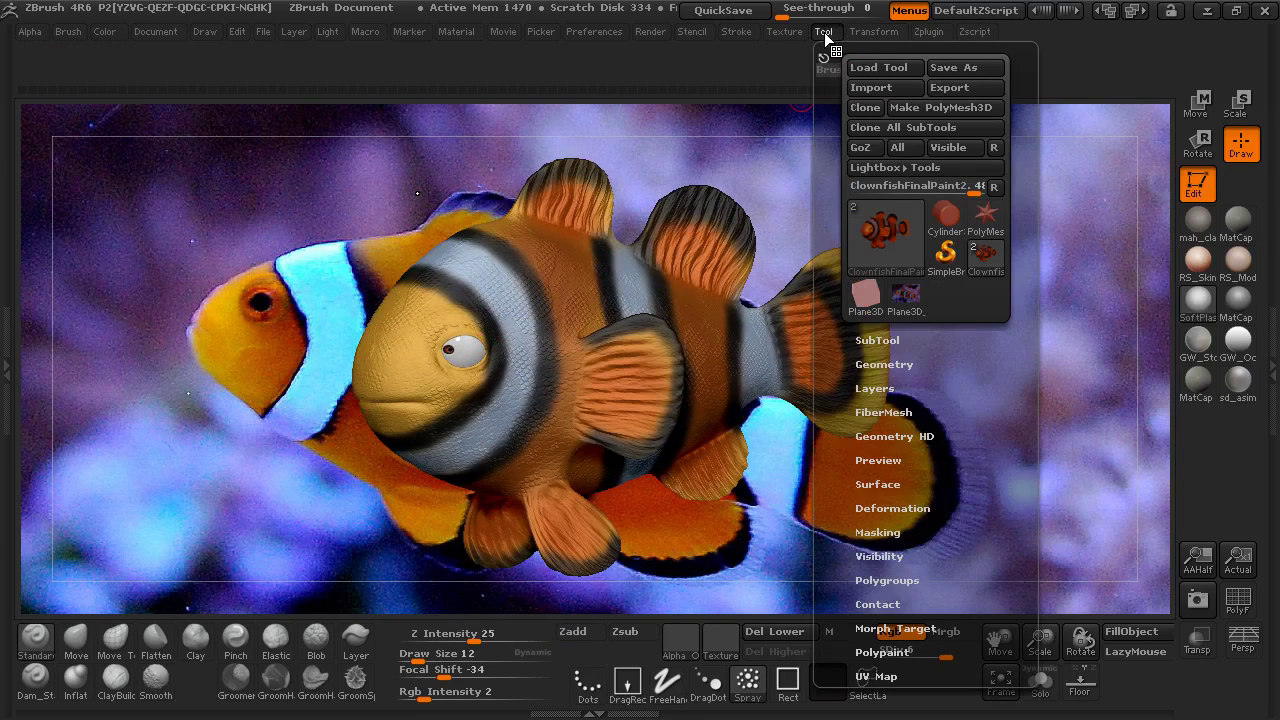
click(955, 68)
click(334, 375)
key(BackSpace)
text(3)
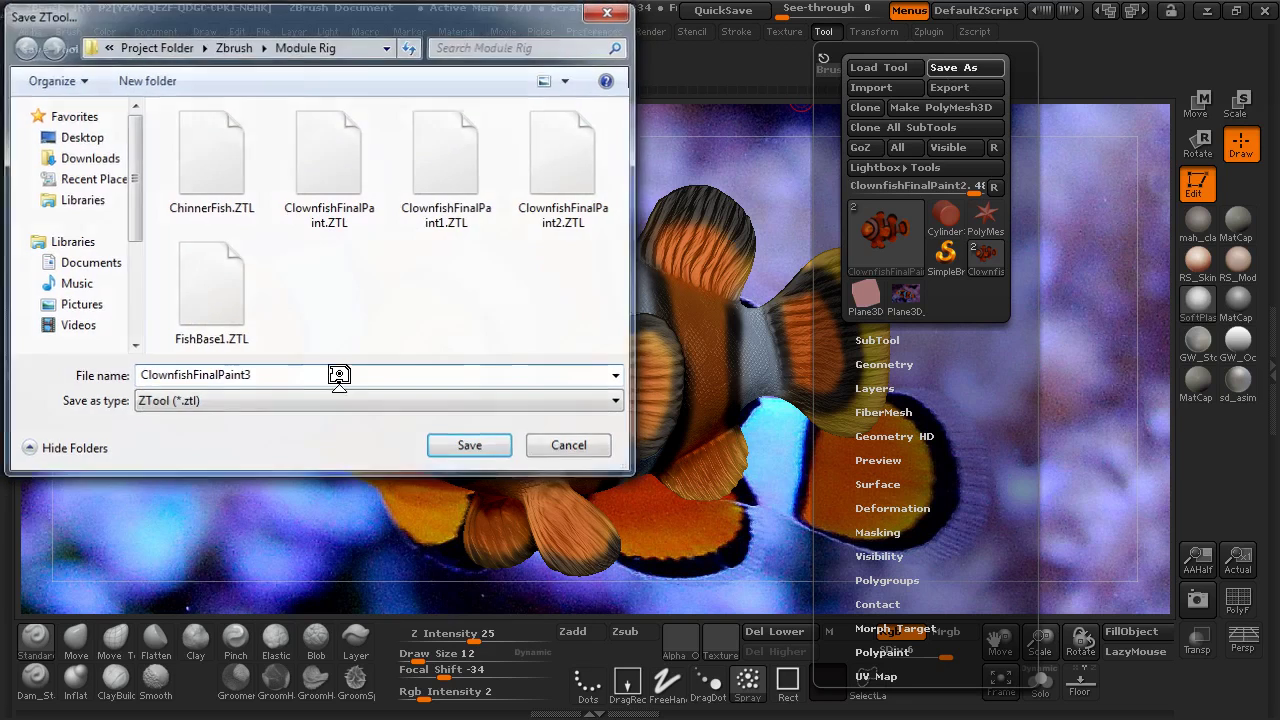
key(Return)
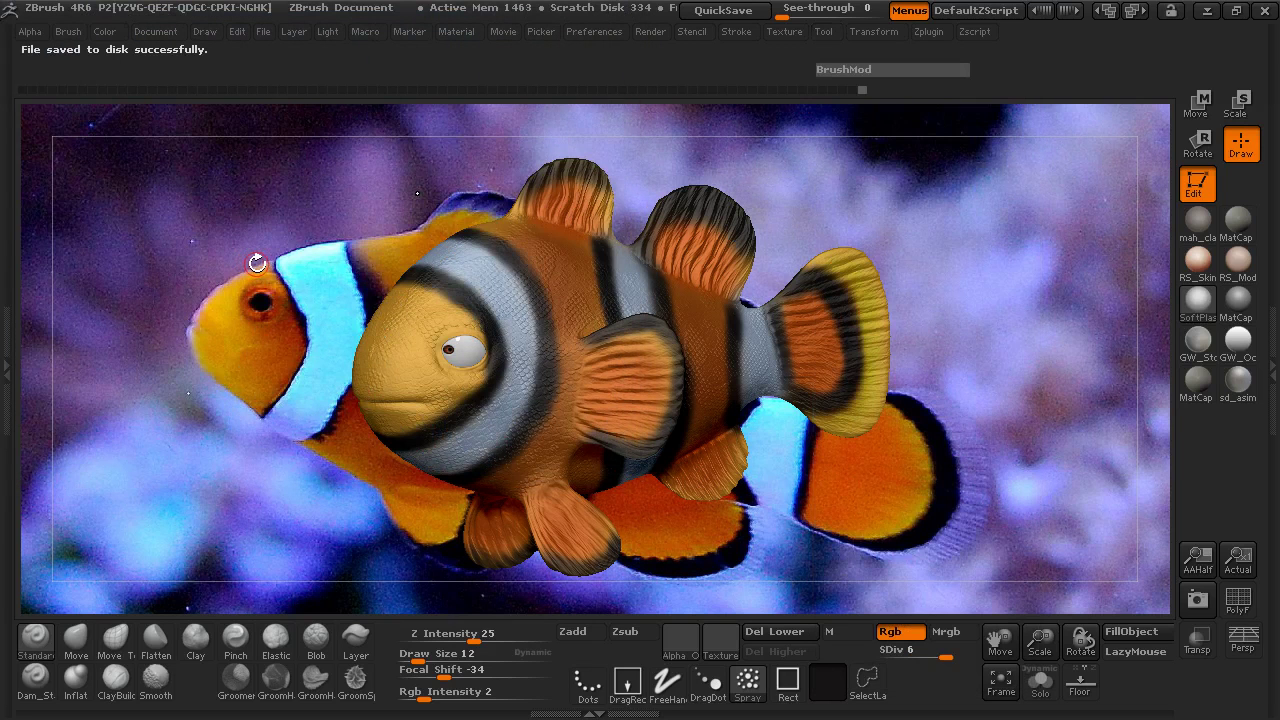
drag(268, 263, 347, 268)
drag(438, 288, 397, 291)
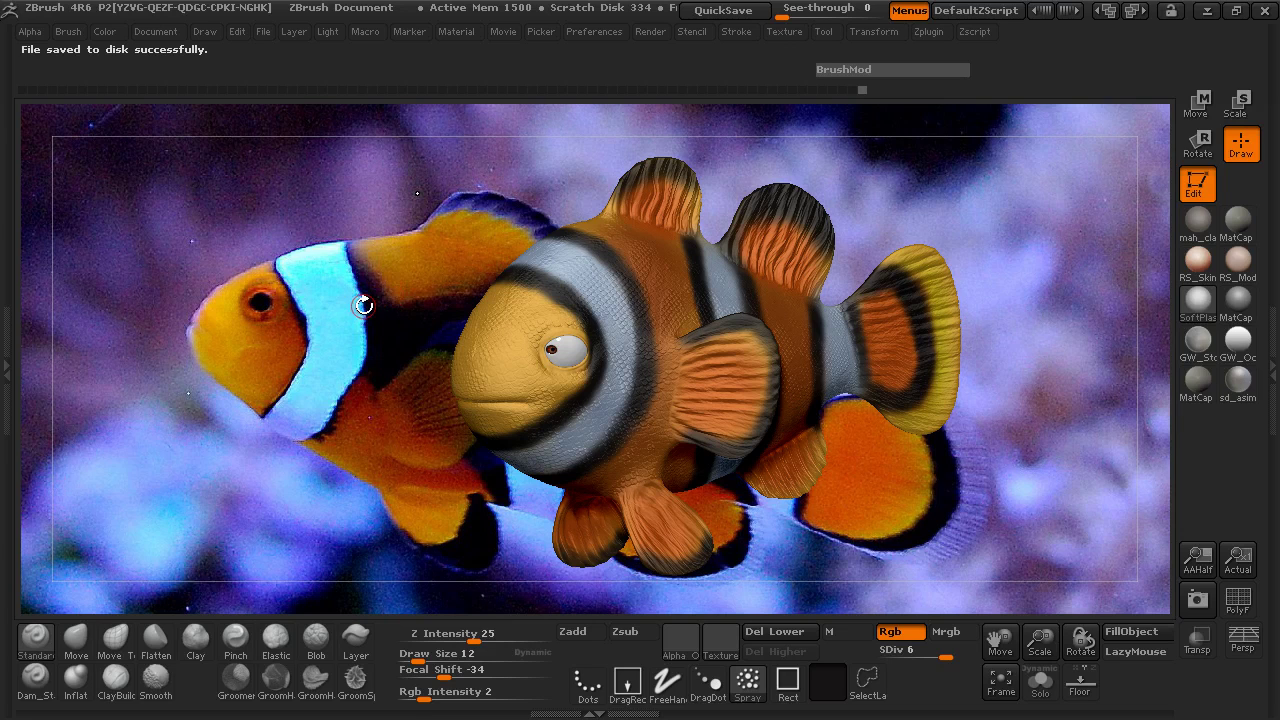
drag(359, 303, 362, 300)
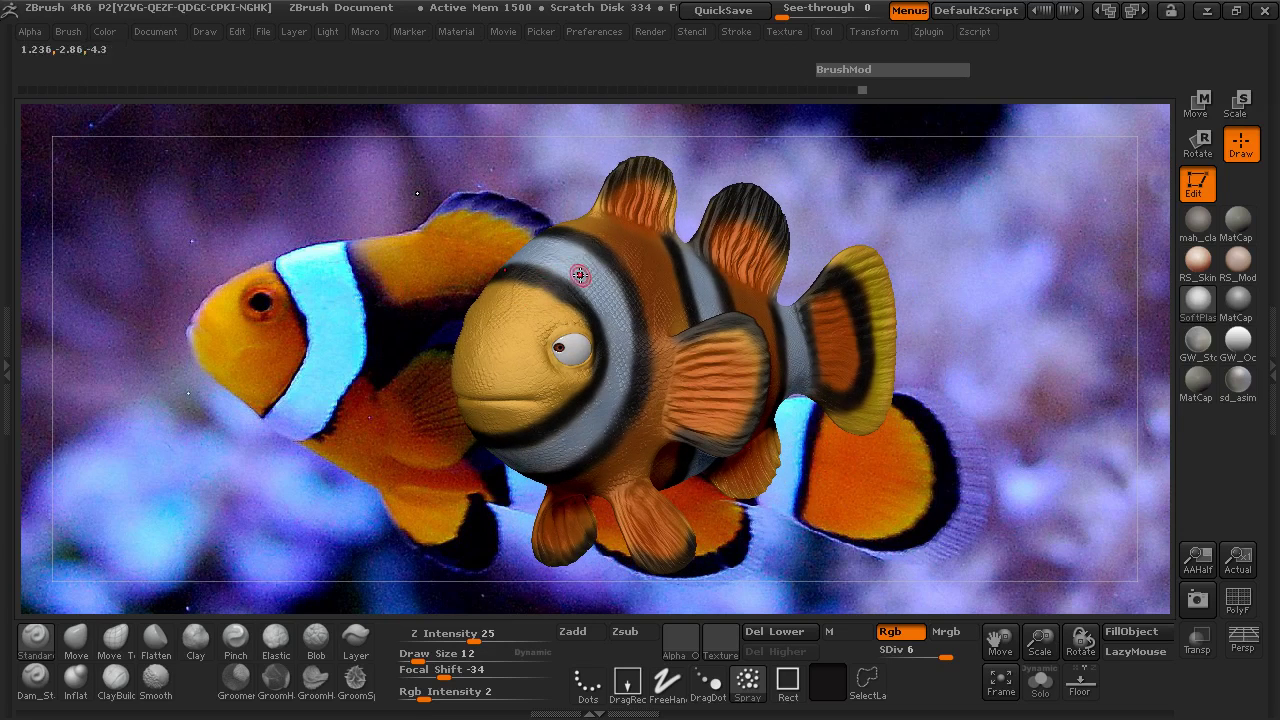
drag(424, 315, 352, 312)
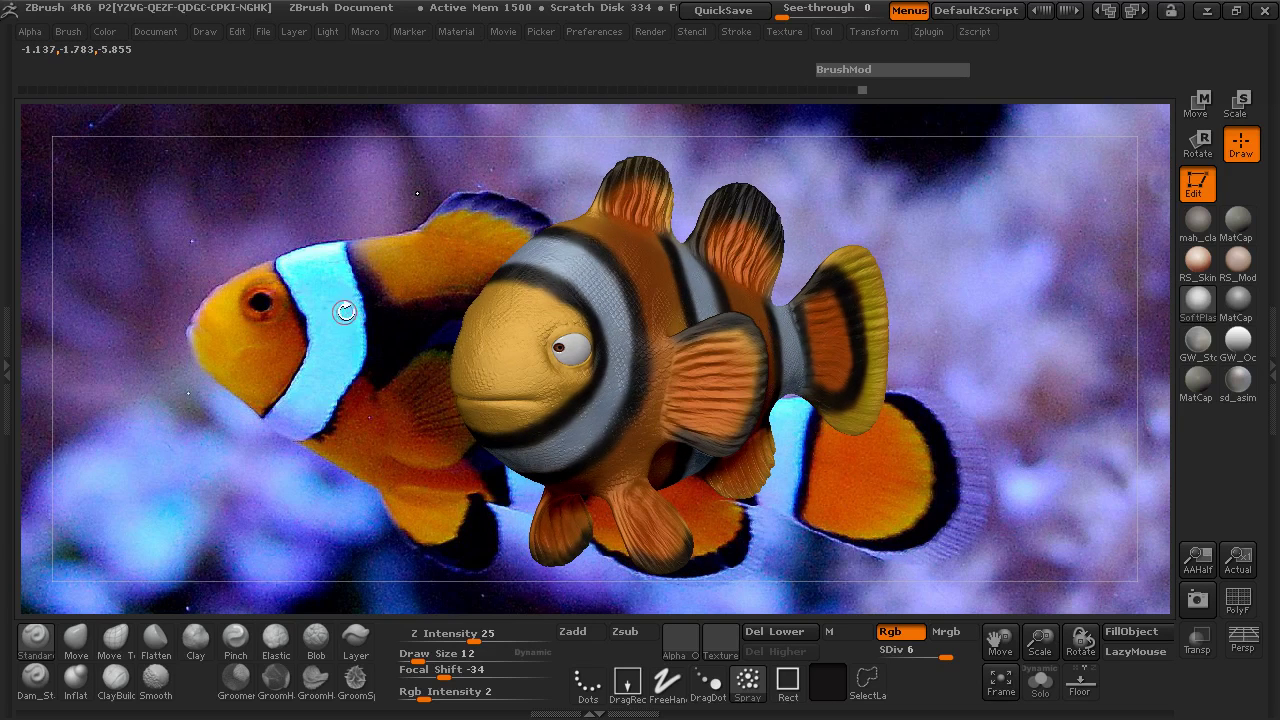